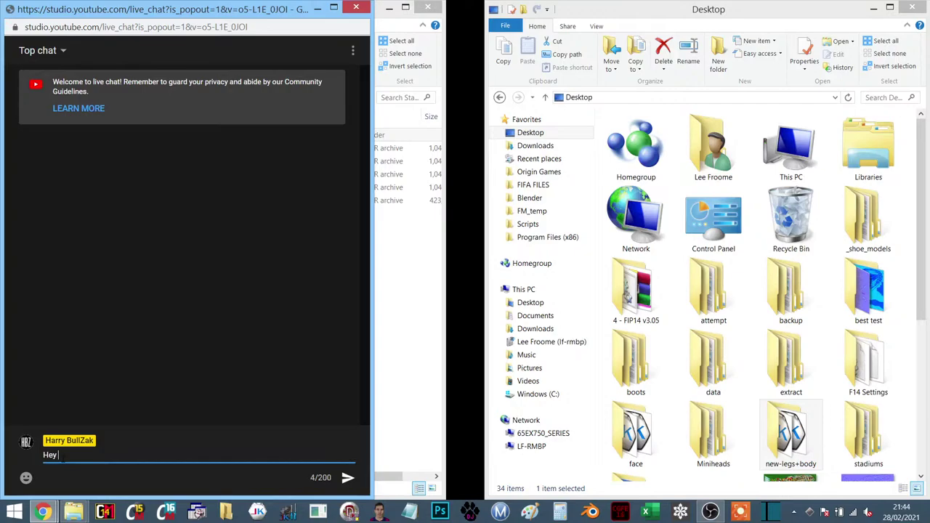
# Step: Post the live chat message "Hey all. Sorry I am late. Decided to do a live to show the new stadium pack update"
pyautogui.write('. Sorry I am late')
pyautogui.write('. Decided to do ')
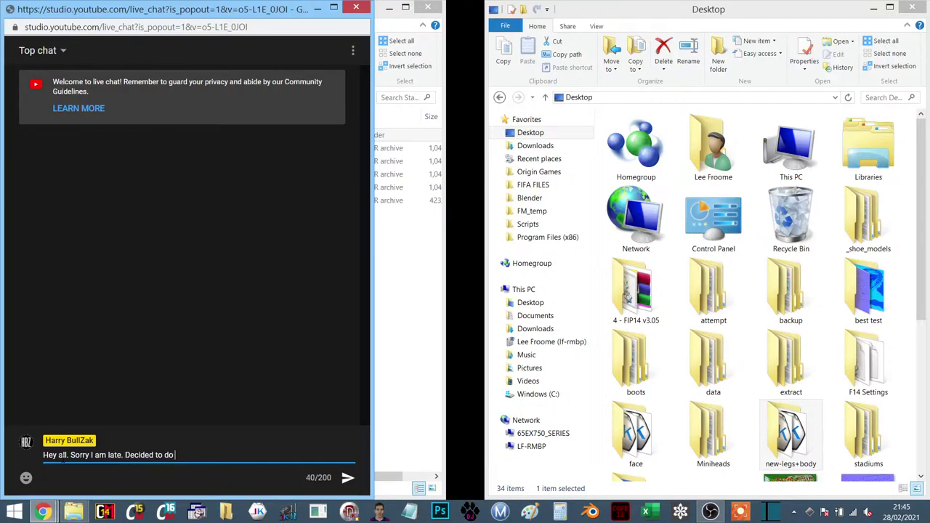
pyautogui.write('a live to show the new stadium ')
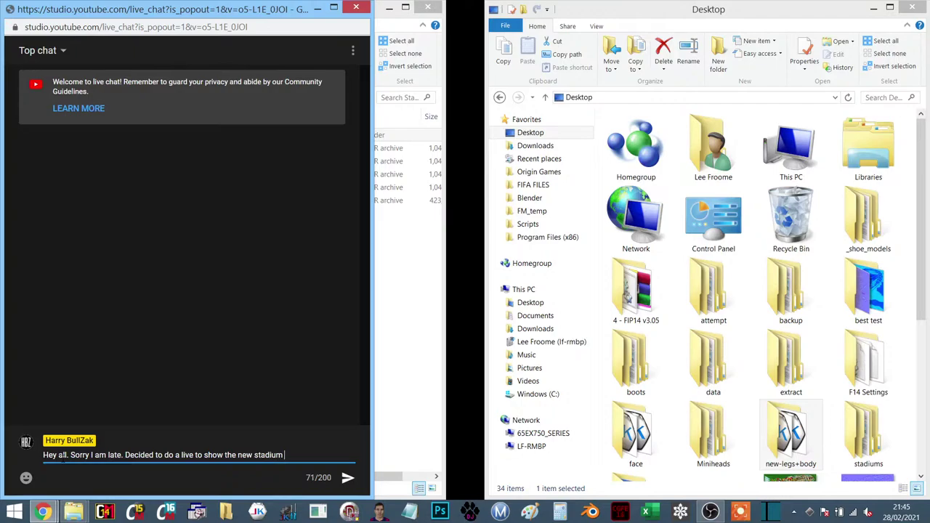
pyautogui.write('pack up')
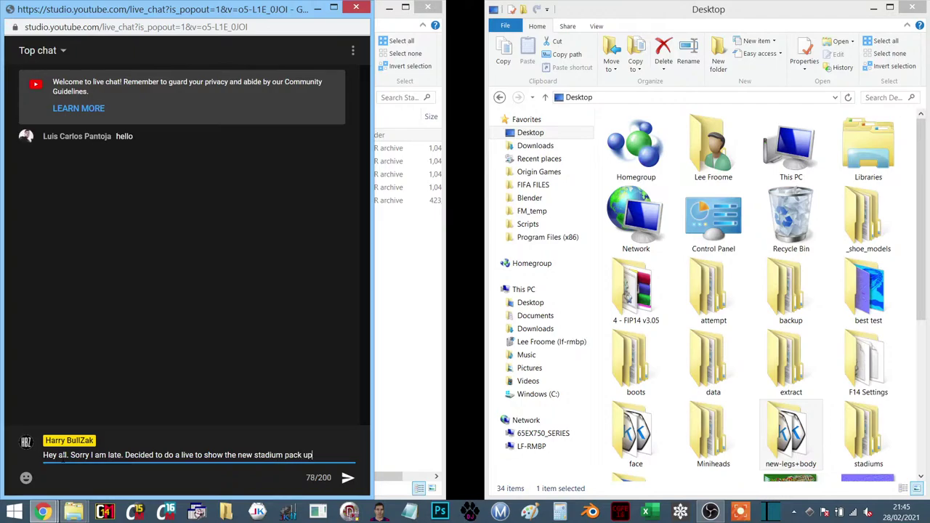
pyautogui.write('date')
pyautogui.press('Return')
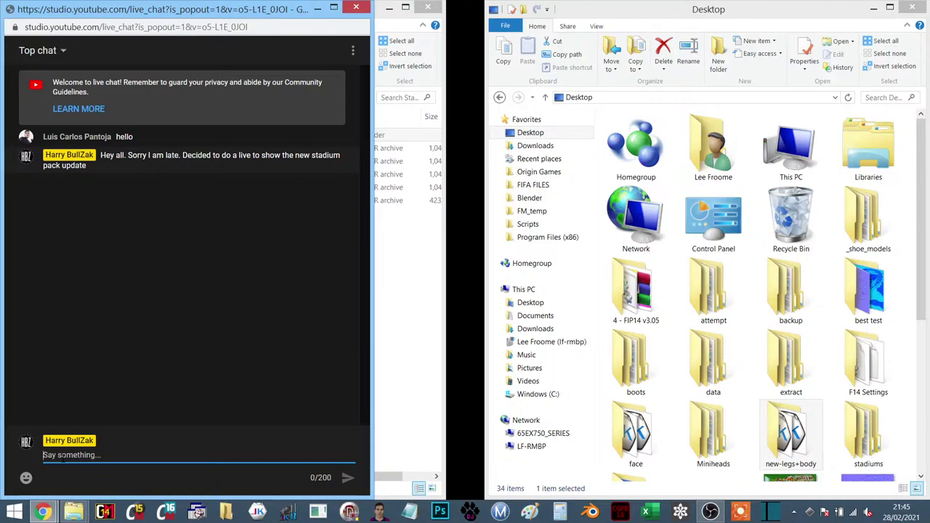
# Step: Post "I will create a proper installation video tomorrow" in the live chat, followed by a separate ":)" message
pyautogui.write('I will create a proper ins')
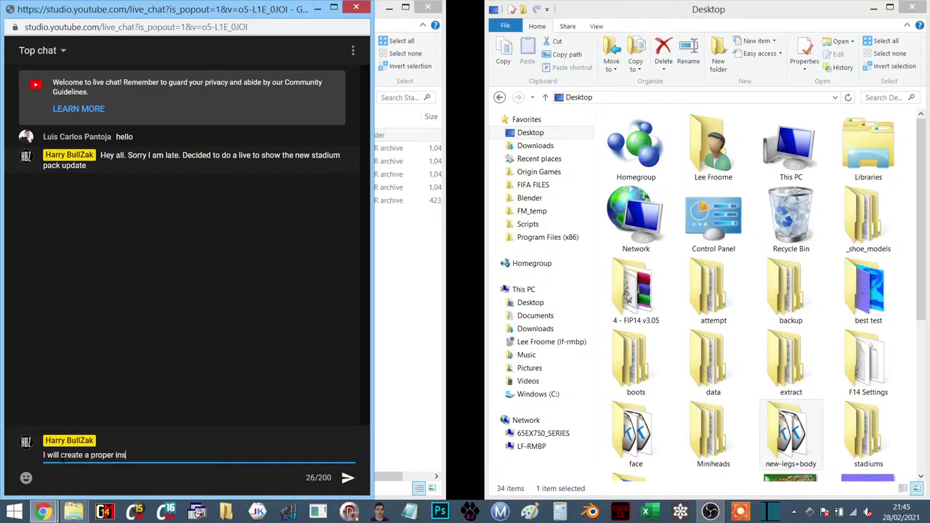
pyautogui.write('tallation video tomorrow')
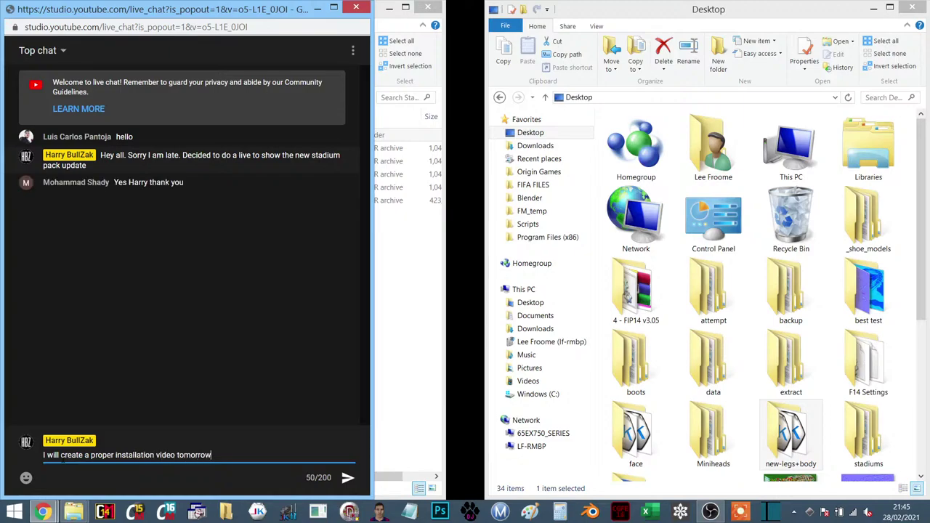
pyautogui.press('Return')
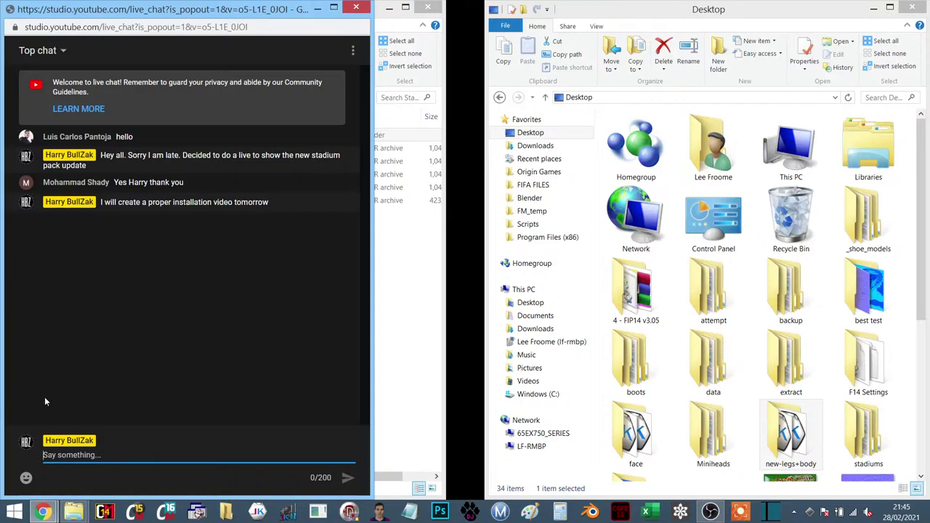
pyautogui.write(':)')
pyautogui.press('Return')
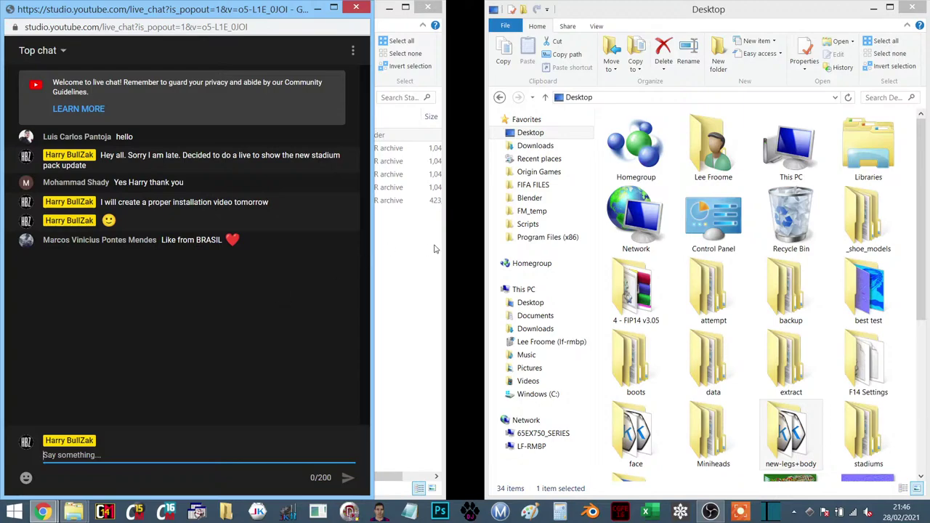
# Step: Show the FIFA 14 folder under Origin Games in one File Explorer window and the stadiums folder in the other
pyautogui.click(550, 175)
pyautogui.click(633, 136)
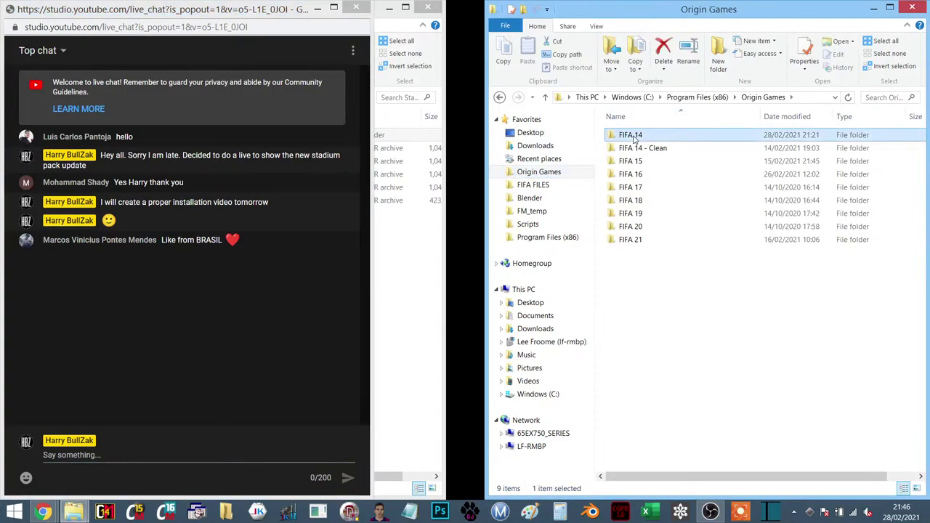
pyautogui.doubleClick(632, 137)
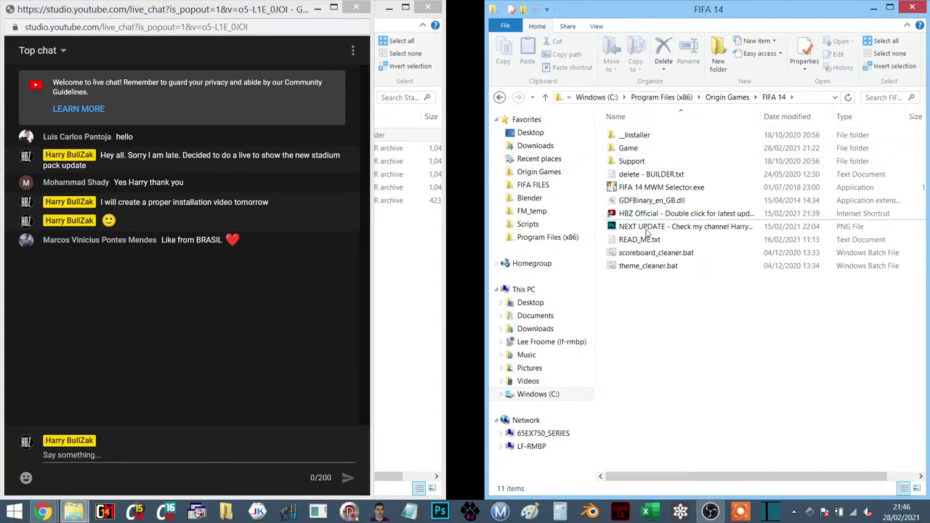
pyautogui.click(418, 273)
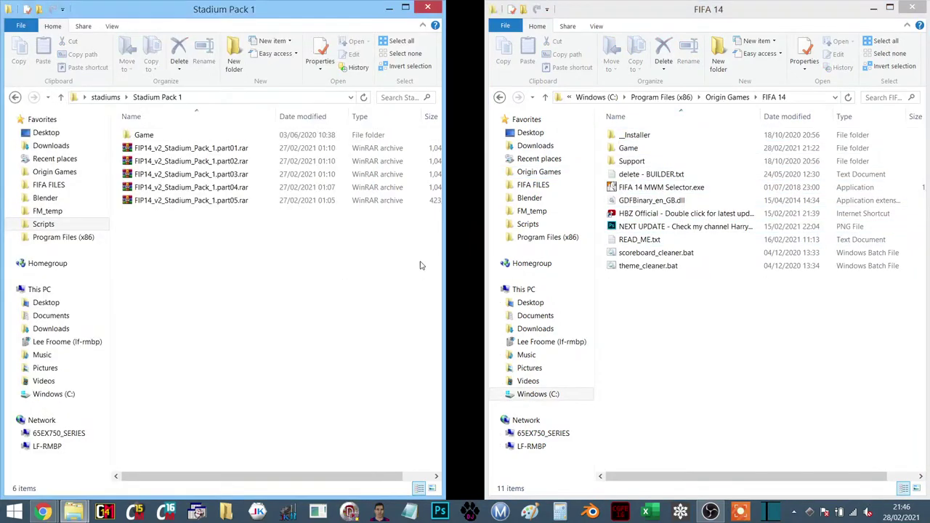
pyautogui.click(106, 97)
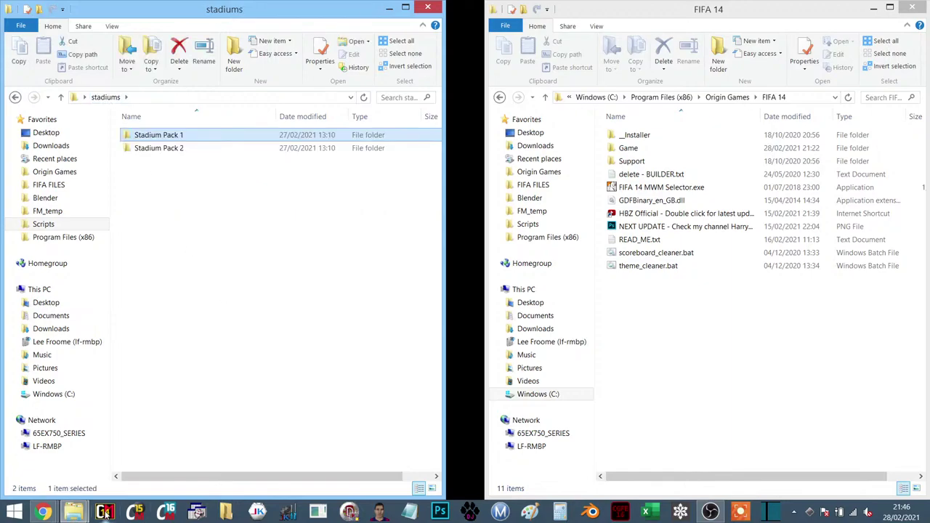
# Step: Switch to Chrome, search for "fifa infinity patch" in a new tab and open the FIFA Infinity Download Center
pyautogui.click(44, 513)
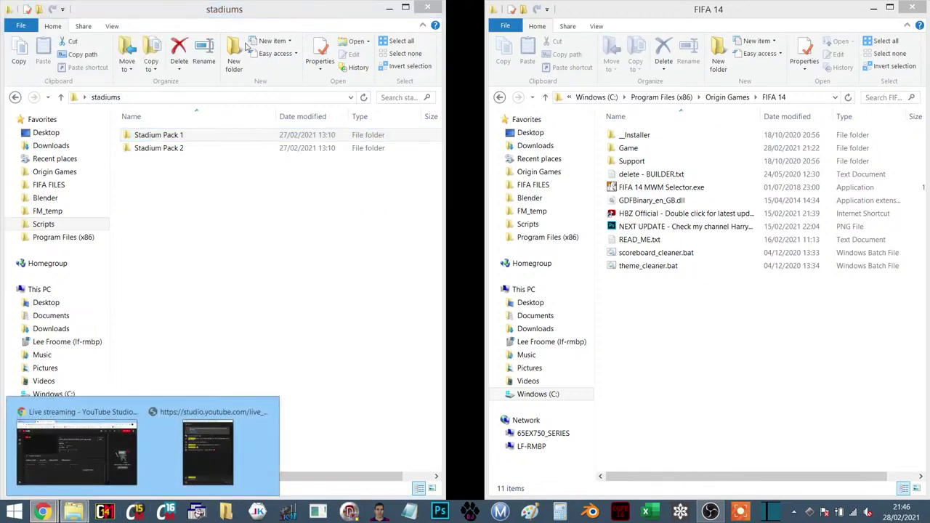
pyautogui.click(90, 470)
pyautogui.hotkey('ctrl', 't')
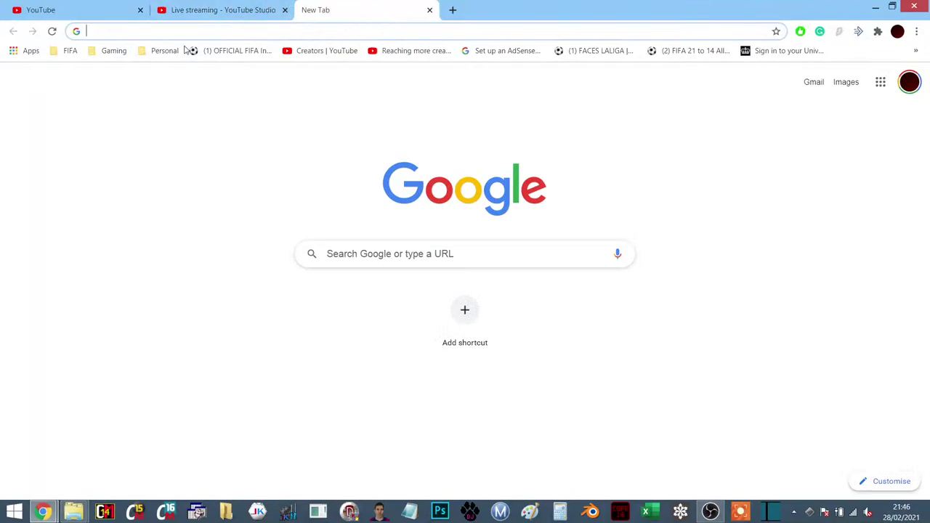
pyautogui.write('fifa in')
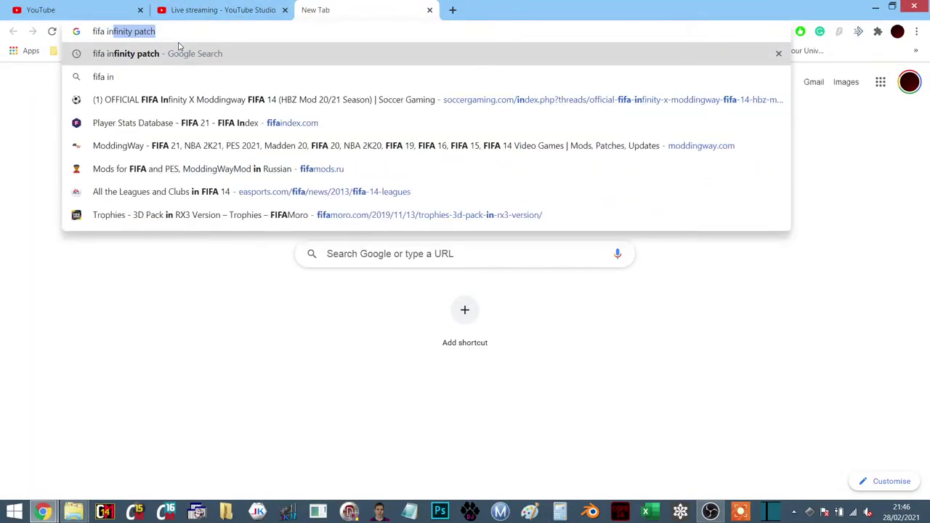
pyautogui.write('finty')
pyautogui.press('Down')
pyautogui.press('Return')
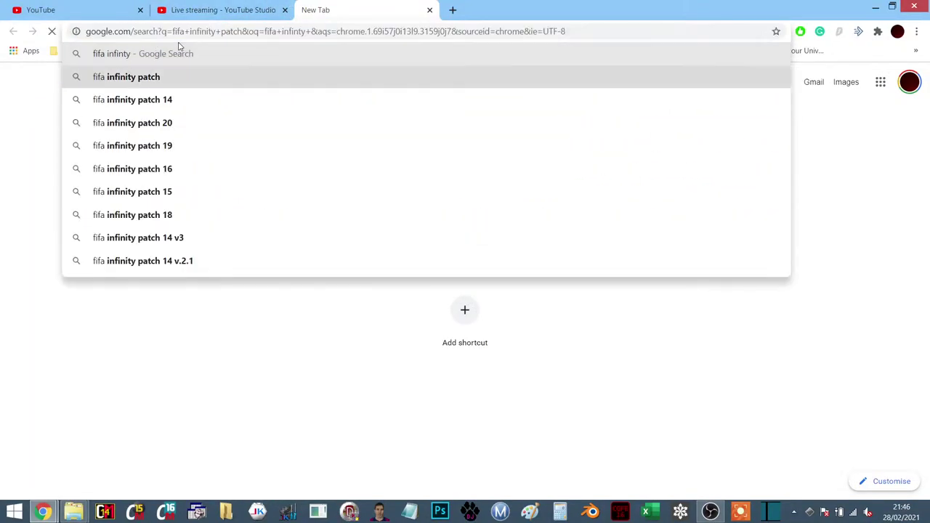
pyautogui.click(228, 130)
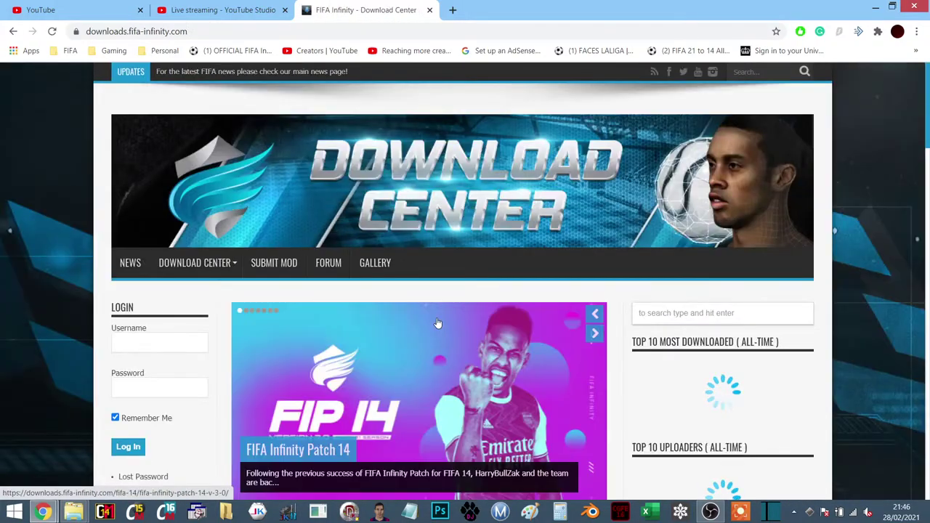
# Step: Open the FIFA Infinity Patch 14 page and follow its Google Drive download link
pyautogui.click(401, 332)
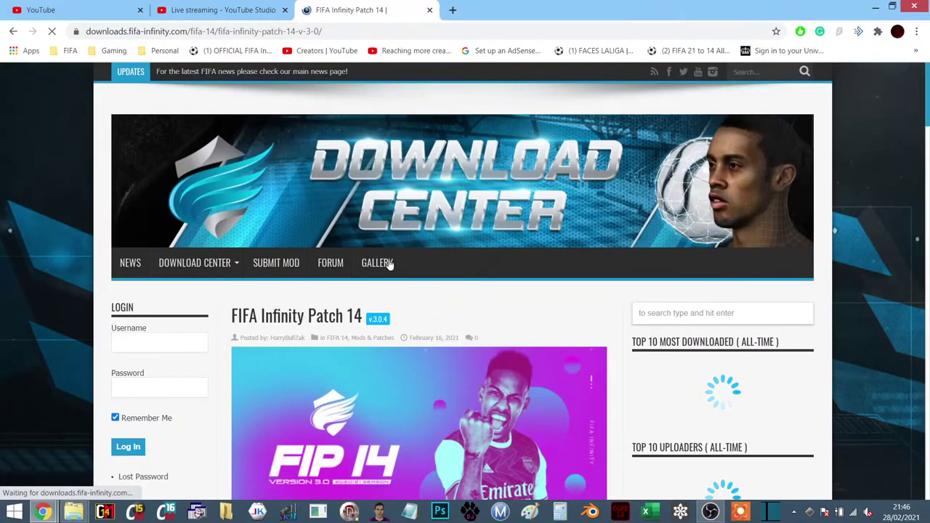
pyautogui.scroll(-20, 390, 261)
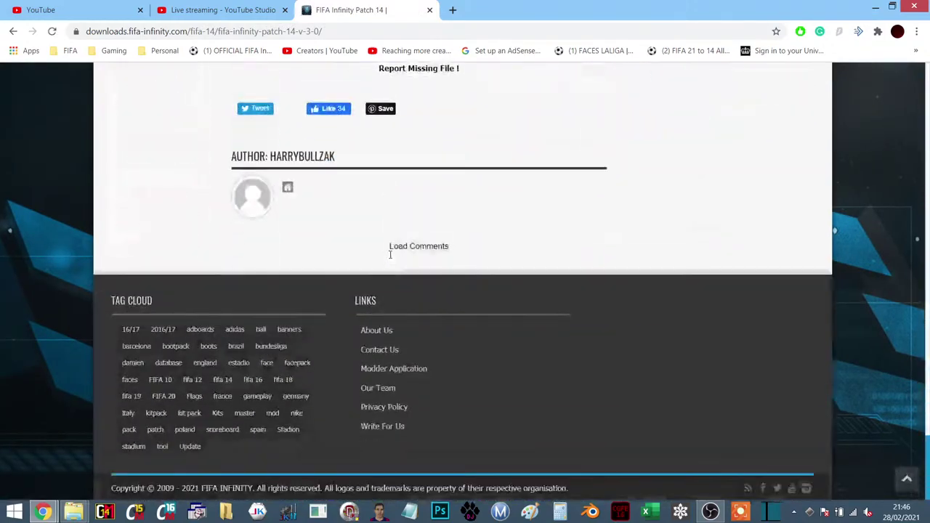
pyautogui.scroll(4, 390, 254)
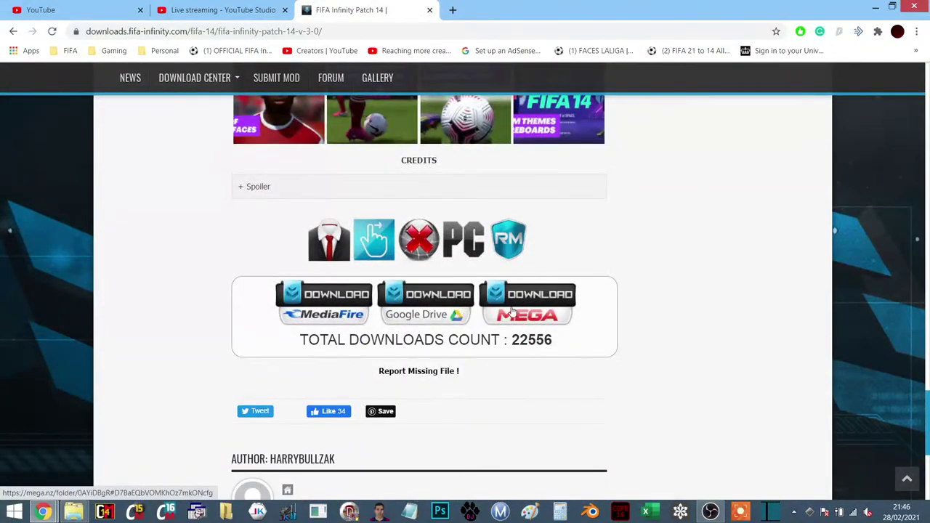
pyautogui.click(437, 322)
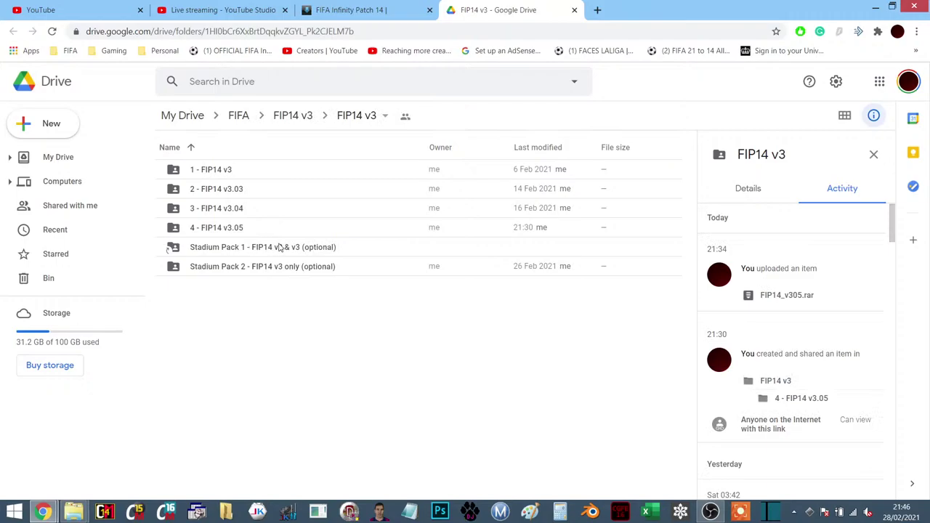
# Step: Examine the optional Stadium Pack 1 and Stadium Pack 2 folders in the FIP14 v3 Drive folder
pyautogui.click(378, 7)
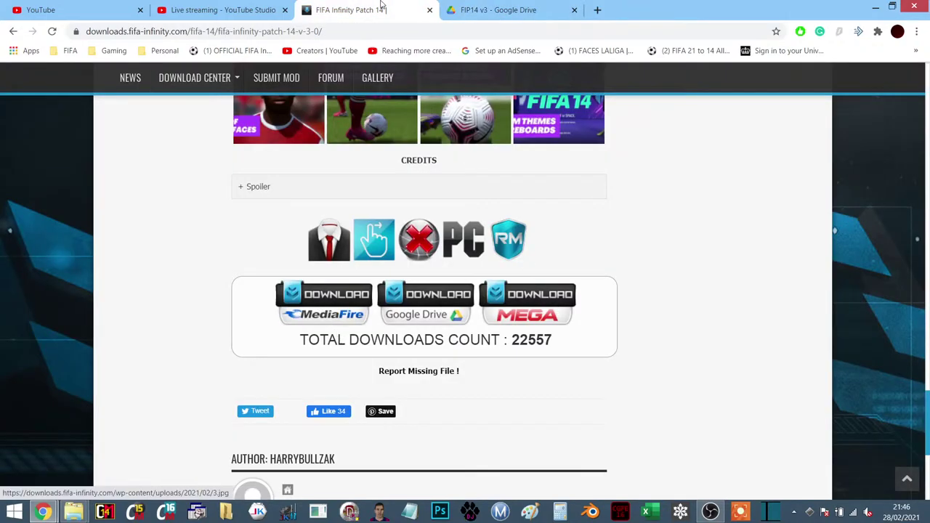
pyautogui.click(497, 10)
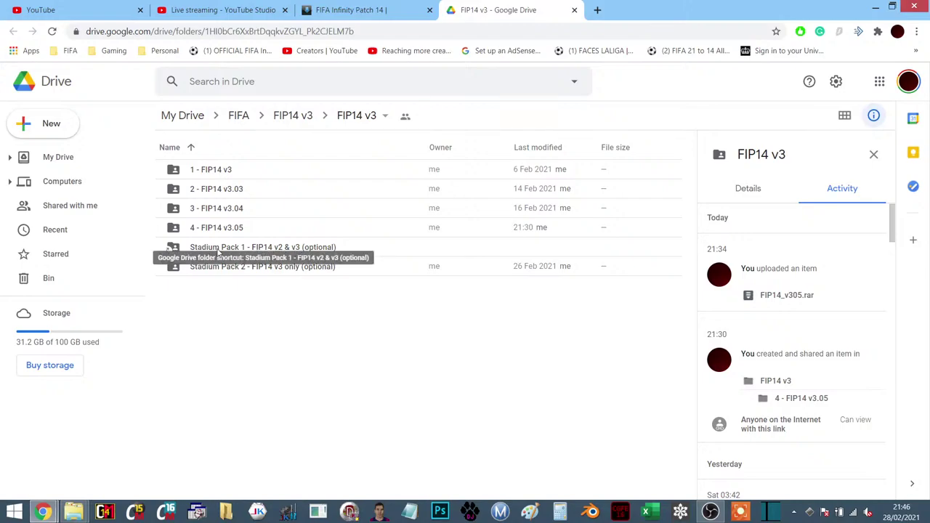
pyautogui.click(329, 250)
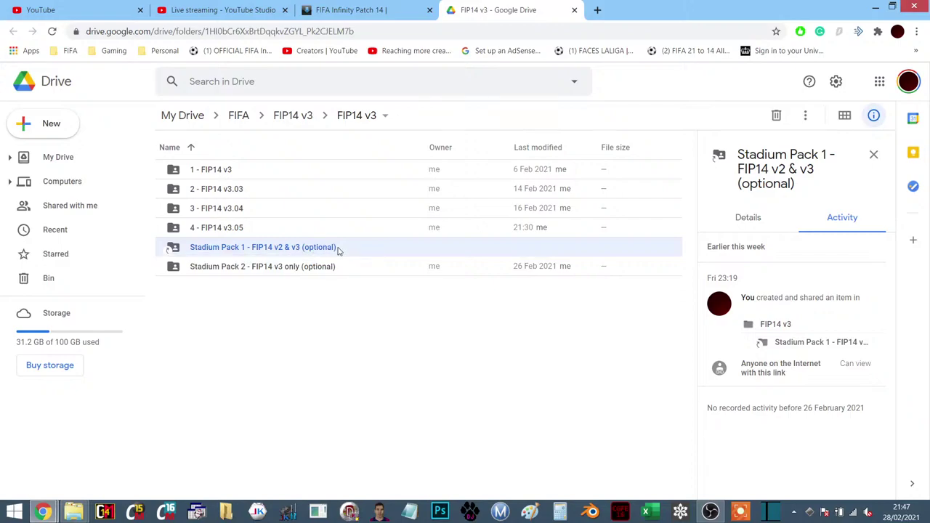
pyautogui.click(245, 271)
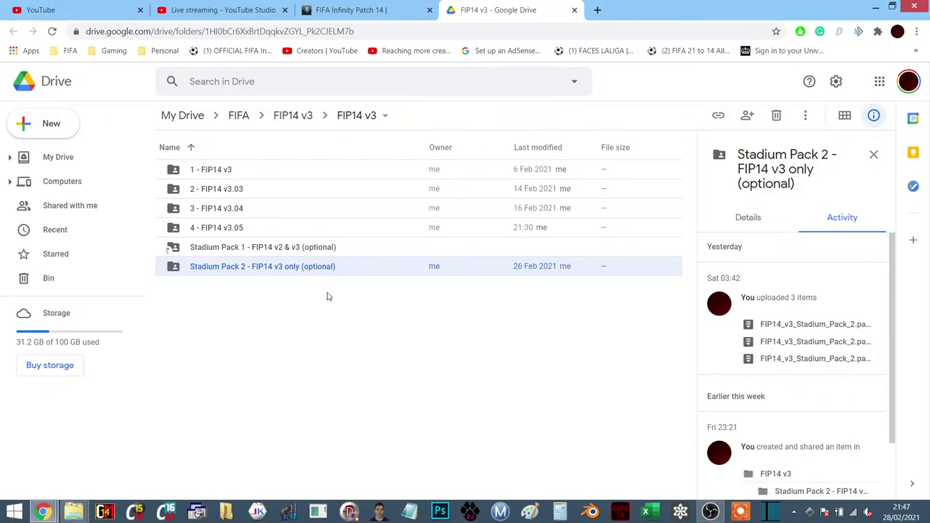
# Step: Switch to the live chat window and read the viewers' new messages
pyautogui.hotkey('alt', 'Tab')
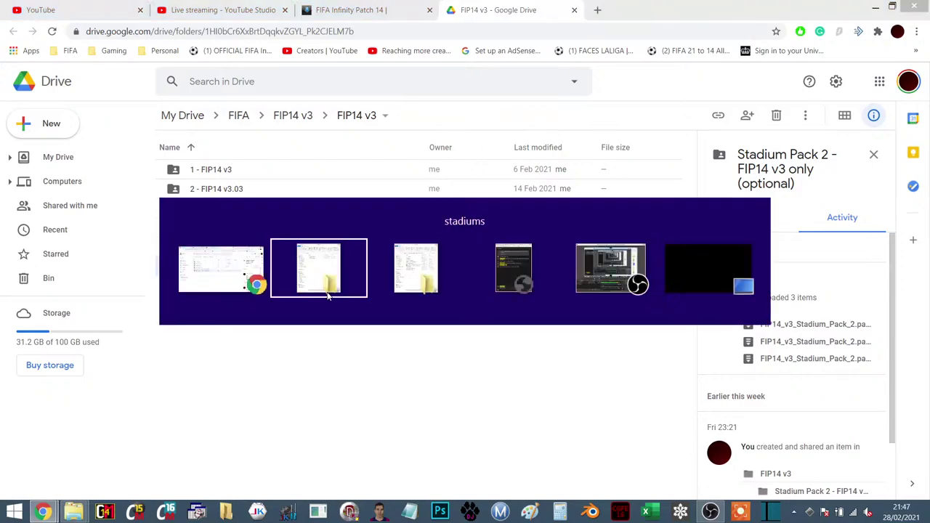
pyautogui.hotkey('alt', 'Tab')
pyautogui.hotkey('alt', 'Tab')
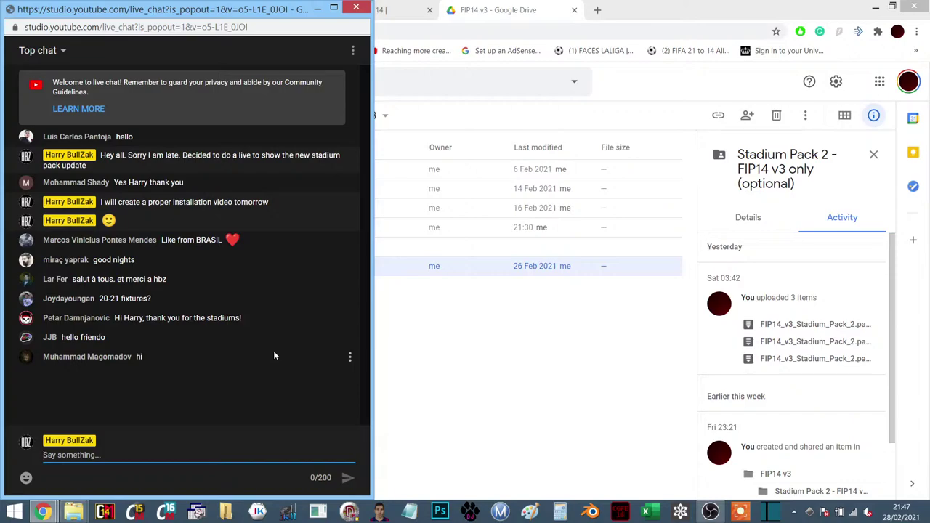
# Step: Open the Stadium Pack 1 folder in File Explorer and bring up the FIFA 14 folder window beside it
pyautogui.hotkey('alt', 'Tab')
pyautogui.hotkey('alt', 'Tab')
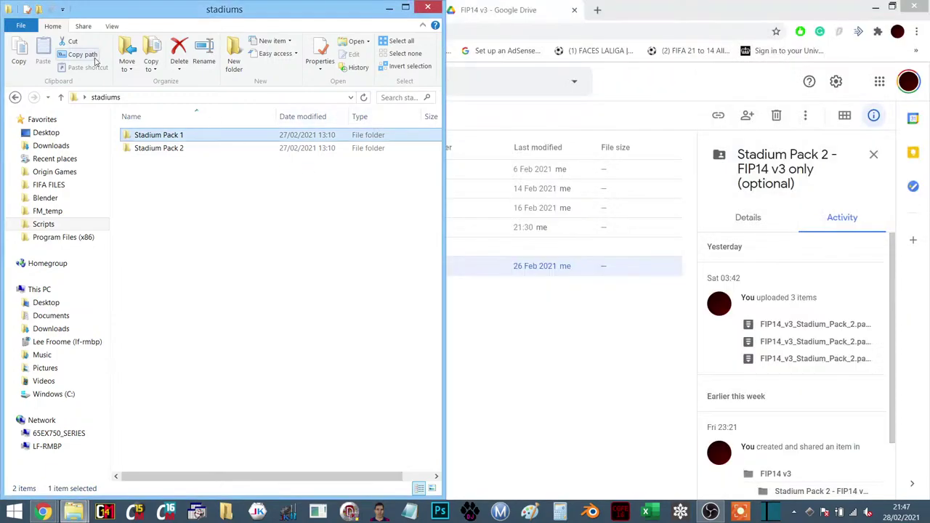
pyautogui.doubleClick(169, 138)
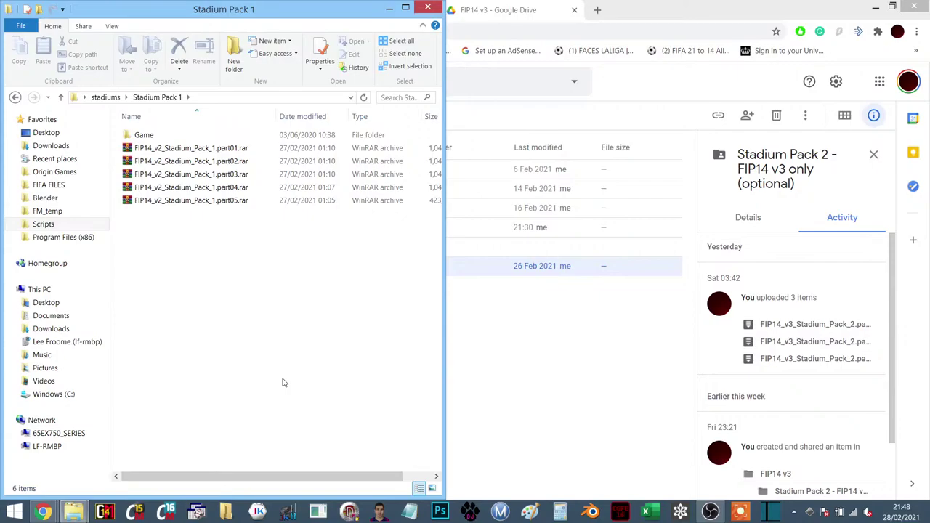
pyautogui.hotkey('alt', 'Tab')
pyautogui.press('Tab')
pyautogui.press('Tab')
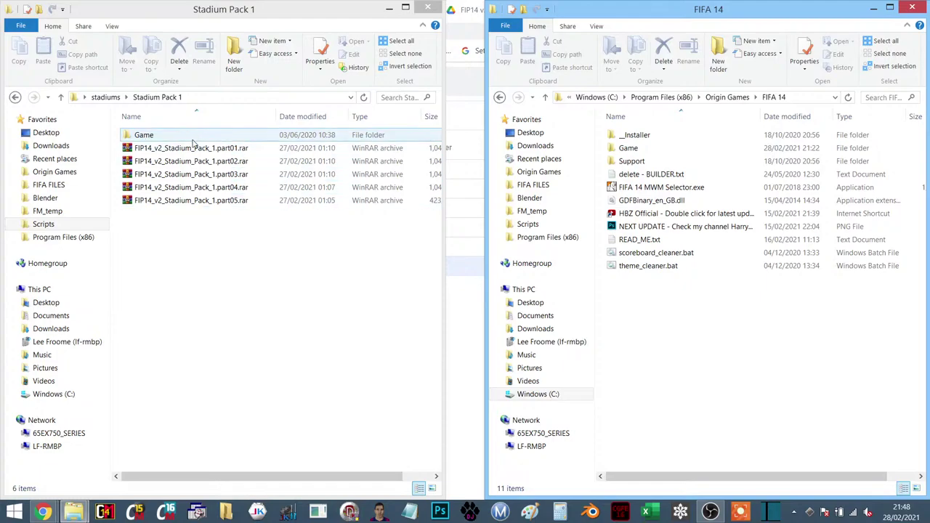
# Step: Move the extracted Game folder from Stadium Pack 1 into the FIFA 14 folder and open the Game folder there
pyautogui.click(133, 139)
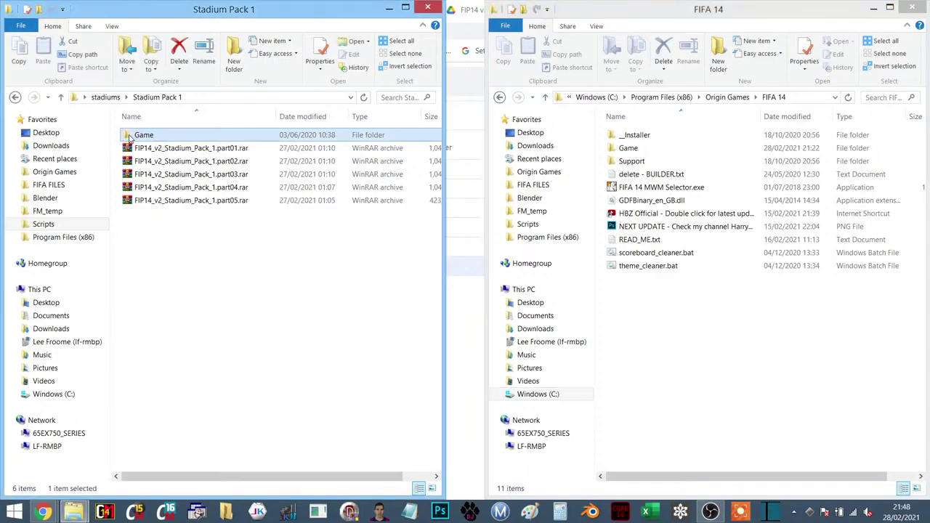
pyautogui.click(204, 152)
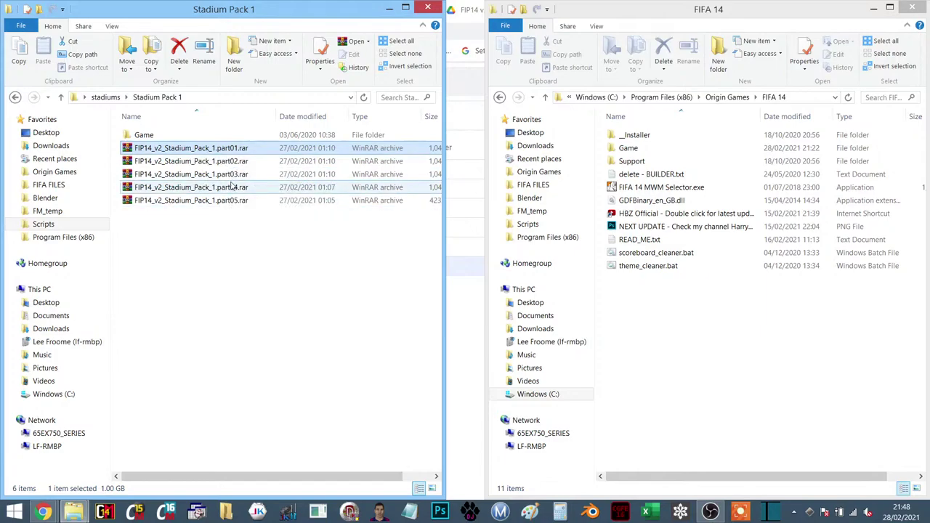
pyautogui.click(144, 135)
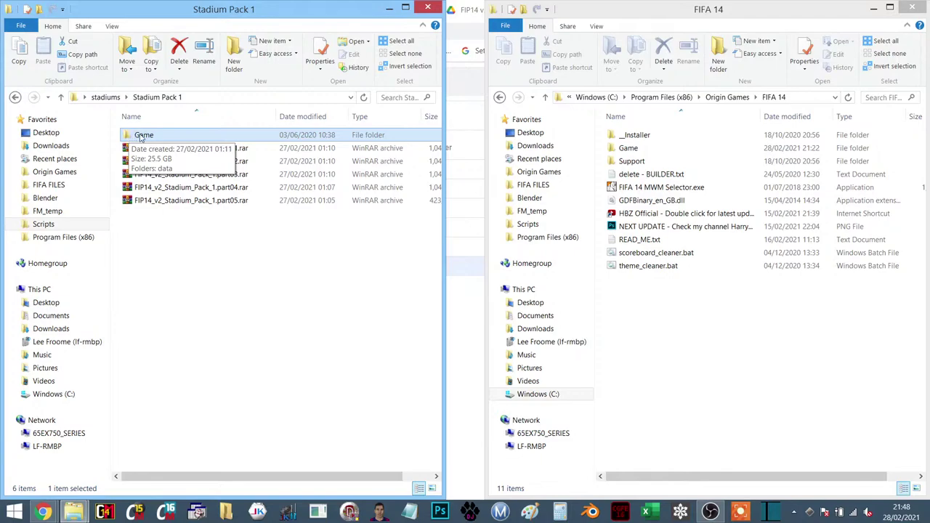
pyautogui.moveTo(140, 136); pyautogui.dragTo(716, 330)
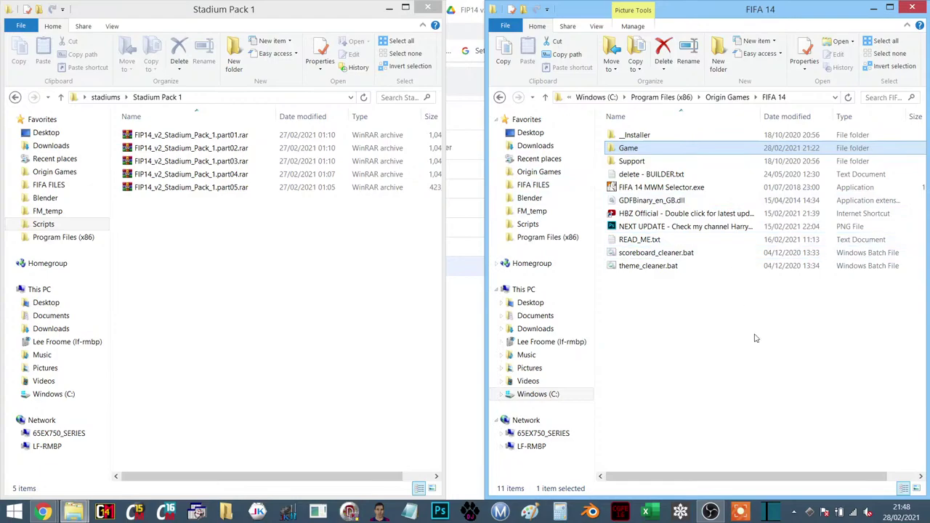
pyautogui.doubleClick(630, 149)
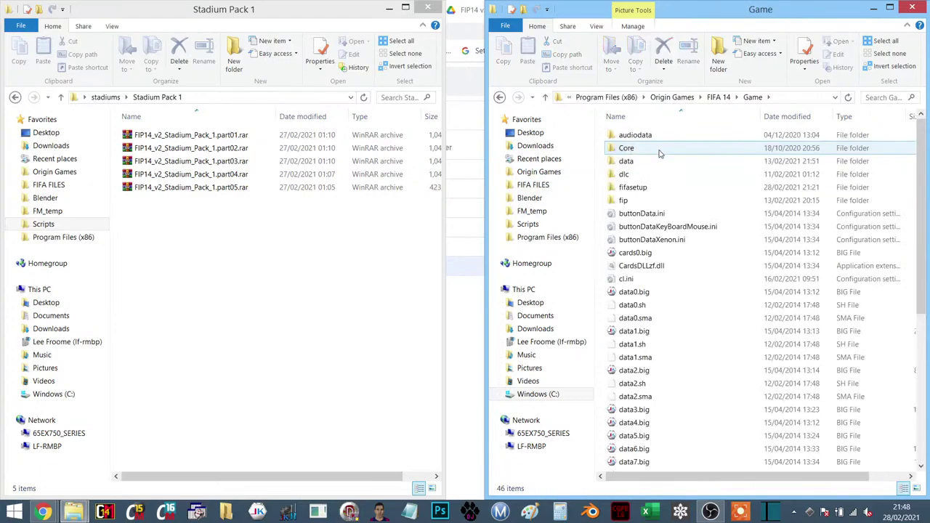
# Step: Examine the crowdplacement, fx and stadium folders inside data\sceneassets of the FIFA 14 Game folder
pyautogui.doubleClick(629, 162)
pyautogui.doubleClick(642, 190)
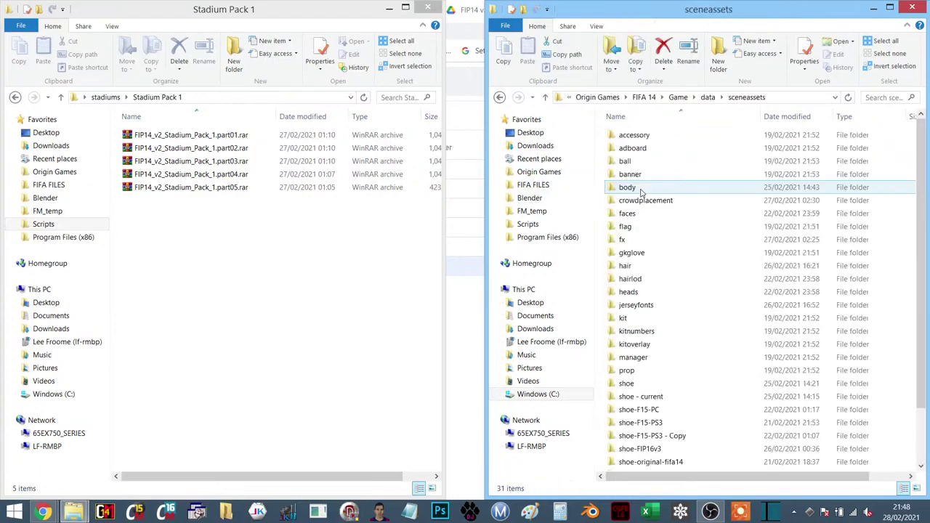
pyautogui.click(651, 202)
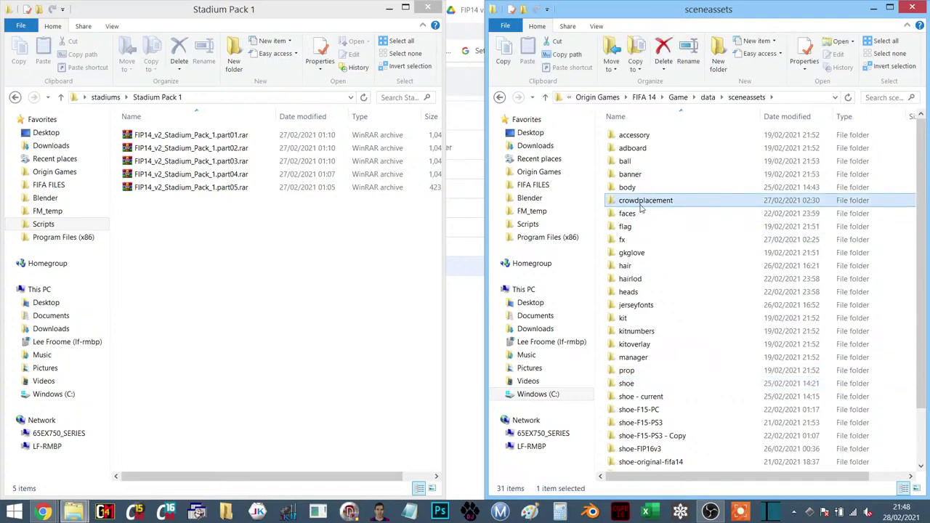
pyautogui.click(622, 241)
pyautogui.scroll(-2, 685, 311)
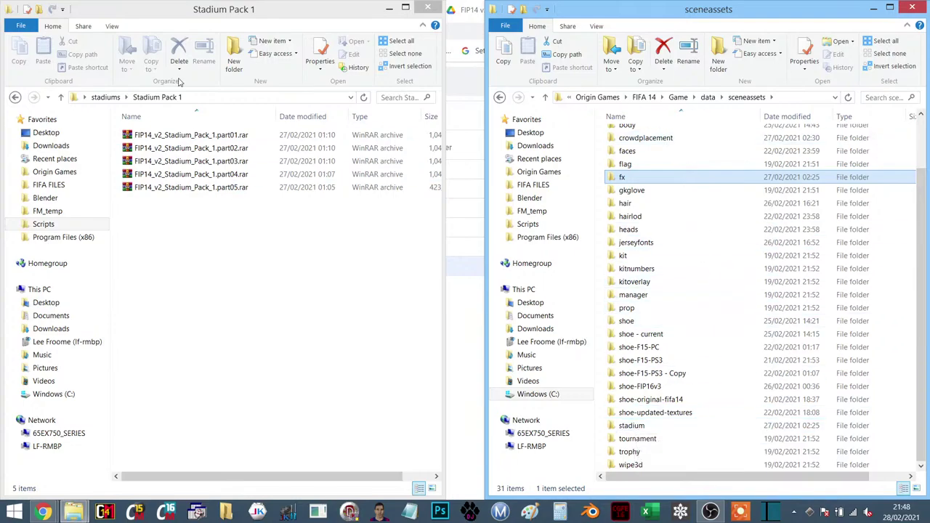
# Step: Return the Stadium Pack 1 window to the stadiums folder and examine the stadium folder in data\ui\artAssets of the game
pyautogui.click(105, 98)
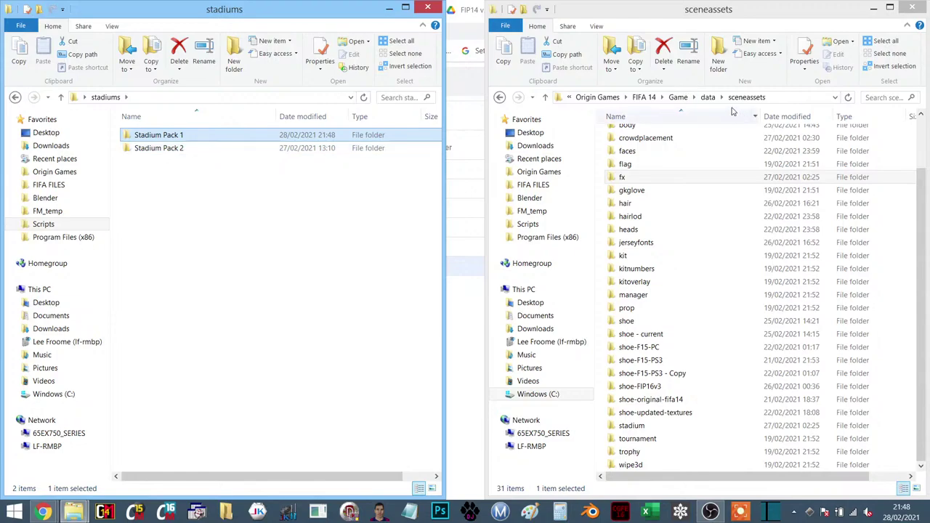
pyautogui.click(709, 97)
pyautogui.doubleClick(622, 201)
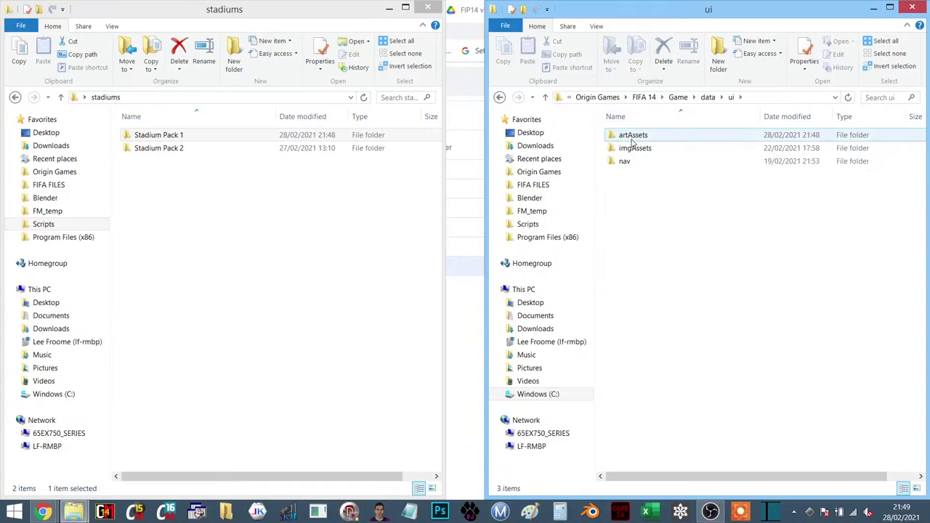
pyautogui.doubleClick(624, 136)
pyautogui.click(631, 188)
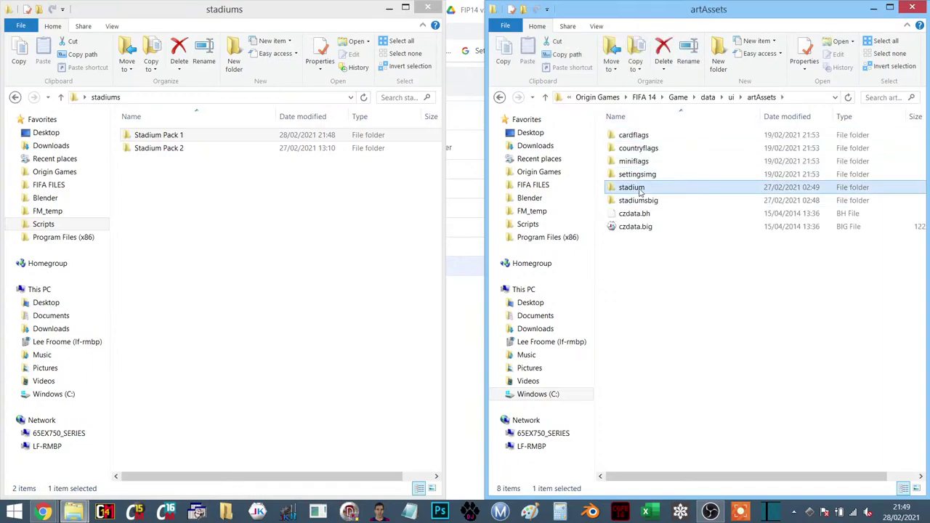
pyautogui.doubleClick(631, 188)
# Step: Move the extracted Game folder from Stadium Pack 2 into the main FIFA 14 folder, replacing the files in the destination
pyautogui.click(706, 98)
pyautogui.click(652, 99)
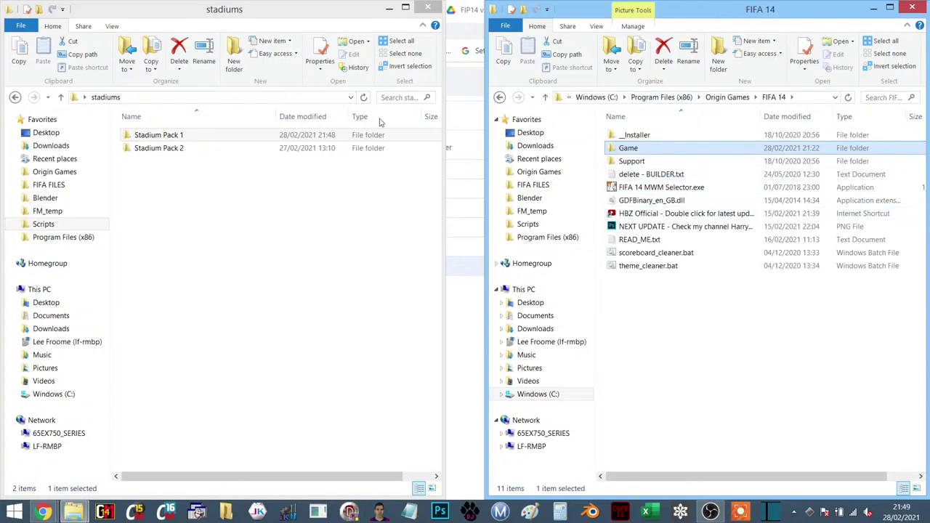
pyautogui.doubleClick(156, 148)
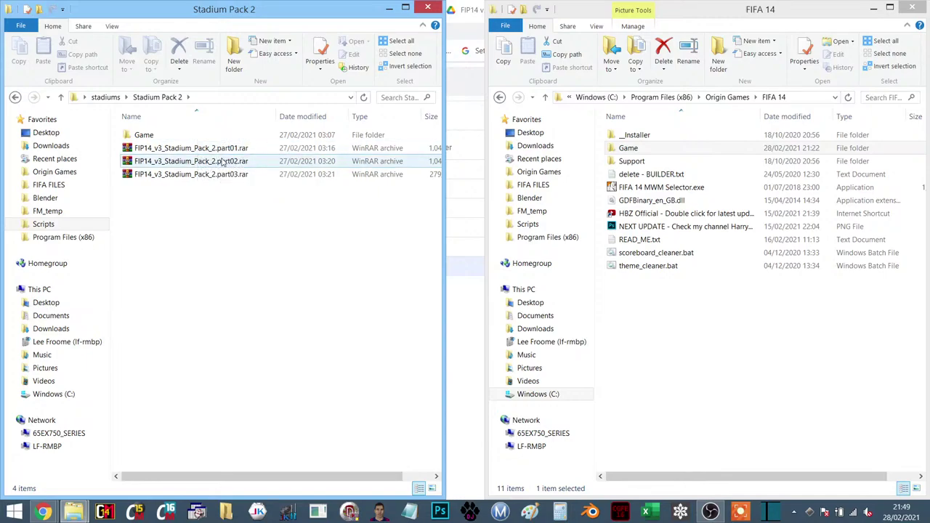
pyautogui.click(128, 136)
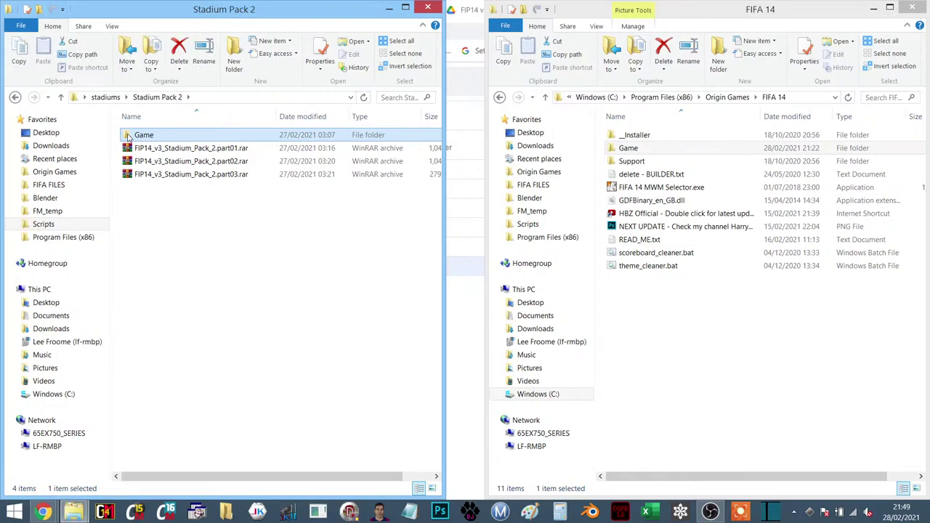
pyautogui.moveTo(128, 136); pyautogui.dragTo(695, 339)
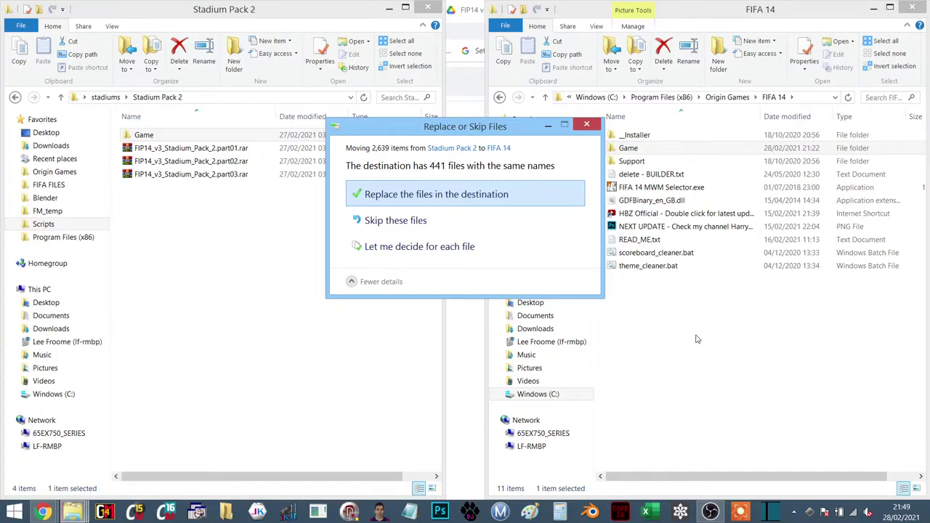
pyautogui.click(435, 196)
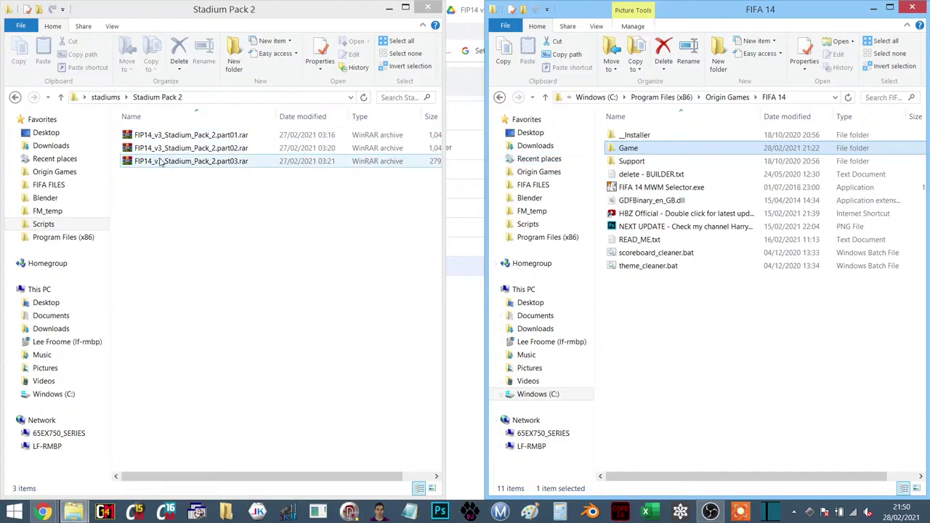
# Step: In the Desktop folder 4 - FIP14 v3.05, create a folder named test and move FIP14_v305.rar into it
pyautogui.click(45, 134)
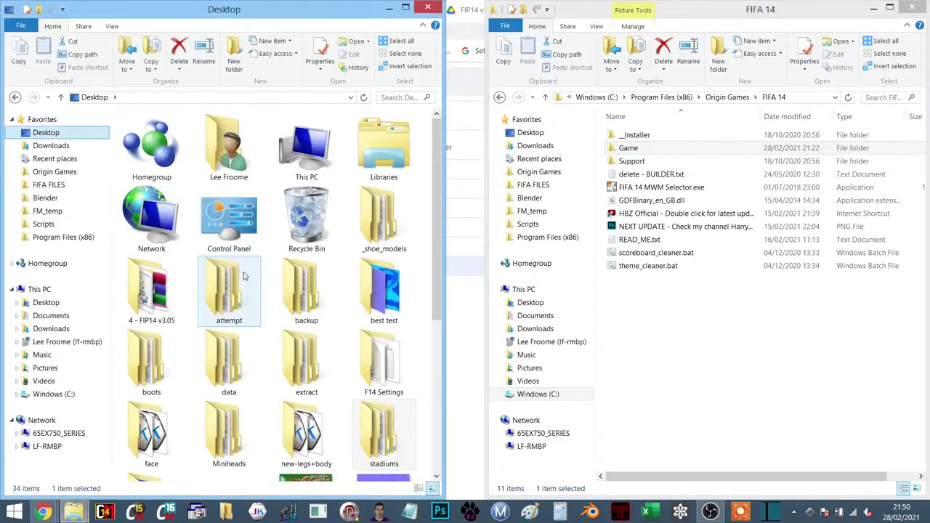
pyautogui.doubleClick(146, 295)
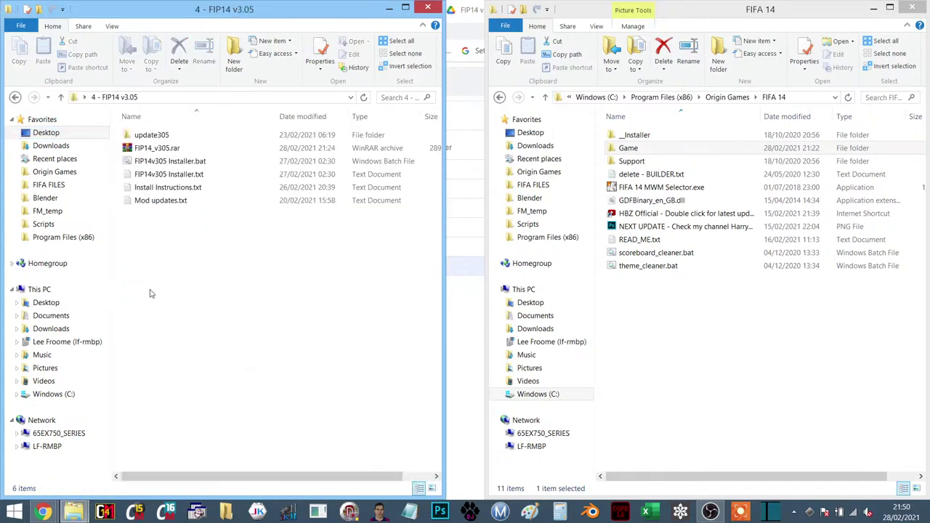
pyautogui.click(160, 149)
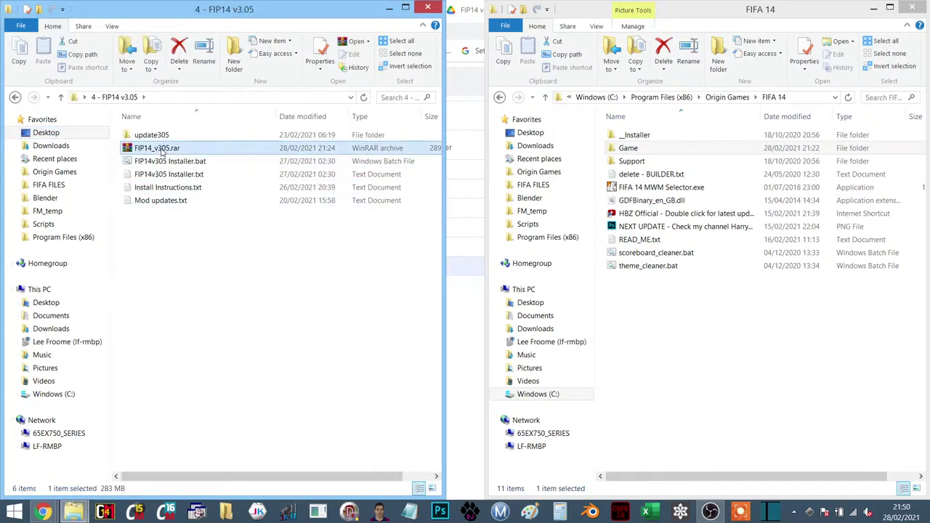
pyautogui.click(233, 55)
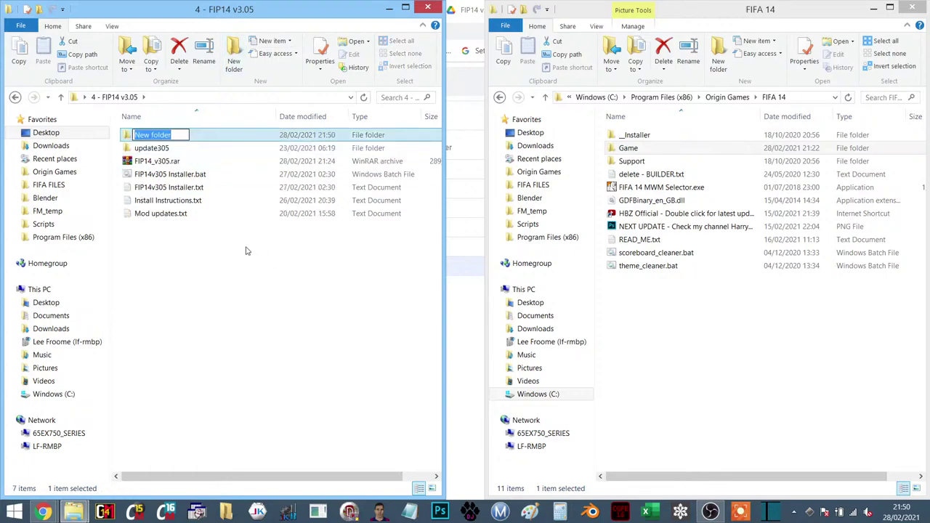
pyautogui.write('test')
pyautogui.press('Return')
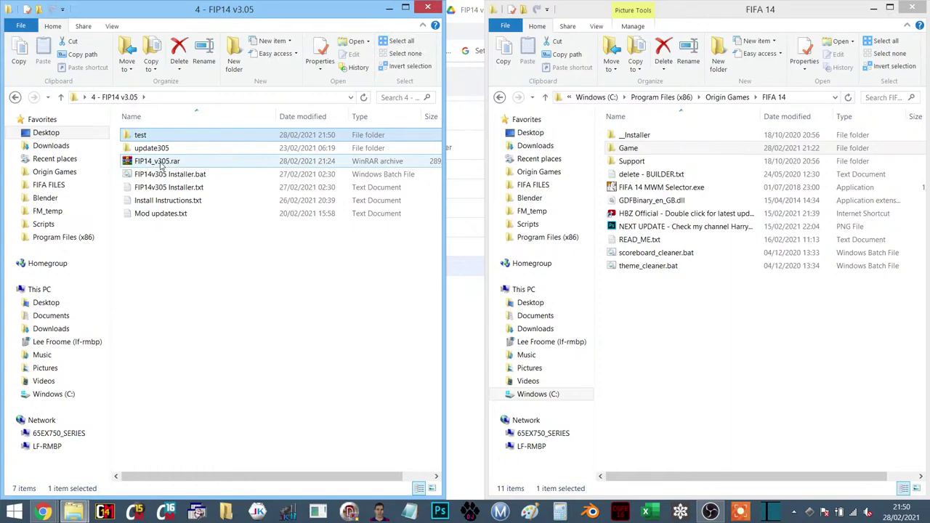
pyautogui.moveTo(161, 165); pyautogui.dragTo(143, 139)
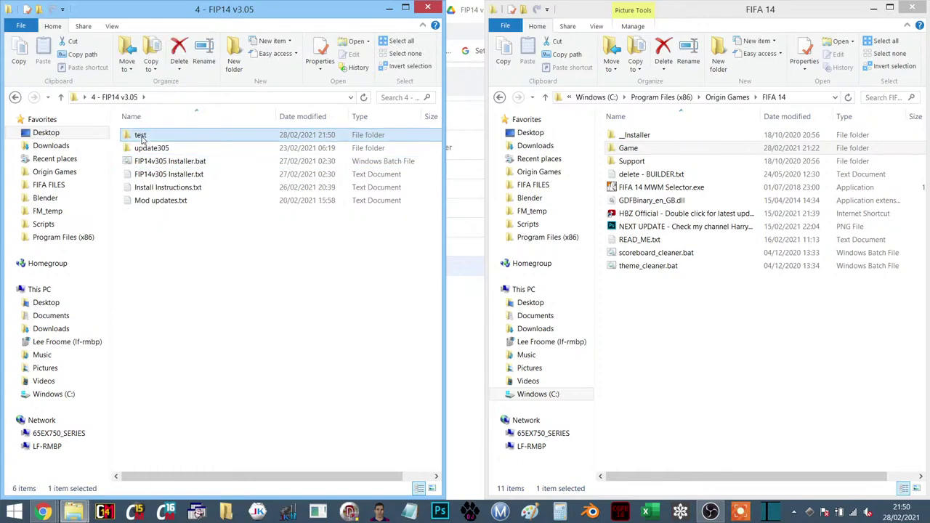
# Step: Open the test folder and extract FIP14_v305.rar directly into it
pyautogui.doubleClick(141, 136)
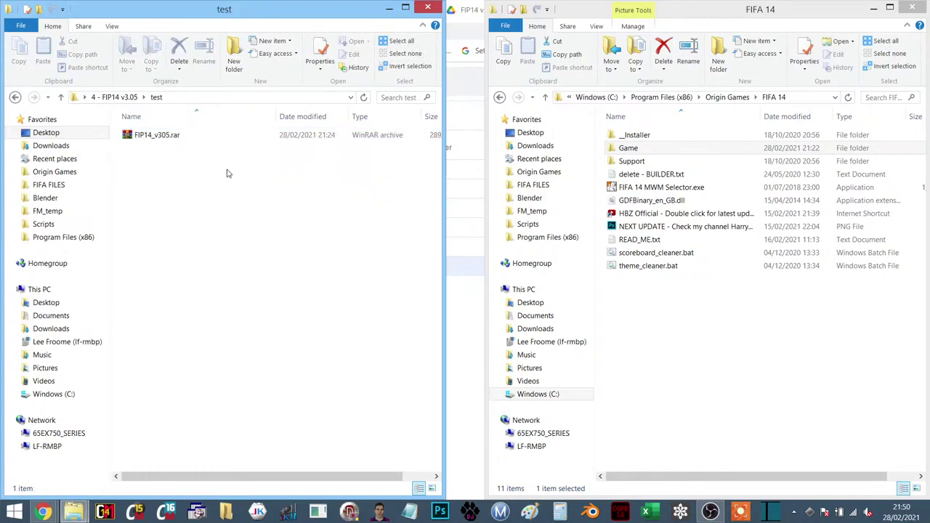
pyautogui.click(151, 138)
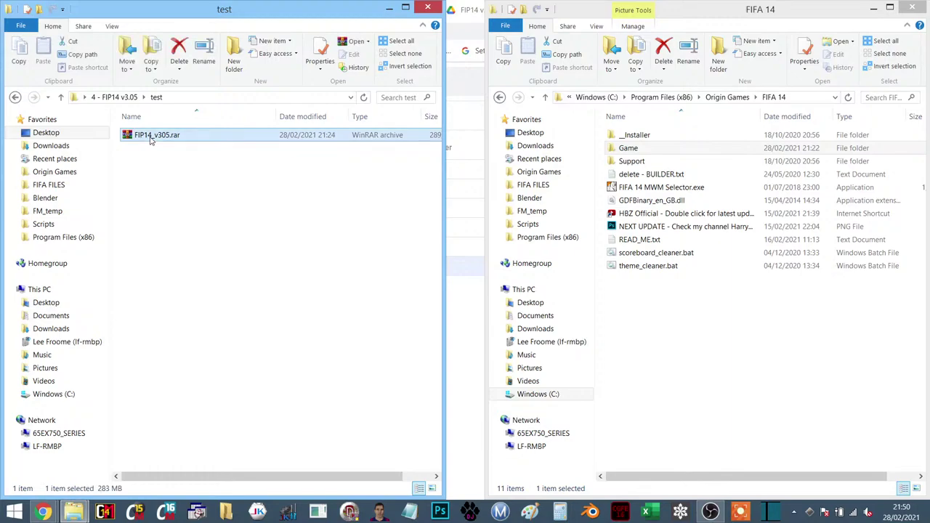
pyautogui.rightClick(152, 140)
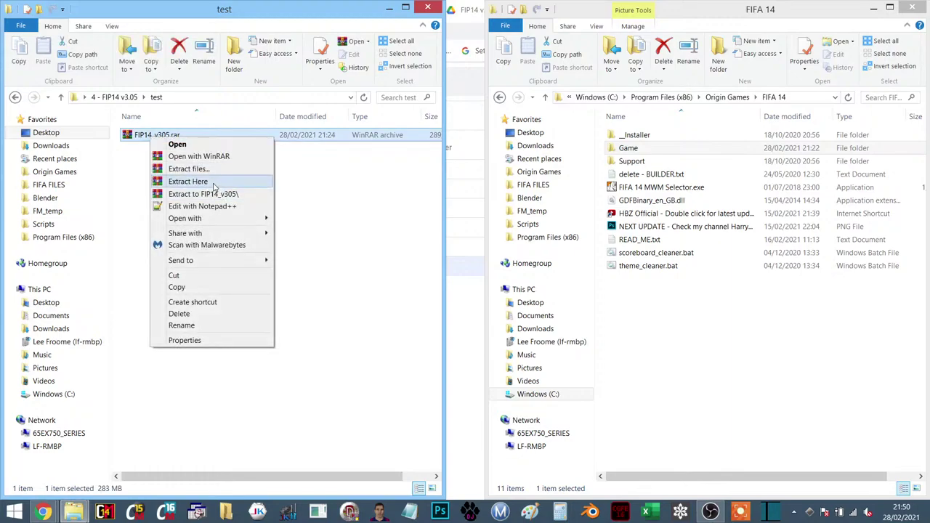
pyautogui.click(189, 182)
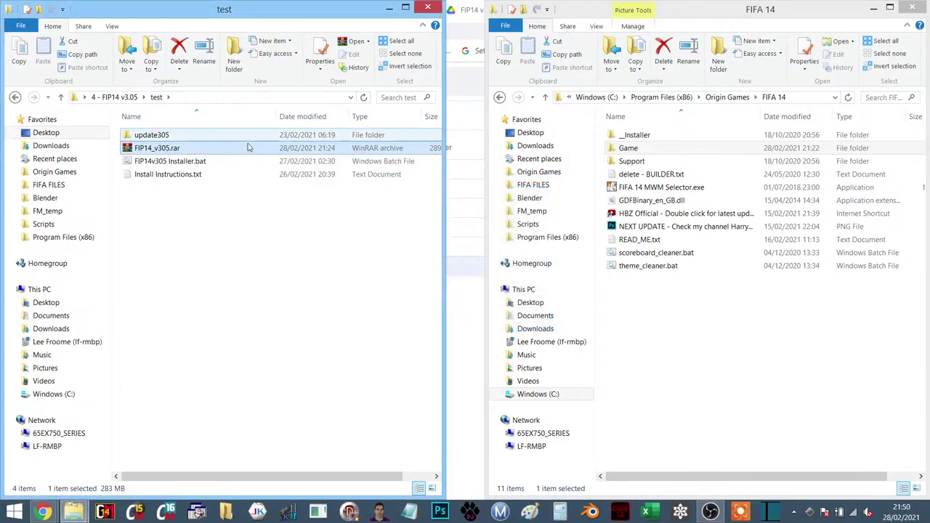
# Step: Move update305, FIP14v305 Installer.bat and Install Instructions.txt from the test folder into the FIFA 14 folder
pyautogui.click(161, 174)
pyautogui.keyDown('ctrl'); pyautogui.click(151, 163); pyautogui.keyUp('ctrl')
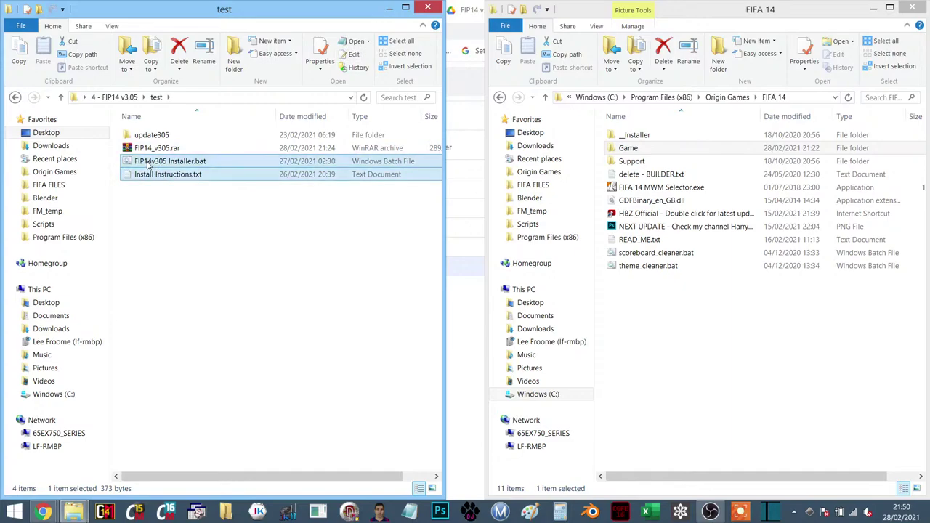
pyautogui.keyDown('ctrl'); pyautogui.click(148, 137); pyautogui.keyUp('ctrl')
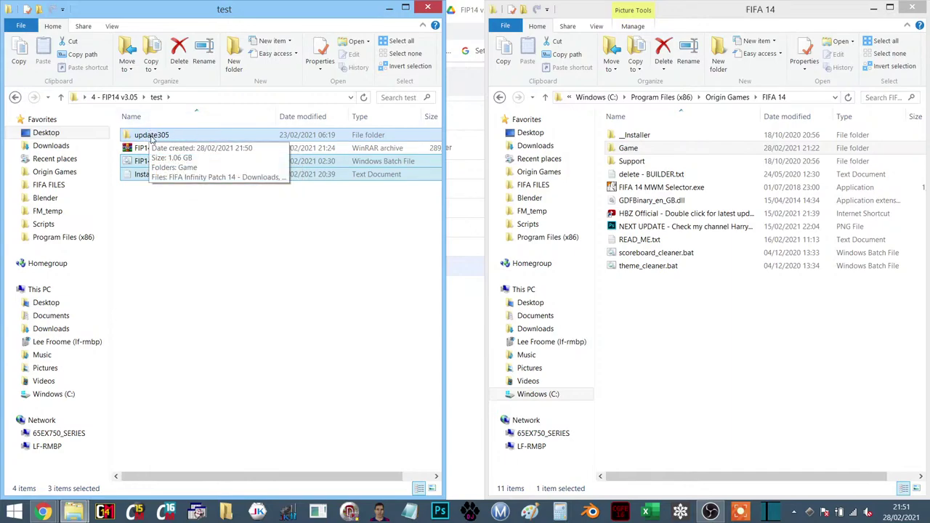
pyautogui.moveTo(152, 138); pyautogui.dragTo(687, 327)
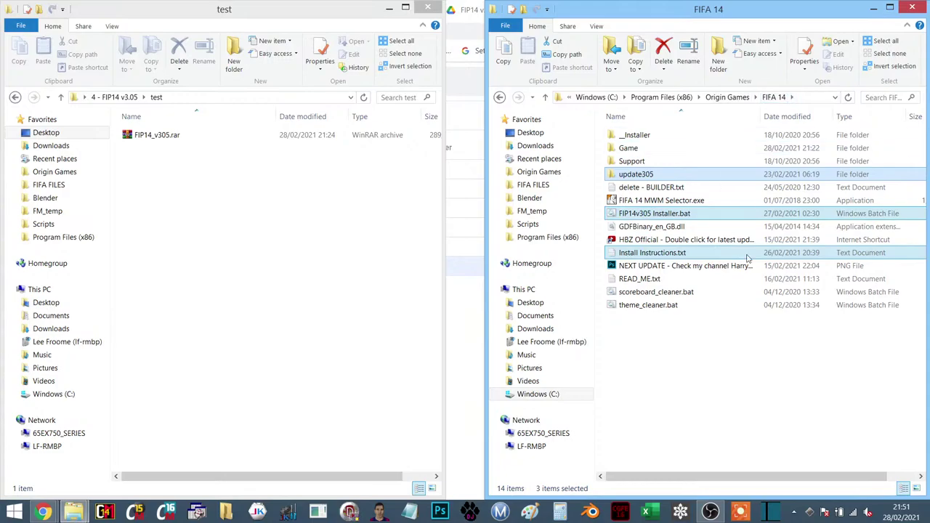
# Step: Read Install Instructions.txt in the FIFA 14 folder, close it, and run FIP14v305 Installer.bat
pyautogui.click(623, 253)
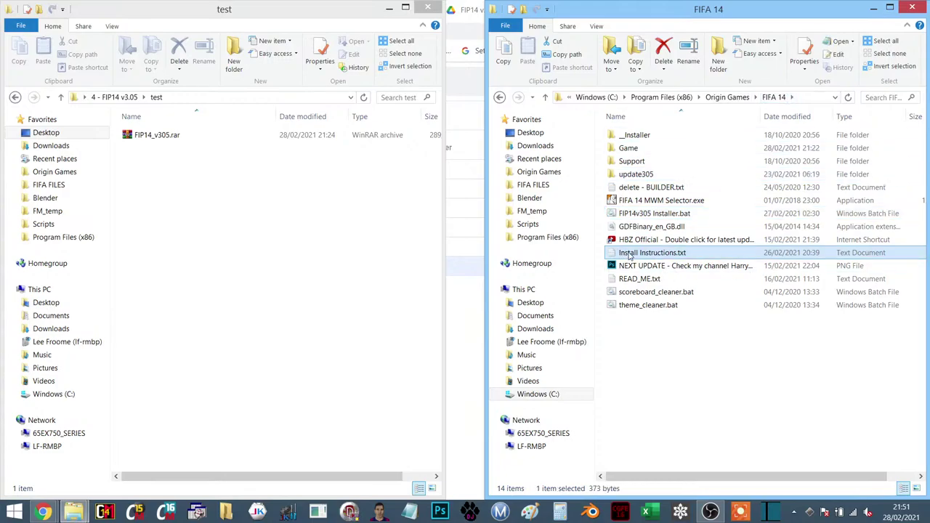
pyautogui.doubleClick(634, 254)
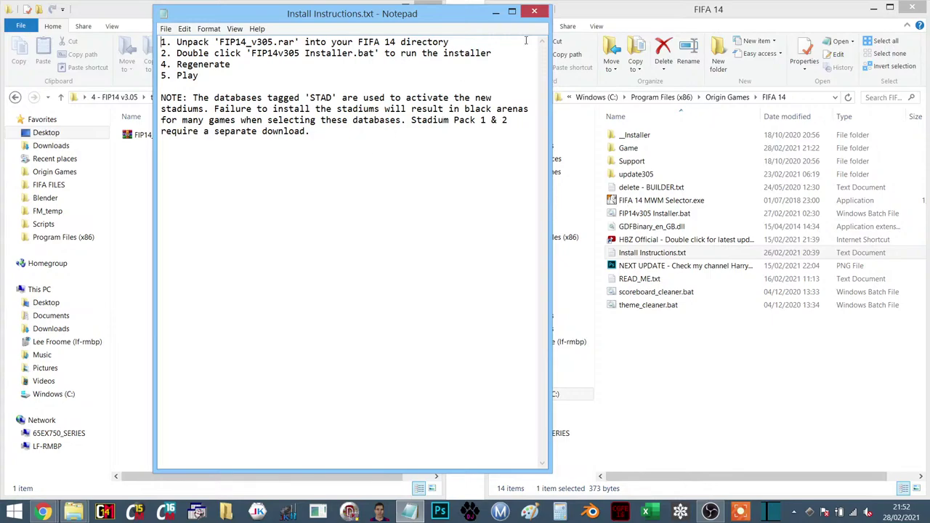
pyautogui.click(535, 12)
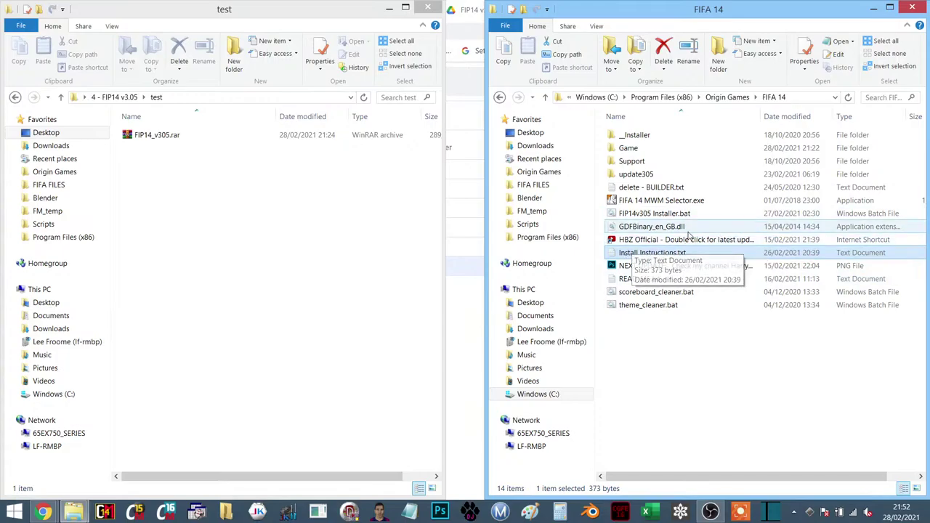
pyautogui.doubleClick(645, 215)
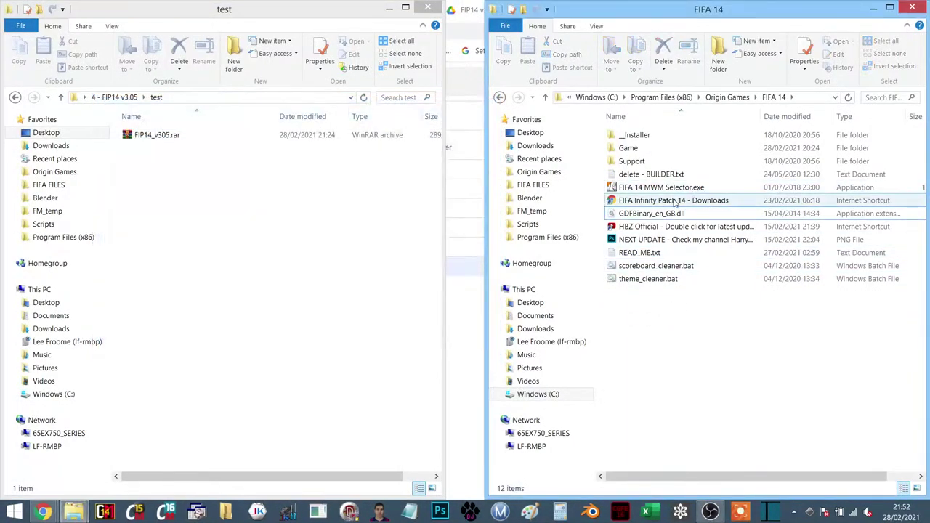
# Step: Open the Game folder in the FIFA 14 folder and launch FIP Version Manager.exe from it
pyautogui.doubleClick(629, 148)
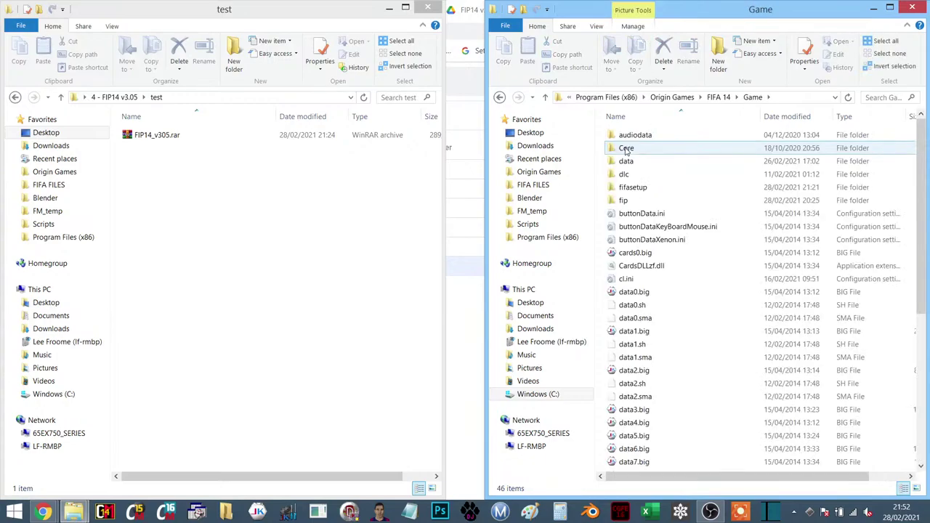
pyautogui.click(691, 290)
pyautogui.scroll(-7, 691, 290)
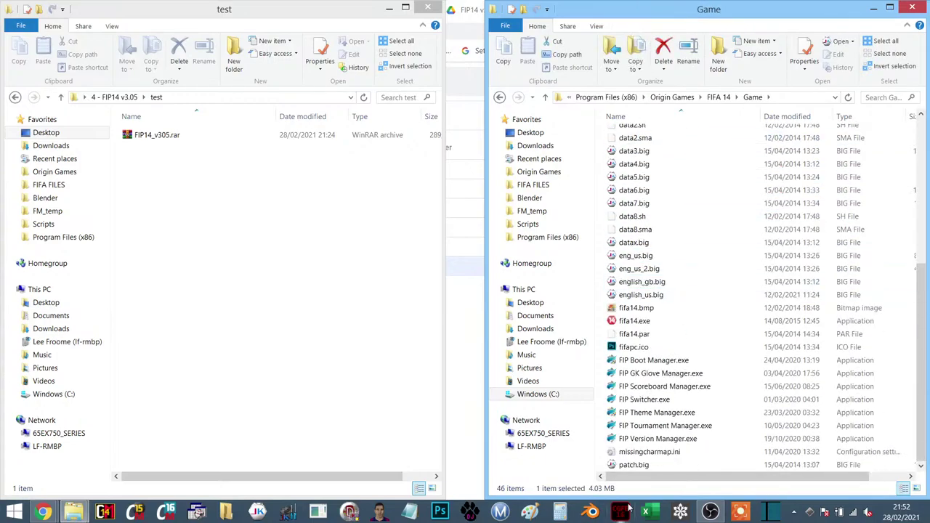
pyautogui.doubleClick(657, 438)
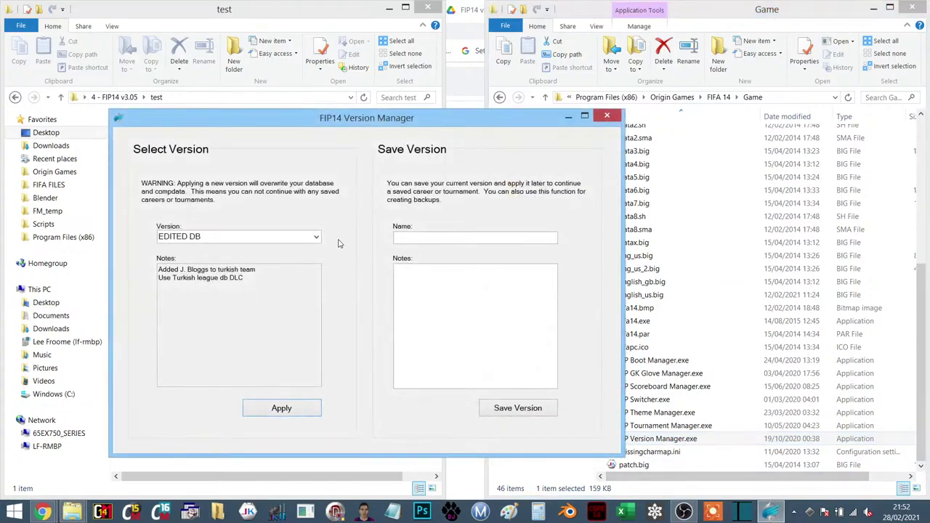
# Step: Review the available database versions and select FIP14 v3.05 as the version
pyautogui.click(316, 237)
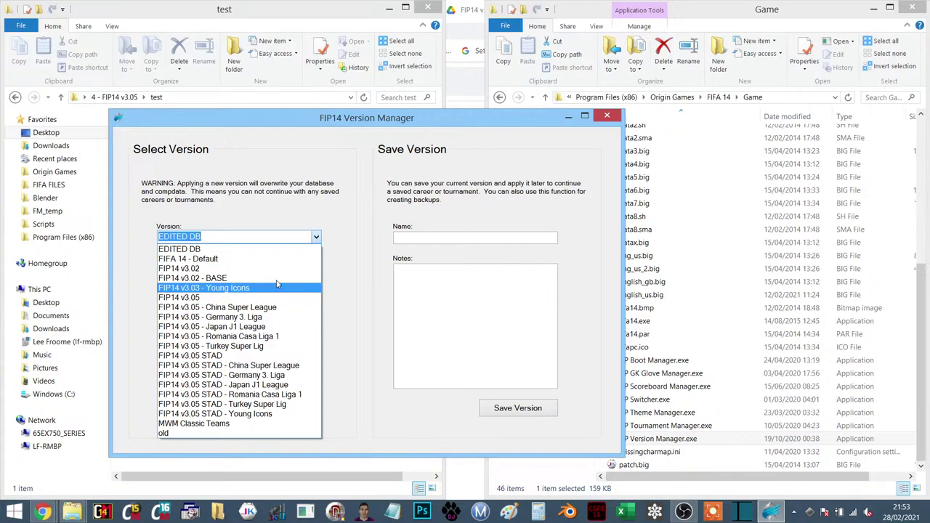
pyautogui.click(348, 216)
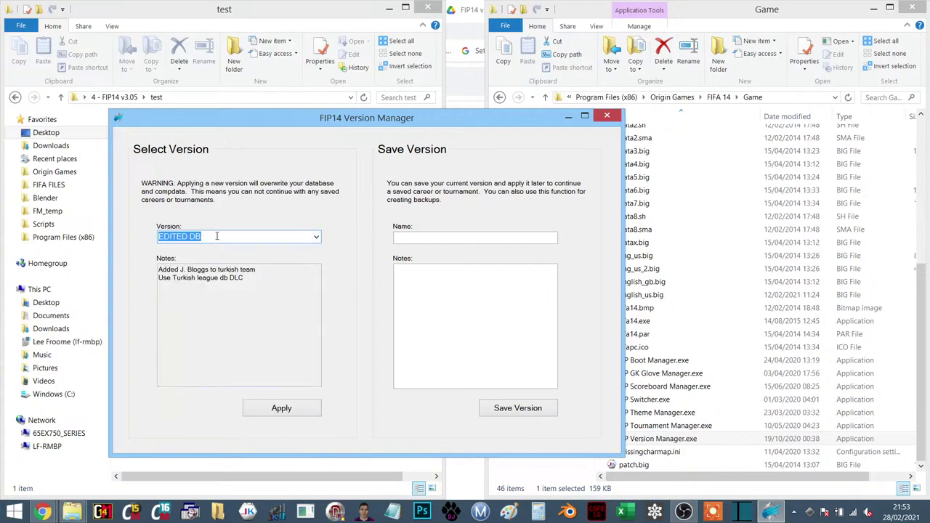
pyautogui.click(316, 238)
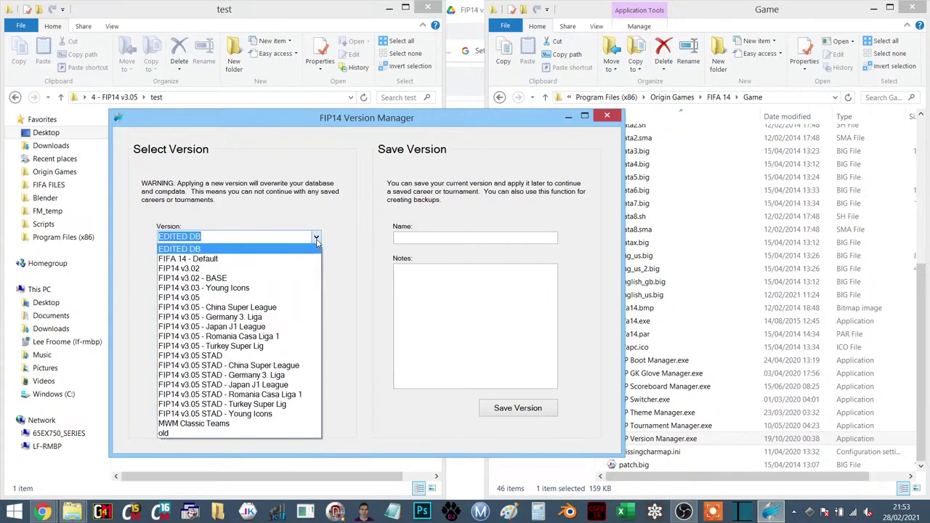
pyautogui.click(190, 304)
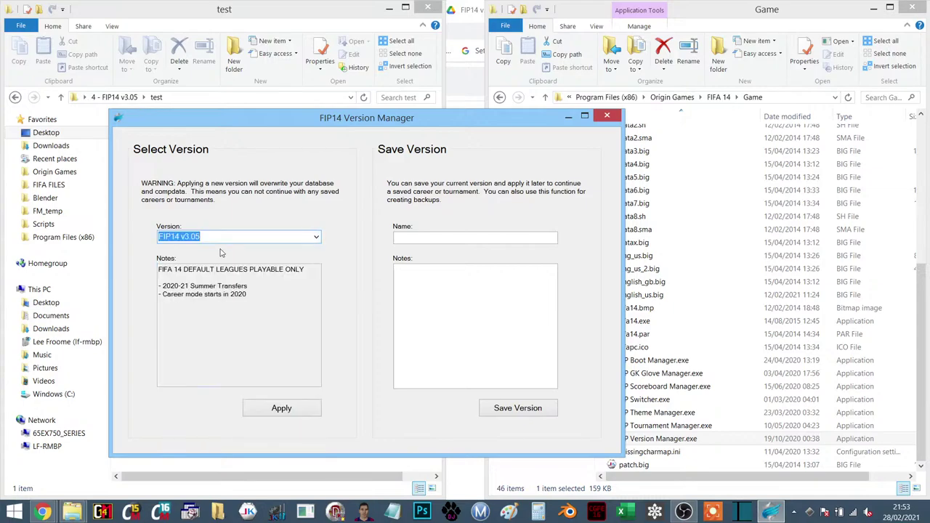
# Step: Select the FIP14 v3.05 STAD database version, apply and confirm its installation, and close FIP14 Version Manager
pyautogui.click(320, 240)
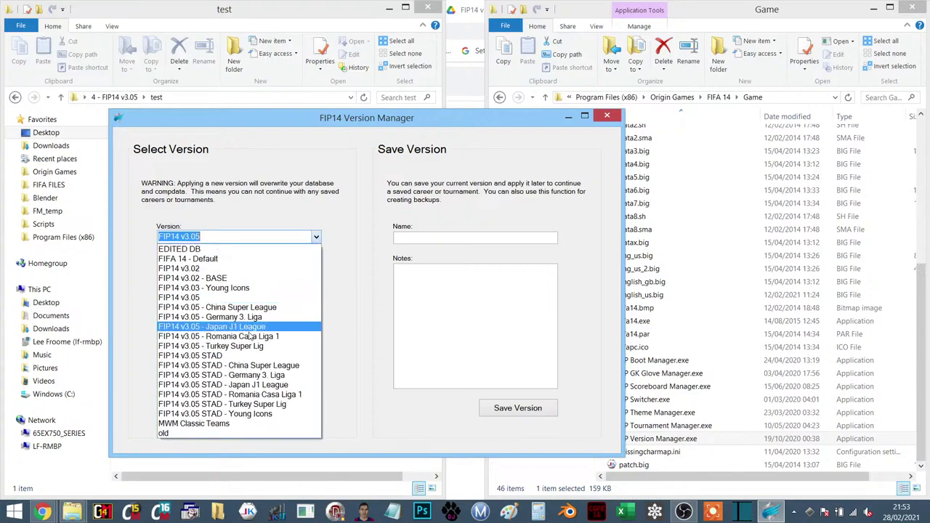
pyautogui.click(215, 355)
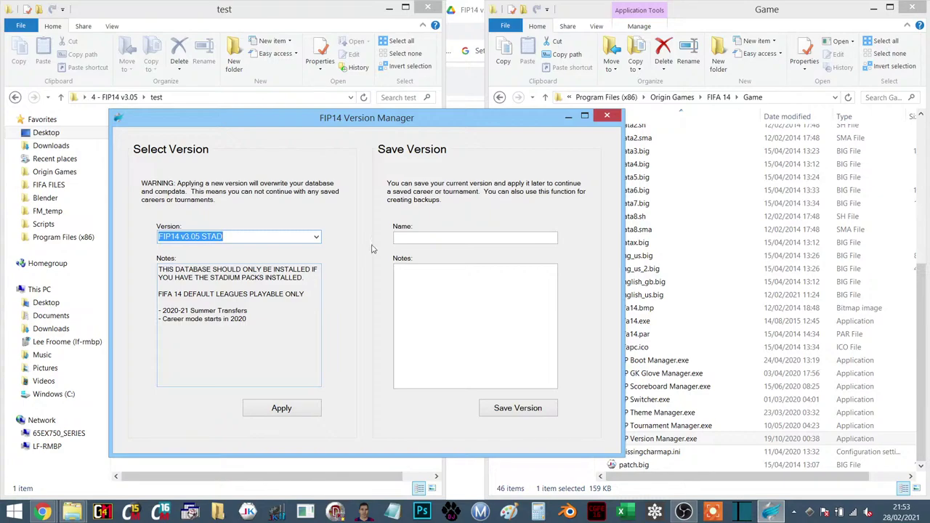
pyautogui.click(316, 237)
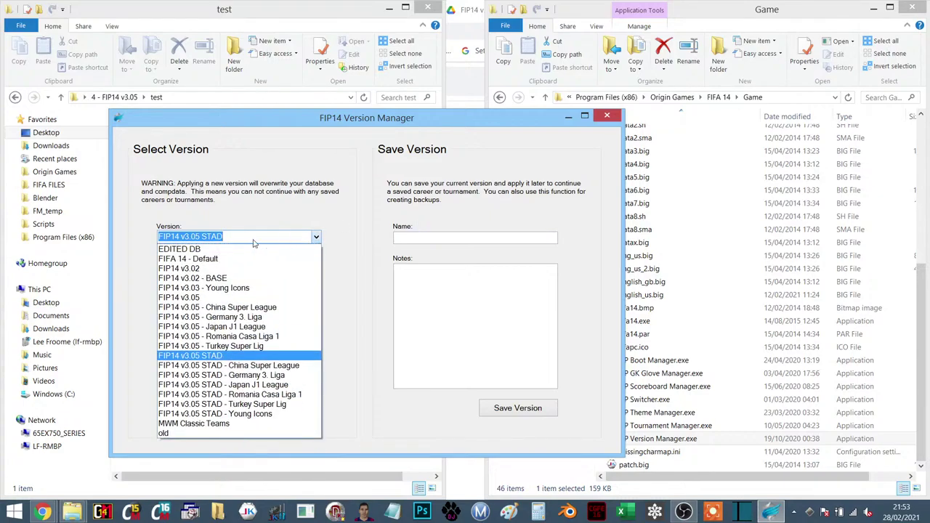
pyautogui.click(208, 356)
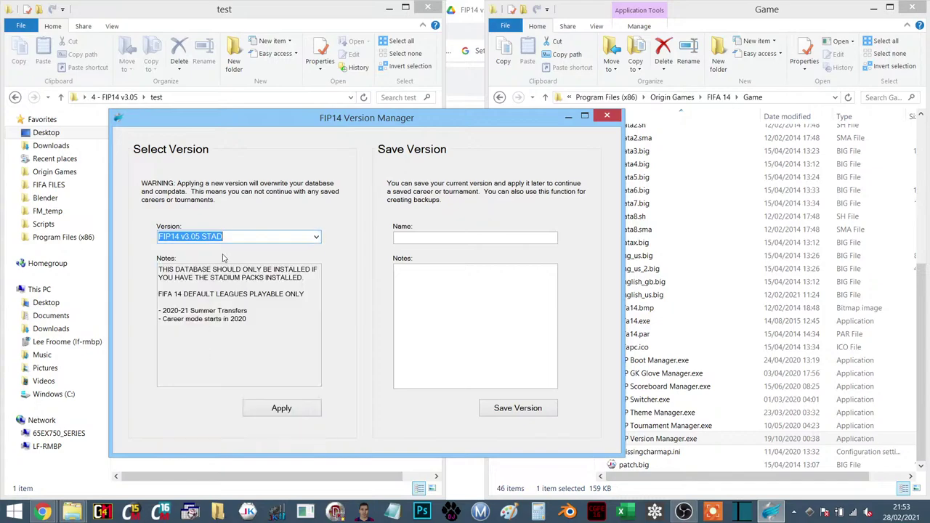
pyautogui.click(284, 409)
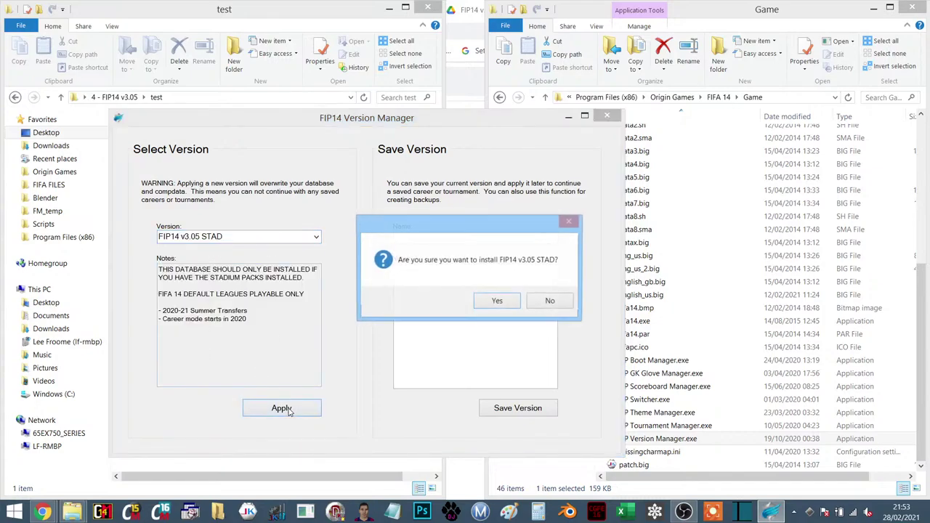
pyautogui.click(497, 300)
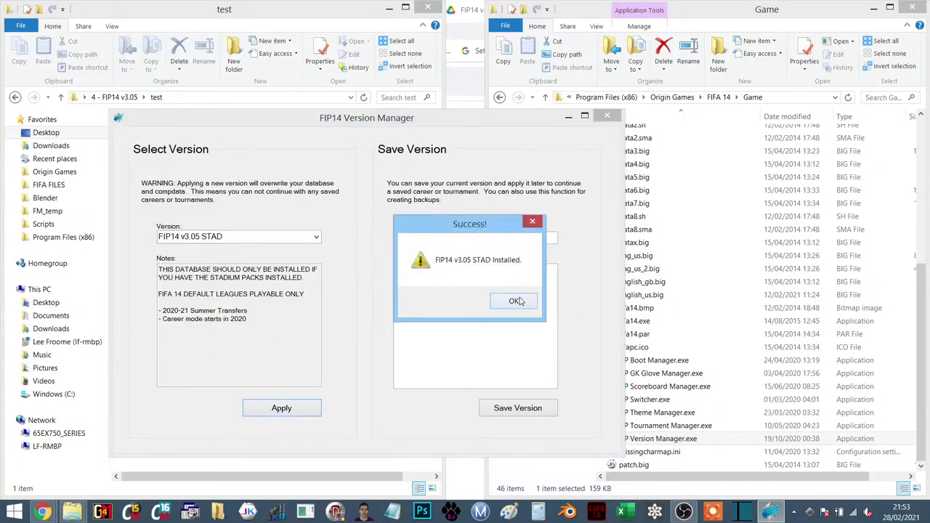
pyautogui.click(520, 299)
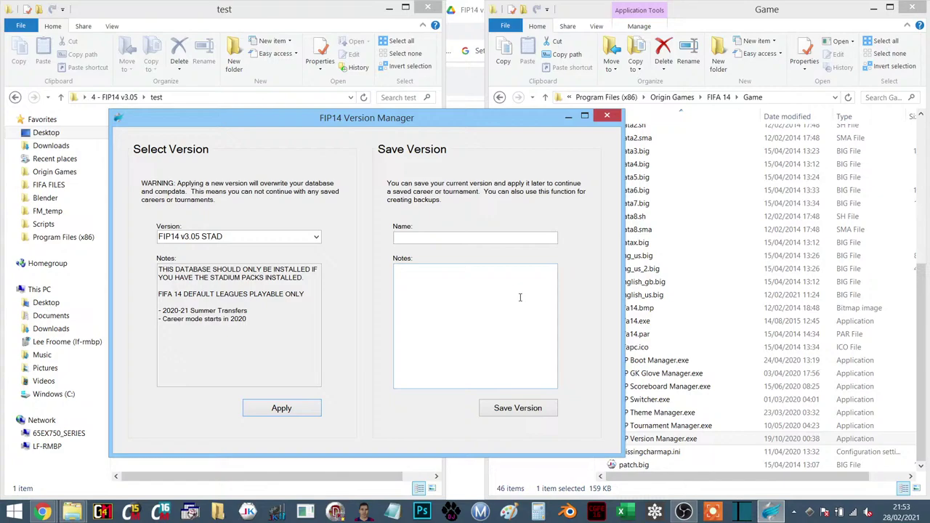
pyautogui.click(606, 116)
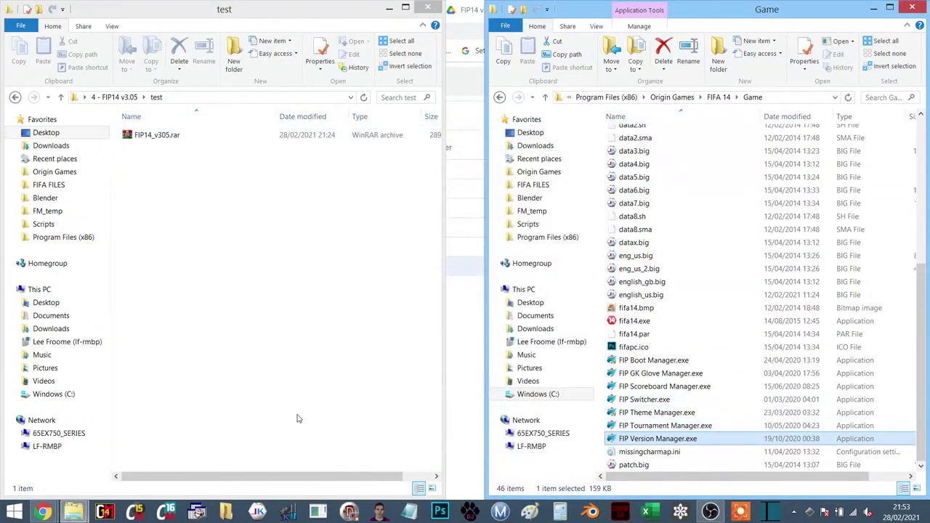
# Step: Switch to File Master and set its root folder to FIFA 14 inside Origin Games
pyautogui.click(225, 512)
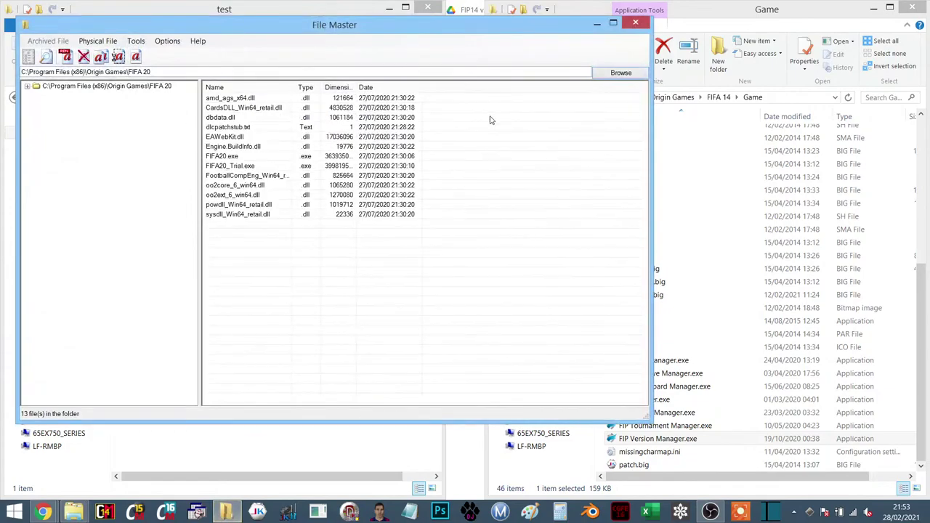
pyautogui.click(621, 72)
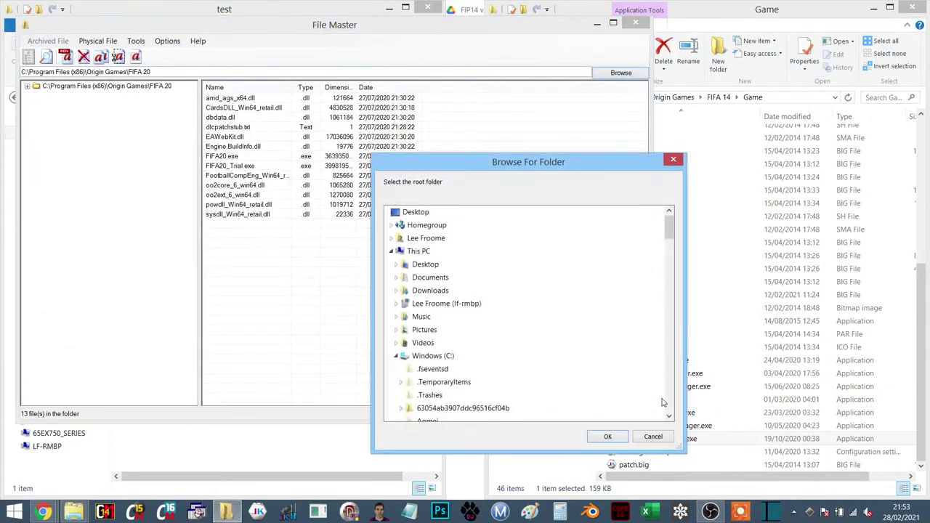
pyautogui.scroll(-15, 669, 400)
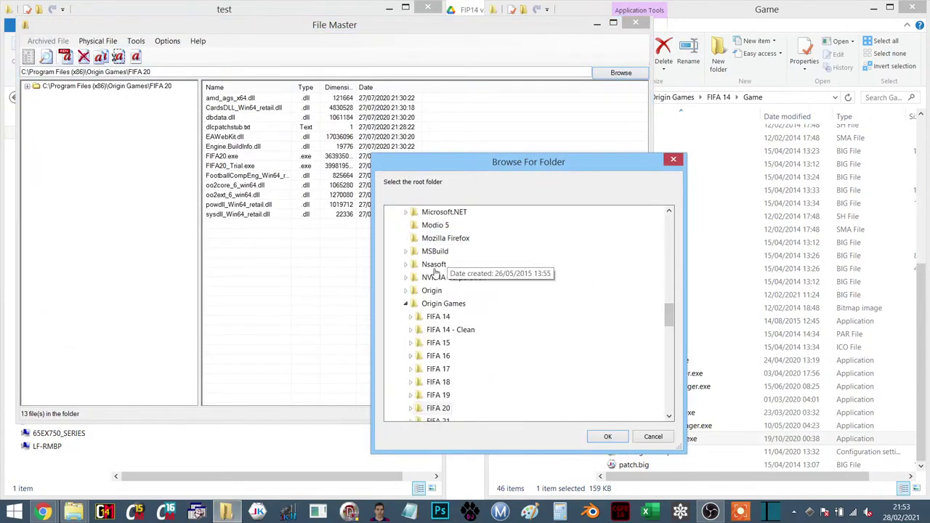
pyautogui.doubleClick(438, 316)
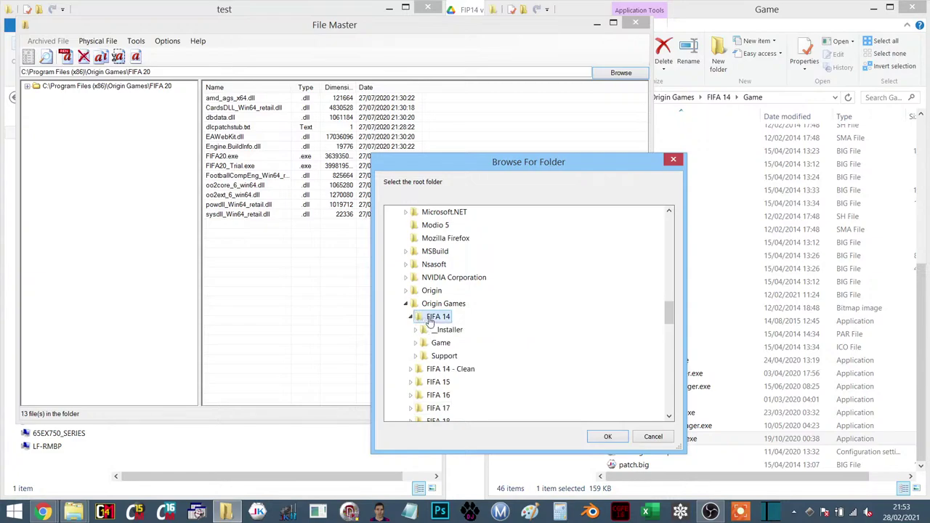
pyautogui.click(607, 439)
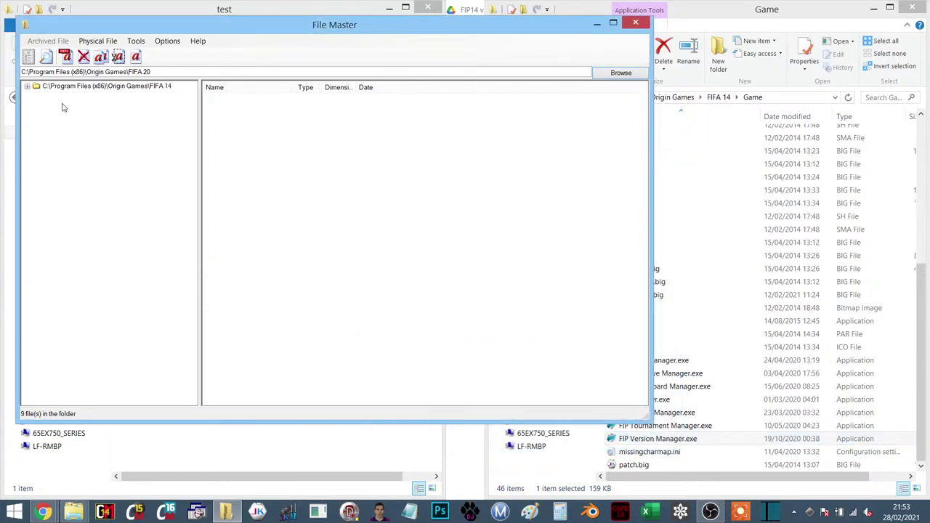
# Step: Check the YouTube live chat, return to File Master, and regenerate the BH files for the FIFA 14 folder
pyautogui.hotkey('alt', 'Tab')
pyautogui.hotkey('alt', 'Tab')
pyautogui.hotkey('alt', 'Tab')
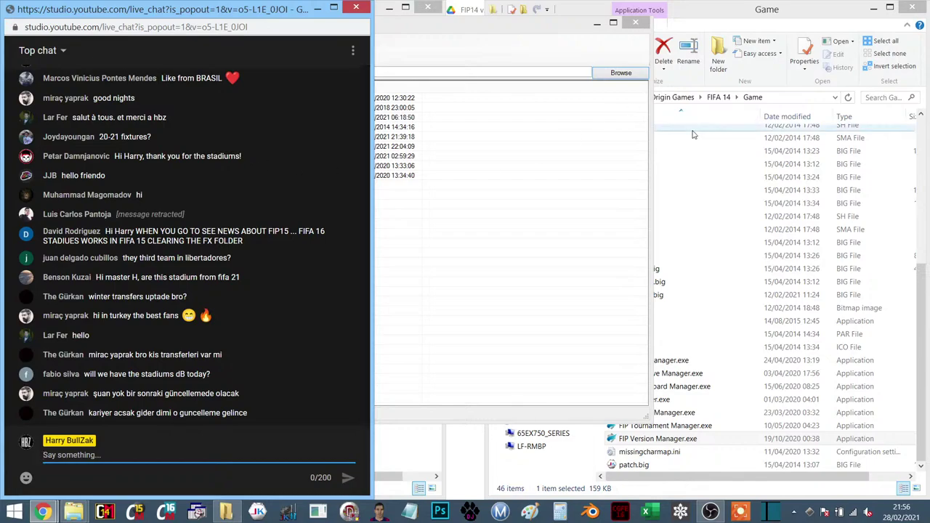
pyautogui.hotkey('alt', 'Tab')
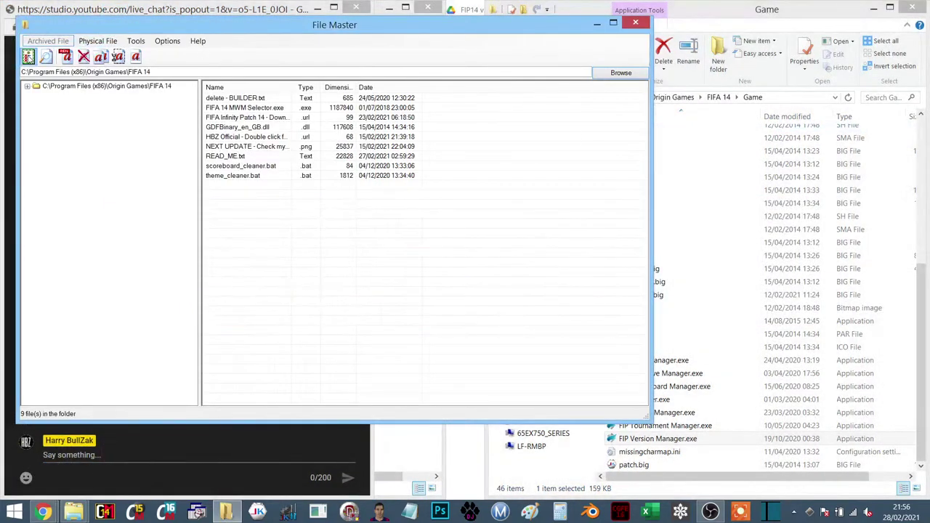
pyautogui.click(28, 56)
# Step: Bring up the Game folder window, go up to the FIFA 14 folder, and open READ_ME.txt
pyautogui.hotkey('alt', 'Tab')
pyautogui.hotkey('alt', 'Tab')
pyautogui.hotkey('alt', 'Tab')
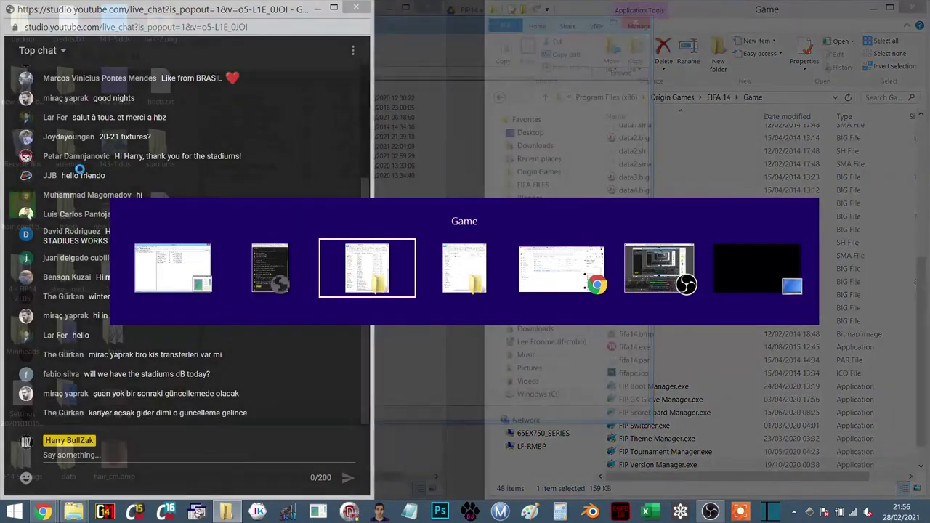
pyautogui.hotkey('alt', 'Tab')
pyautogui.hotkey('alt', 'Tab')
pyautogui.hotkey('alt', 'Tab')
pyautogui.hotkey('alt', 'Tab')
pyautogui.hotkey('alt', 'Tab')
pyautogui.hotkey('alt', 'Tab')
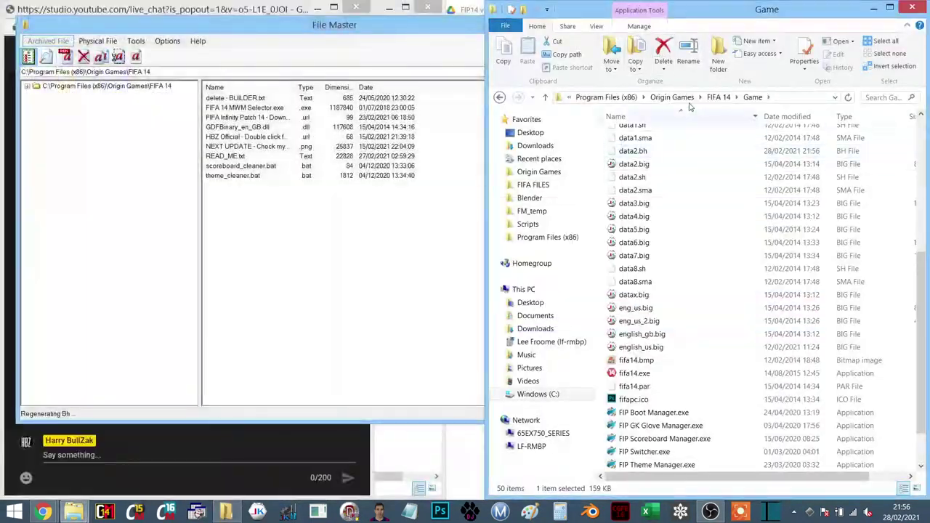
pyautogui.click(640, 320)
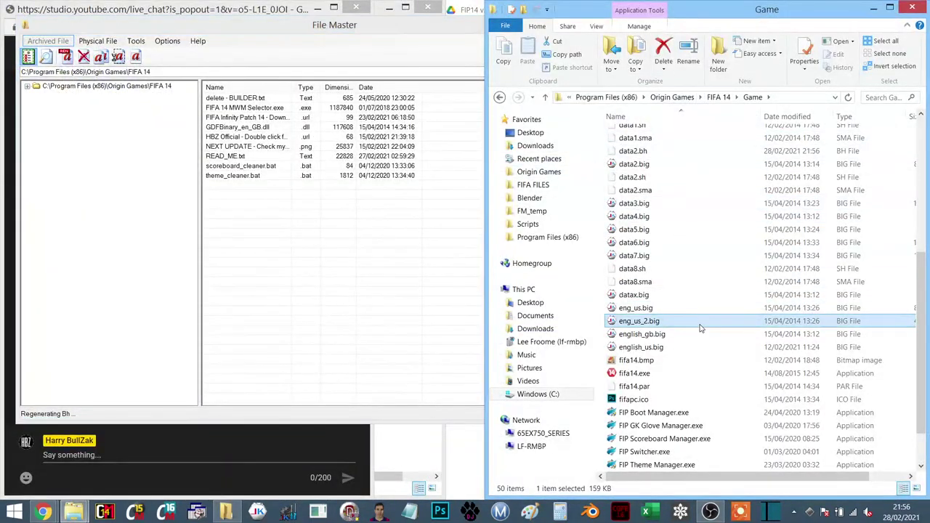
pyautogui.click(718, 96)
pyautogui.click(640, 258)
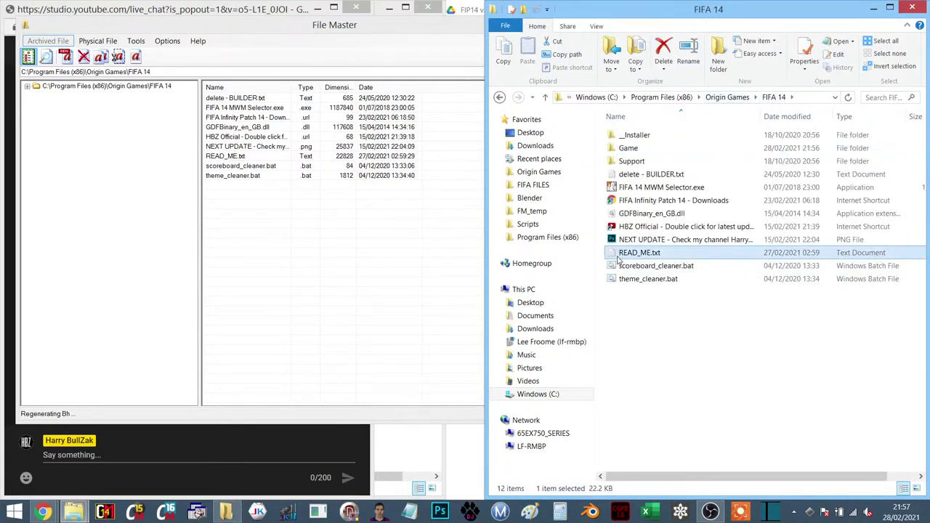
pyautogui.doubleClick(643, 256)
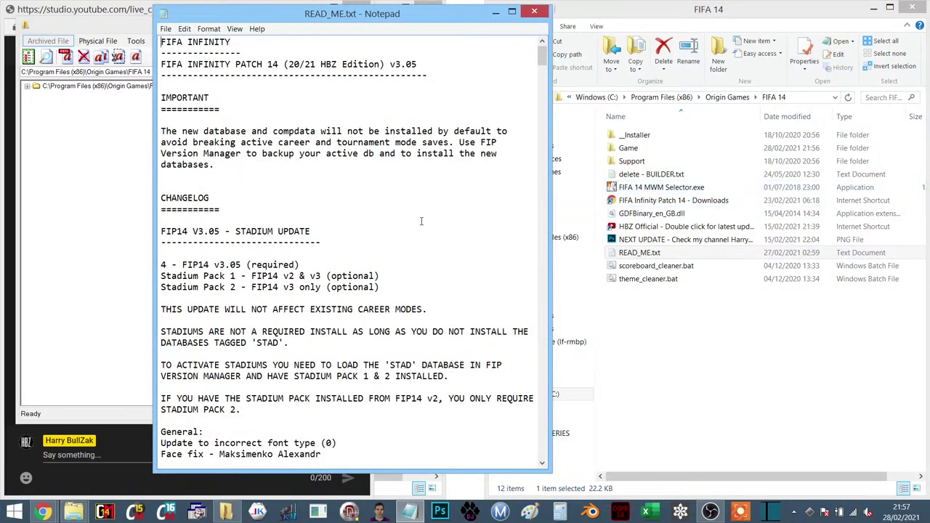
# Step: Read the FIP14 v3.05 changelog in READ_ME.txt, including the new STAD databases and the stadium lists down to version 3.04
pyautogui.scroll(-3, 421, 221)
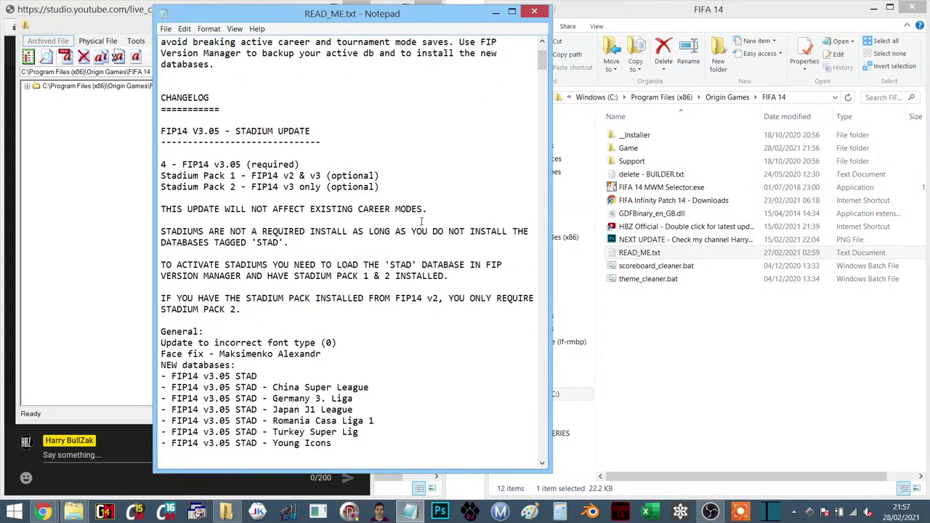
pyautogui.scroll(-6, 421, 221)
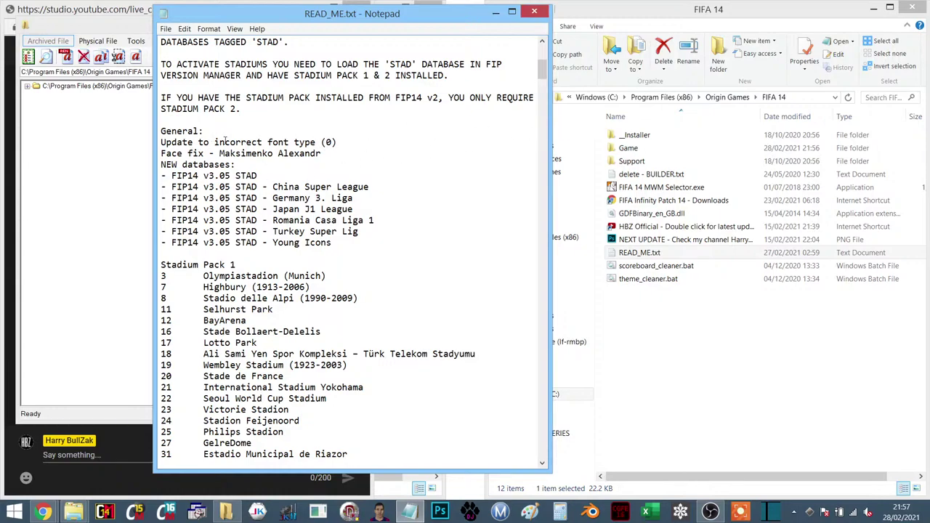
pyautogui.moveTo(540, 80); pyautogui.dragTo(492, 233)
# Step: Switch to the YouTube live chat, read the viewers' messages, and highlight the question about FIP scoreboard.exe not working
pyautogui.hotkey('alt', 'Tab')
pyautogui.hotkey('alt', 'Tab')
pyautogui.hotkey('alt', 'Tab')
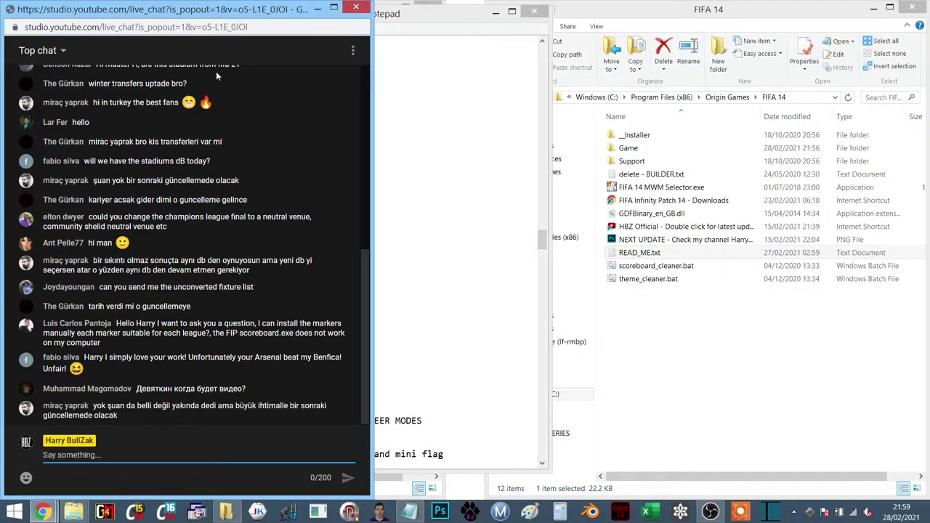
pyautogui.scroll(5, 242, 102)
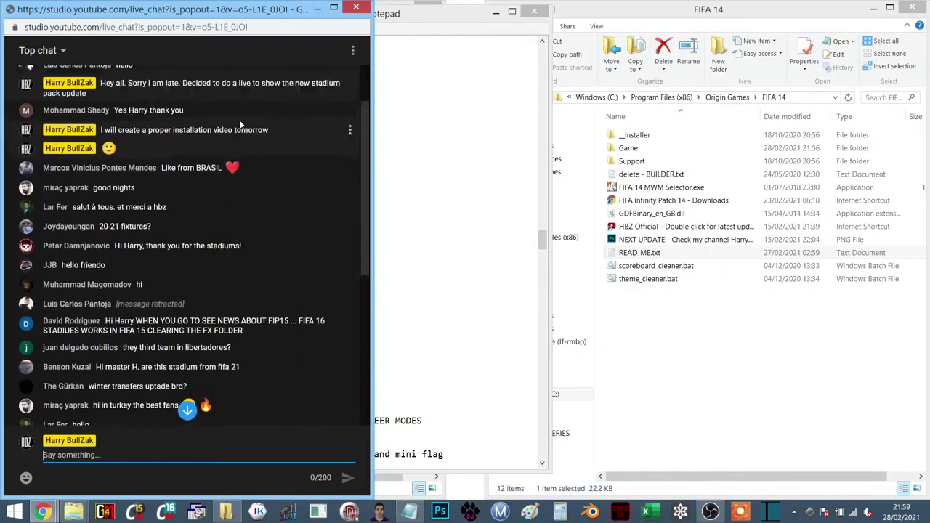
pyautogui.scroll(-3, 146, 218)
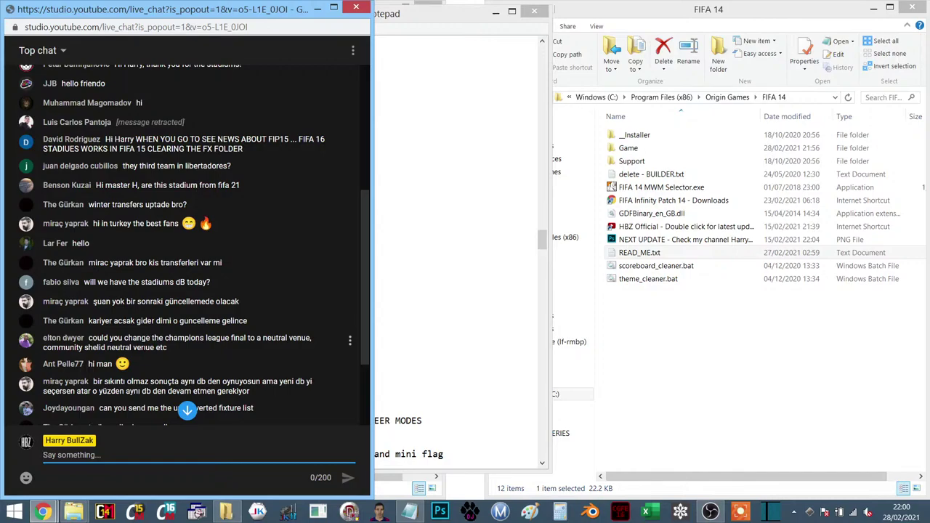
pyautogui.scroll(-1, 154, 334)
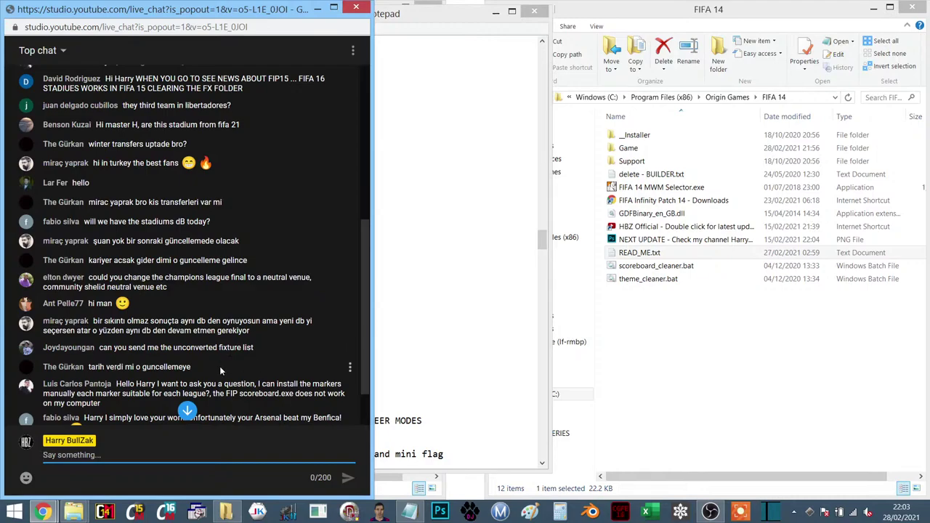
pyautogui.scroll(-3, 220, 366)
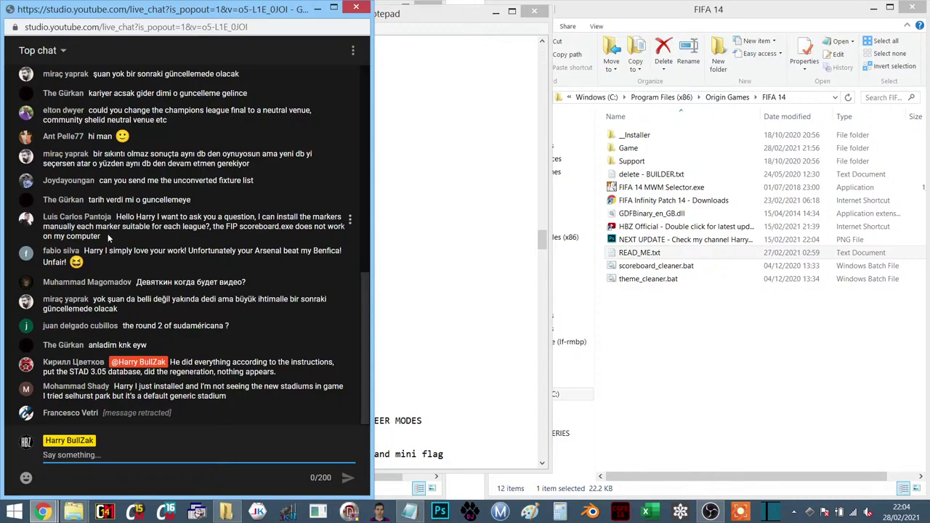
pyautogui.moveTo(107, 236); pyautogui.dragTo(84, 216)
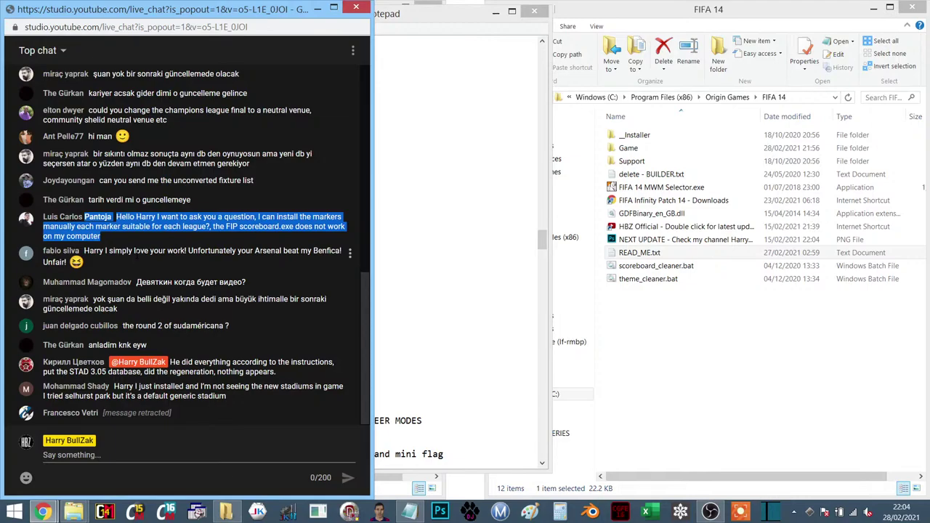
# Step: Return to READ_ME.txt, close it, and bring up the test folder window
pyautogui.hotkey('alt', 'Tab')
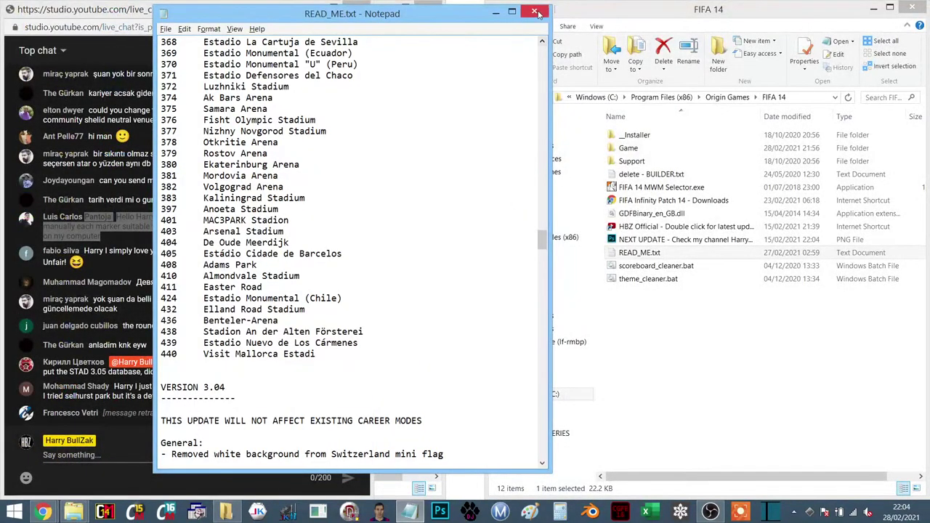
pyautogui.click(535, 12)
pyautogui.hotkey('alt', 'Tab')
pyautogui.hotkey('alt', 'Tab')
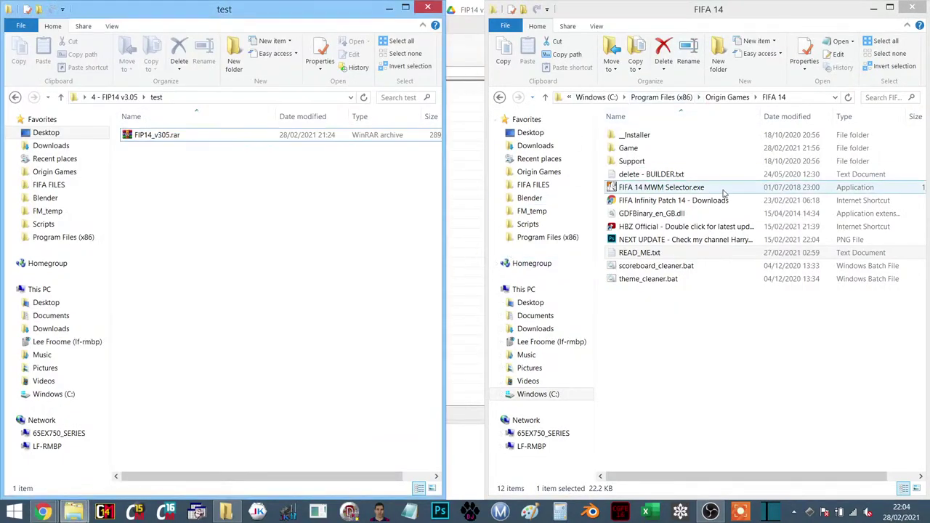
# Step: Read Install Instructions.txt in the 4 - FIP14 v3.05 folder, close it, and open FIP14v305 Installer.txt
pyautogui.click(112, 97)
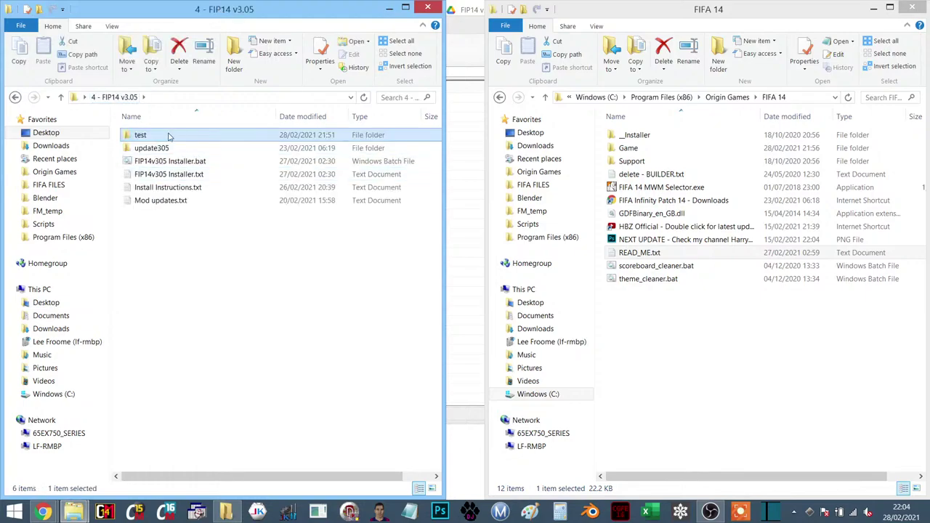
pyautogui.click(169, 189)
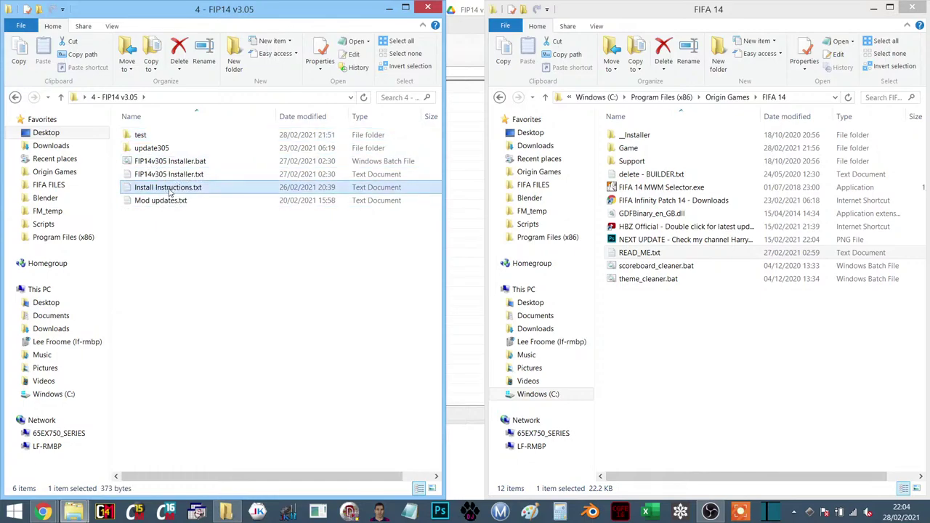
pyautogui.doubleClick(170, 191)
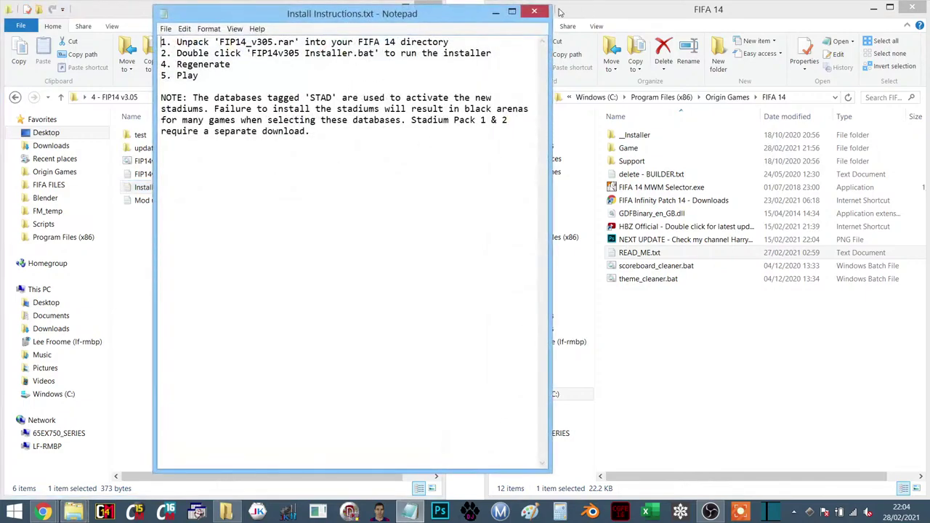
pyautogui.click(536, 12)
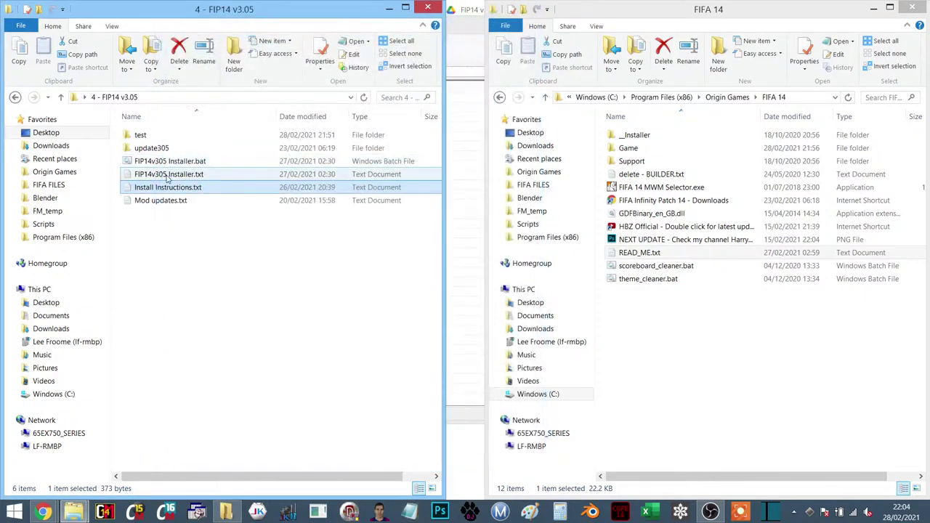
pyautogui.doubleClick(167, 175)
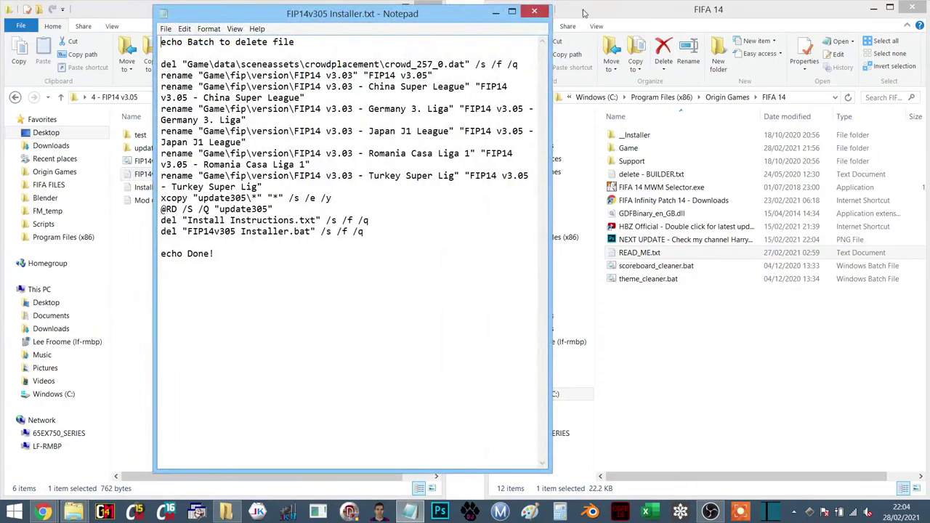
# Step: Close the installer text, open READ_ME.txt in the FIFA 14 folder, and copy the FIFA-Infinity Discord Server link from its Support section
pyautogui.click(535, 12)
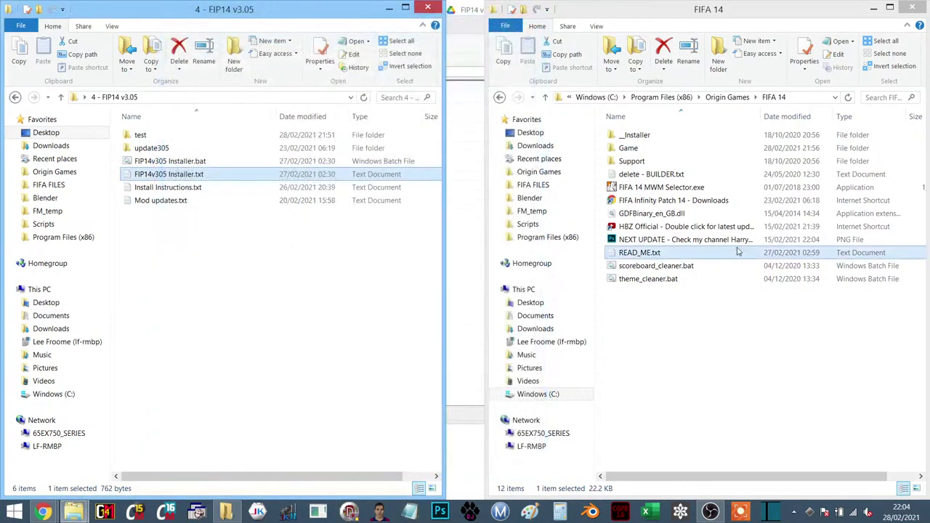
pyautogui.doubleClick(639, 253)
pyautogui.scroll(-15, 460, 218)
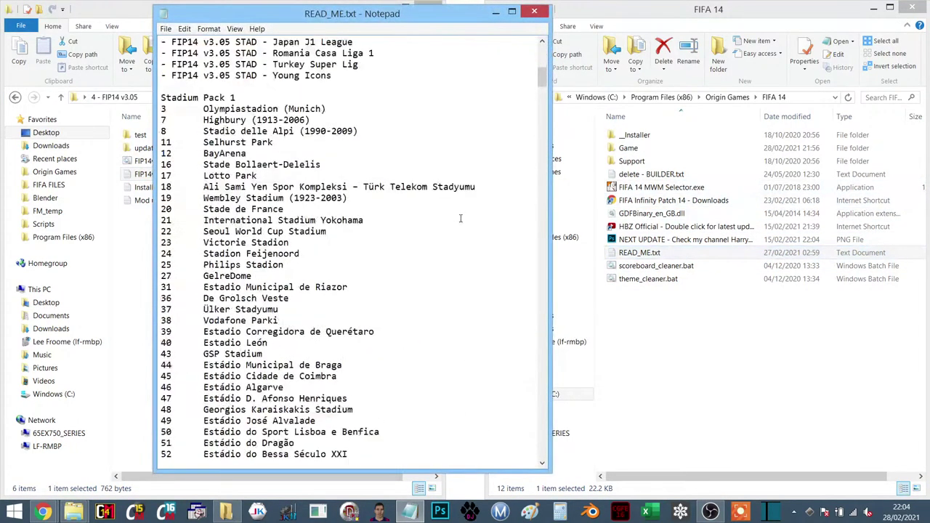
pyautogui.scroll(-15, 460, 218)
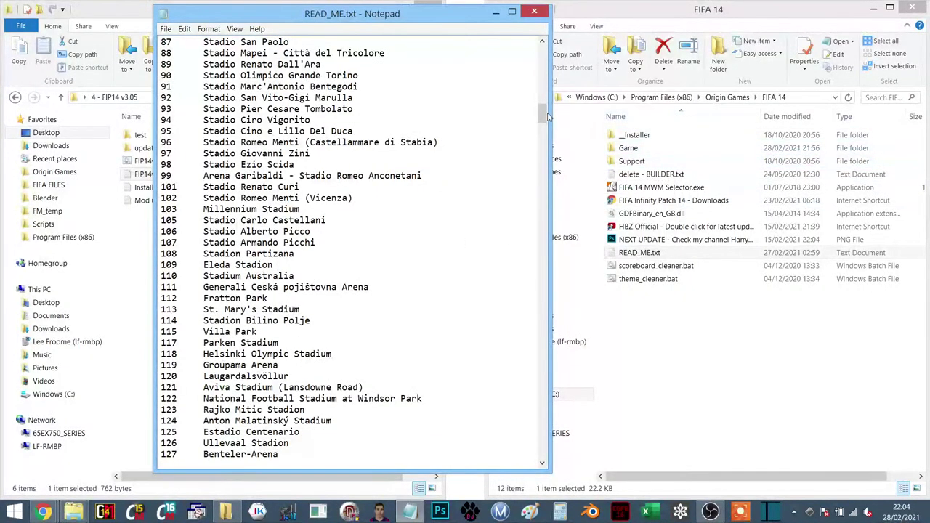
pyautogui.moveTo(544, 115); pyautogui.dragTo(544, 449)
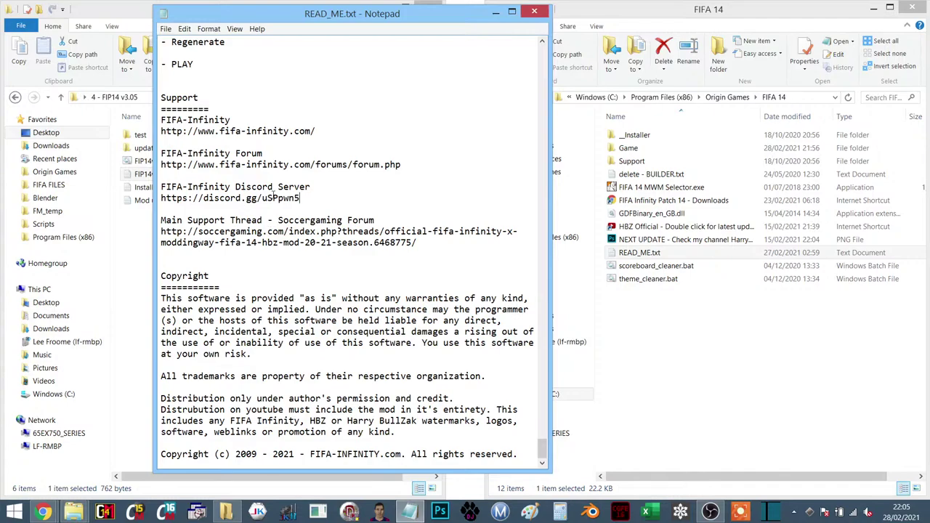
pyautogui.moveTo(300, 198); pyautogui.dragTo(155, 197)
pyautogui.hotkey('ctrl', 'c')
# Step: Reply in the live chat, mentioning the scoreboard asker, with the Discord link and "Go here and comment what issue you have."; highlight the sudaméricana question
pyautogui.hotkey('alt', 'Tab')
pyautogui.hotkey('alt', 'Tab')
pyautogui.hotkey('alt', 'Tab')
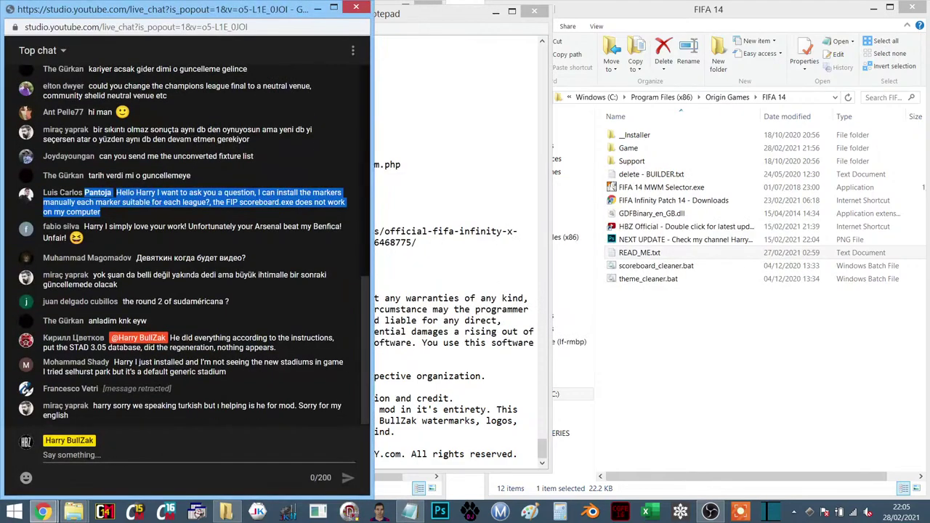
pyautogui.click(72, 455)
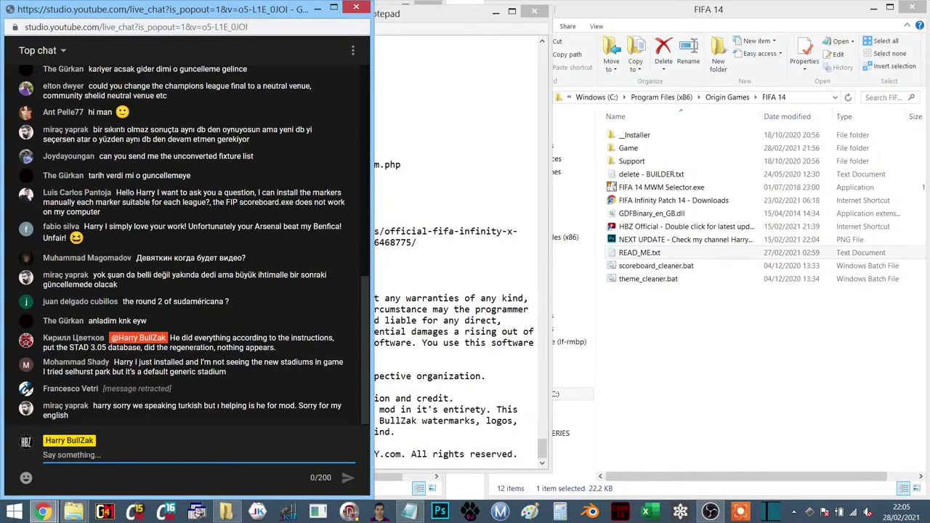
pyautogui.write('@Luis')
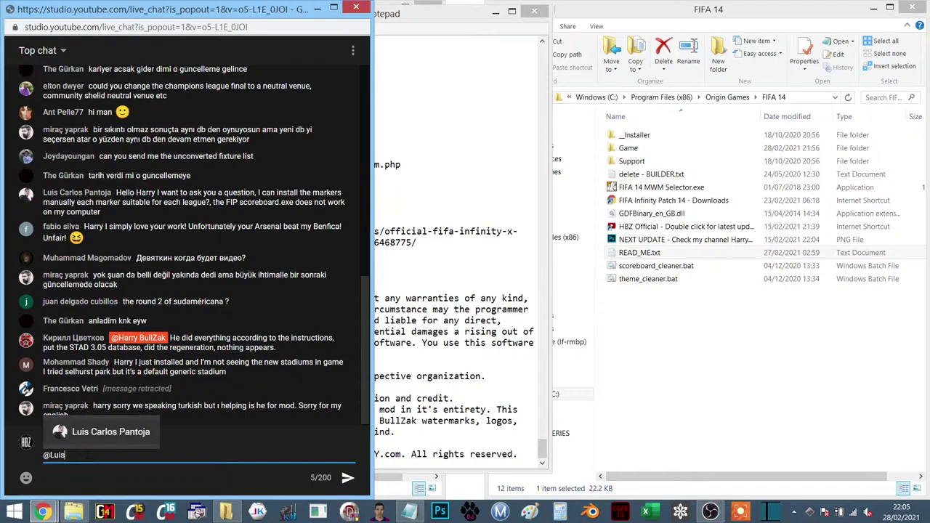
pyautogui.click(99, 436)
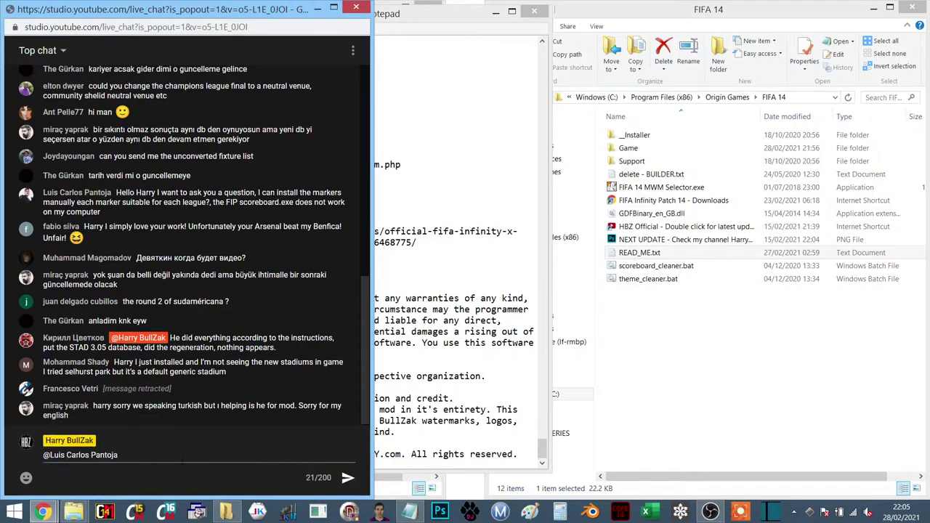
pyautogui.hotkey('ctrl', 'v')
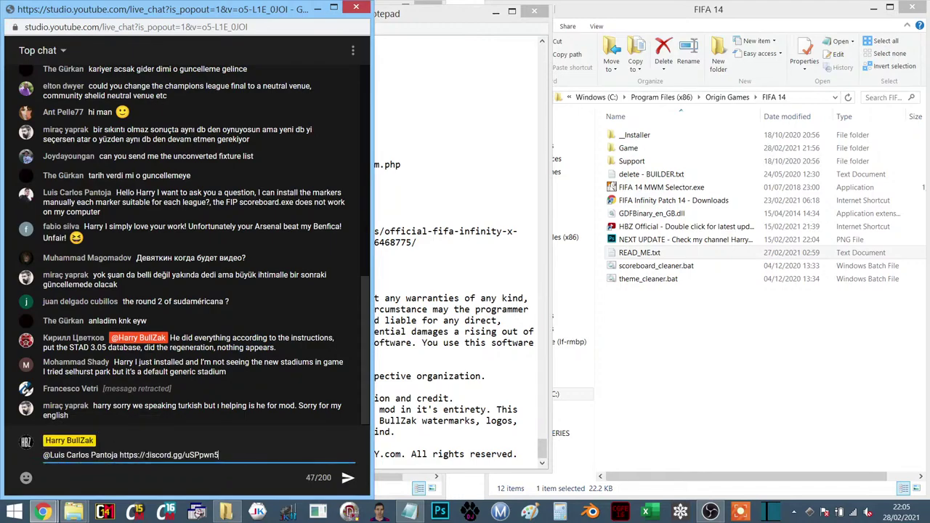
pyautogui.write('Go here and comment what issue yo')
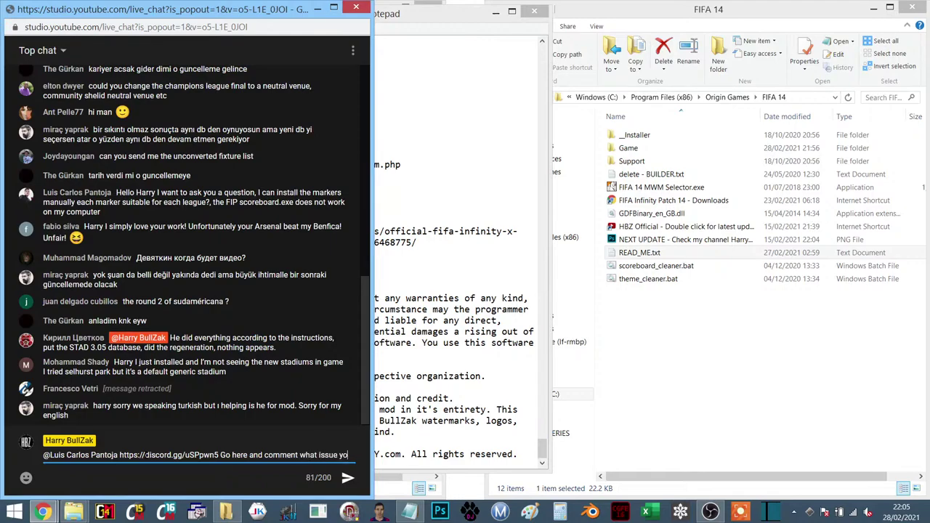
pyautogui.write('u have.')
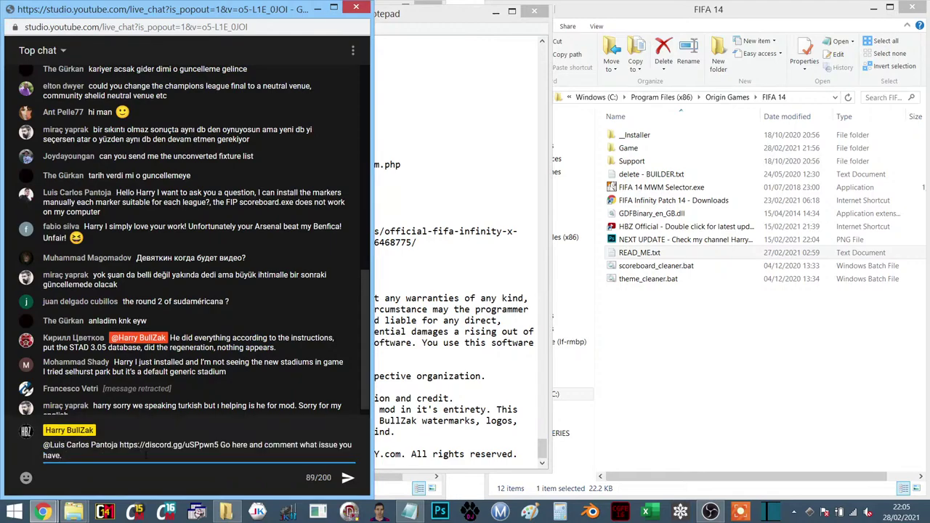
pyautogui.press('Return')
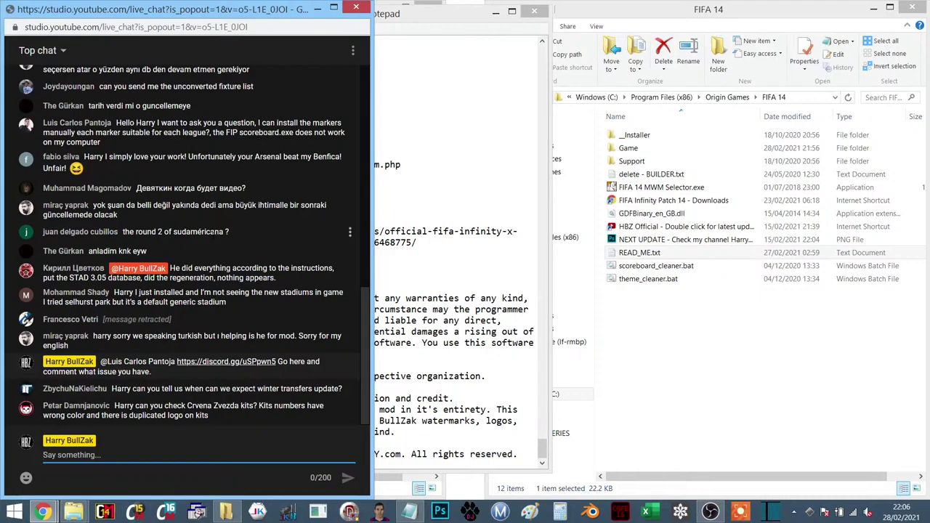
pyautogui.moveTo(220, 231); pyautogui.dragTo(135, 231)
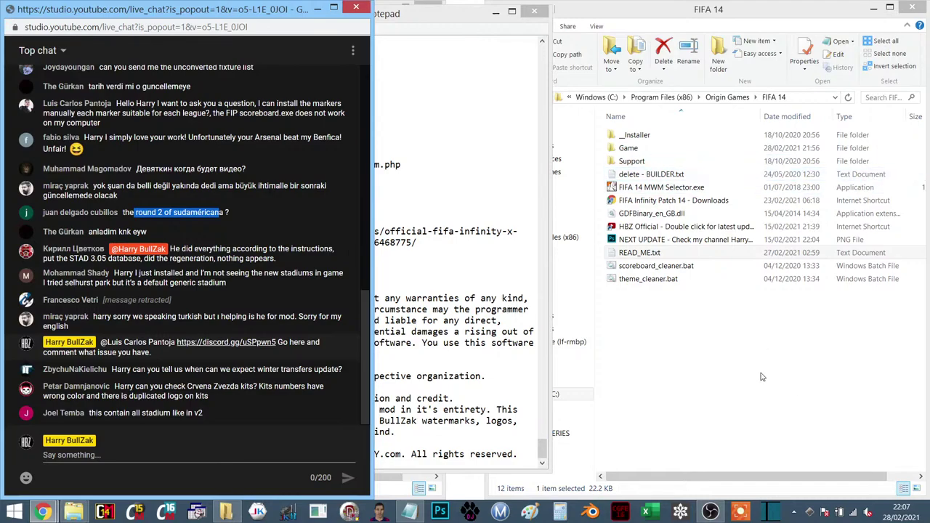
# Step: Return to the FIFA 14 folder, go into Game, and launch FIP Version Manager.exe
pyautogui.click(741, 337)
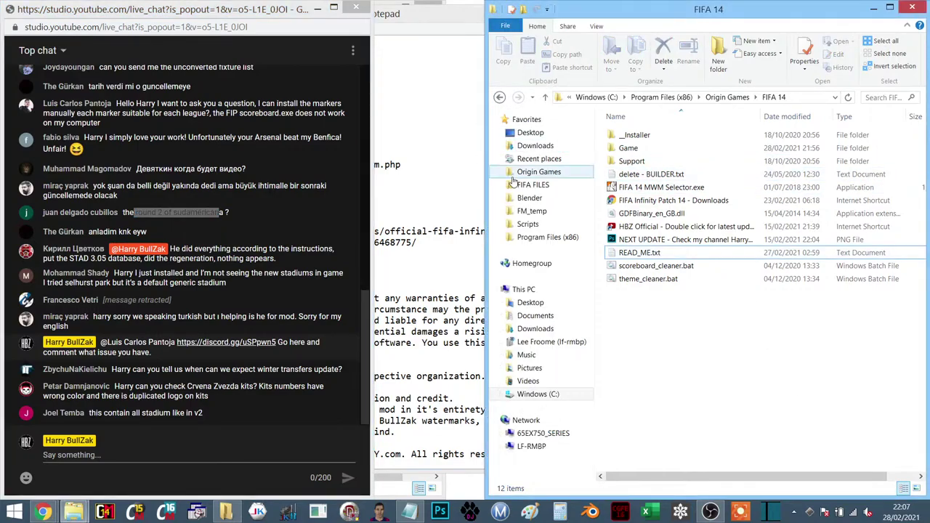
pyautogui.doubleClick(629, 149)
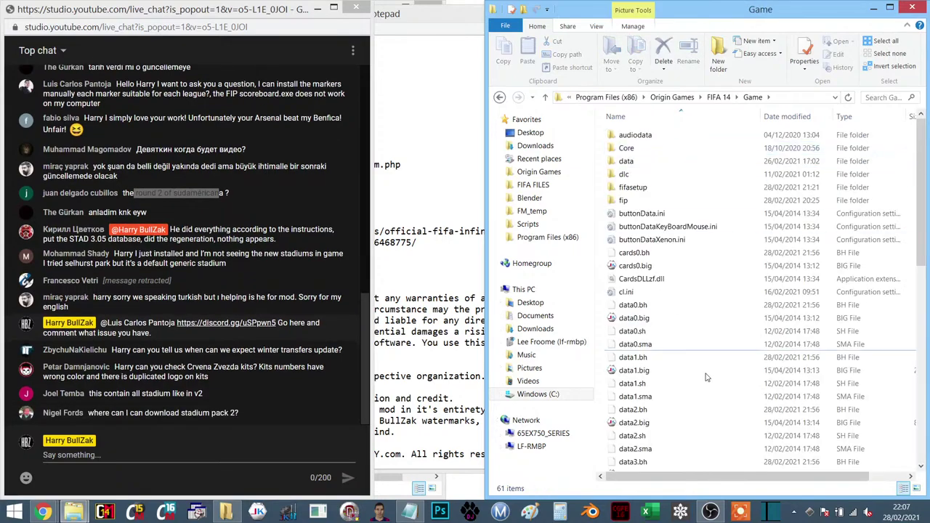
pyautogui.scroll(-12, 662, 444)
pyautogui.click(657, 440)
pyautogui.doubleClick(658, 426)
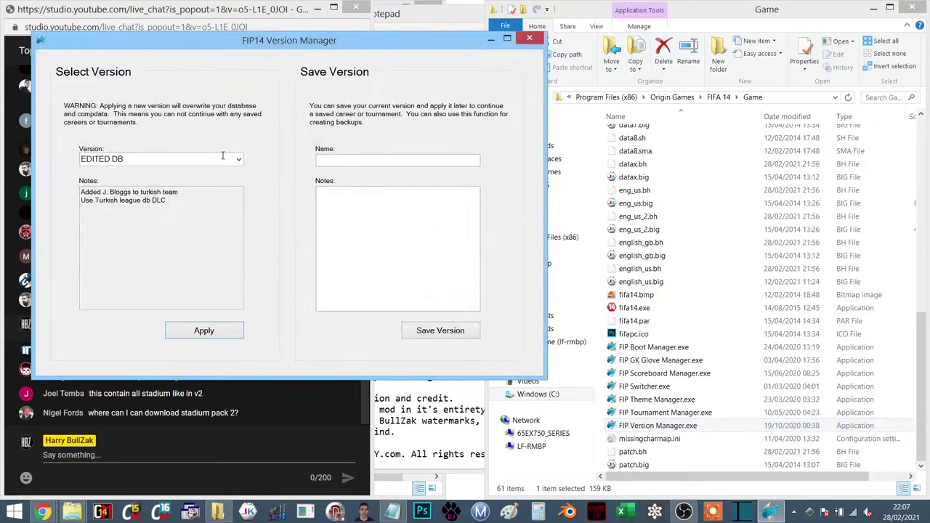
# Step: Install the FIP14 v3.05 STAD version, confirm it, and close the FIP14 Version Manager
pyautogui.click(224, 155)
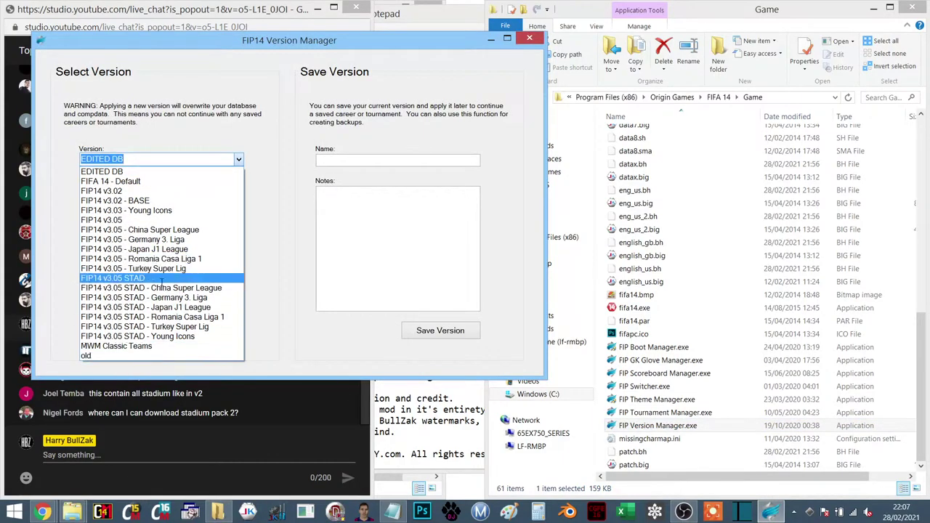
pyautogui.click(160, 282)
pyautogui.click(220, 332)
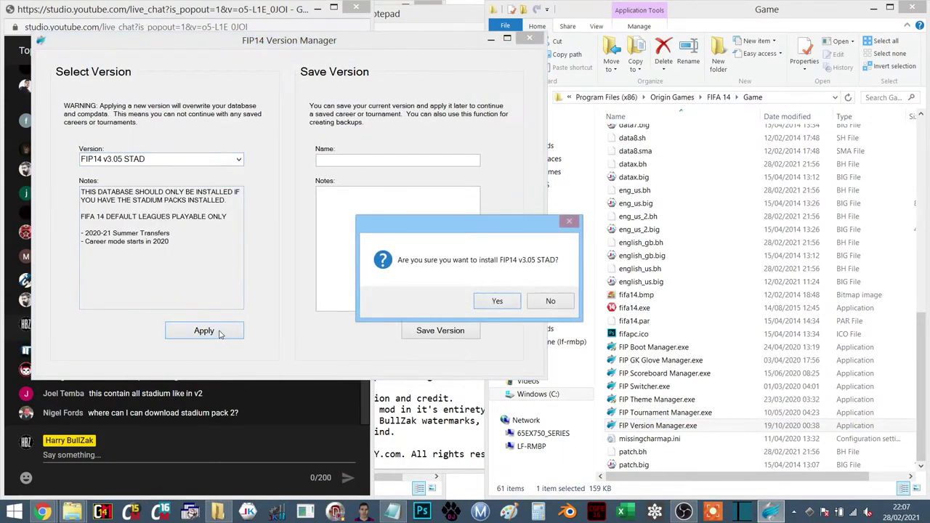
pyautogui.click(508, 302)
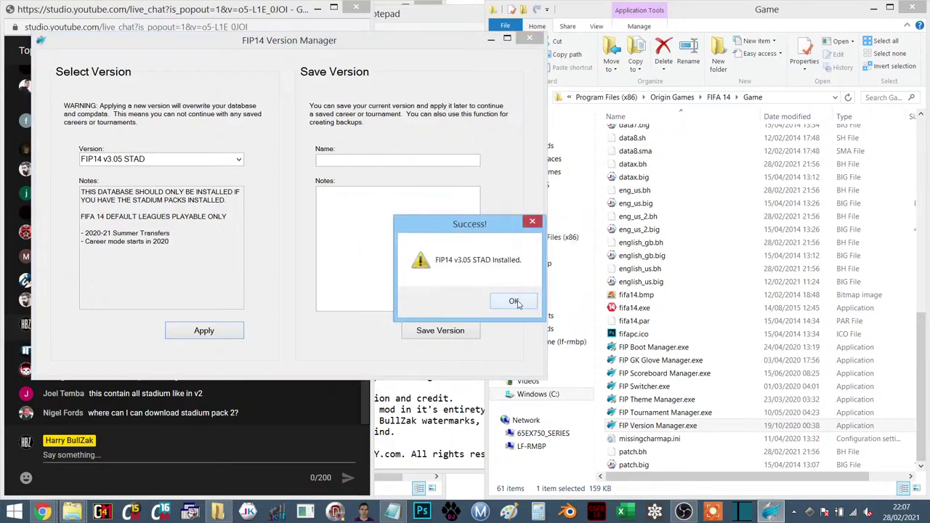
pyautogui.click(519, 302)
pyautogui.click(531, 41)
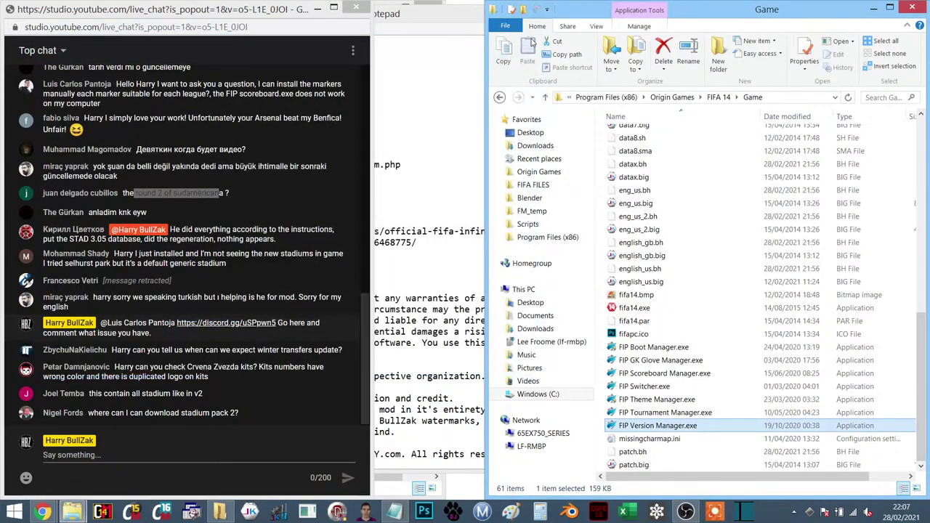
# Step: Switch to File Master and regenerate the BH files for the FIFA 14 folder
pyautogui.click(227, 513)
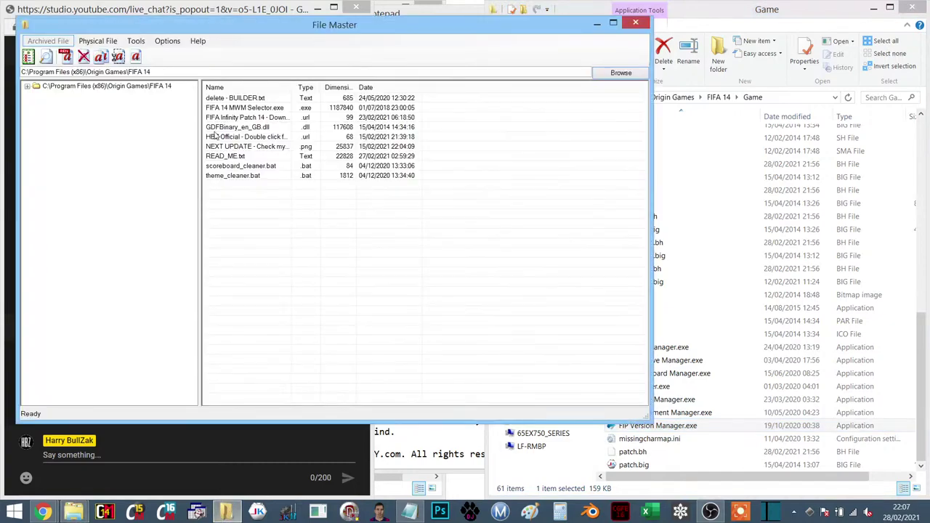
pyautogui.click(28, 57)
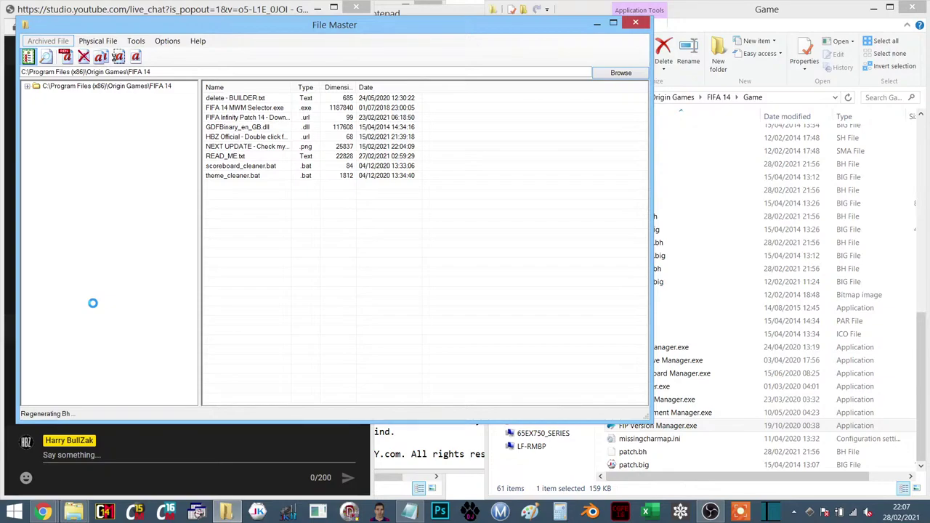
# Step: Start Excel, open the recent workbook S21 stadiums.xlsx, and look through the stadium list on the FINAL sheet
pyautogui.click(645, 512)
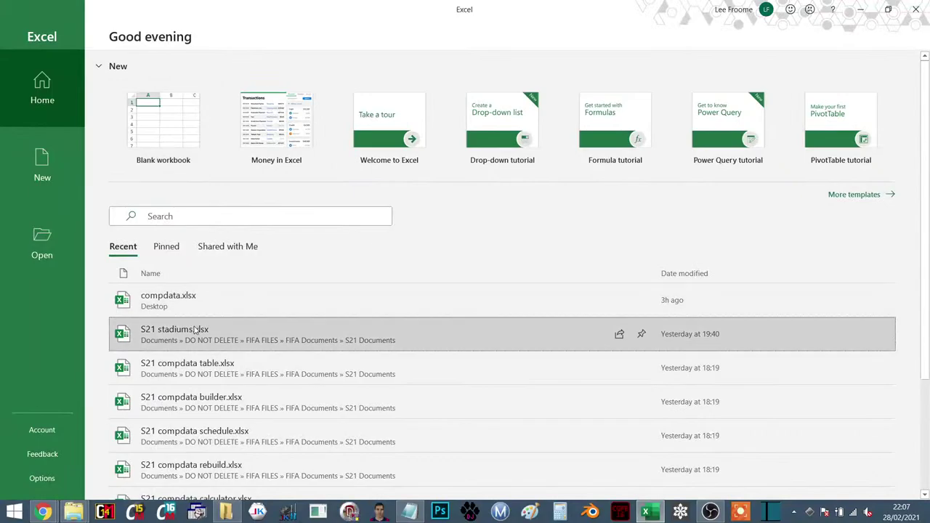
pyautogui.click(195, 330)
pyautogui.click(424, 260)
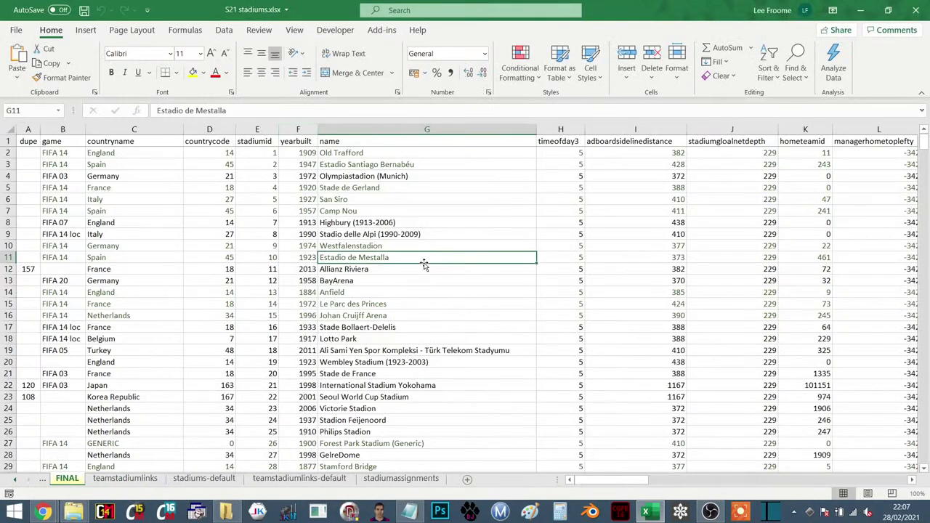
pyautogui.scroll(-20, 424, 264)
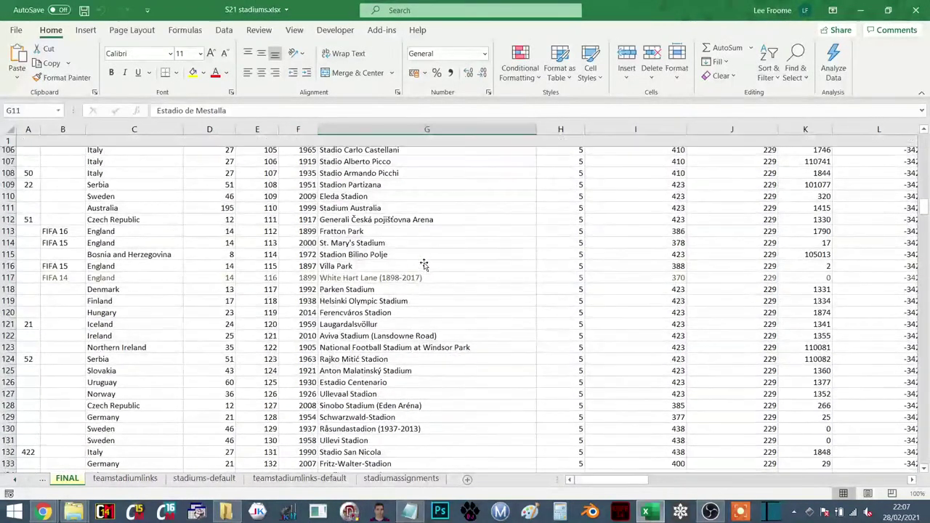
pyautogui.scroll(20, 423, 265)
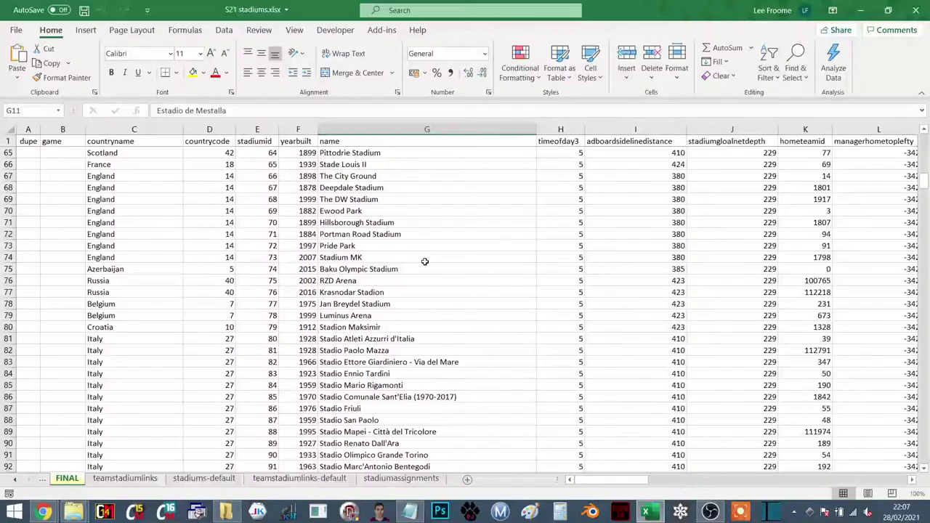
# Step: Open the recent workbook S21 teams.xlsx to view the stadiums assigned to each team
pyautogui.click(7, 29)
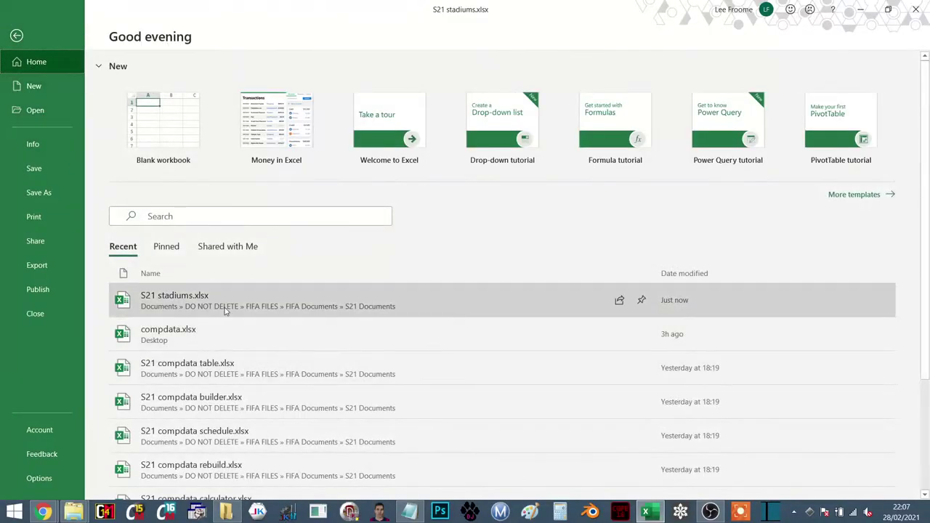
pyautogui.scroll(-1, 230, 414)
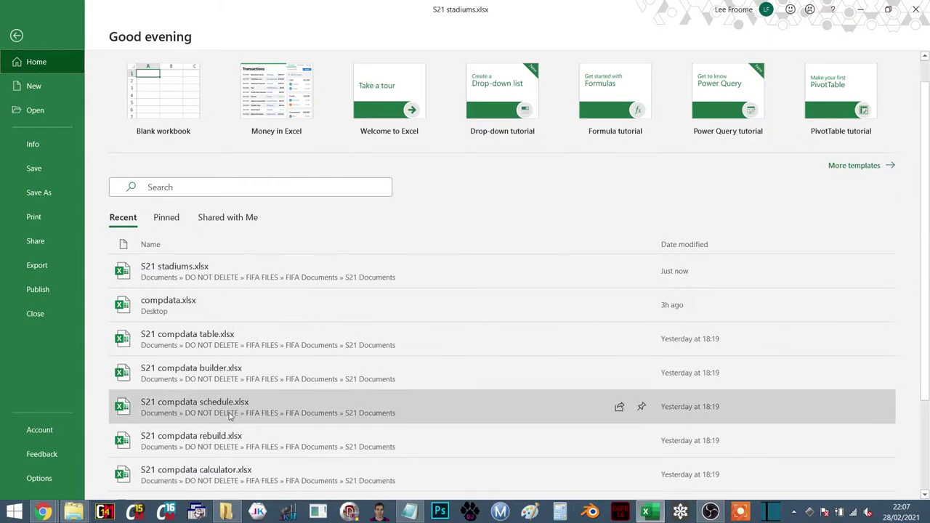
pyautogui.scroll(-4, 230, 414)
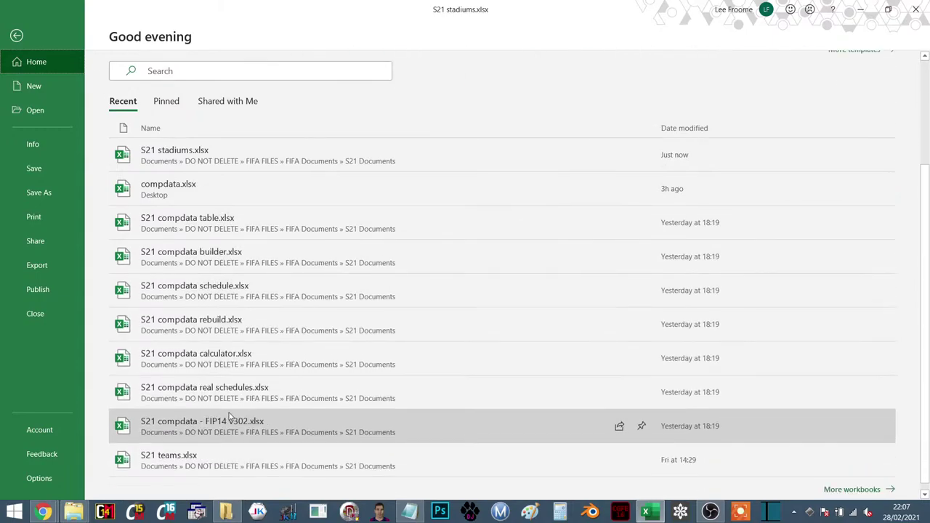
pyautogui.click(206, 448)
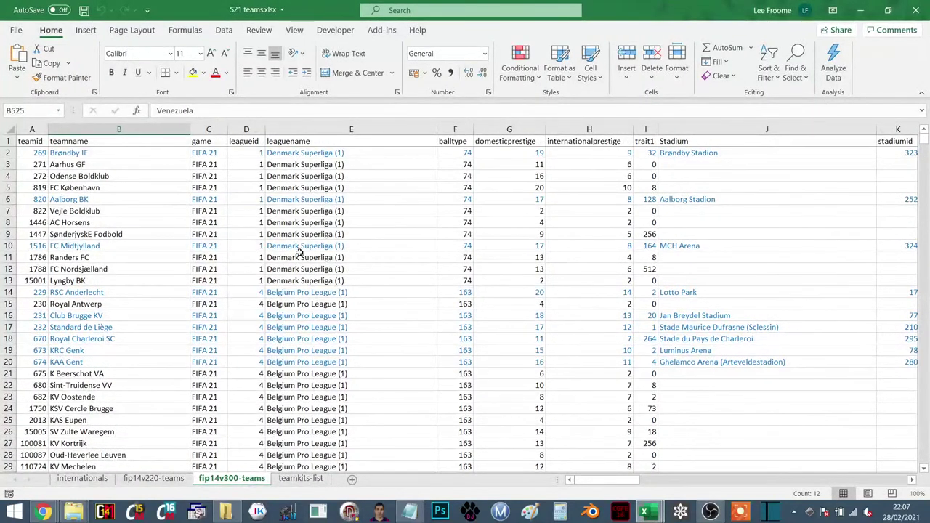
# Step: Switch back to File Master and close it
pyautogui.hotkey('alt', 'Tab')
pyautogui.press('Tab')
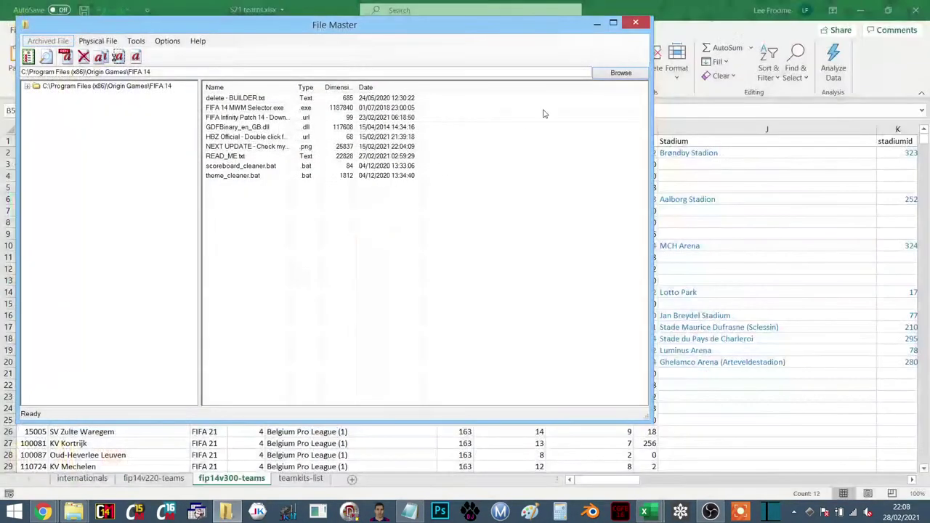
pyautogui.click(636, 23)
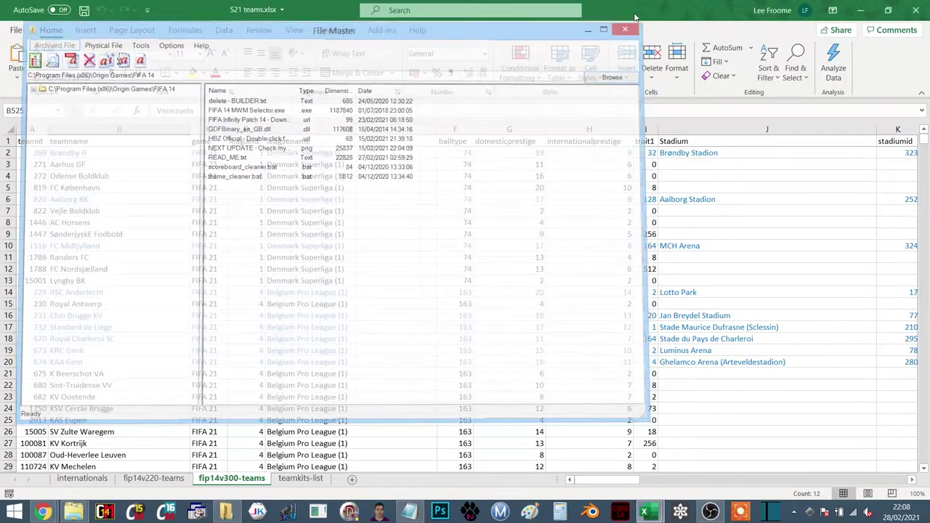
# Step: Open the FIFA 14 launcher from the installed apps, exit it, and return to the S21 teams workbook
pyautogui.click(13, 511)
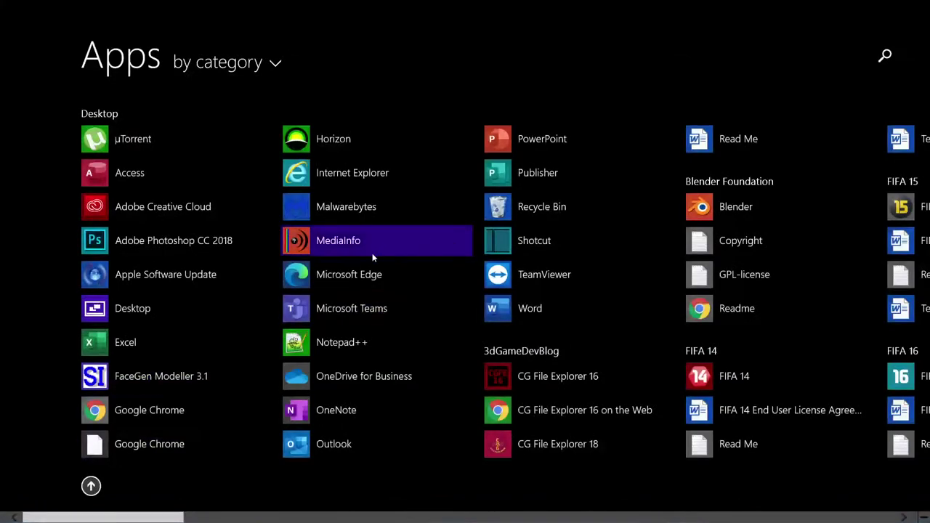
pyautogui.click(716, 376)
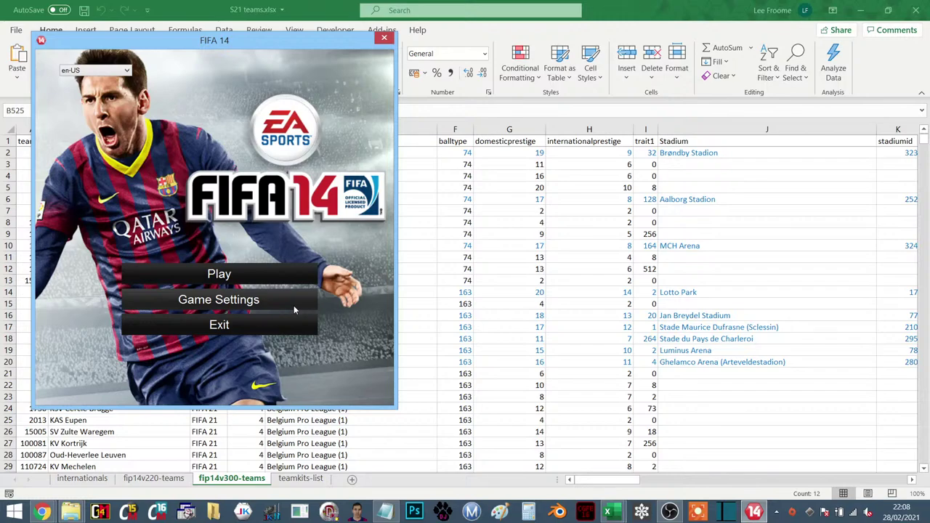
pyautogui.click(263, 324)
pyautogui.click(485, 9)
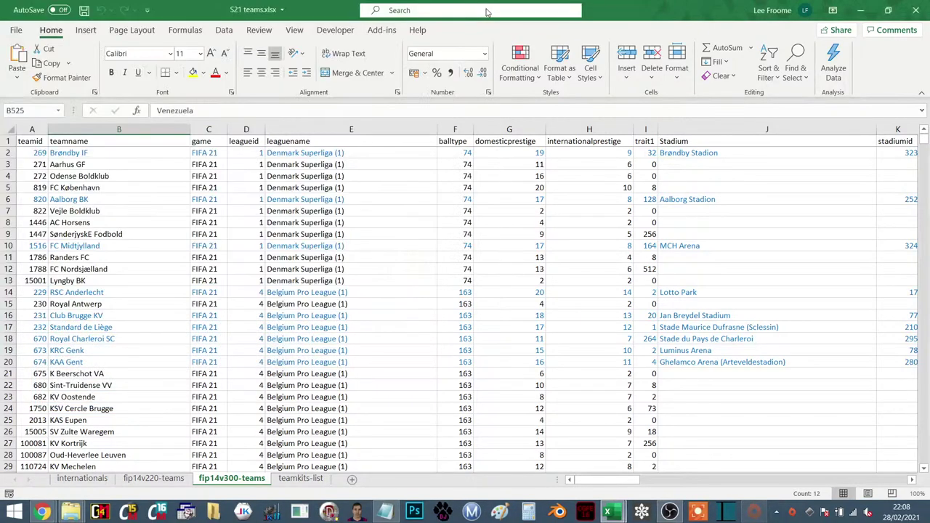
# Step: Switch to the live chat window and highlight the viewer's message about nothing appearing after installing the STAD 3.05 database and regenerating
pyautogui.hotkey('alt', 'Tab')
pyautogui.hotkey('alt', 'Tab')
pyautogui.hotkey('alt', 'Tab')
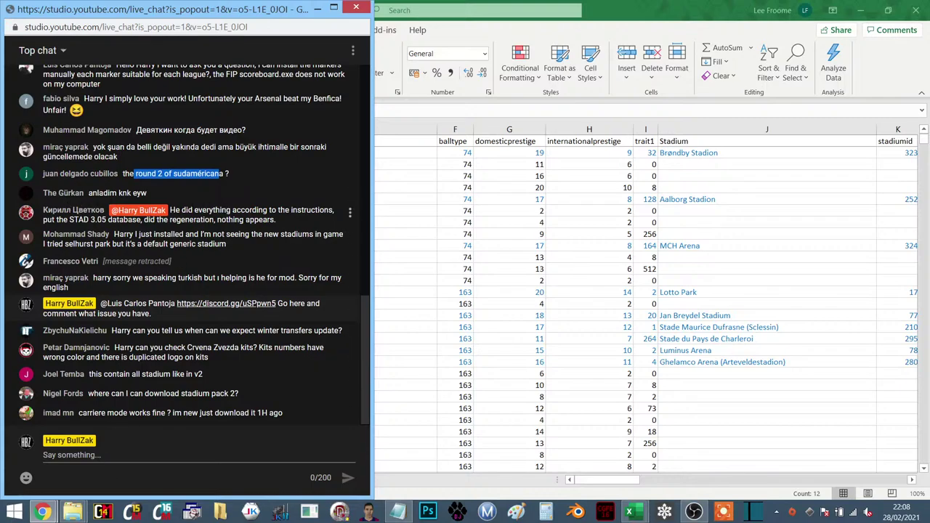
pyautogui.moveTo(280, 220); pyautogui.dragTo(176, 210)
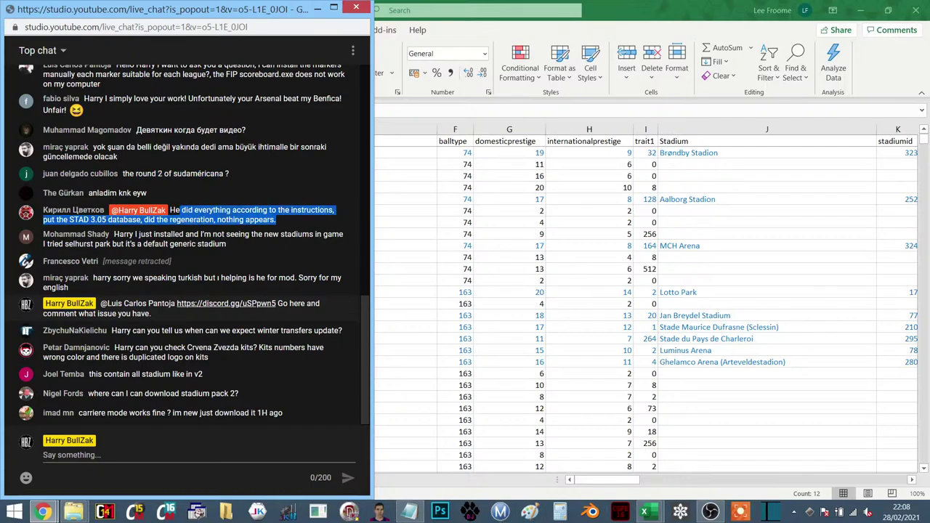
# Step: Switch to S21 stadiums.xlsx and look through the stadiumassignments, stadiums-default and teamstadiumlinks sheets
pyautogui.moveTo(664, 500)
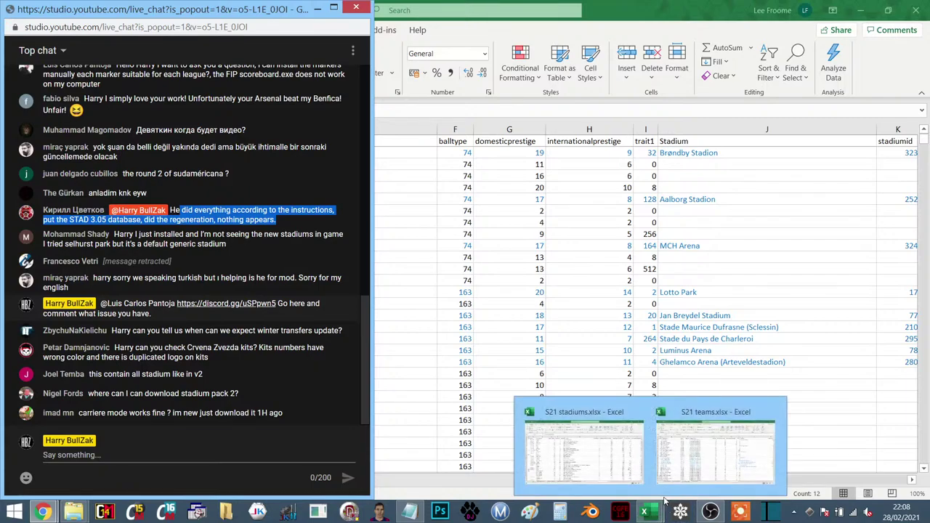
pyautogui.click(584, 447)
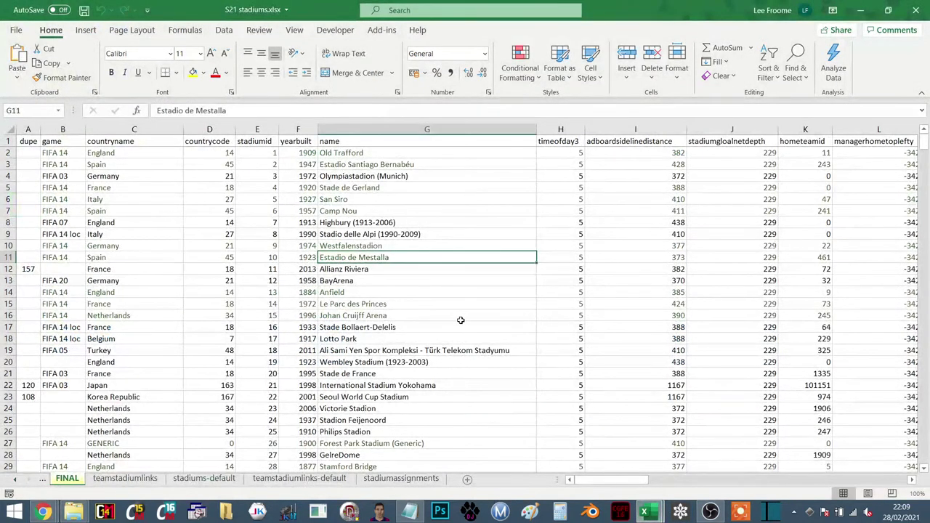
pyautogui.click(399, 479)
pyautogui.scroll(-10, 105, 281)
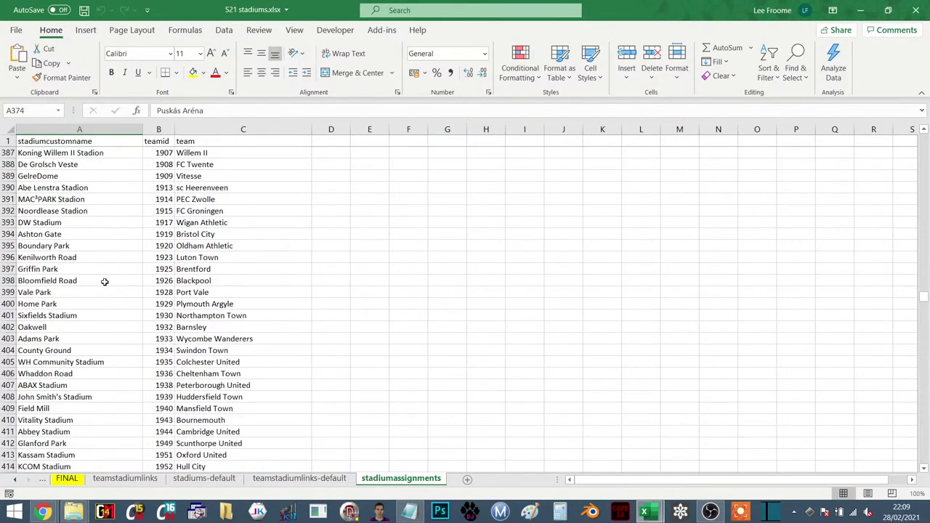
pyautogui.scroll(20, 105, 281)
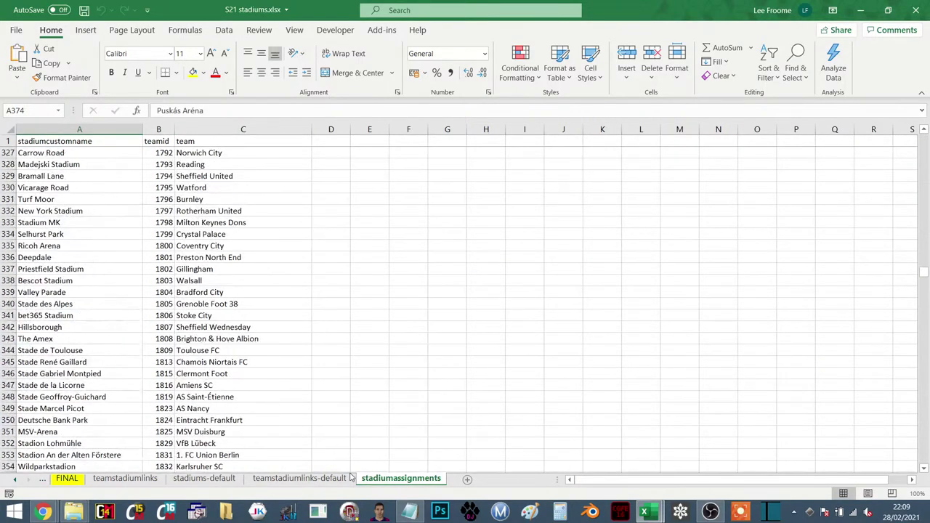
pyautogui.click(207, 479)
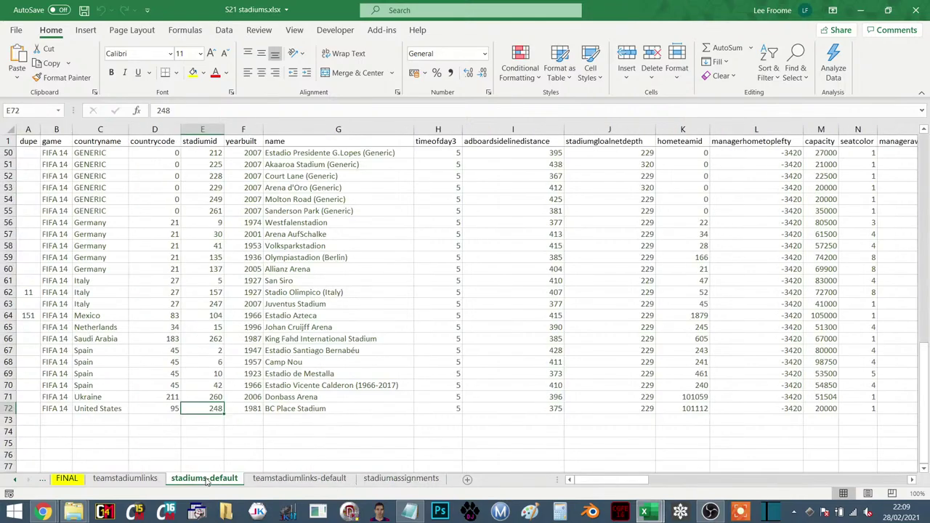
pyautogui.click(131, 479)
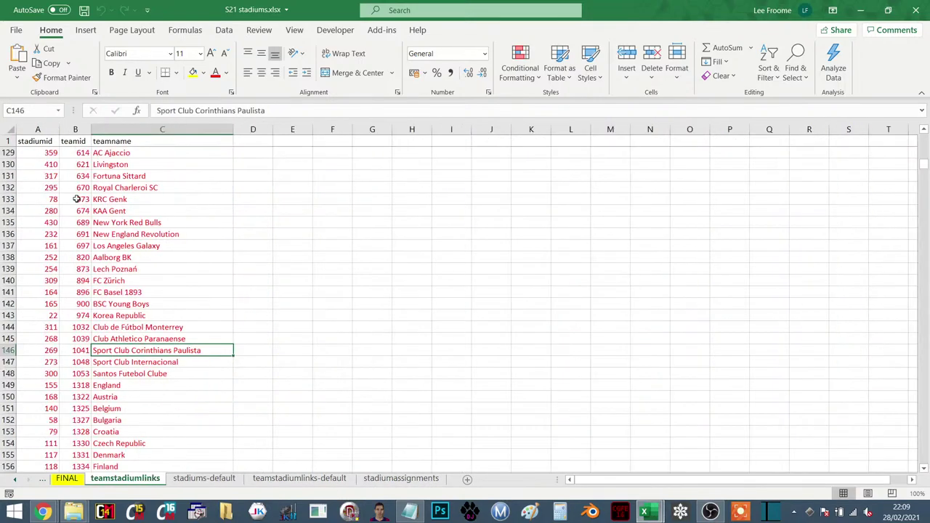
pyautogui.click(53, 153)
pyautogui.scroll(-20, 53, 153)
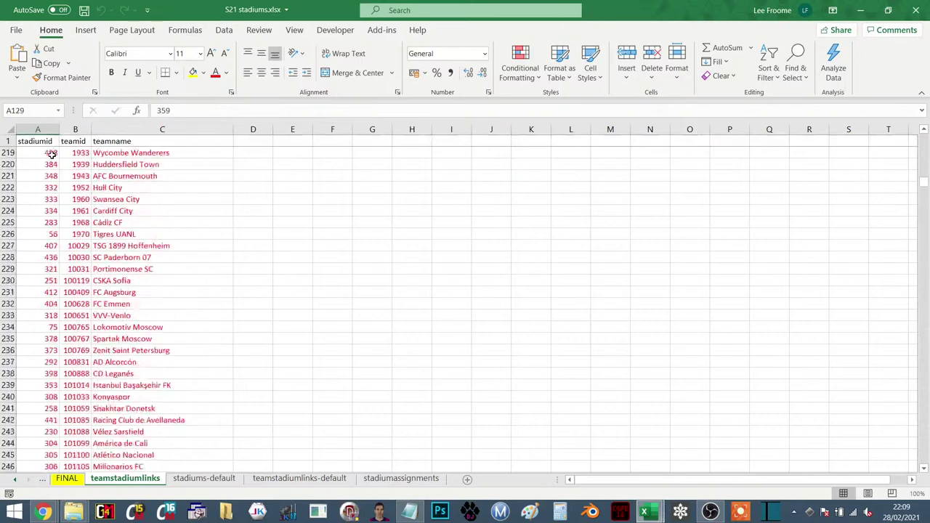
pyautogui.hotkey('alt', 'Tab')
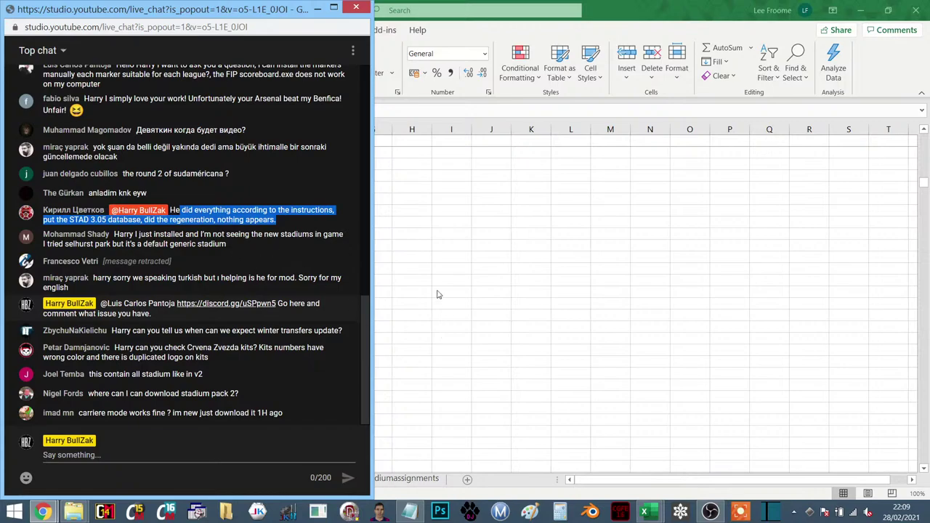
pyautogui.hotkey('alt', 'Tab')
pyautogui.hotkey('alt', 'Tab')
pyautogui.hotkey('alt', 'Tab')
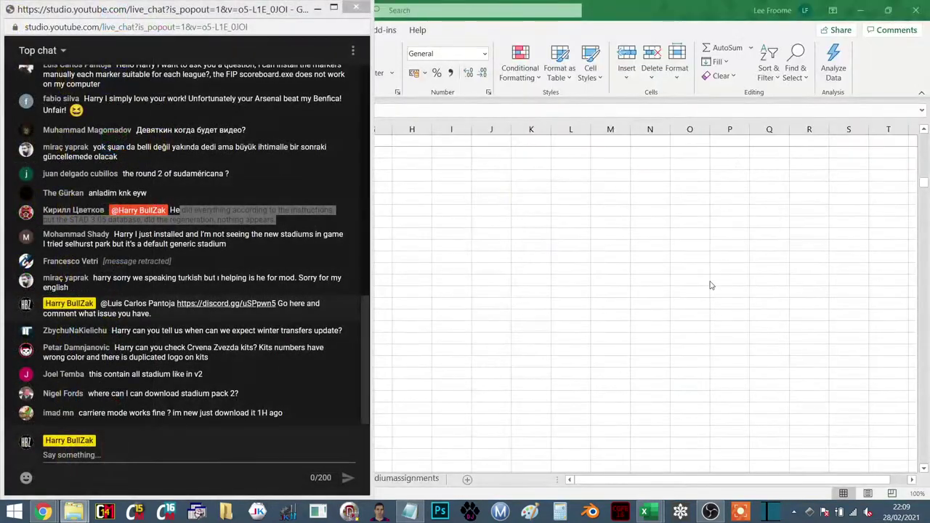
pyautogui.hotkey('alt', 'Tab')
pyautogui.hotkey('alt', 'Tab')
pyautogui.hotkey('alt', 'Tab')
pyautogui.hotkey('alt', 'Tab')
pyautogui.hotkey('alt', 'Tab')
pyautogui.hotkey('alt', 'Tab')
pyautogui.hotkey('alt', 'Tab')
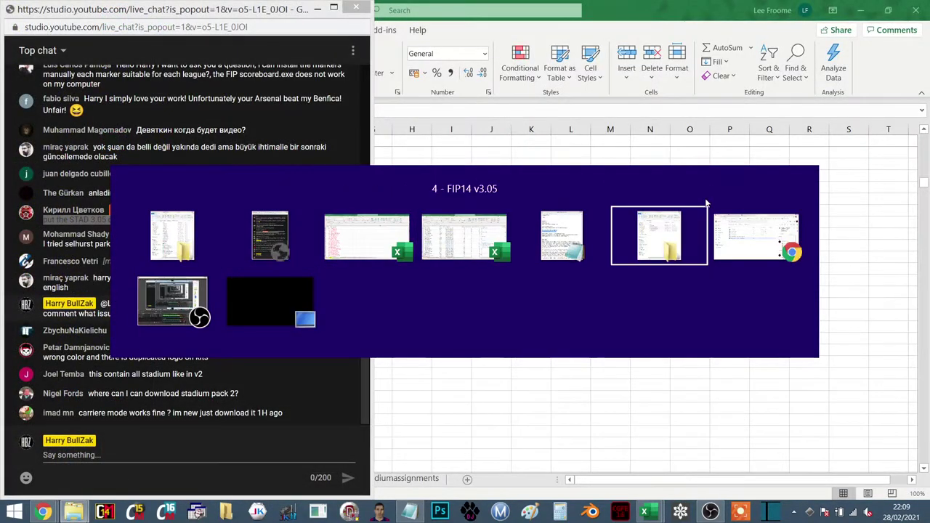
pyautogui.hotkey('alt', 'Tab')
pyautogui.hotkey('alt', 'Tab')
pyautogui.hotkey('alt', 'Tab')
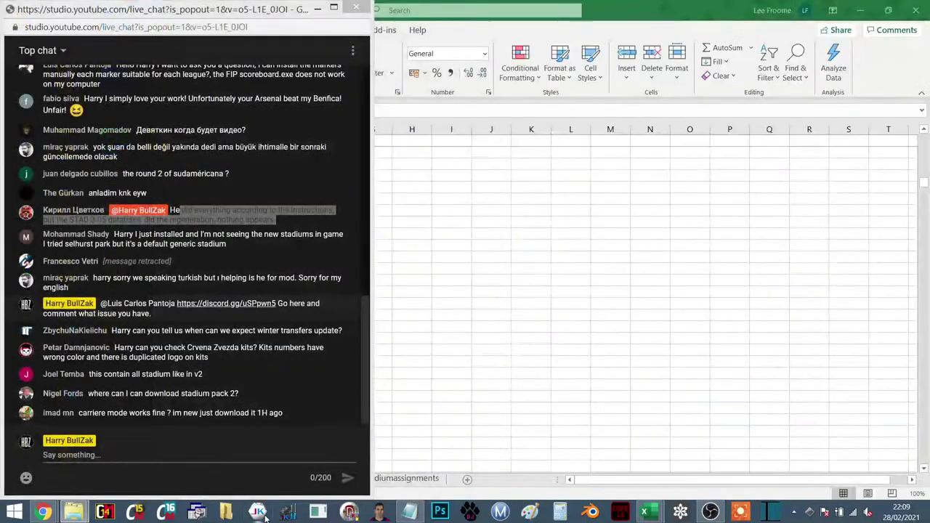
pyautogui.click(226, 512)
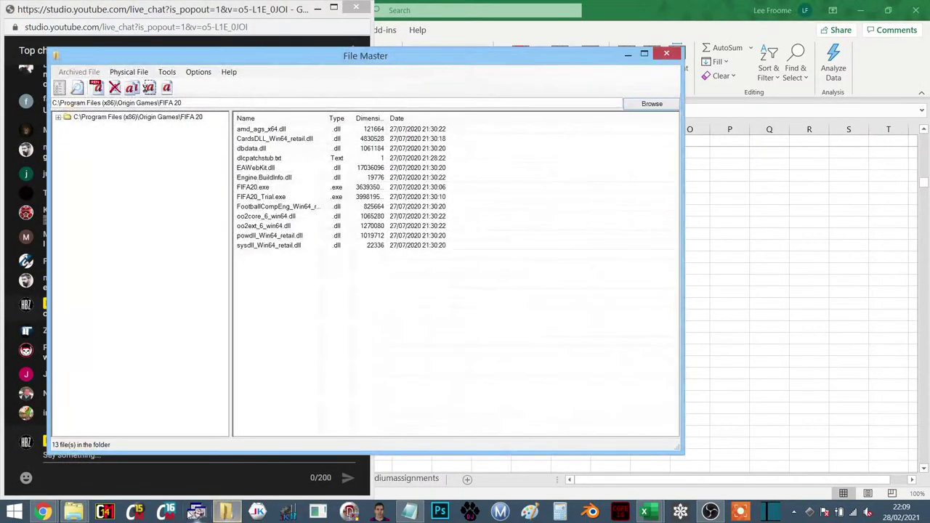
pyautogui.click(667, 54)
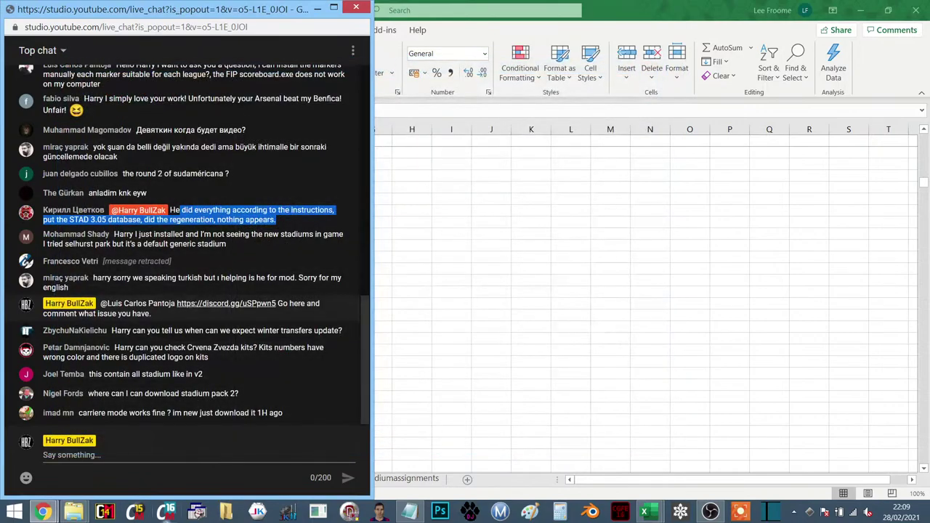
# Step: Start DB Master, move its window partly clear of the chat, and bring up the dialog for opening a database descriptor
pyautogui.click(199, 512)
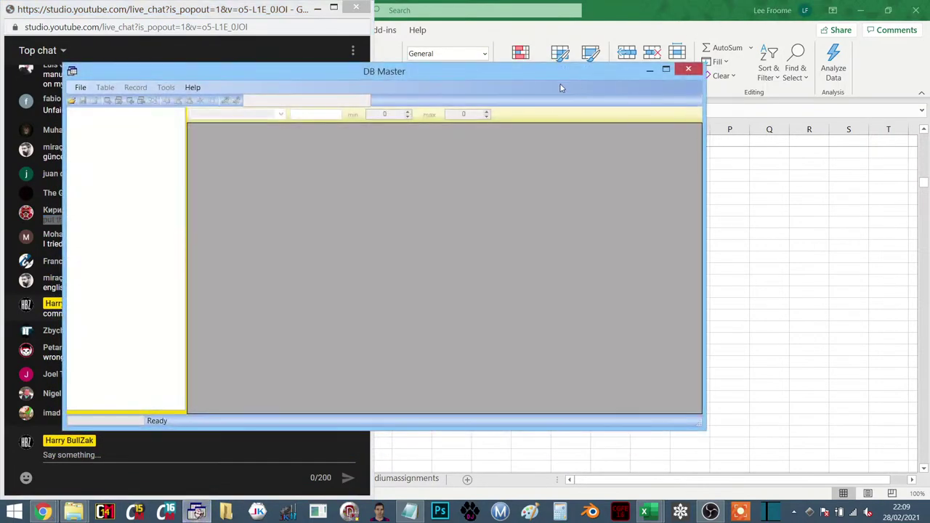
pyautogui.moveTo(560, 74); pyautogui.dragTo(770, 36)
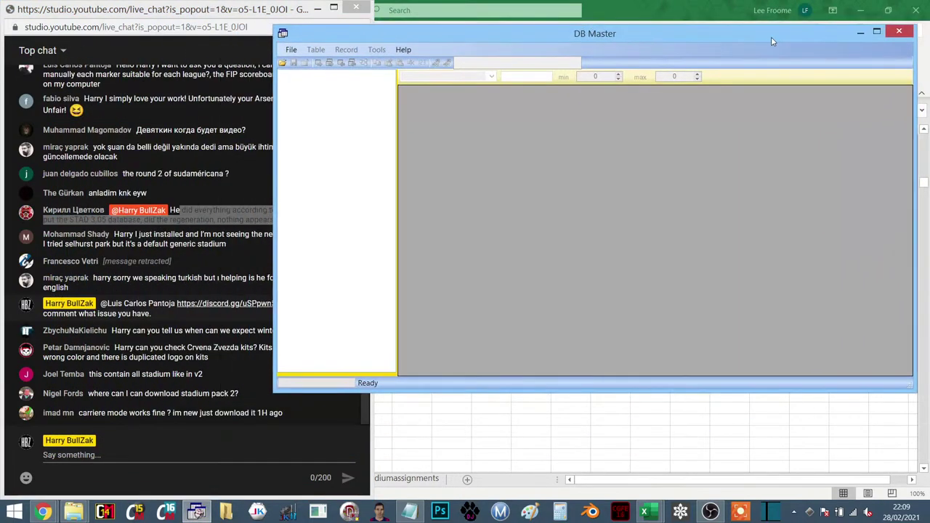
pyautogui.click(290, 49)
pyautogui.click(291, 49)
pyautogui.click(290, 50)
pyautogui.click(306, 62)
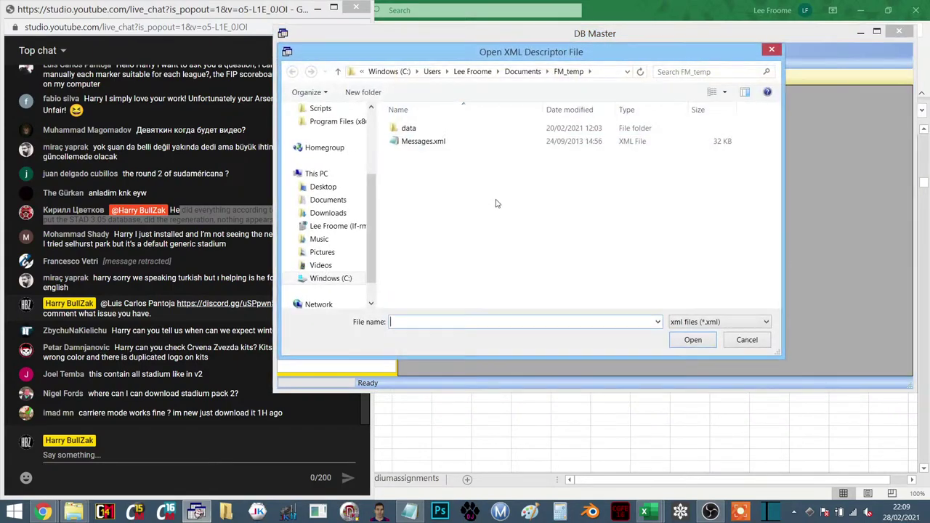
# Step: Load fifa_ng_db-meta.xml and fifa_ng_db.db from the data\db folder of FIP14 v3.05 STAD, inside update305\Game\fip\version on the desktop
pyautogui.click(323, 187)
pyautogui.doubleClick(434, 144)
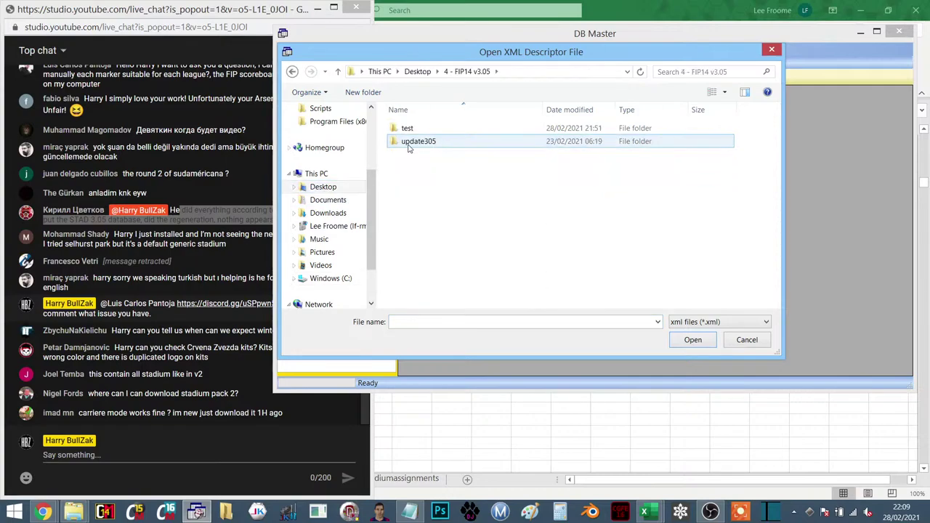
pyautogui.doubleClick(412, 143)
pyautogui.doubleClick(409, 129)
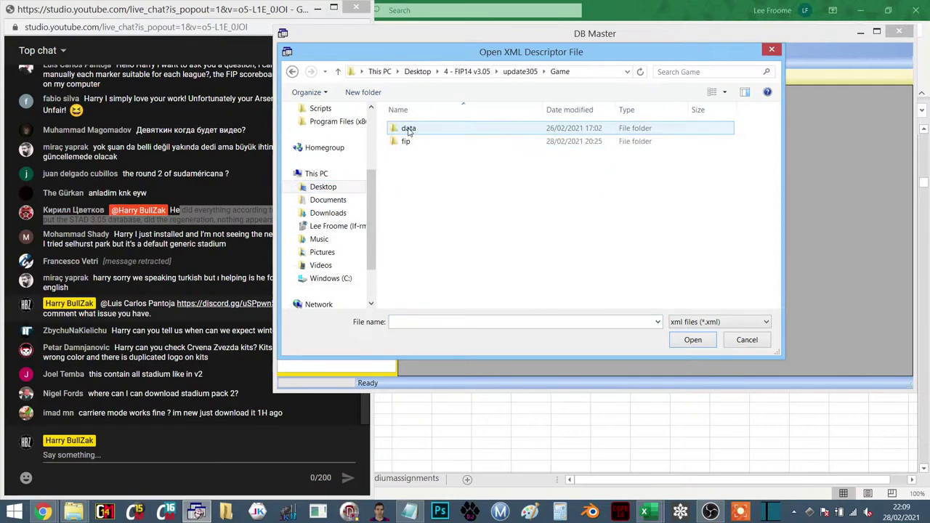
pyautogui.click(406, 142)
pyautogui.doubleClick(405, 141)
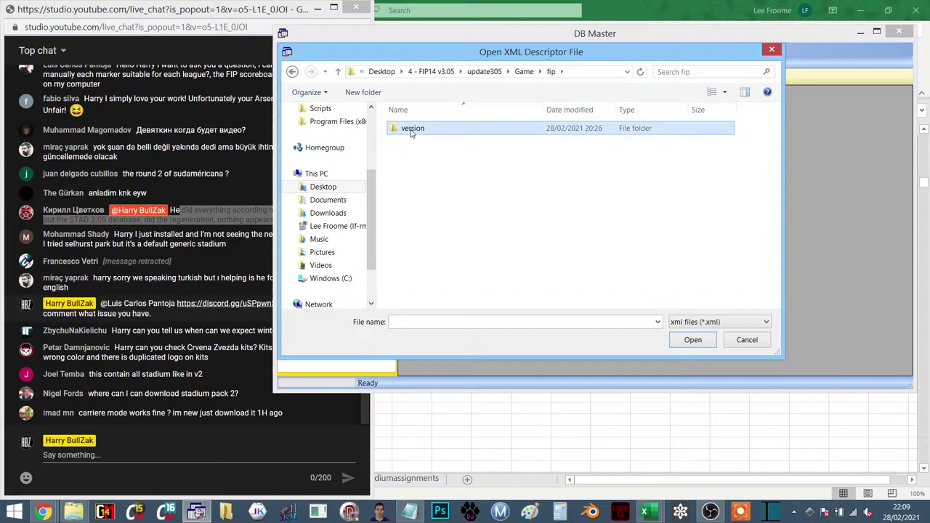
pyautogui.doubleClick(412, 129)
pyautogui.doubleClick(411, 129)
pyautogui.click(406, 142)
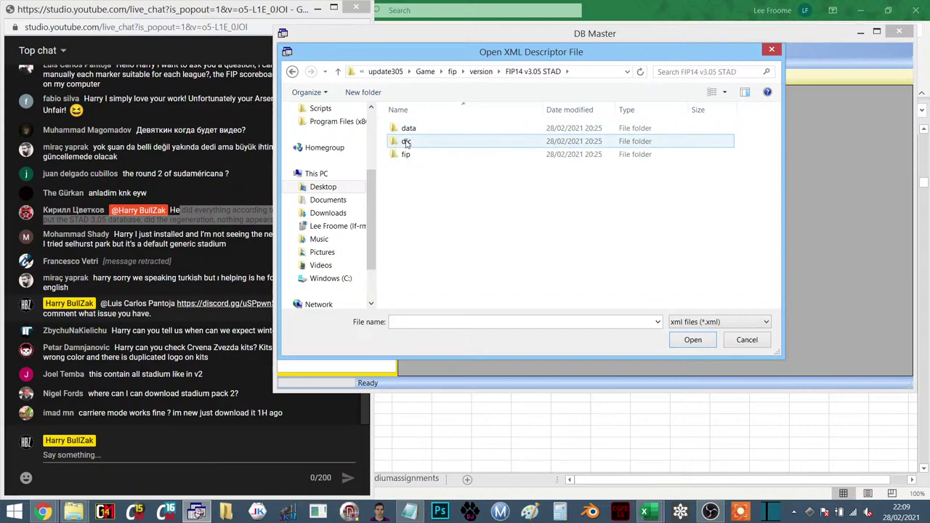
pyautogui.doubleClick(406, 129)
pyautogui.doubleClick(403, 129)
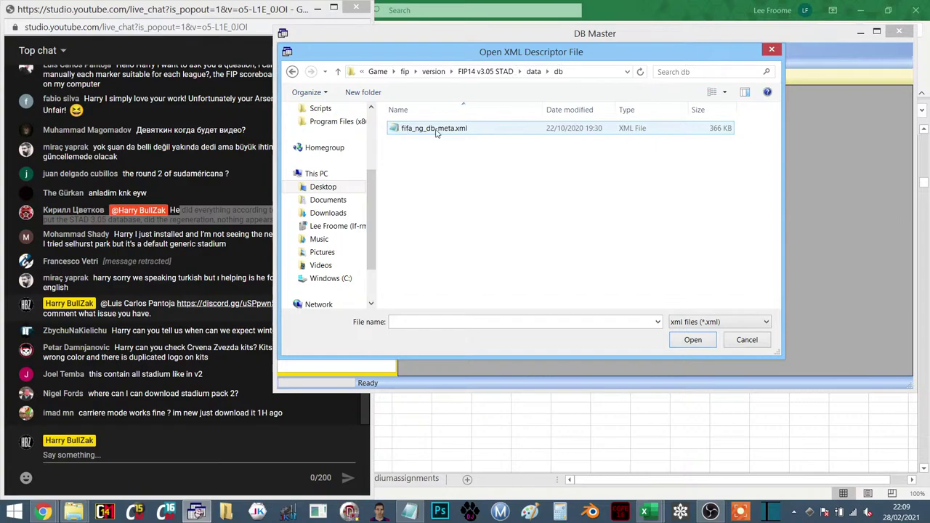
pyautogui.doubleClick(436, 129)
pyautogui.doubleClick(415, 127)
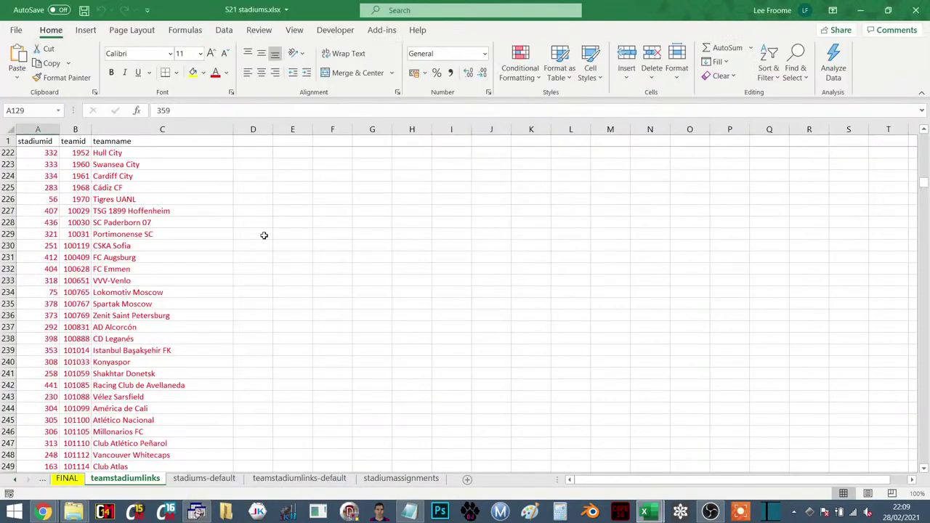
pyautogui.click(40, 140)
pyautogui.click(9, 129)
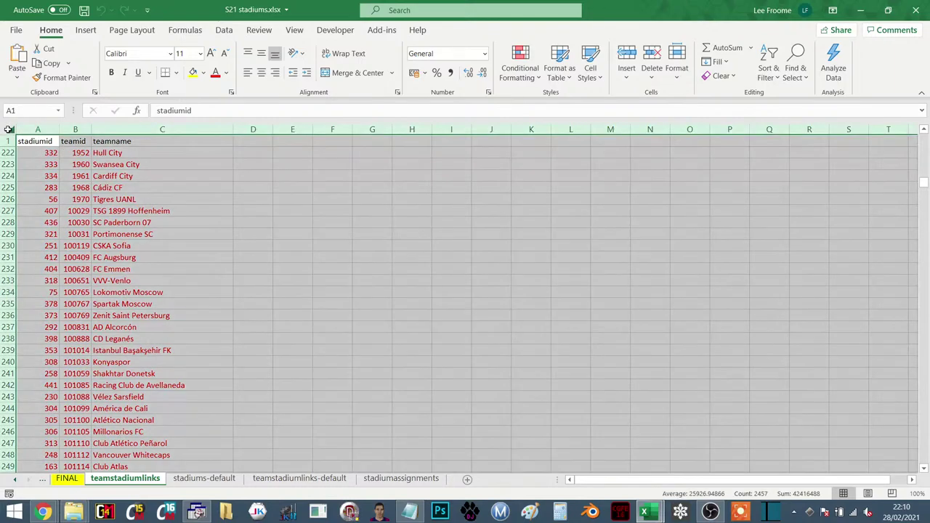
pyautogui.click(223, 30)
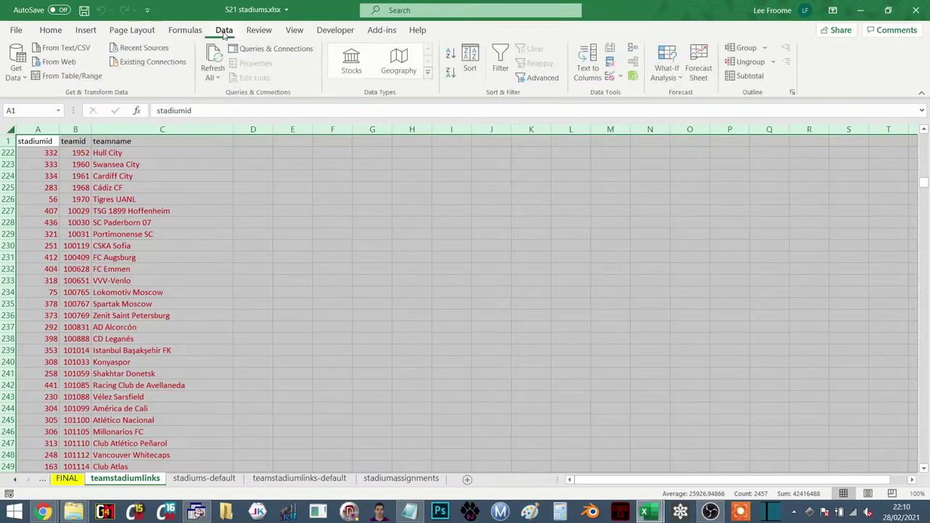
pyautogui.click(471, 61)
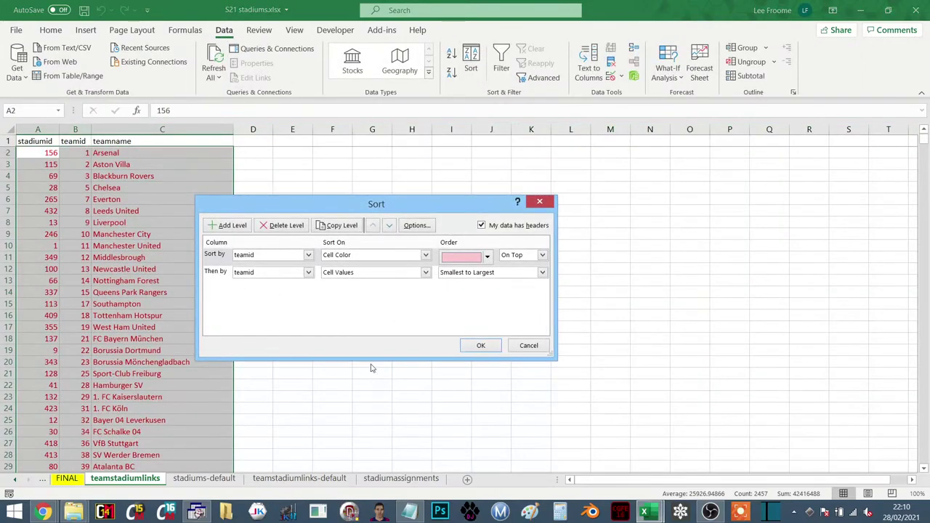
pyautogui.click(534, 346)
pyautogui.click(59, 154)
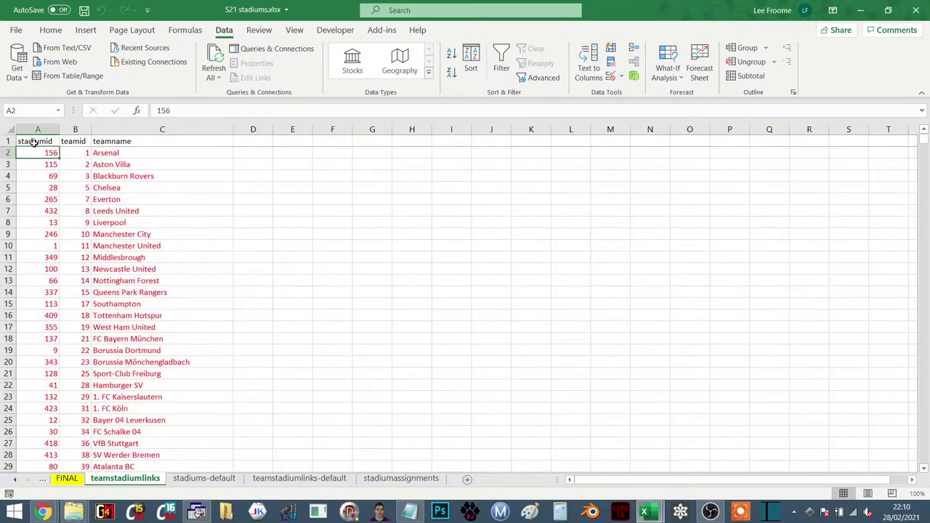
# Step: Copy the stadiumid and teamid columns of the teamstadiumlinks sheet, cells A1 to B819
pyautogui.click(32, 142)
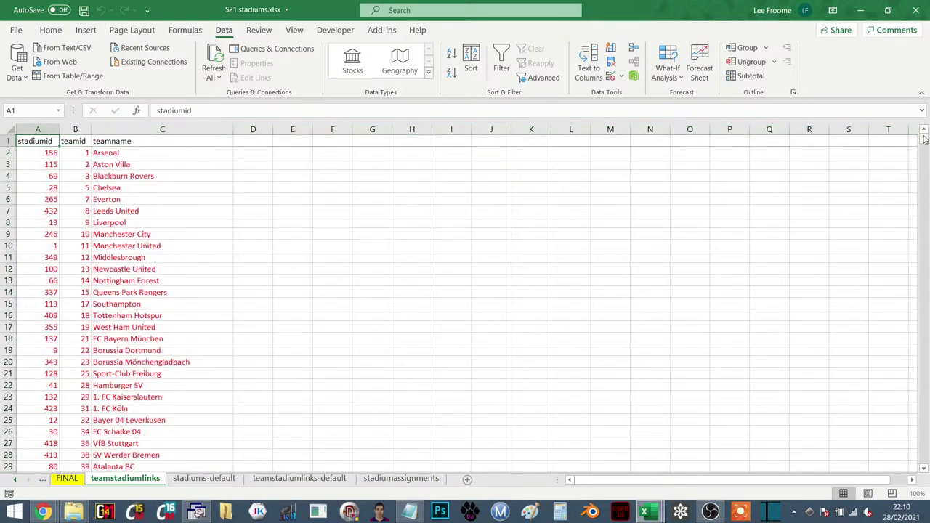
pyautogui.moveTo(925, 144); pyautogui.dragTo(915, 300)
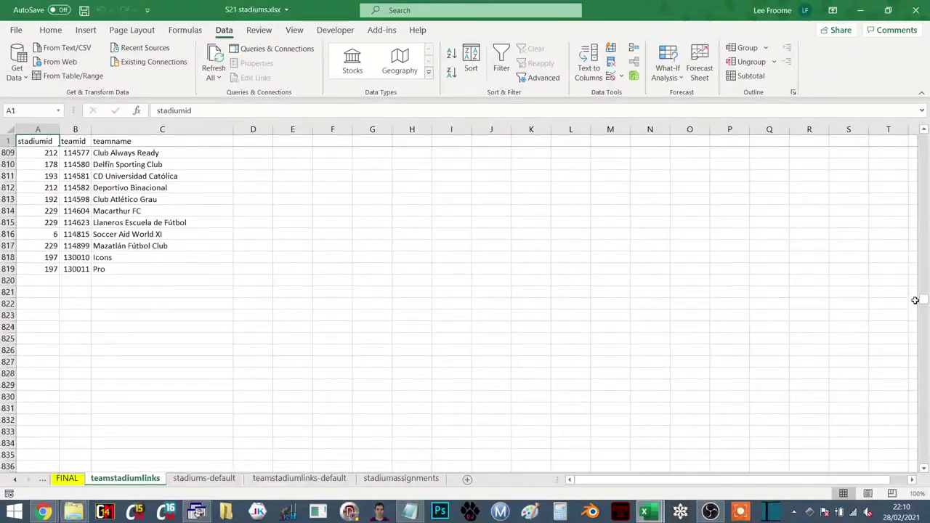
pyautogui.keyDown('shift'); pyautogui.click(78, 270); pyautogui.keyUp('shift')
pyautogui.hotkey('ctrl', 'c')
# Step: Switch to File Explorer, go to the FM_temp folder and duplicate stadiums.txt there
pyautogui.hotkey('alt', 'Tab')
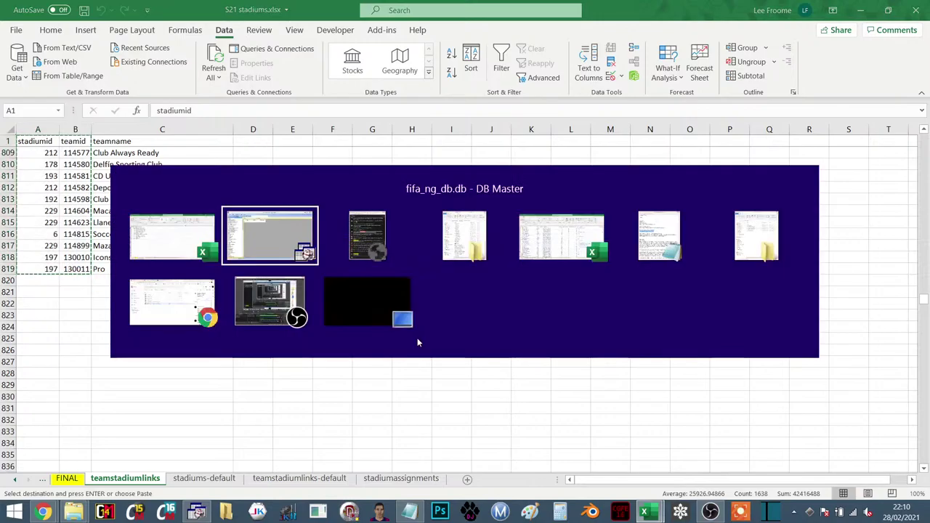
pyautogui.hotkey('alt', 'Tab')
pyautogui.hotkey('alt', 'Tab')
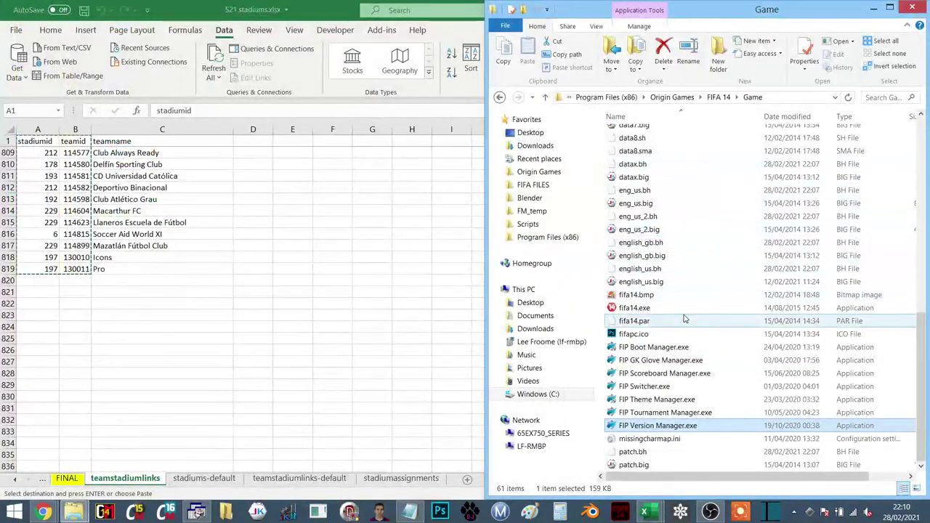
pyautogui.hotkey('alt', 'Tab')
pyautogui.hotkey('alt', 'Tab')
pyautogui.hotkey('alt', 'Tab')
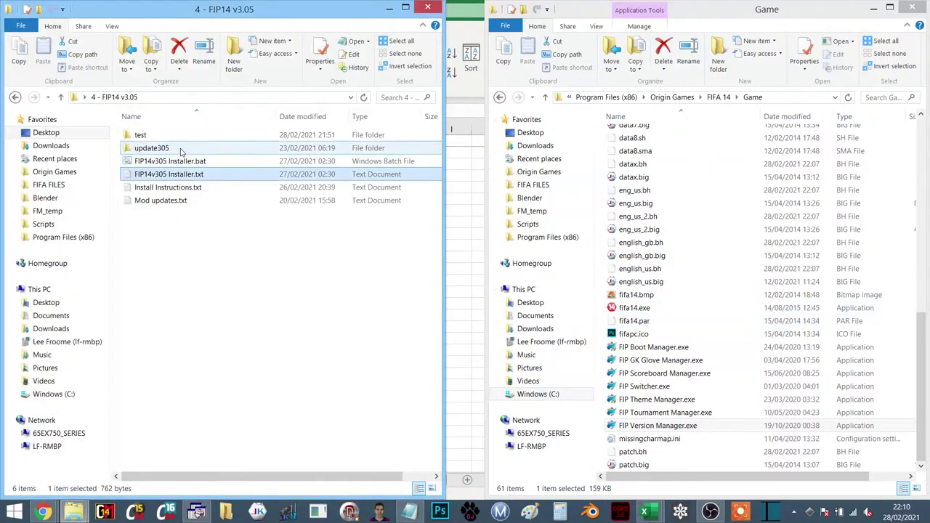
pyautogui.click(74, 211)
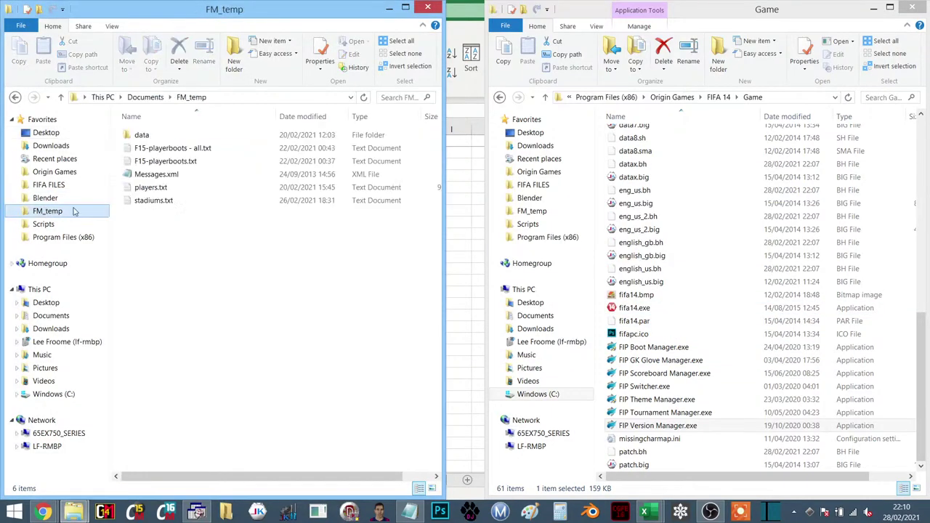
pyautogui.click(145, 204)
pyautogui.hotkey('ctrl', 'c')
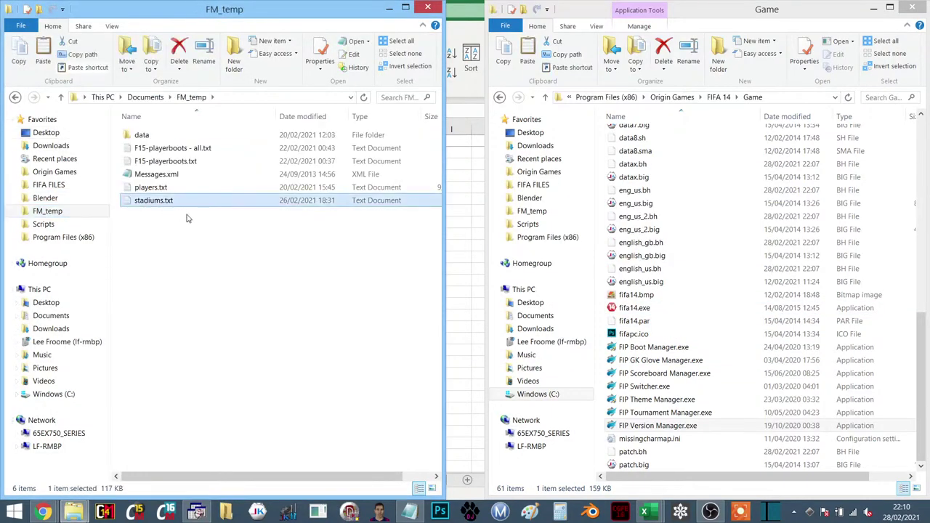
pyautogui.hotkey('ctrl', 'v')
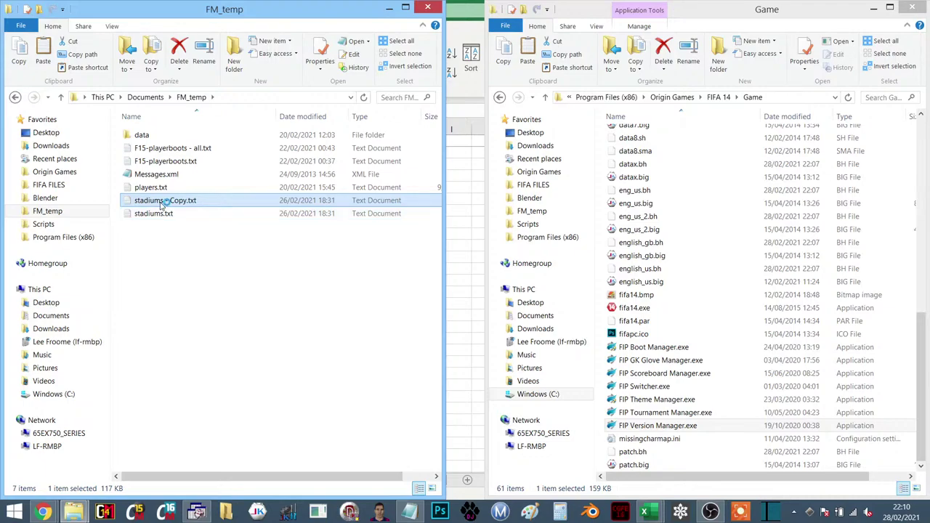
# Step: Recopy teamstadiumlinks cells A1 to B819 in Excel, replace all text in stadiums - Copy.txt with them, and save and close the file
pyautogui.hotkey('alt', 'Tab')
pyautogui.hotkey('alt', 'Tab')
pyautogui.hotkey('alt', 'Tab')
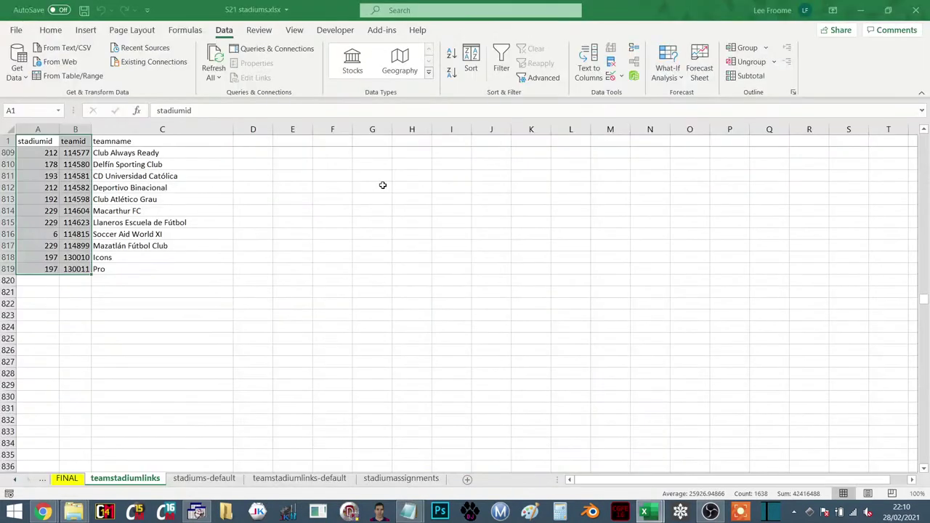
pyautogui.hotkey('ctrl', 'c')
pyautogui.hotkey('alt', 'Tab')
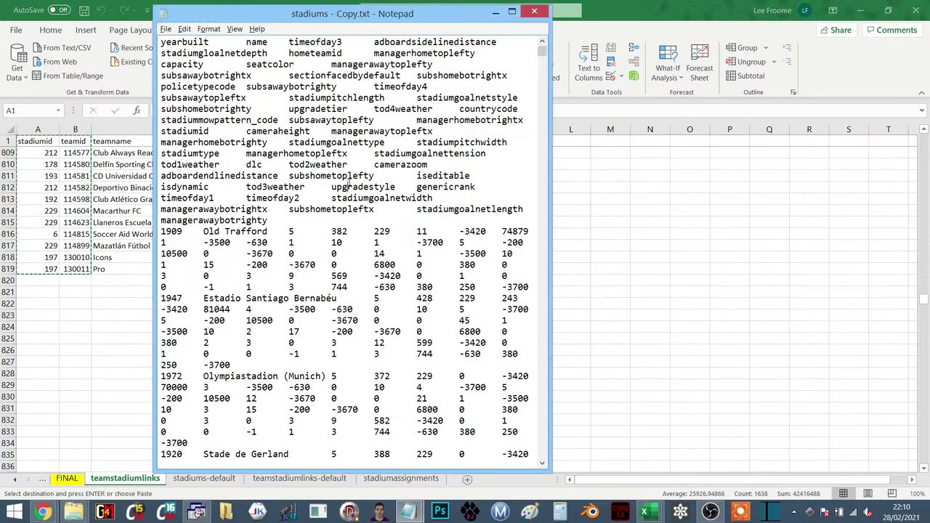
pyautogui.hotkey('ctrl', 'a')
pyautogui.hotkey('ctrl', 'v')
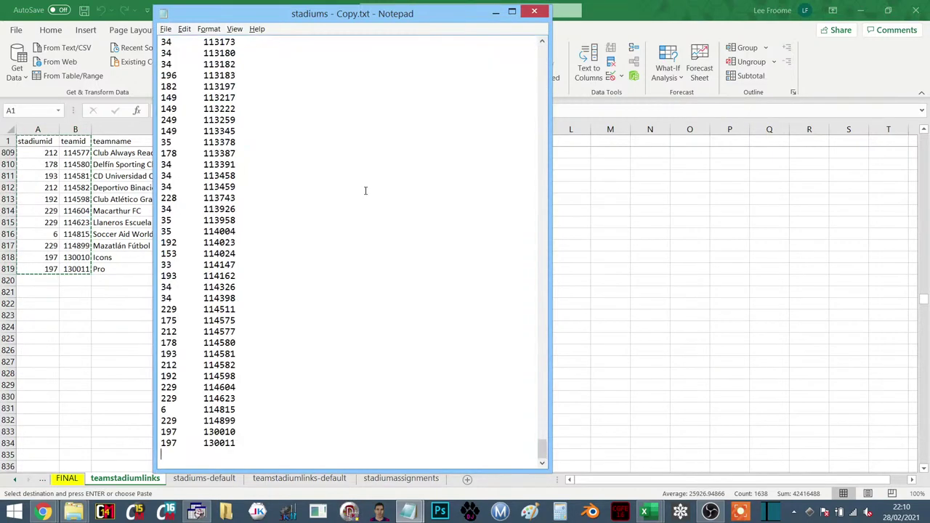
pyautogui.click(534, 13)
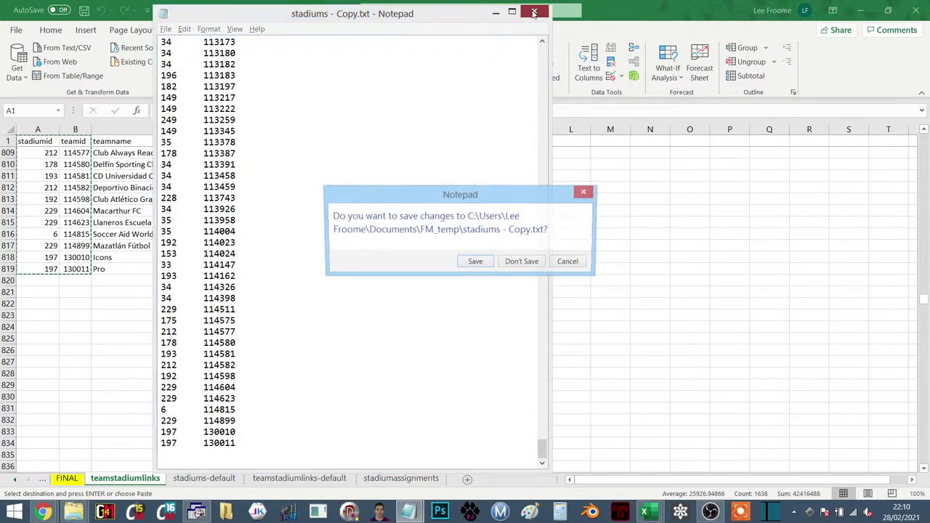
pyautogui.click(474, 262)
# Step: Rename stadiums - Copy.txt in the FM_temp folder as teamstadiumlinks.txt
pyautogui.hotkey('alt', 'Tab')
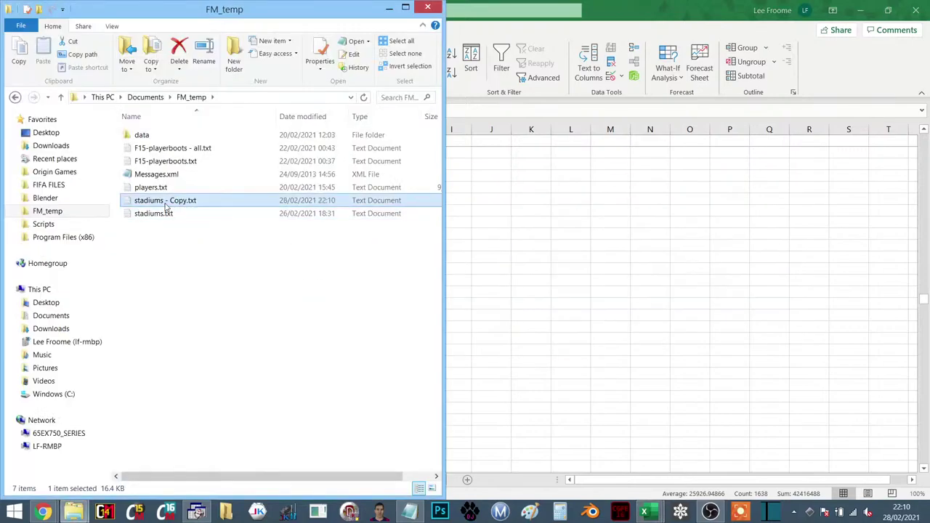
pyautogui.click(166, 207)
pyautogui.write('t')
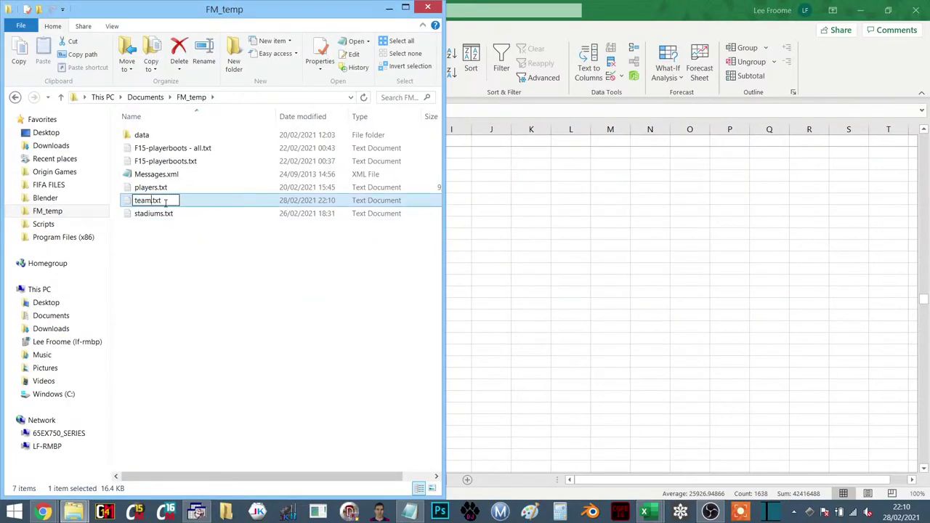
pyautogui.write('eamstadiumlinks')
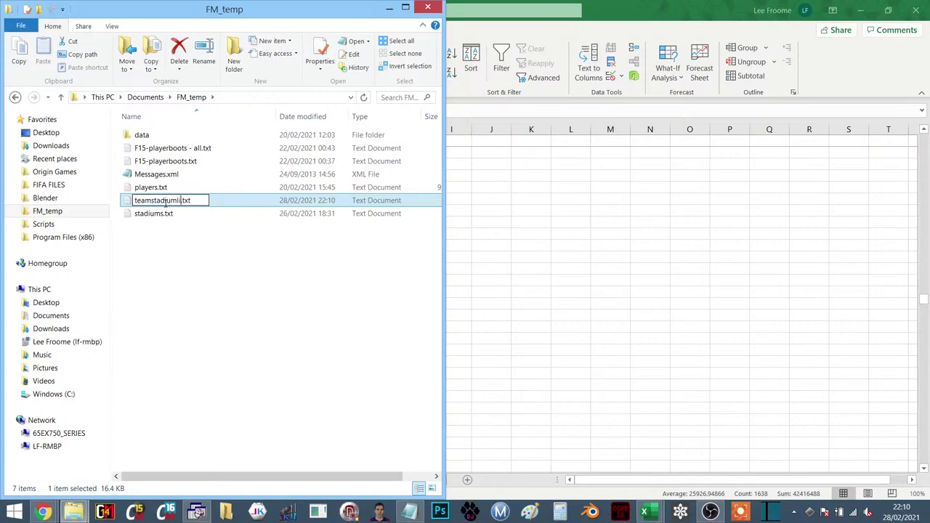
pyautogui.press('Return')
# Step: Duplicate teamstadiumlinks.txt in FM_temp and check the stadiumassignments sheet in S21 stadiums.xlsx
pyautogui.hotkey('ctrl', 'c')
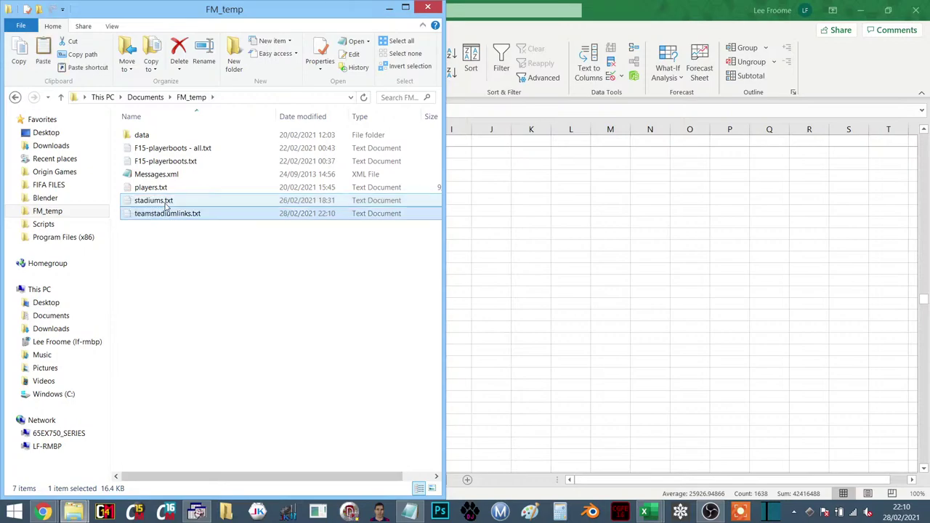
pyautogui.hotkey('ctrl', 'v')
pyautogui.hotkey('alt', 'Tab')
pyautogui.click(431, 477)
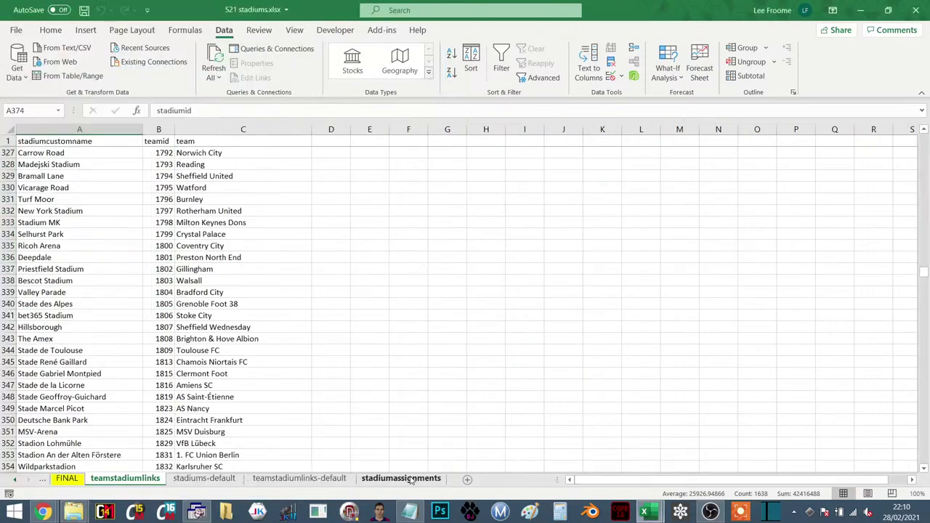
pyautogui.hotkey('alt', 'Tab')
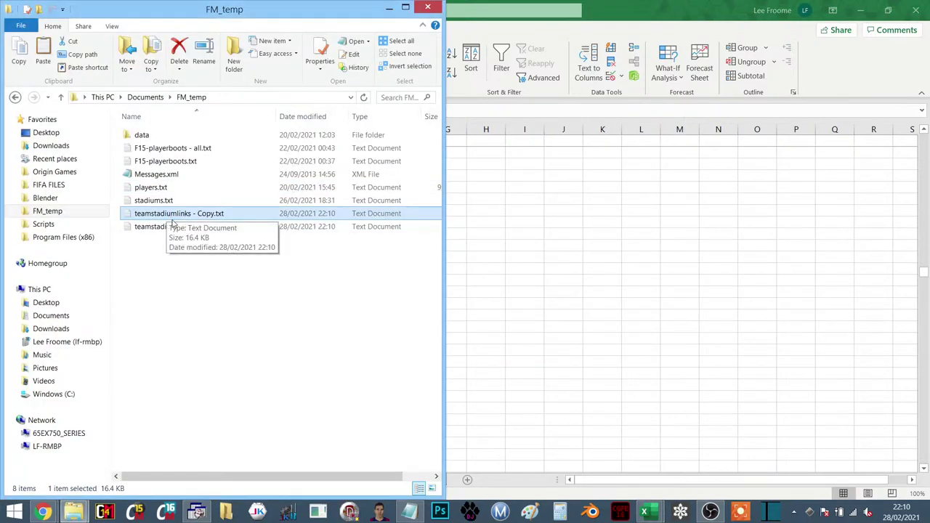
# Step: Switch to DB Master, import teamstadiumlinks.txt into the teamstadiumlinks table, save the database and close the program
pyautogui.hotkey('alt', 'Tab')
pyautogui.hotkey('alt', 'Tab')
pyautogui.hotkey('alt', 'Tab')
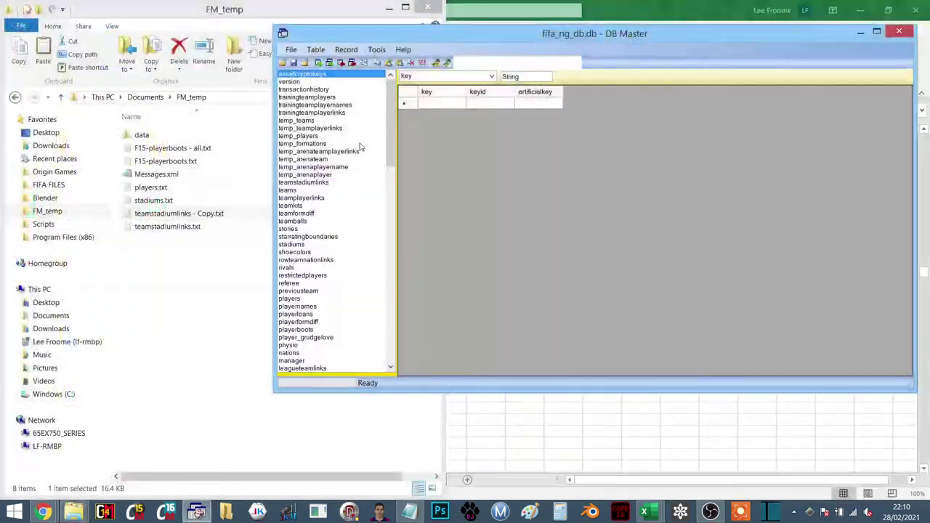
pyautogui.click(319, 185)
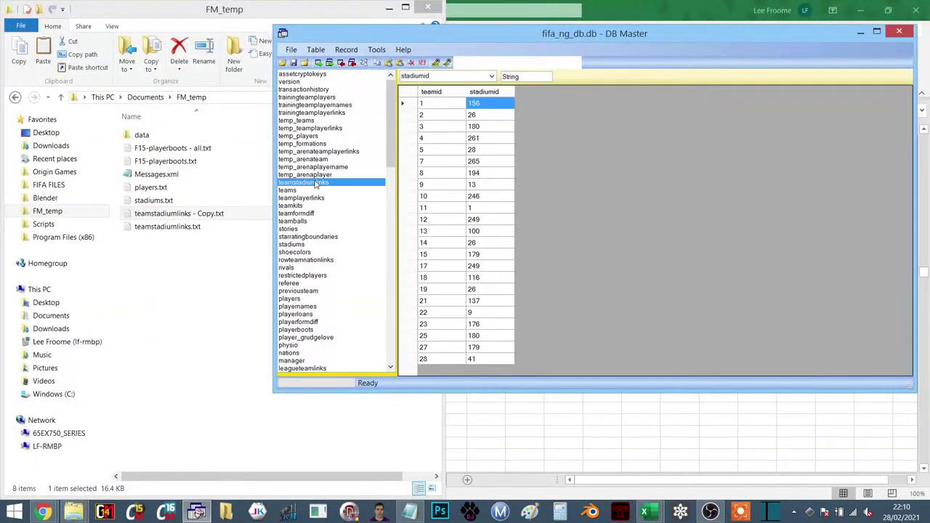
pyautogui.click(341, 63)
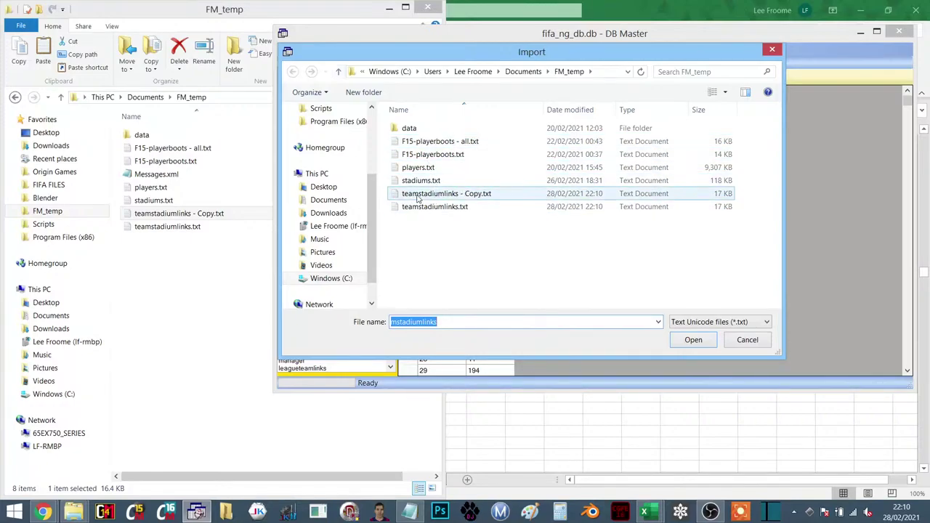
pyautogui.doubleClick(435, 208)
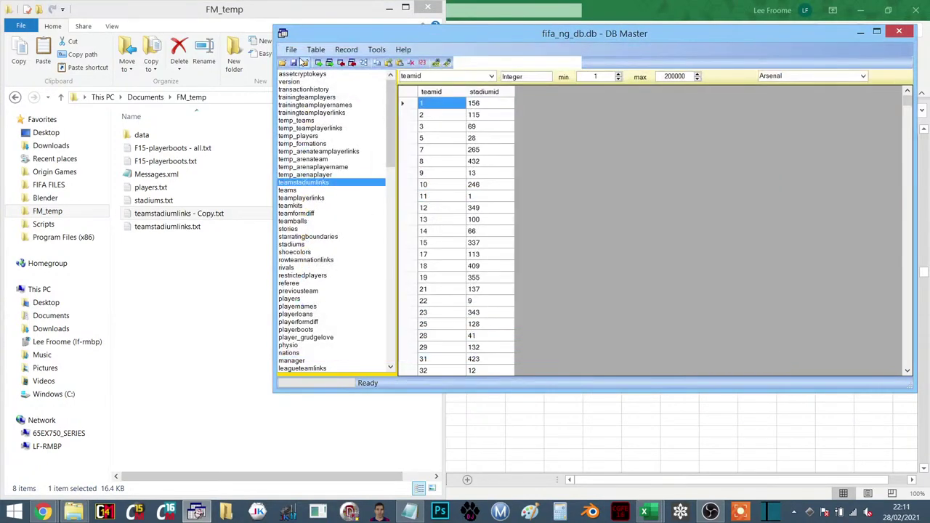
pyautogui.click(294, 62)
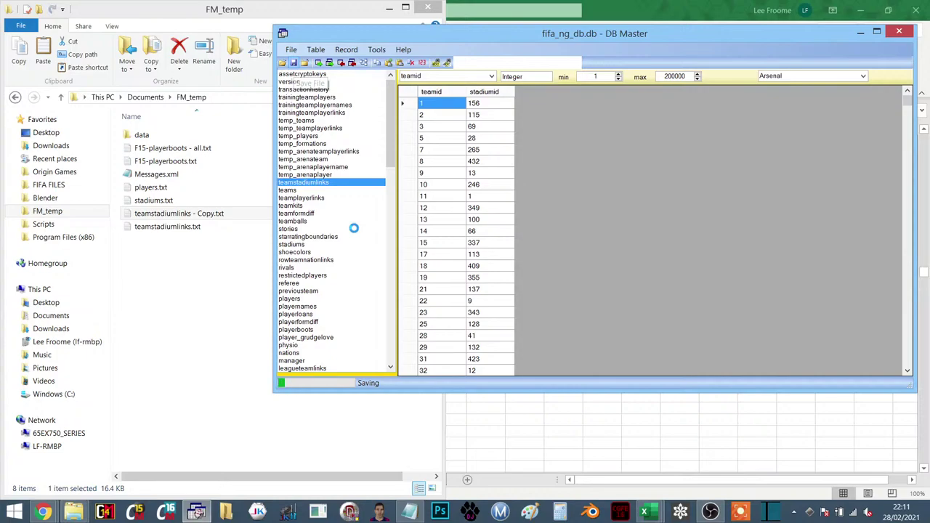
pyautogui.click(899, 32)
pyautogui.press('alt')
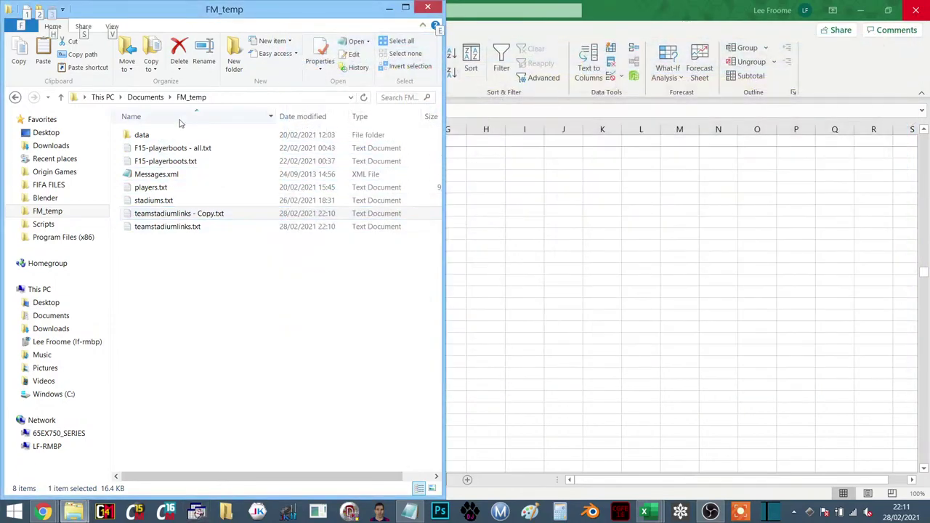
# Step: Copy fifa_ng_db.db and fifa_ng_db-meta.xml from FIP14 v3.05 STAD\data\db, inside the desktop folder 4 - FIP14 v3.05\update305\Game\fip\version
pyautogui.click(45, 133)
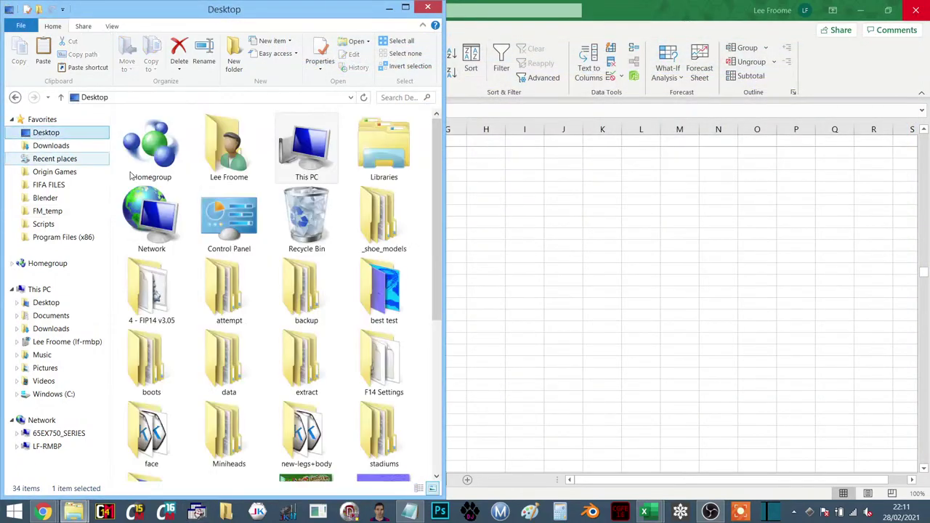
pyautogui.doubleClick(152, 295)
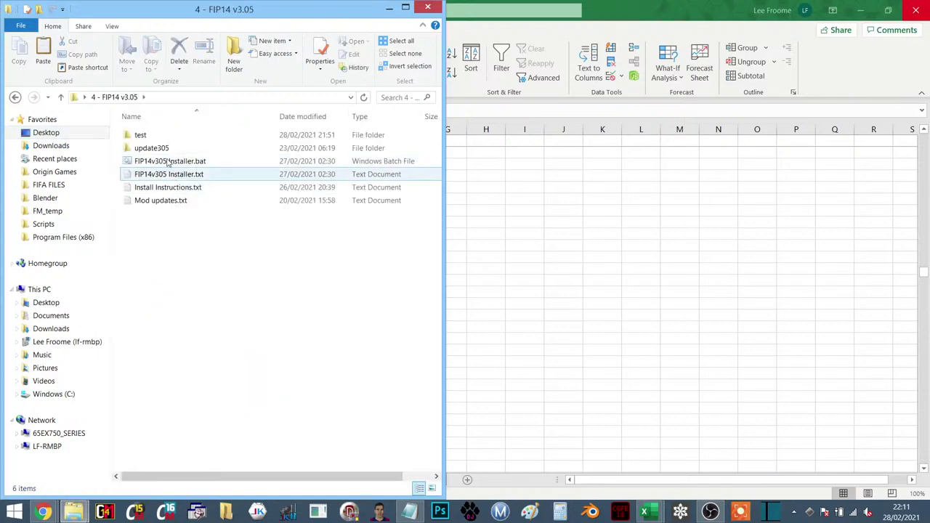
pyautogui.doubleClick(148, 148)
pyautogui.doubleClick(140, 136)
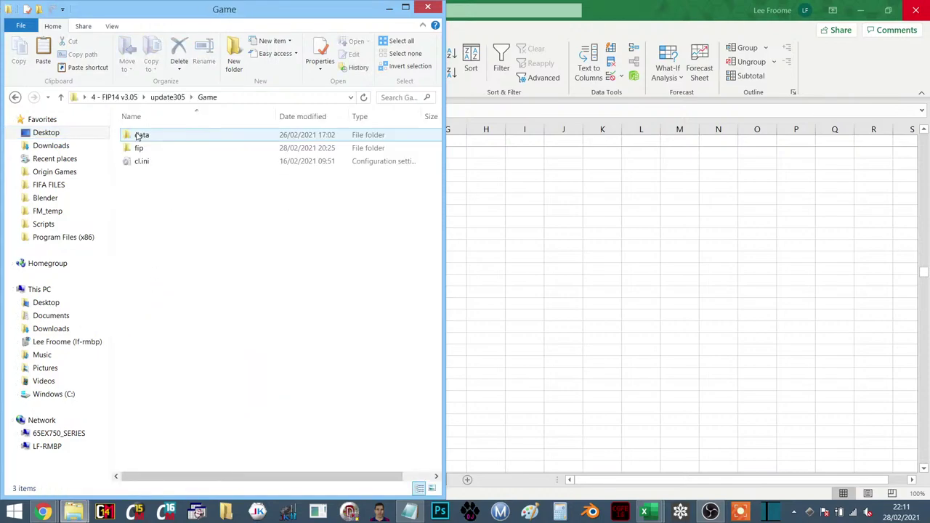
pyautogui.doubleClick(134, 148)
pyautogui.doubleClick(147, 138)
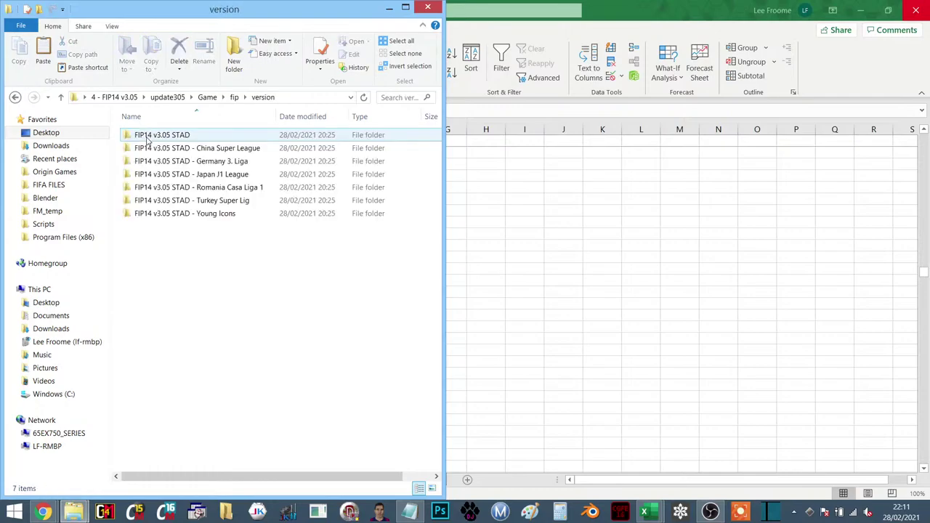
pyautogui.doubleClick(148, 138)
pyautogui.doubleClick(140, 138)
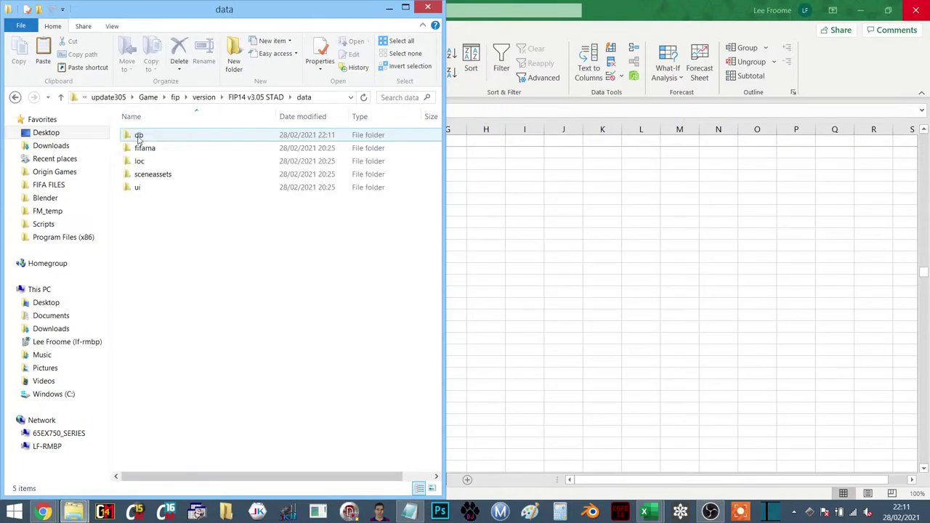
pyautogui.doubleClick(144, 136)
pyautogui.click(152, 136)
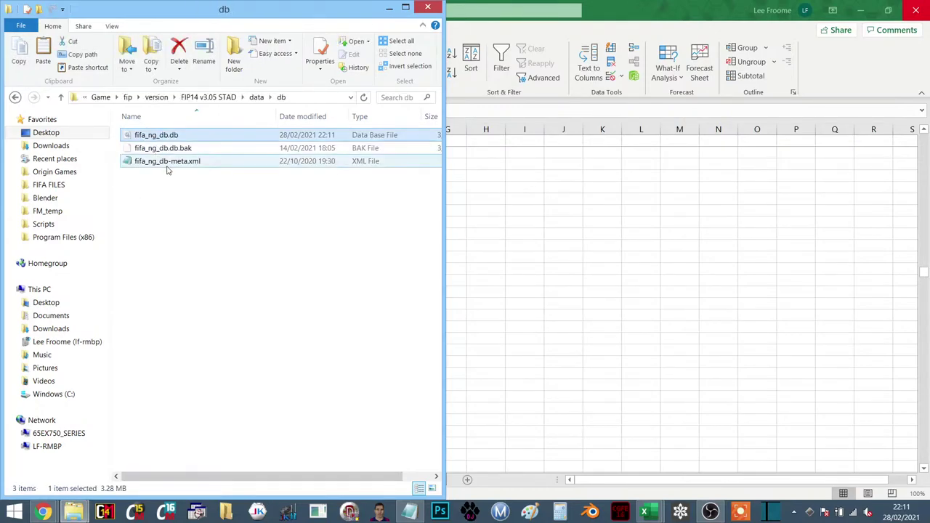
pyautogui.keyDown('ctrl'); pyautogui.click(162, 162); pyautogui.keyUp('ctrl')
pyautogui.click(19, 53)
# Step: Paste the copied database files into FIFA 14\Game\fip\version\FIP14 v3.05 STAD\data\db, replacing the existing files
pyautogui.hotkey('alt', 'Tab')
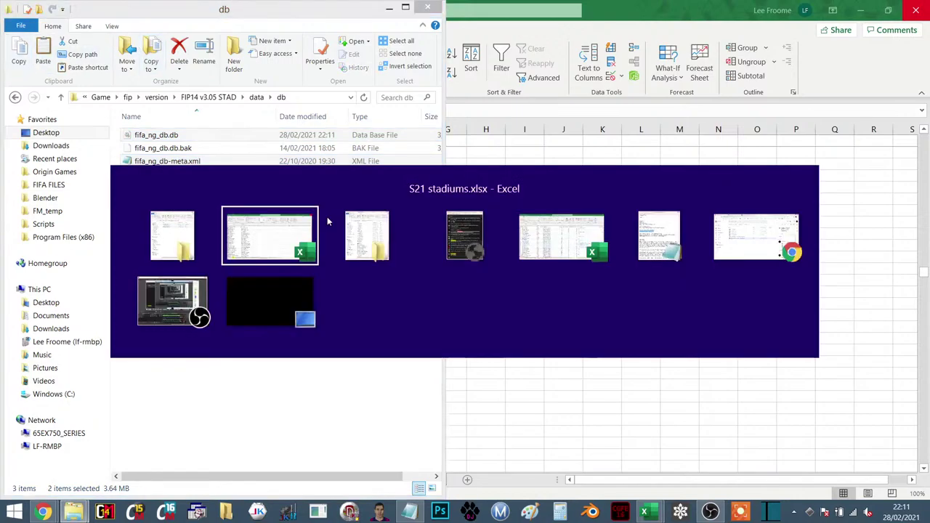
pyautogui.hotkey('alt', 'Tab')
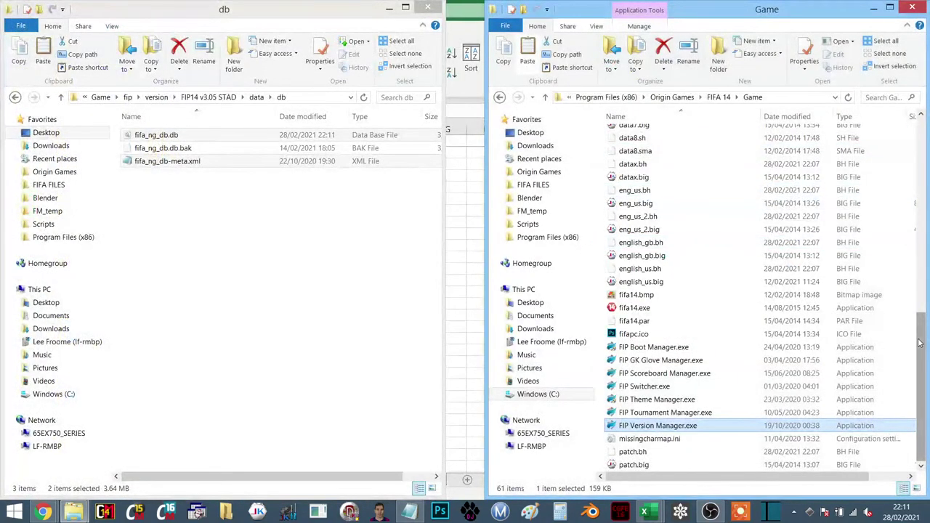
pyautogui.scroll(15, 828, 279)
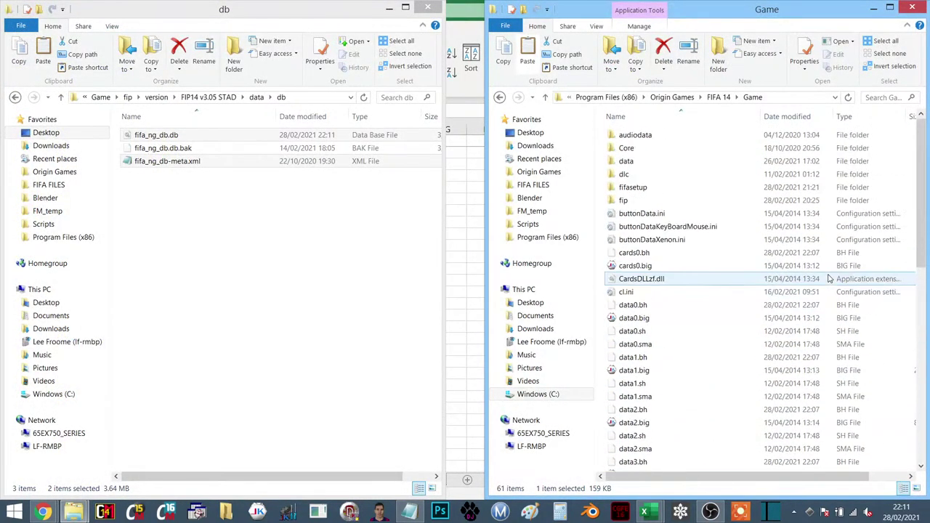
pyautogui.click(640, 201)
pyautogui.doubleClick(639, 201)
pyautogui.doubleClick(640, 253)
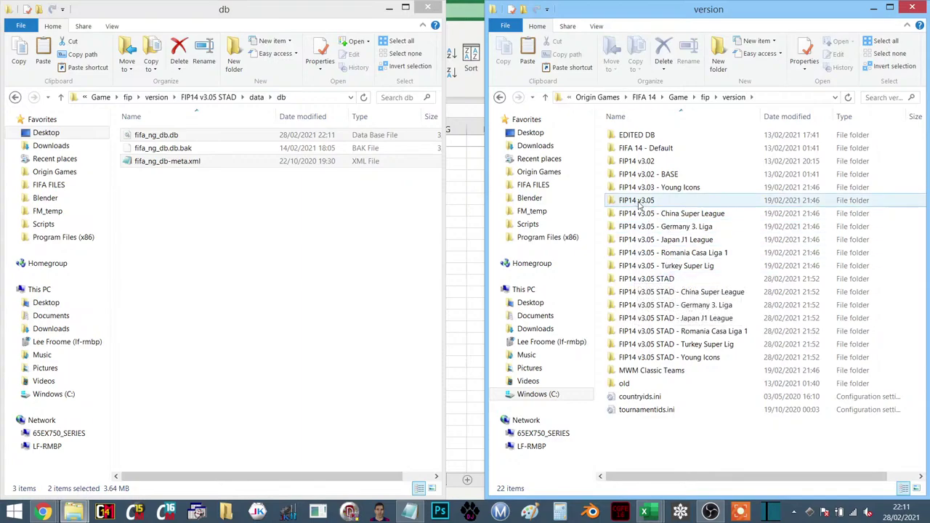
pyautogui.doubleClick(646, 278)
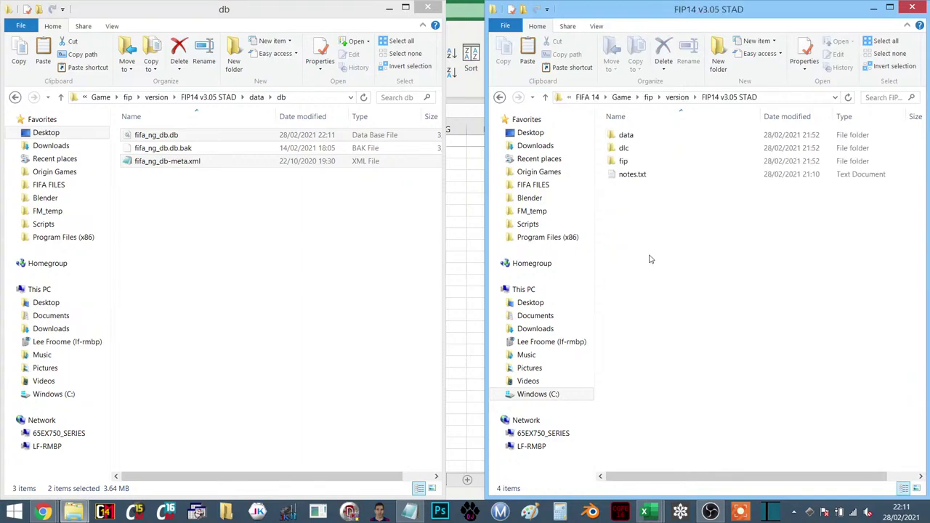
pyautogui.doubleClick(625, 135)
pyautogui.doubleClick(625, 135)
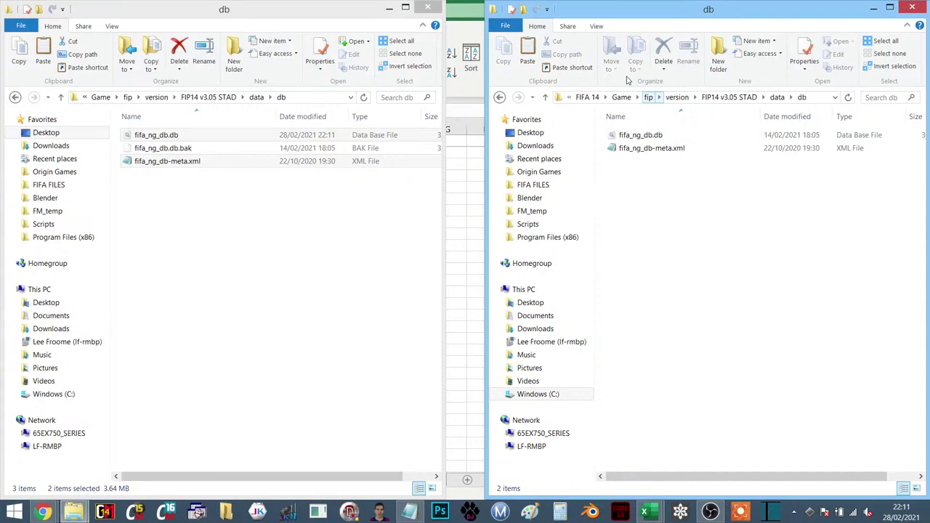
pyautogui.click(539, 59)
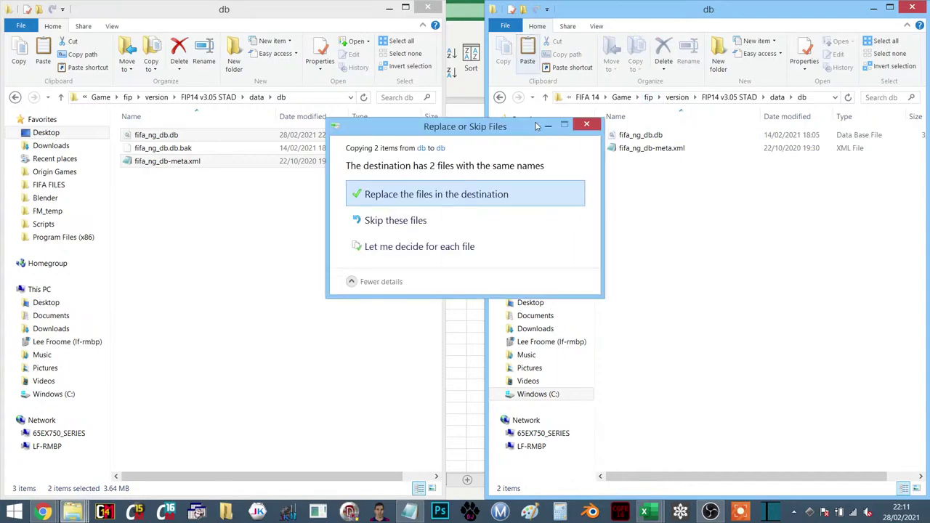
pyautogui.click(462, 201)
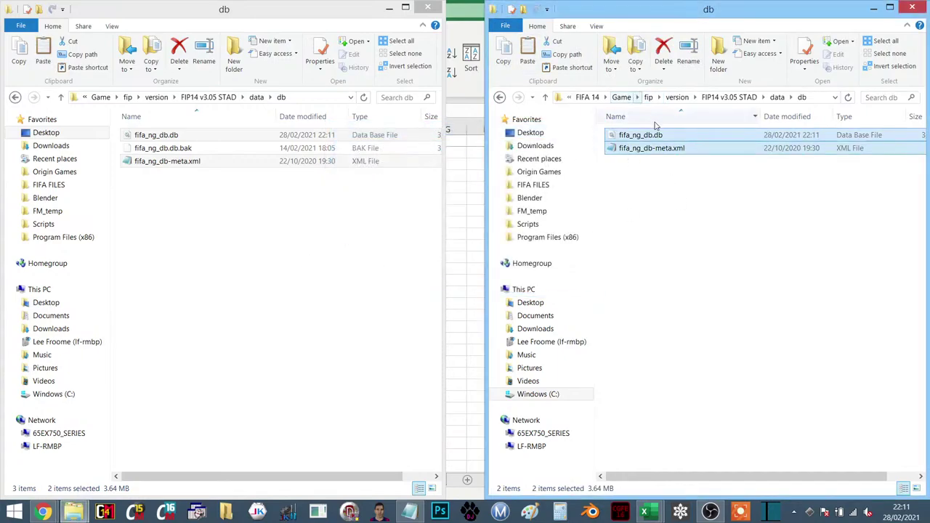
# Step: Run FIP Version Manager.exe from the FIFA 14 Game folder, install the FIP14 v3.05 STAD version and close the manager
pyautogui.click(620, 98)
pyautogui.scroll(-5, 672, 385)
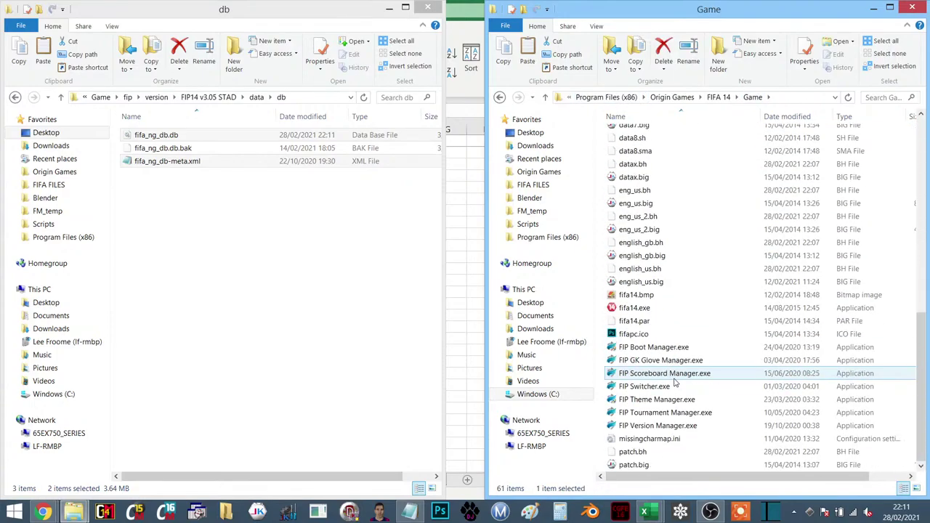
pyautogui.click(648, 427)
pyautogui.doubleClick(648, 429)
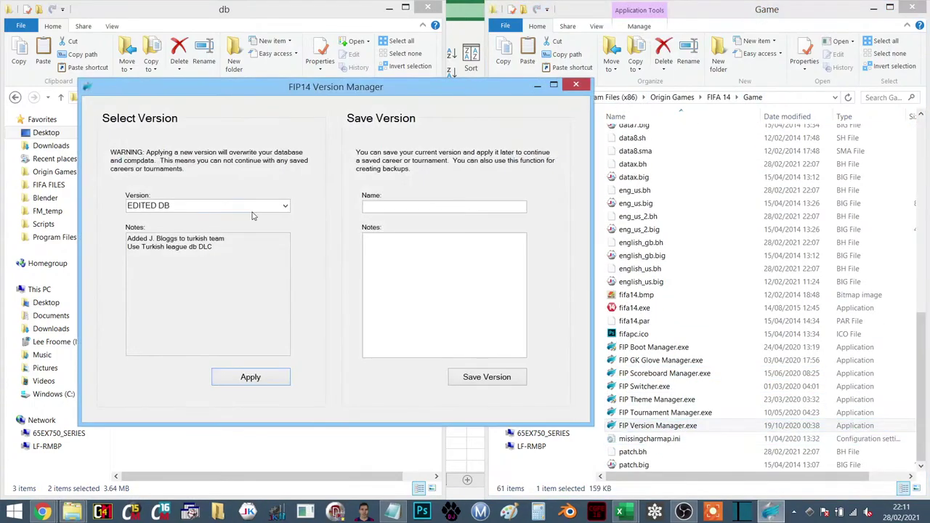
pyautogui.click(284, 206)
pyautogui.click(204, 325)
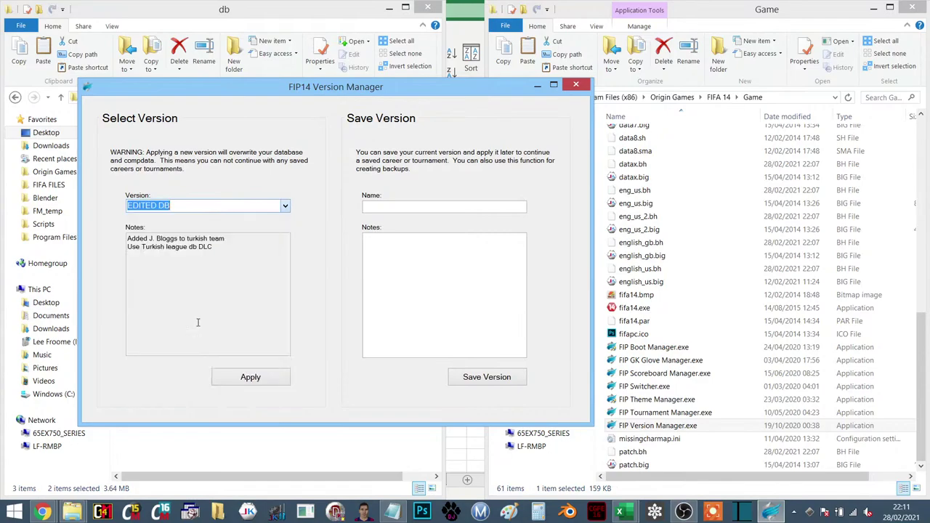
pyautogui.click(265, 381)
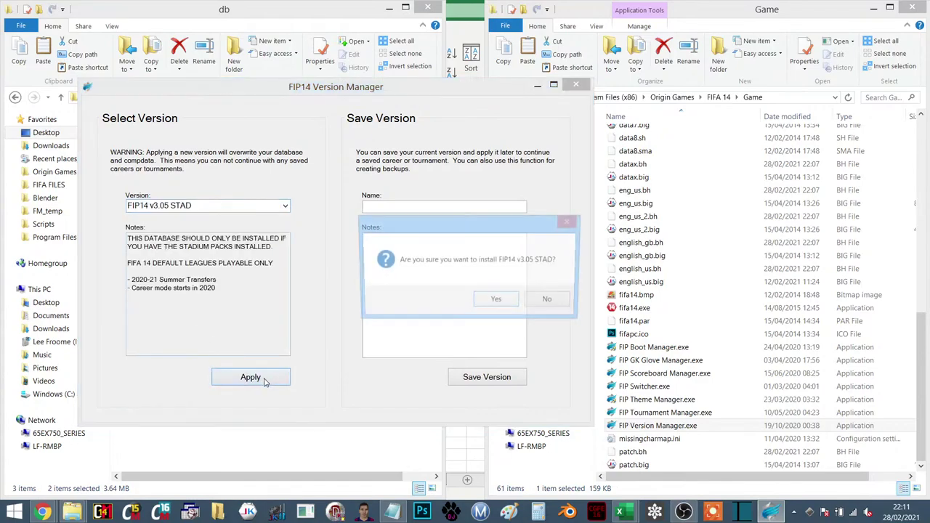
pyautogui.click(499, 300)
pyautogui.click(513, 302)
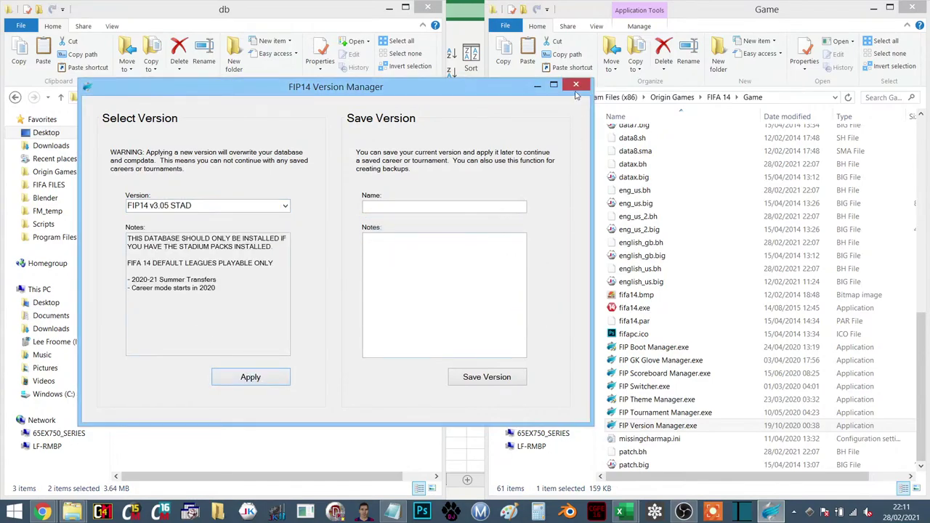
pyautogui.click(575, 85)
# Step: Switch to File Master, set the root folder to Origin Games\FIFA 14, regenerate its BH files and close the program
pyautogui.scroll(13, 744, 330)
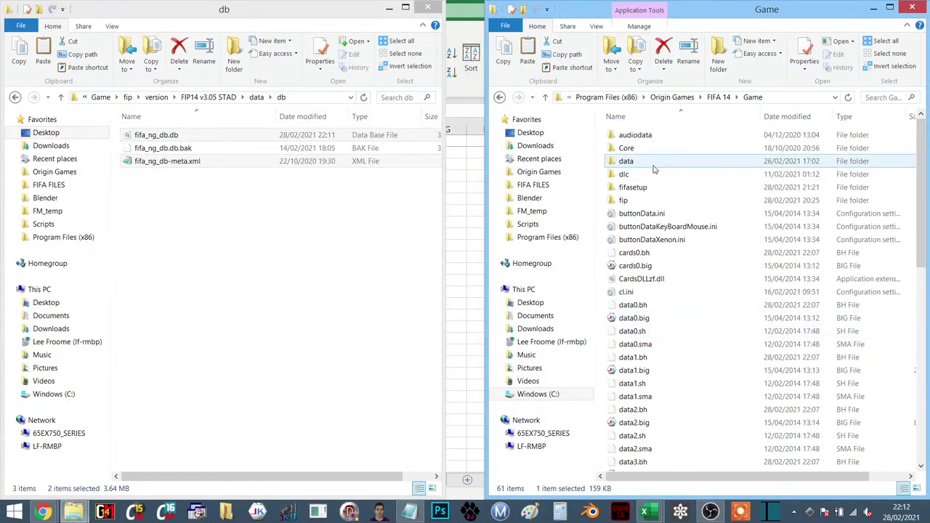
pyautogui.click(228, 512)
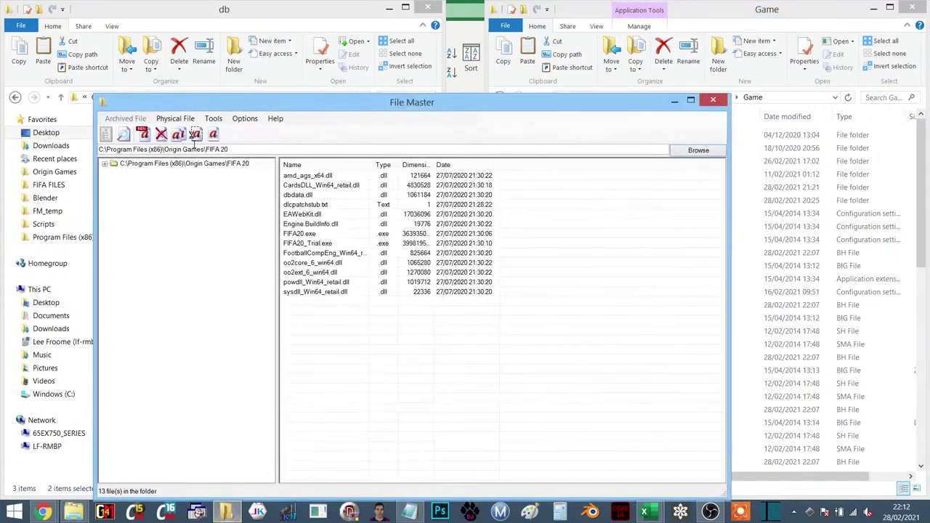
pyautogui.click(696, 150)
pyautogui.scroll(-12, 672, 412)
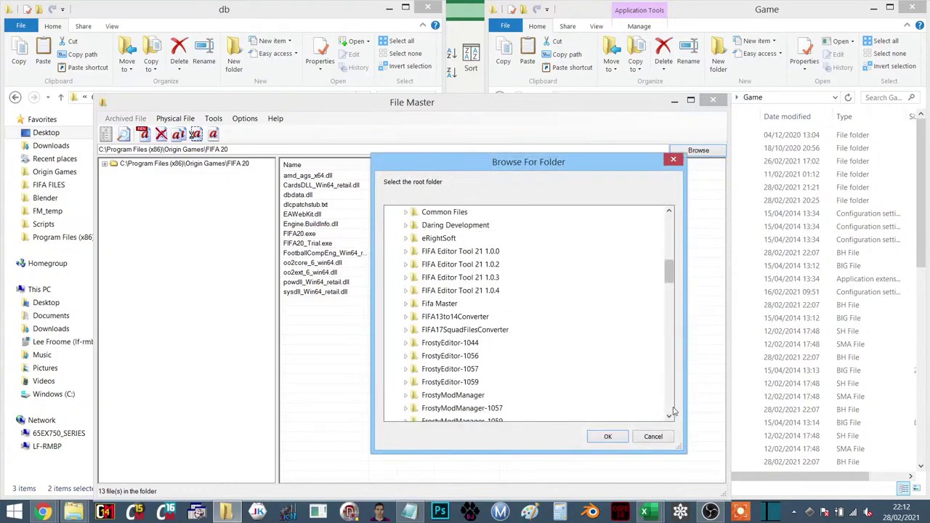
pyautogui.doubleClick(438, 319)
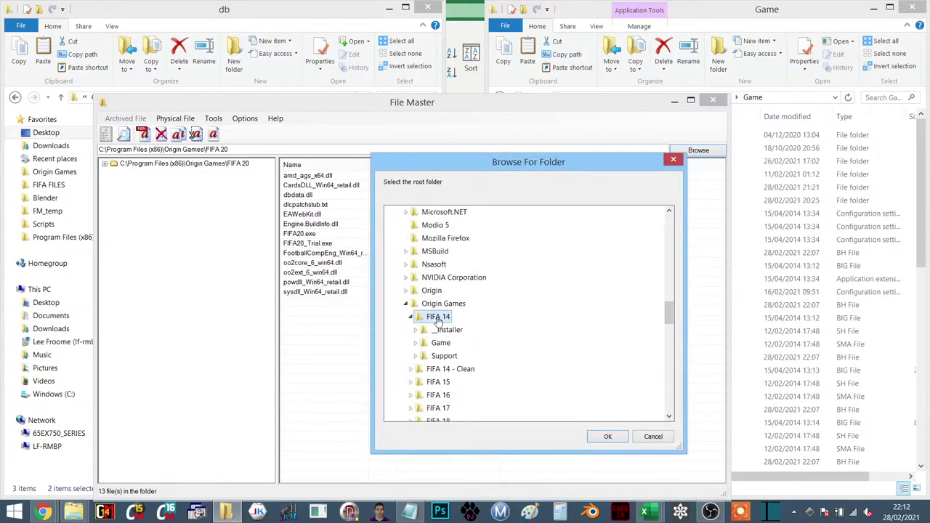
pyautogui.click(608, 436)
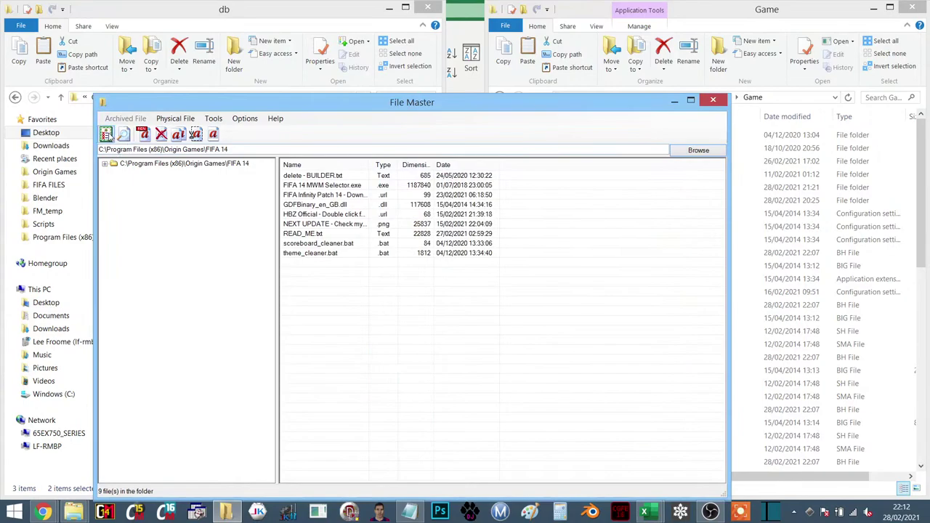
pyautogui.click(105, 133)
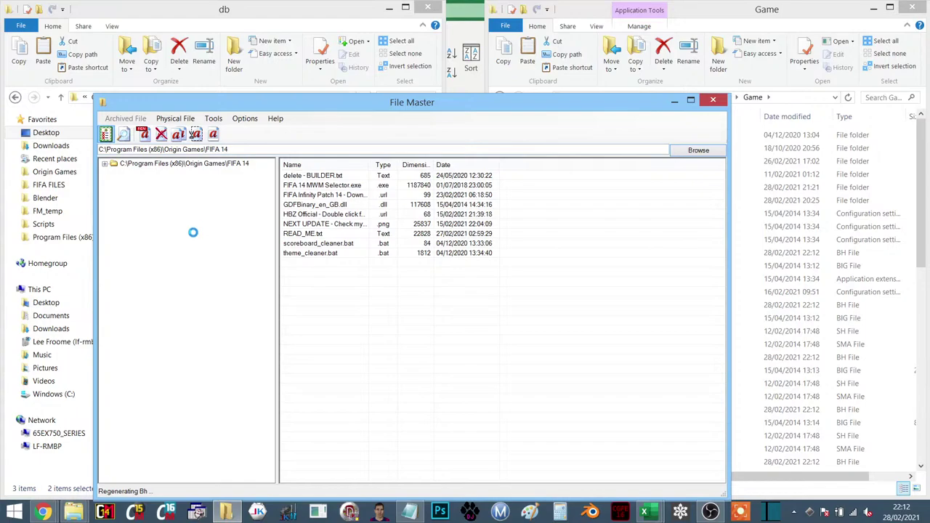
pyautogui.click(715, 102)
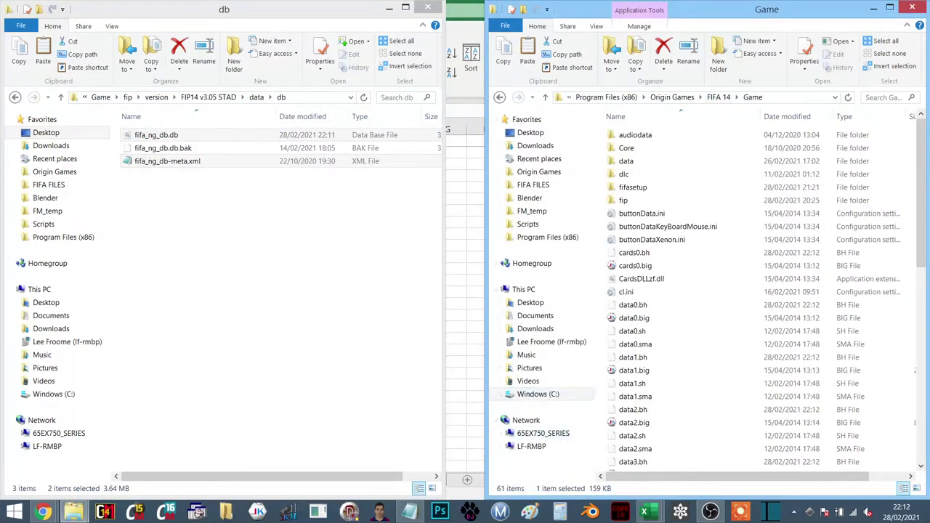
# Step: Launch FIFA 14 and bring up the YouTube live chat to read viewers' messages while the game loads
pyautogui.click(14, 512)
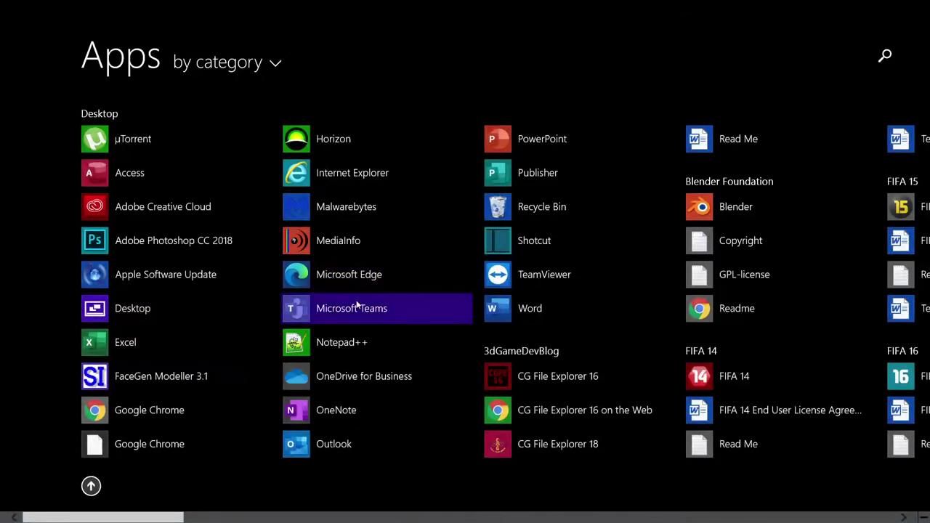
pyautogui.click(735, 377)
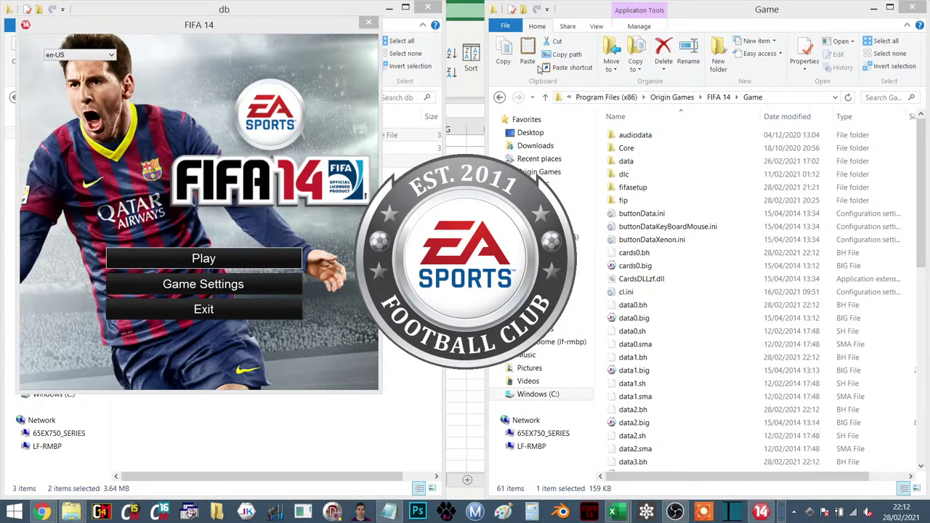
pyautogui.hotkey('alt', 'Tab')
pyautogui.hotkey('alt', 'Tab')
pyautogui.hotkey('alt', 'Tab')
pyautogui.hotkey('alt', 'Tab')
pyautogui.hotkey('alt', 'Tab')
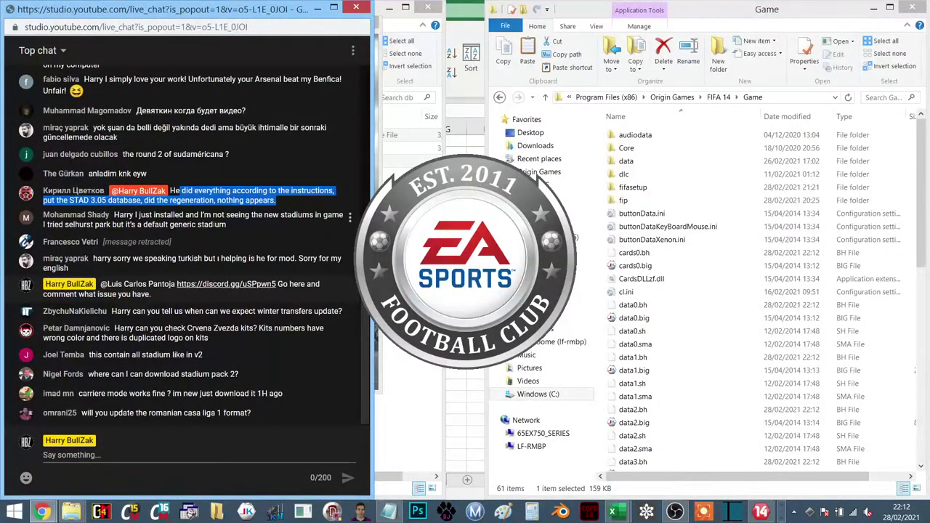
pyautogui.click(243, 221)
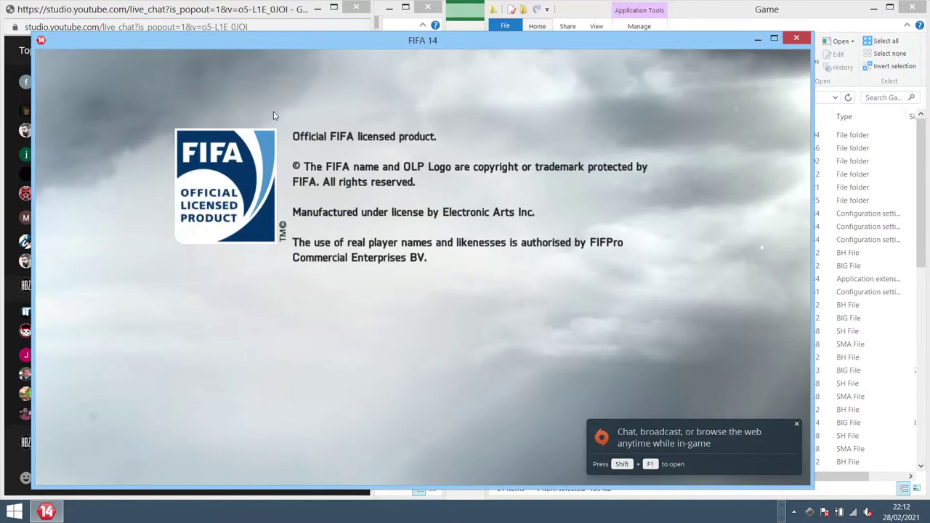
pyautogui.click(154, 13)
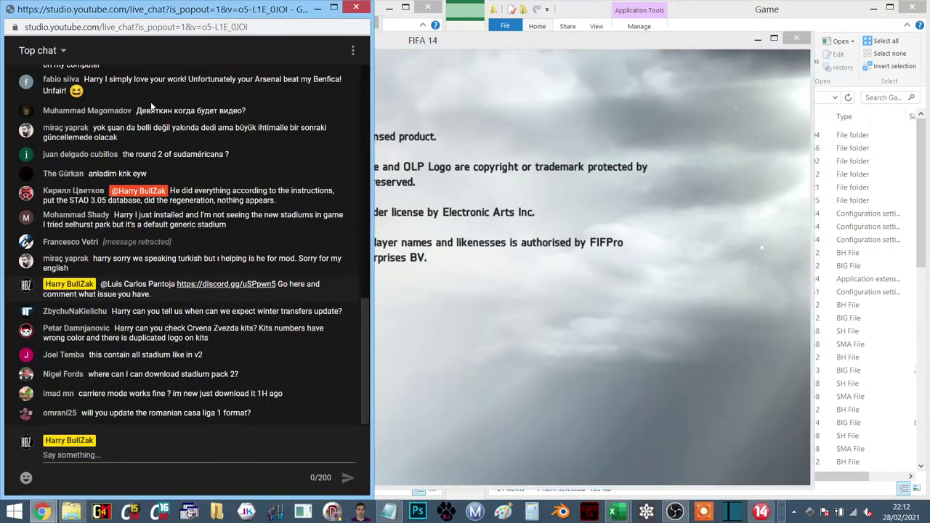
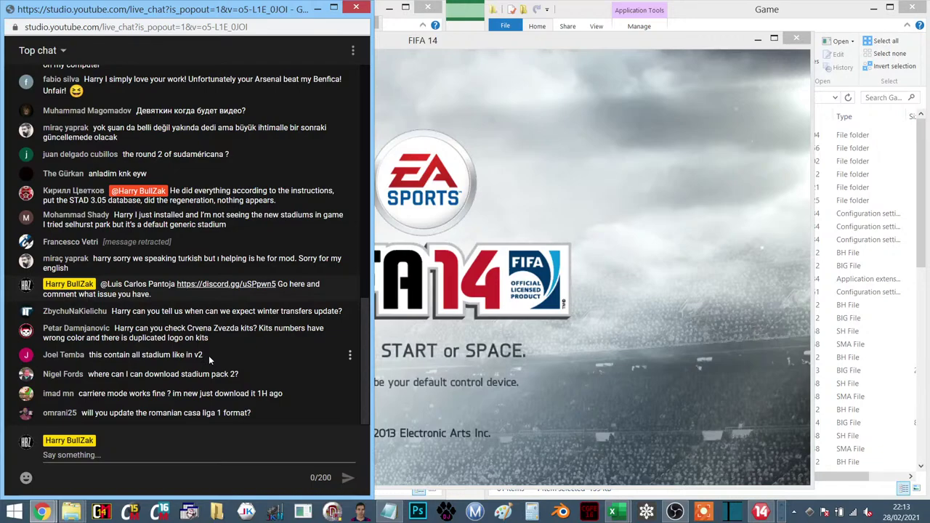
# Step: Switch back to FIFA 14 and skip the intro video and title screens to reach the main menu
pyautogui.press('space')
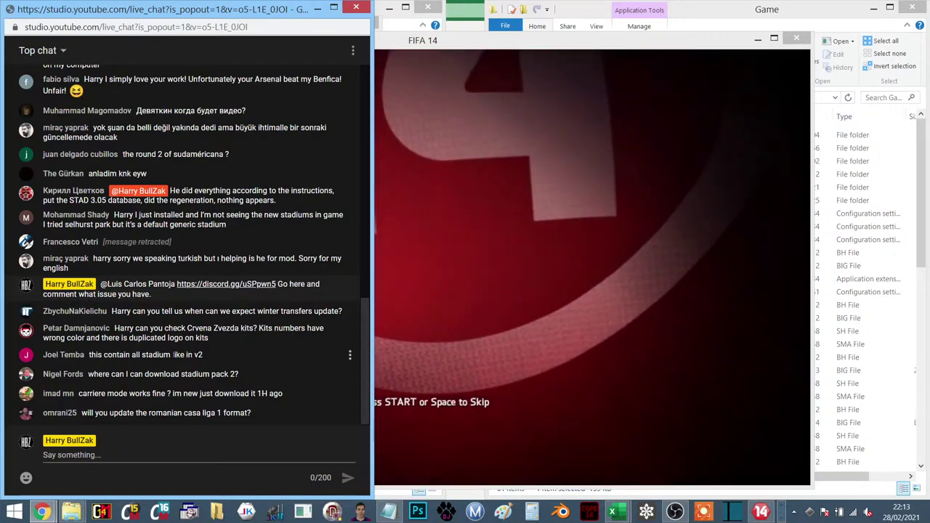
pyautogui.click(491, 47)
pyautogui.press('space')
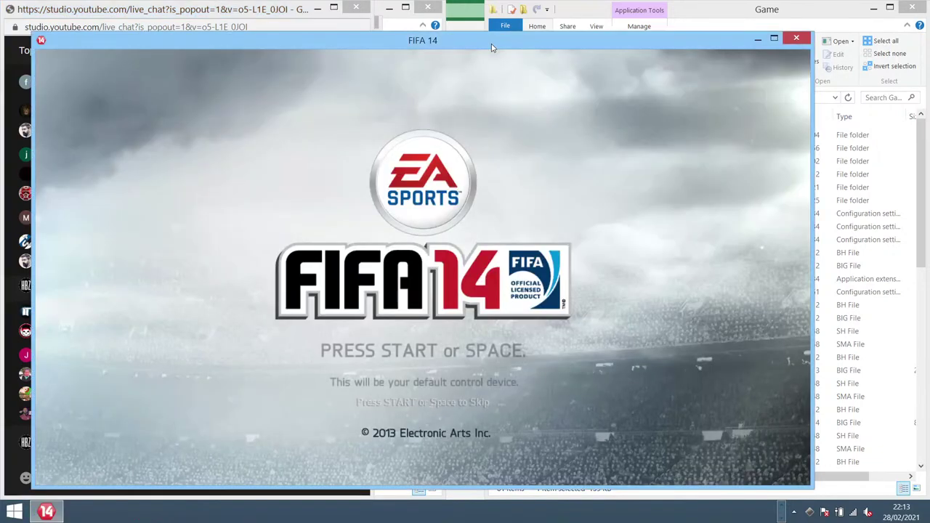
pyautogui.press('space')
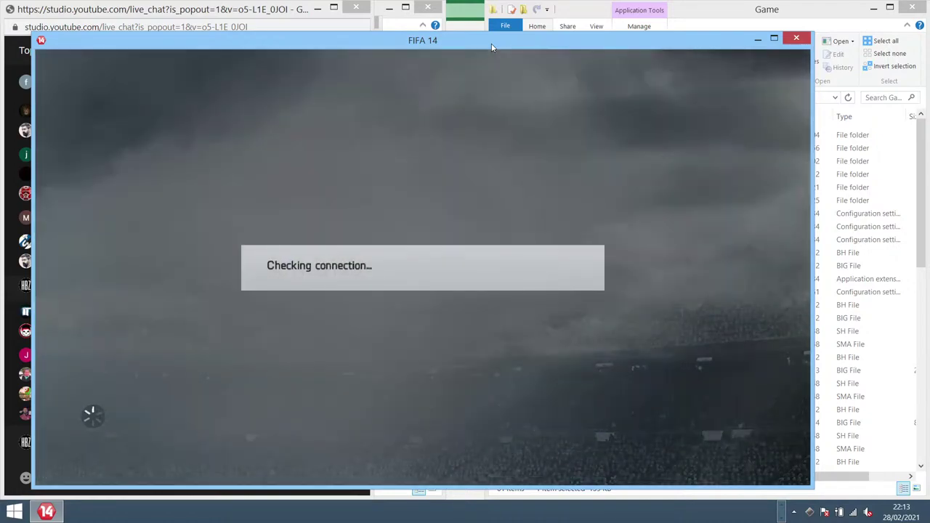
pyautogui.press('space')
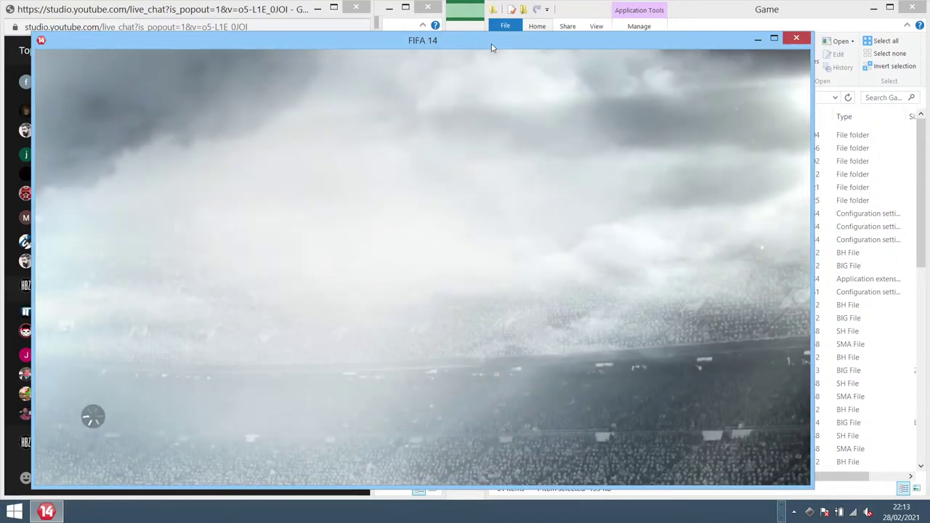
pyautogui.press('space')
pyautogui.press('space')
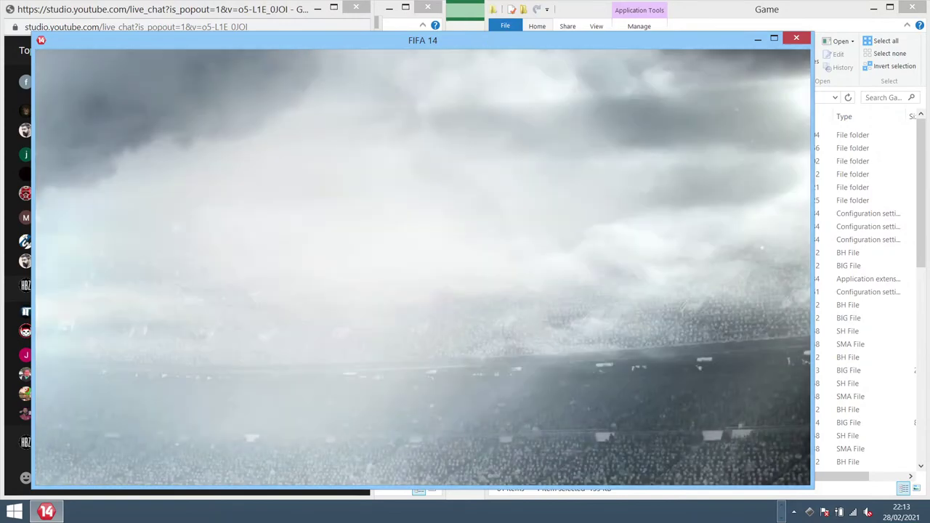
pyautogui.press('space')
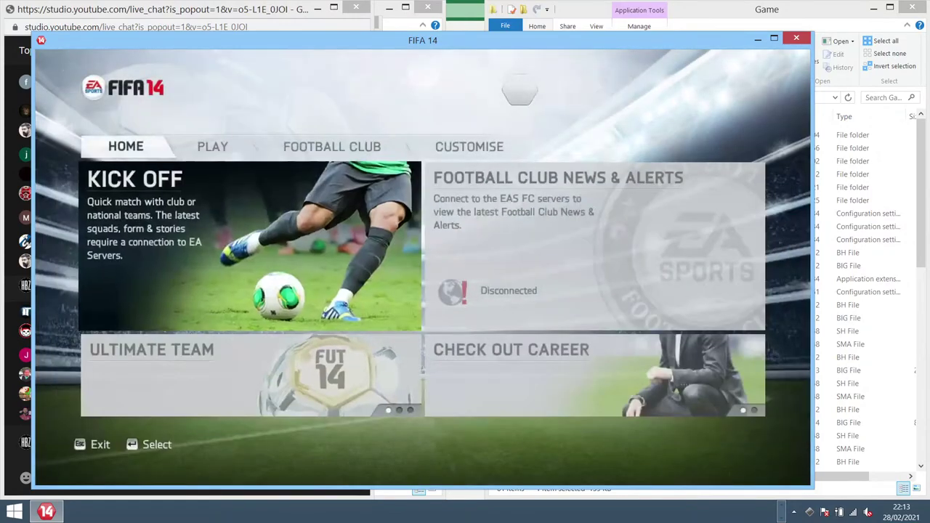
# Step: Enter Kick Off with keyboard control on the home side and accept Arsenal against Tottenham as the teams
pyautogui.press('Return')
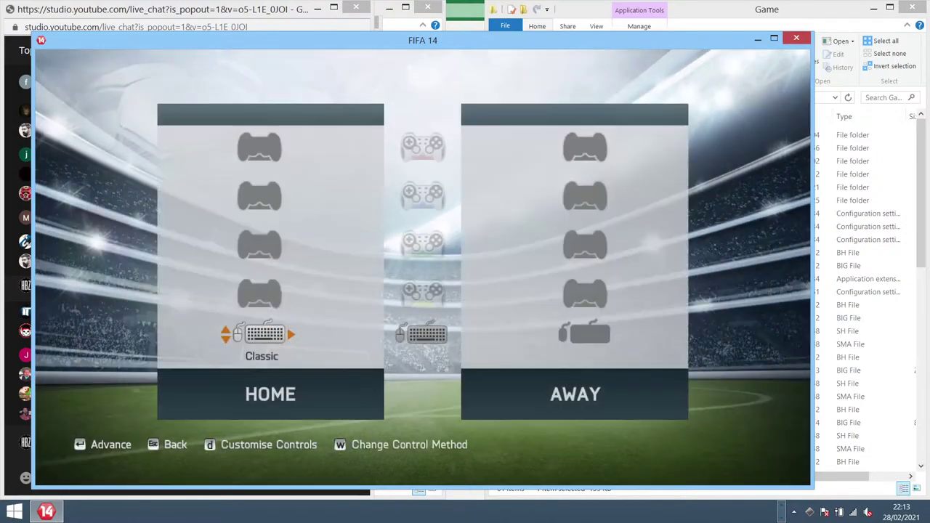
pyautogui.press('Return')
pyautogui.press('Return')
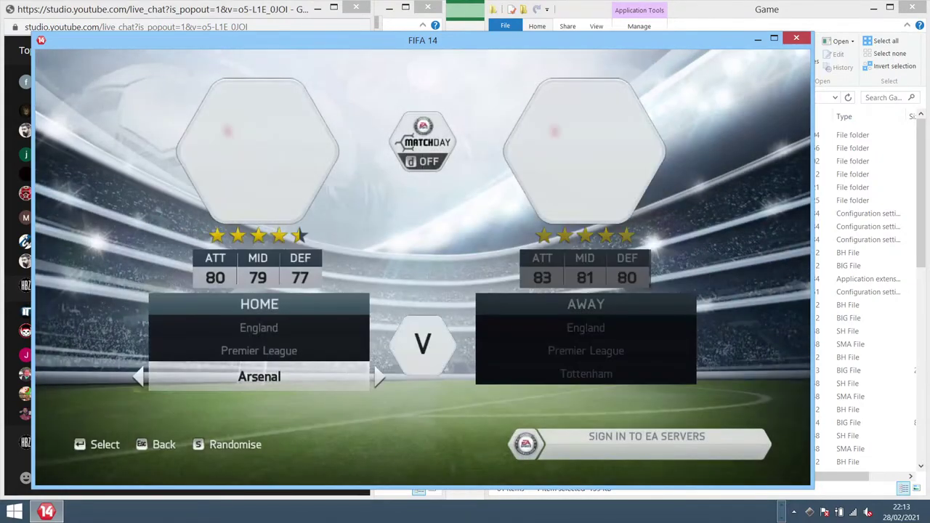
pyautogui.press('Return')
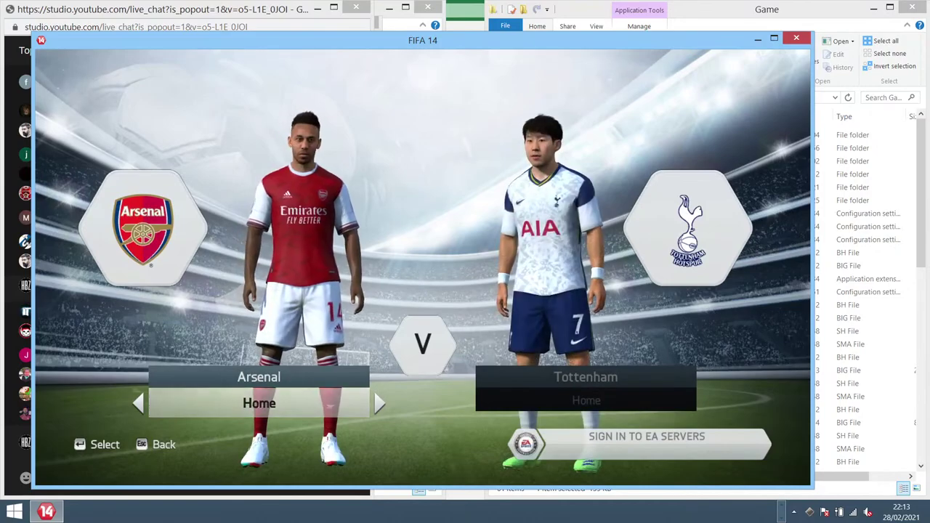
# Step: Accept the home kits for both teams and go to the Stadium option in the match's game settings
pyautogui.press('Return')
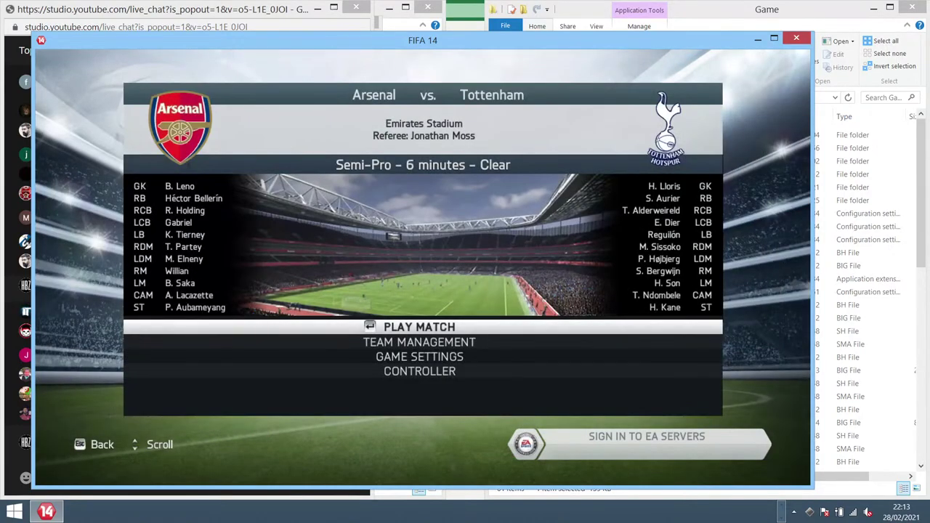
pyautogui.press('Up')
pyautogui.press('Return')
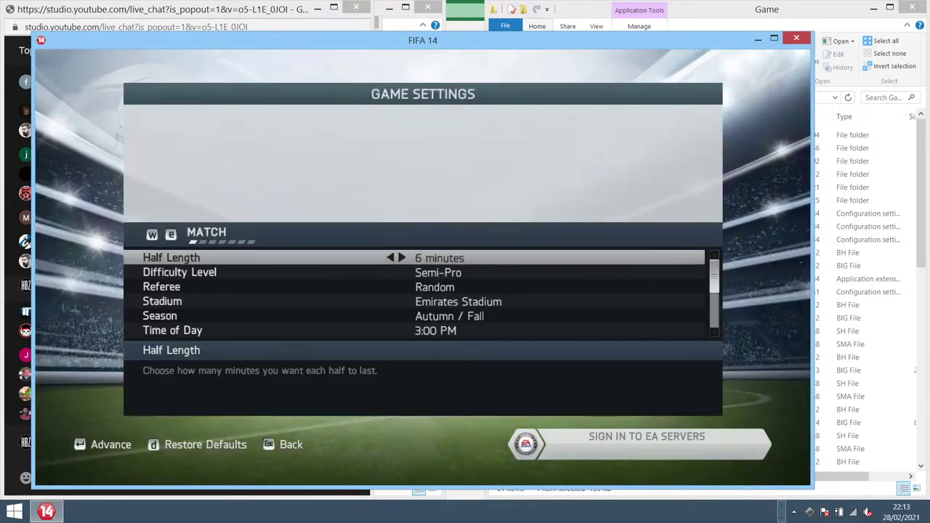
pyautogui.press('Down')
pyautogui.press('Down')
pyautogui.press('Down')
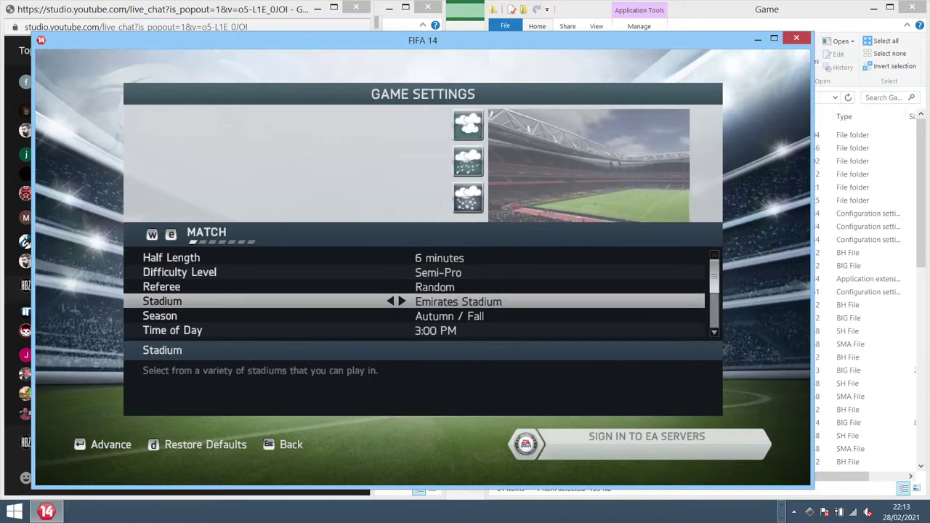
# Step: Cycle forward through the selectable stadiums from Emirates Stadium, past White Hart Lane and around the list to King Fahd Stadium, checking which are offered
pyautogui.press('Right')
pyautogui.press('Right')
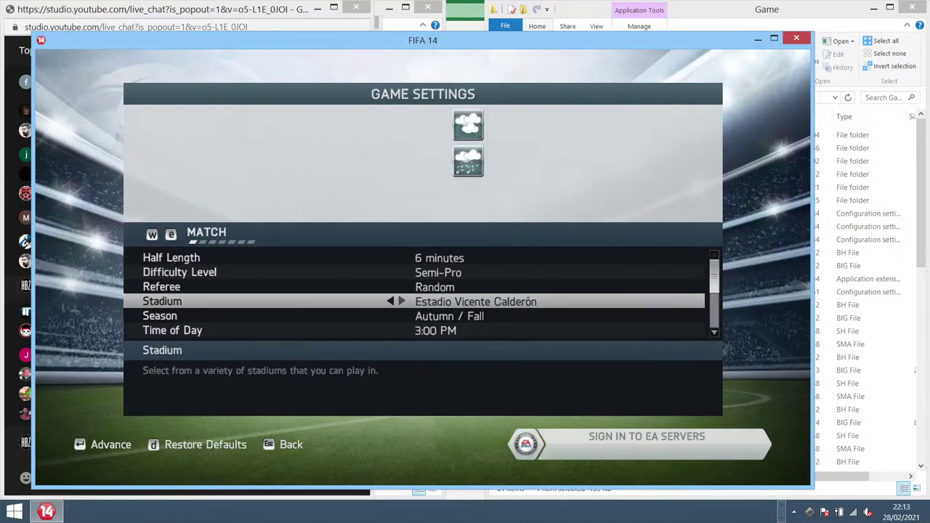
pyautogui.press('Right')
pyautogui.press('Right')
pyautogui.press('Right')
pyautogui.press('Right')
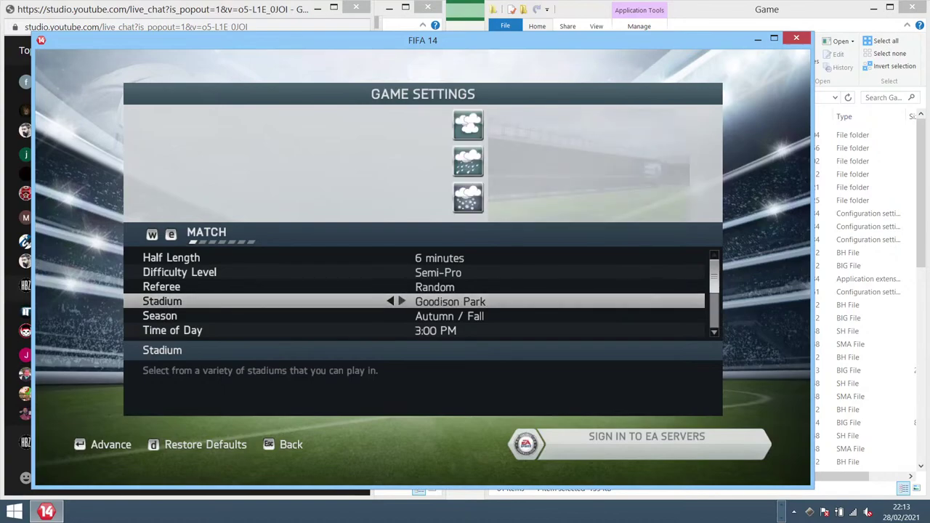
pyautogui.press('Right')
pyautogui.press('Right')
pyautogui.press('Right')
pyautogui.press('Right')
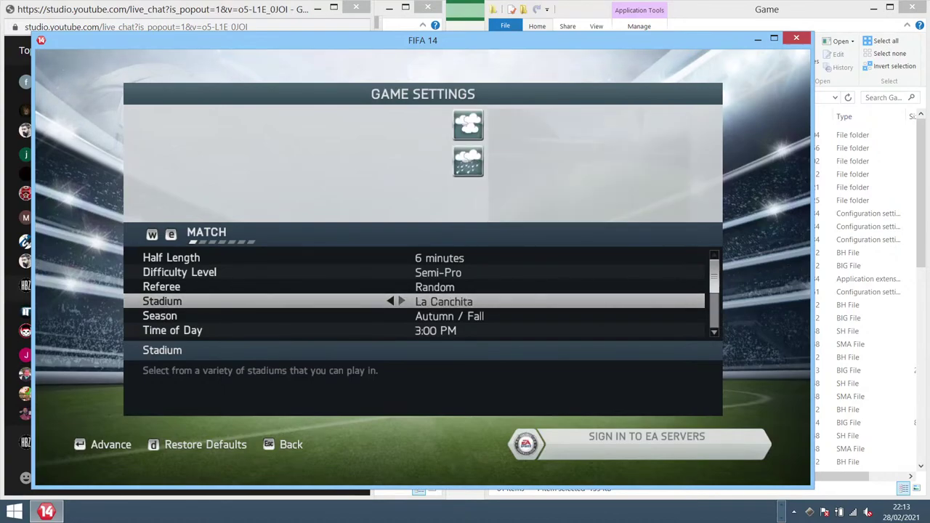
pyautogui.press('Right')
pyautogui.press('Right')
pyautogui.press('Right')
pyautogui.press('Right')
pyautogui.press('Right')
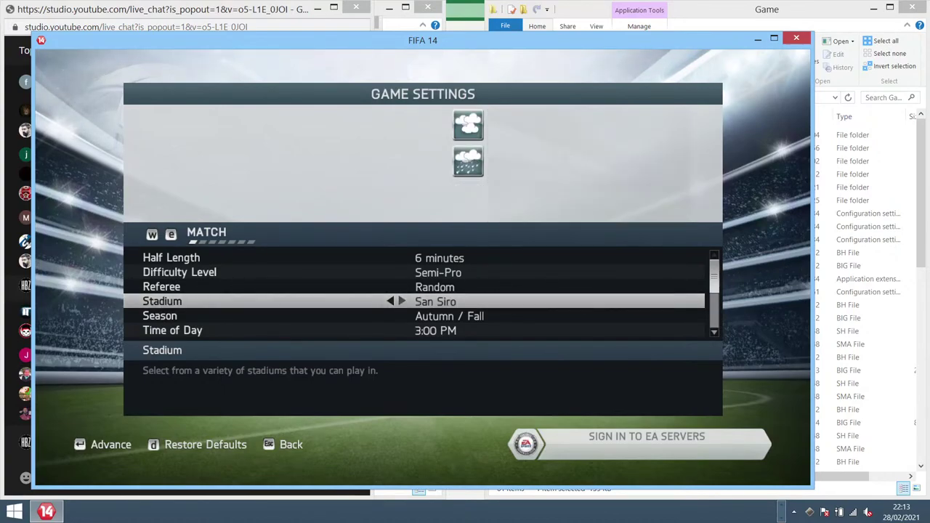
pyautogui.press('Right')
pyautogui.press('Right')
pyautogui.press('Right')
pyautogui.press('Right')
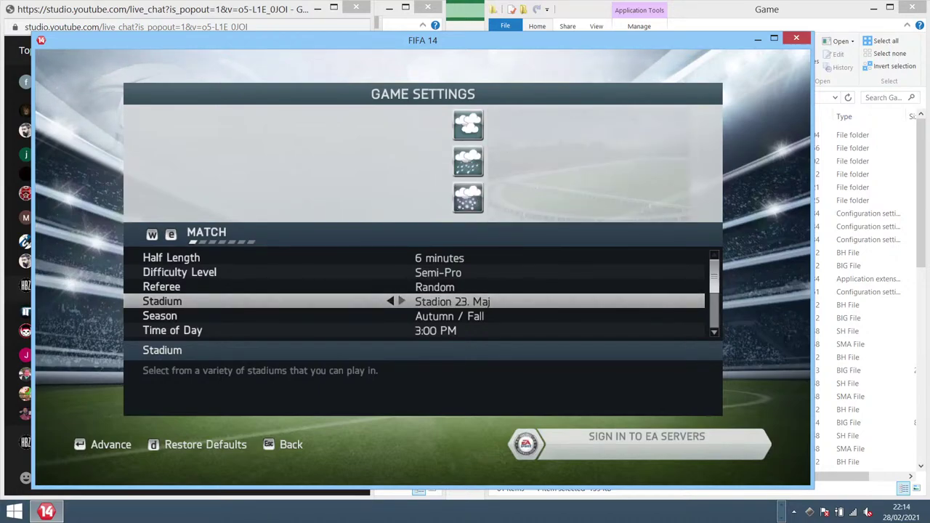
pyautogui.press('Right')
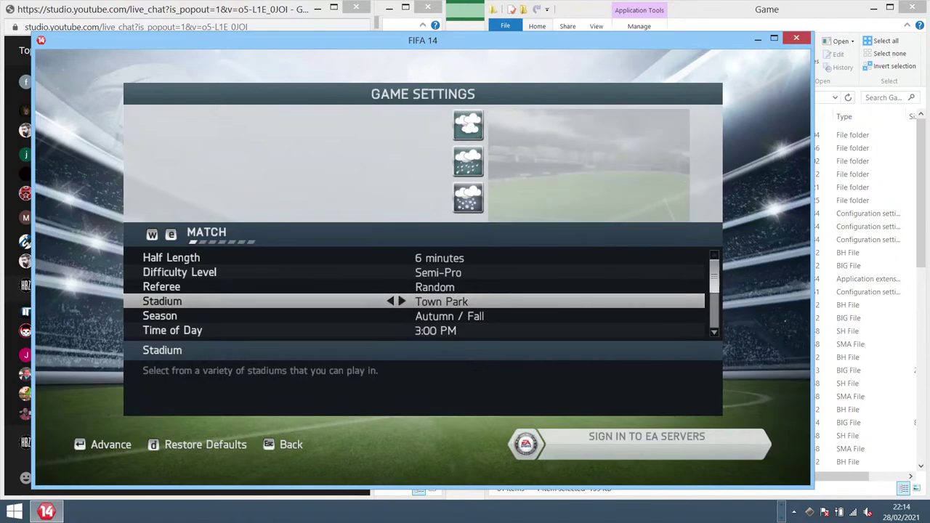
pyautogui.press('Right')
pyautogui.press('Right')
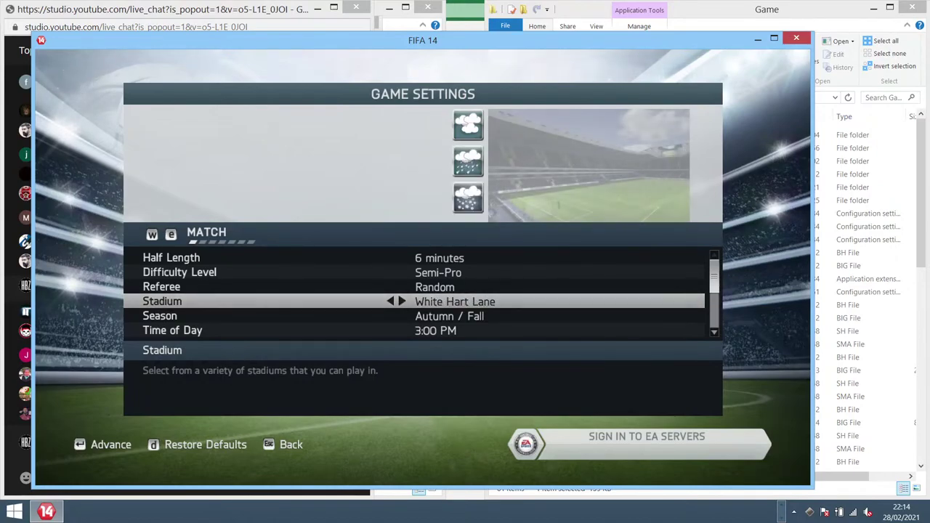
pyautogui.press('Right')
pyautogui.press('Right')
pyautogui.press('Right')
pyautogui.press('Right')
pyautogui.press('Right')
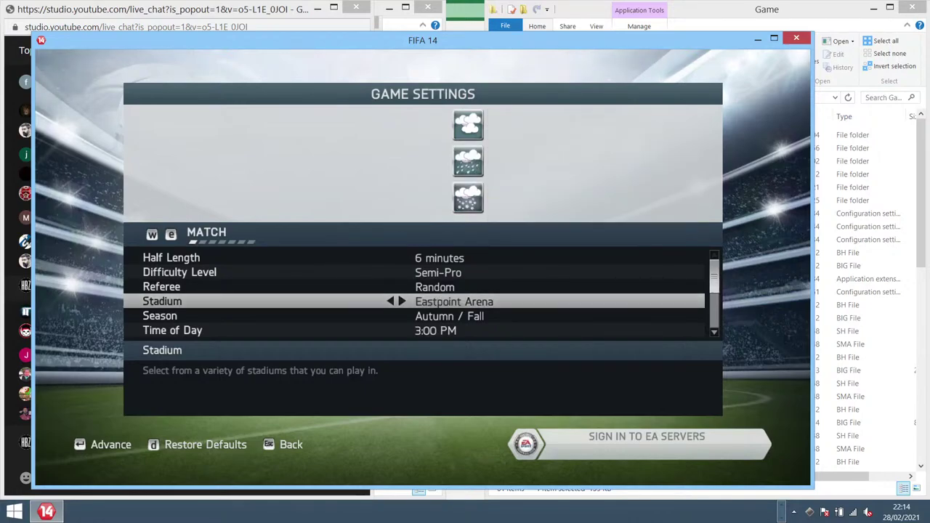
pyautogui.press('Right')
pyautogui.press('Right')
pyautogui.press('Right')
pyautogui.press('Right')
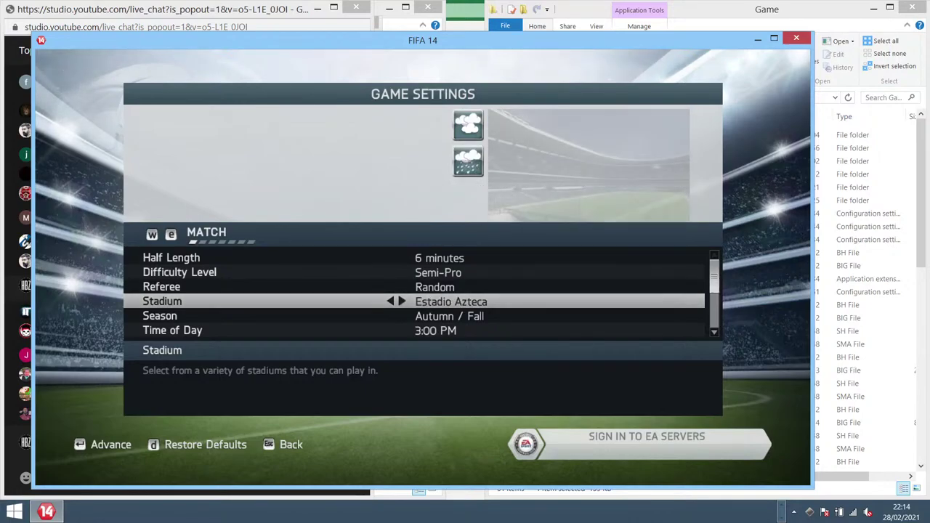
pyautogui.press('Right')
pyautogui.press('Right')
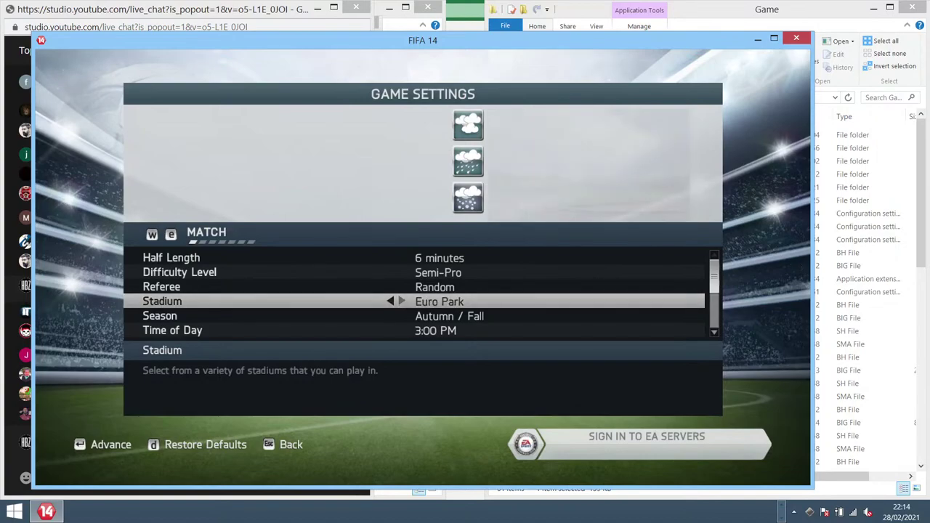
pyautogui.press('Right')
pyautogui.press('Right')
pyautogui.press('Right')
pyautogui.press('Right')
pyautogui.press('Right')
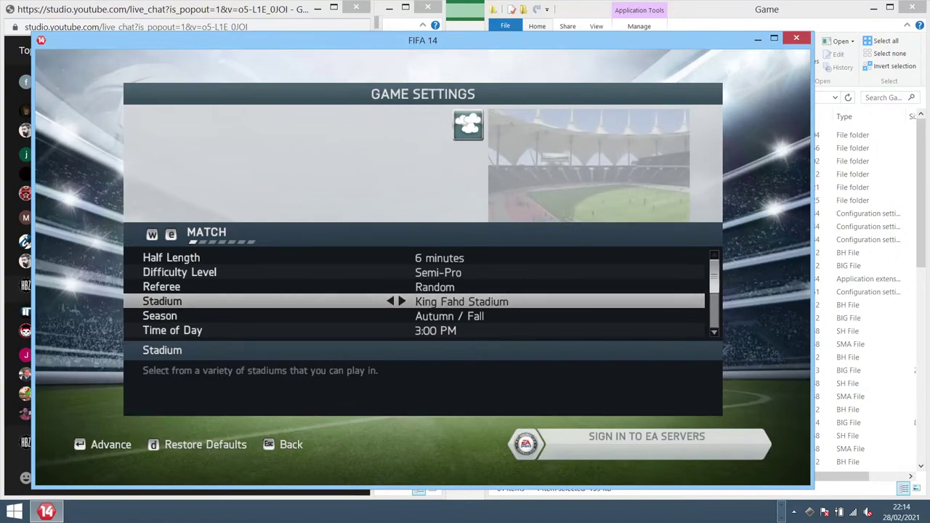
# Step: Compare the preview images of Juventus Stadium, King Fahd Stadium and Ivy Lane
pyautogui.press('Left')
pyautogui.press('Left')
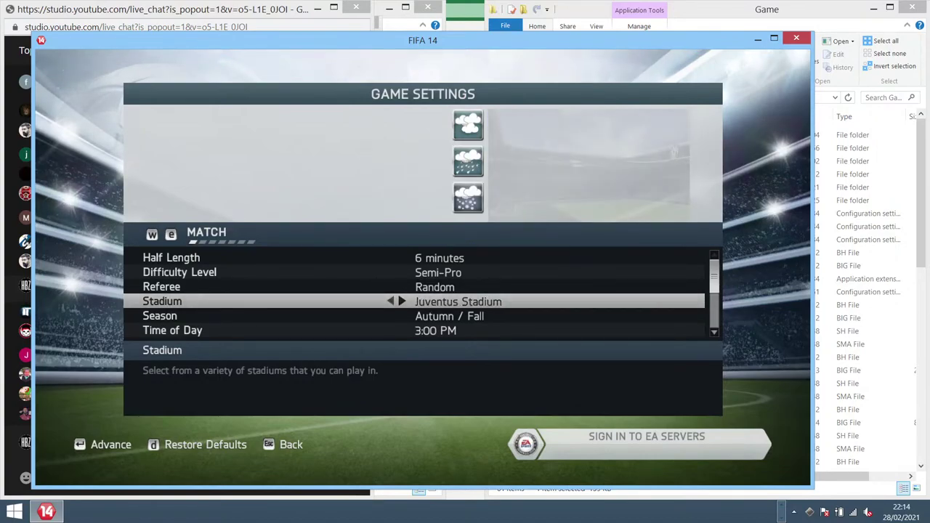
pyautogui.press('Right')
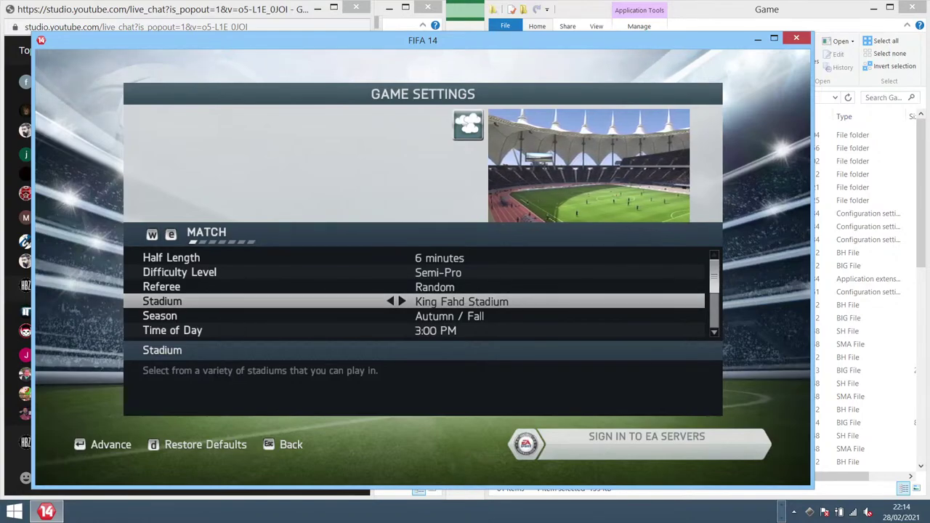
pyautogui.press('Left')
pyautogui.press('Left')
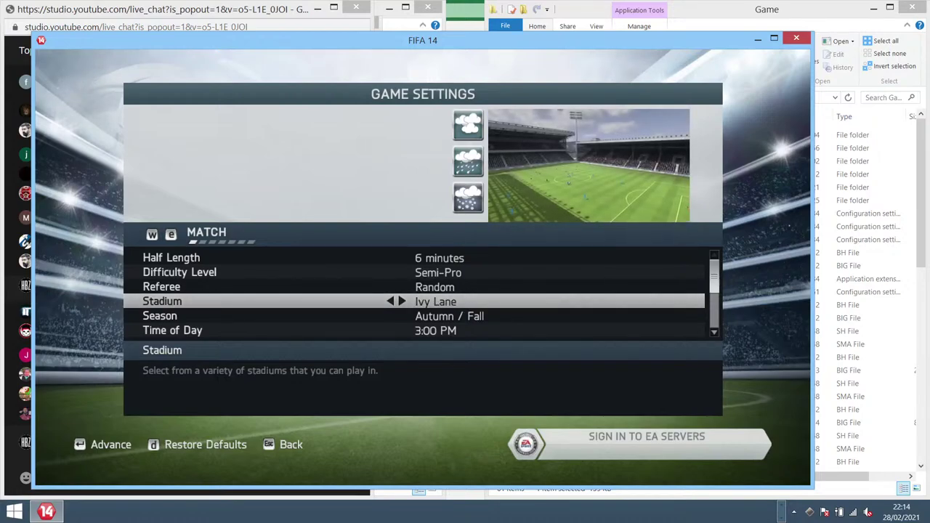
# Step: Check the remaining stadium choices from Ivy Lane through Old Trafford and Signal Iduna Park to Stadion Olympik
pyautogui.press('Right')
pyautogui.press('Right')
pyautogui.press('Right')
pyautogui.press('Right')
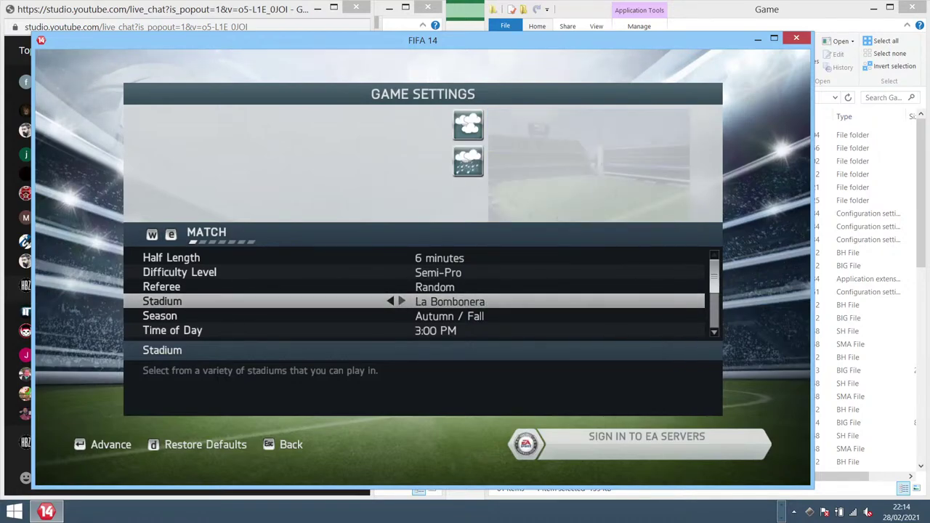
pyautogui.press('Right')
pyautogui.press('Right')
pyautogui.press('Right')
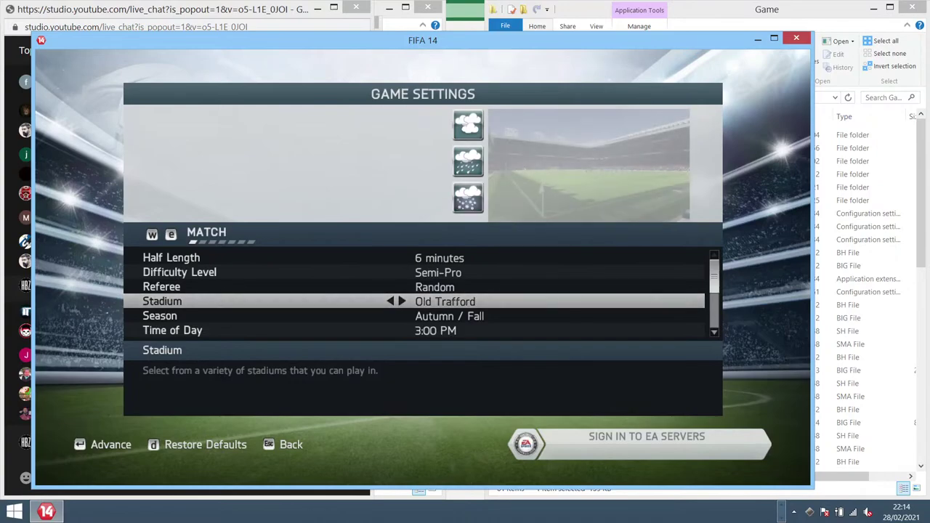
pyautogui.press('Right')
pyautogui.press('Right')
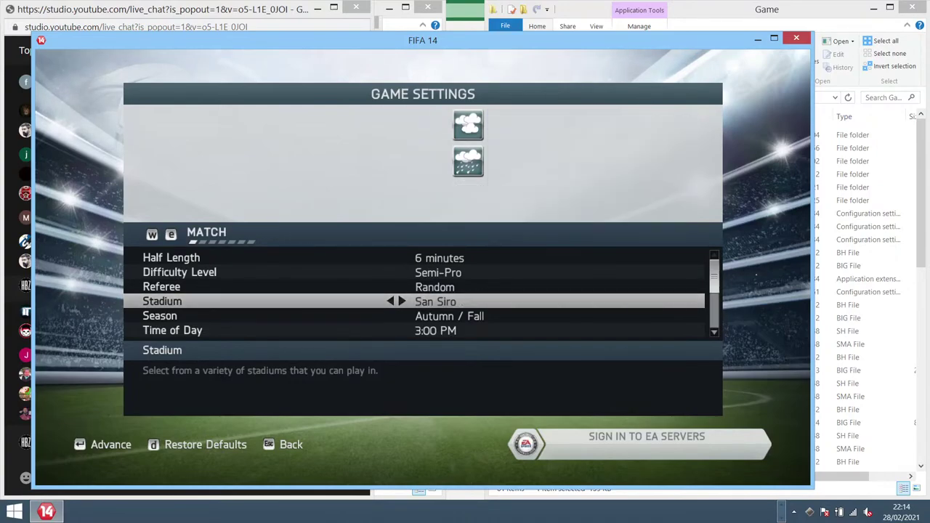
pyautogui.press('Right')
pyautogui.press('Right')
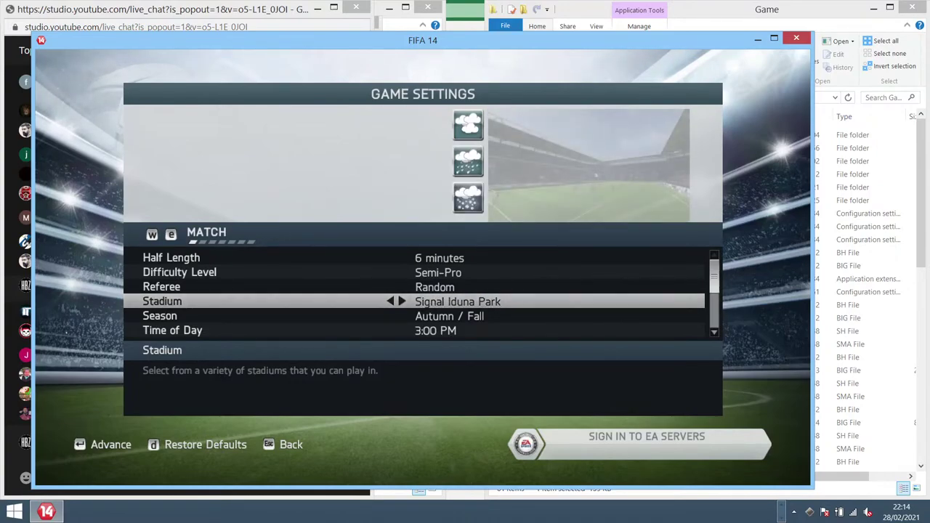
pyautogui.press('Right')
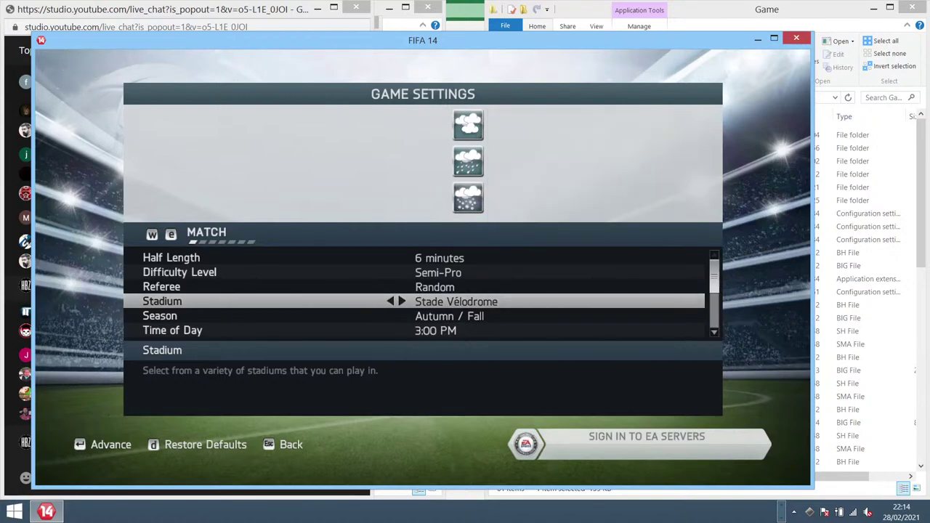
pyautogui.press('Right')
pyautogui.press('Right')
pyautogui.press('Right')
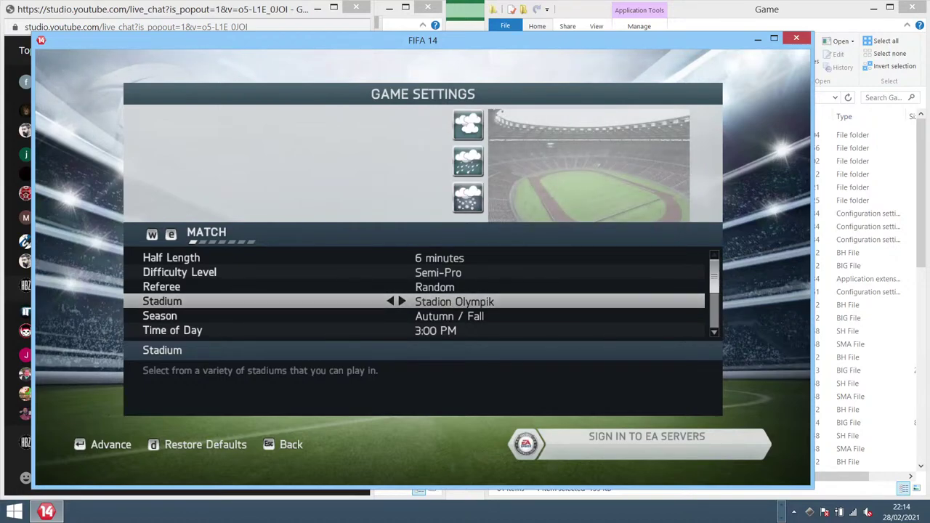
# Step: Close the FIFA 14 game window and exit its launcher
pyautogui.click(796, 38)
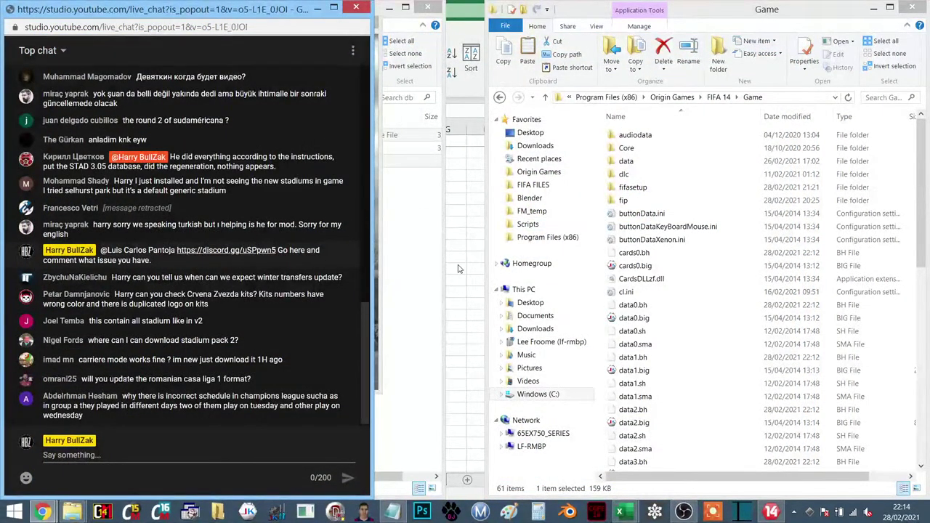
pyautogui.hotkey('alt', 'Tab')
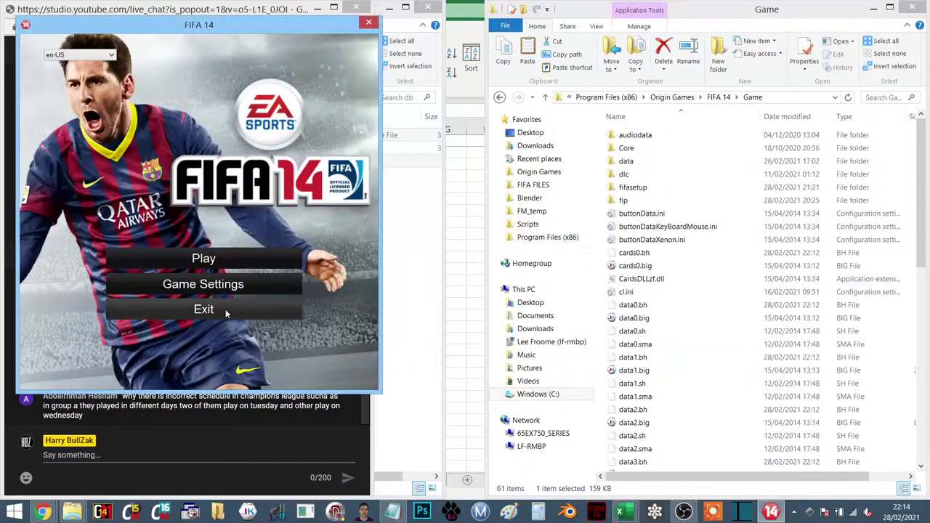
pyautogui.click(205, 310)
pyautogui.click(484, 11)
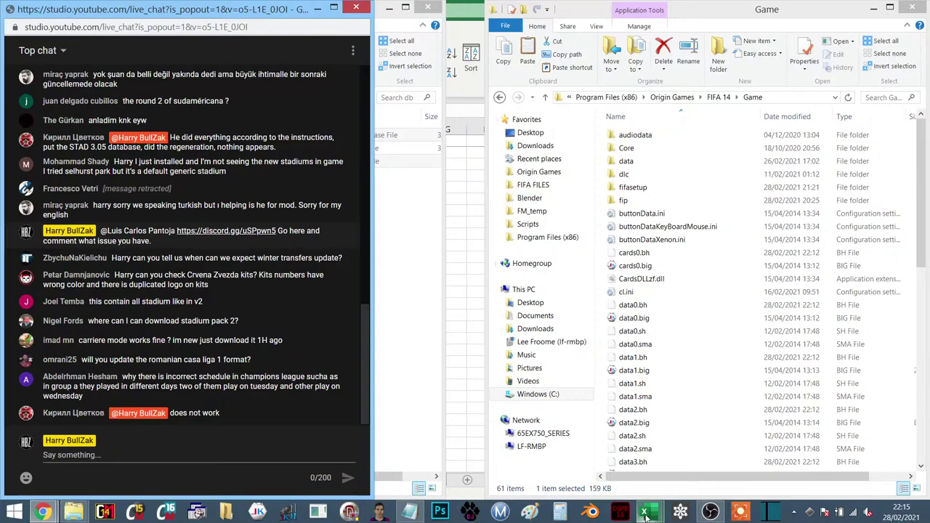
# Step: Switch to the S21 stadiums.xlsx workbook in Excel and display its FINAL sheet to view the stadium list
pyautogui.moveTo(647, 514)
pyautogui.moveTo(714, 456)
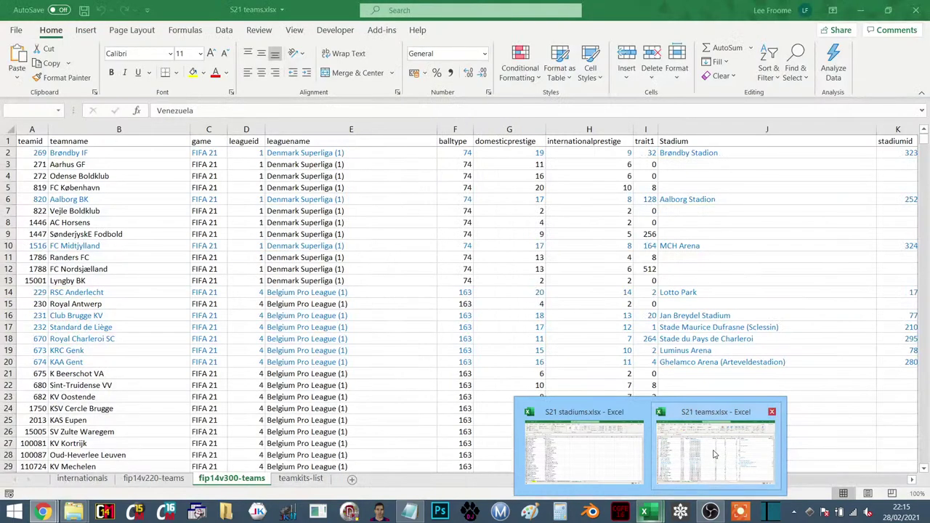
pyautogui.click(642, 453)
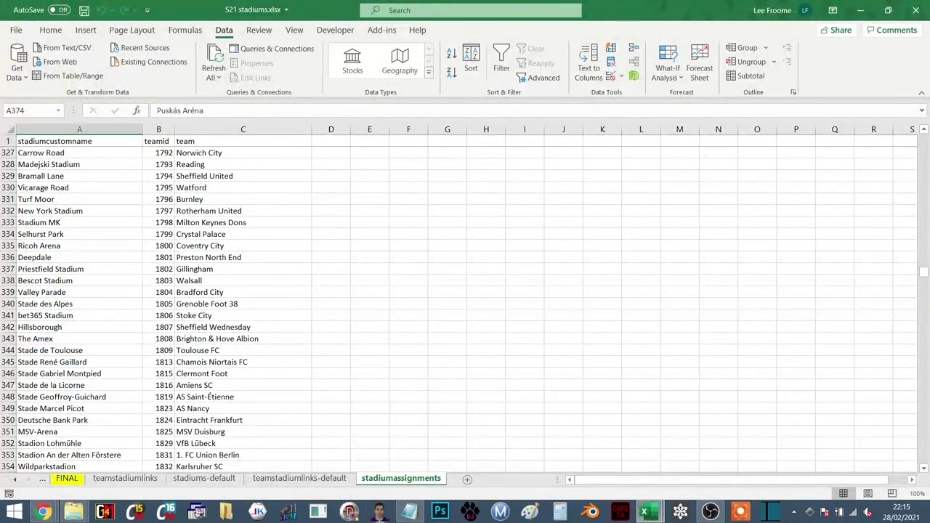
pyautogui.click(67, 480)
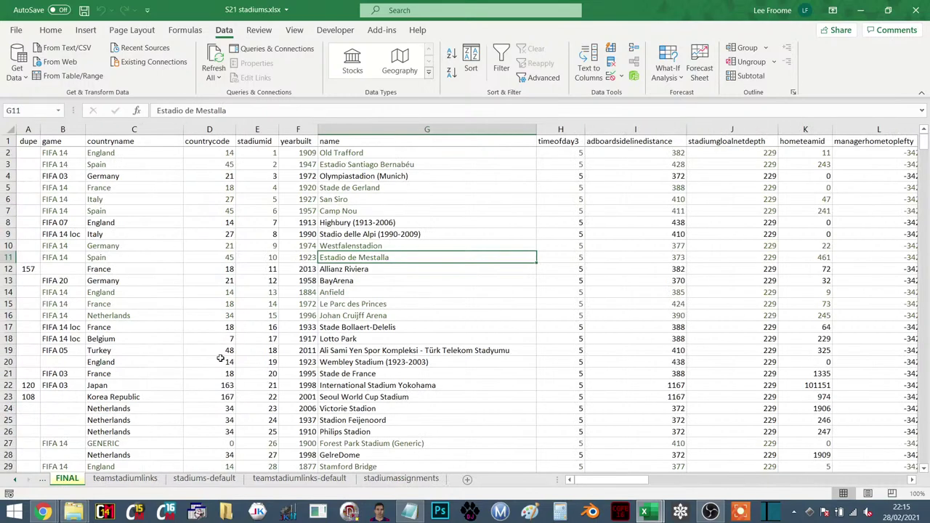
# Step: Copy the whole stadiumid column E on the FINAL sheet and search the sheet for "stadiumid"
pyautogui.click(255, 129)
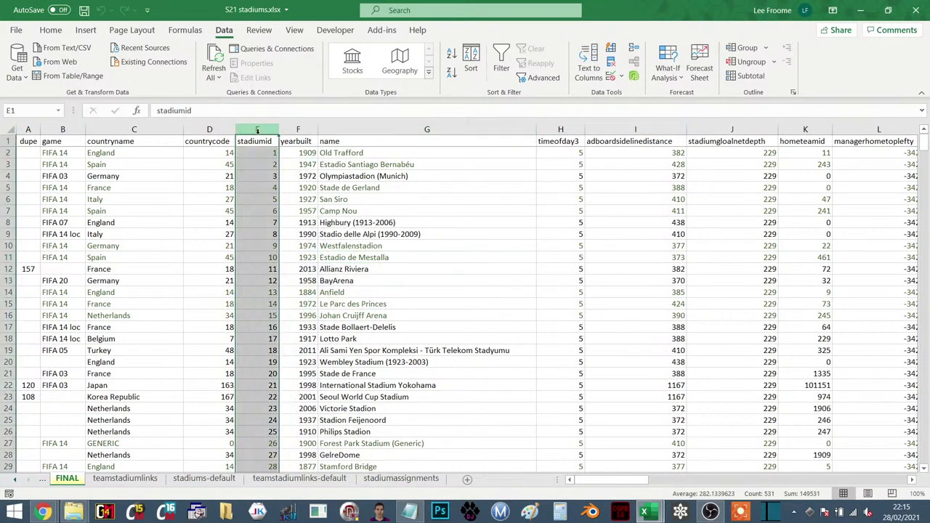
pyautogui.hotkey('ctrl', 'c')
pyautogui.click(484, 270)
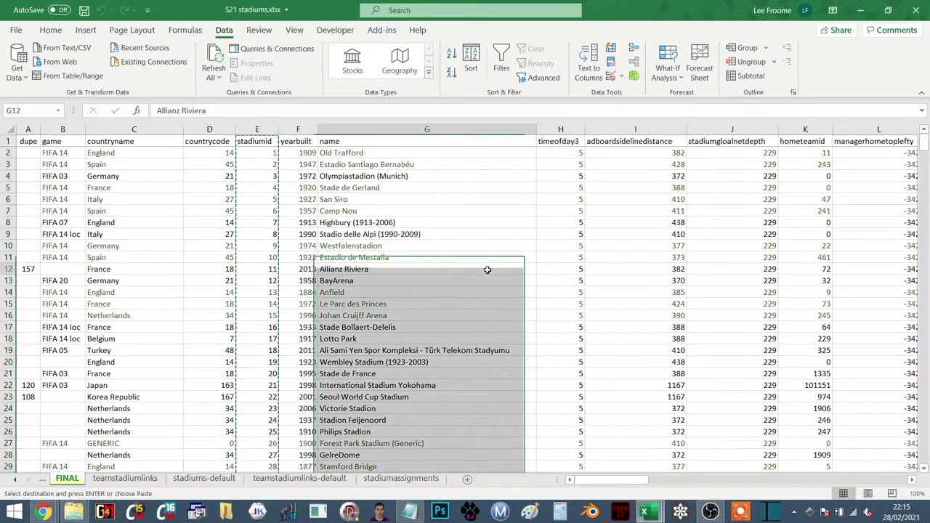
pyautogui.hotkey('ctrl', 'f')
pyautogui.write('stadium')
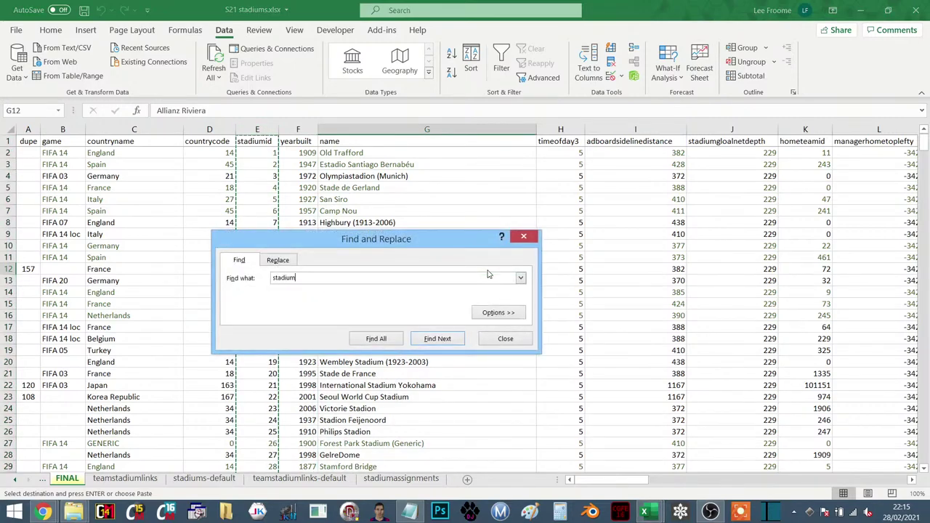
pyautogui.press('Return')
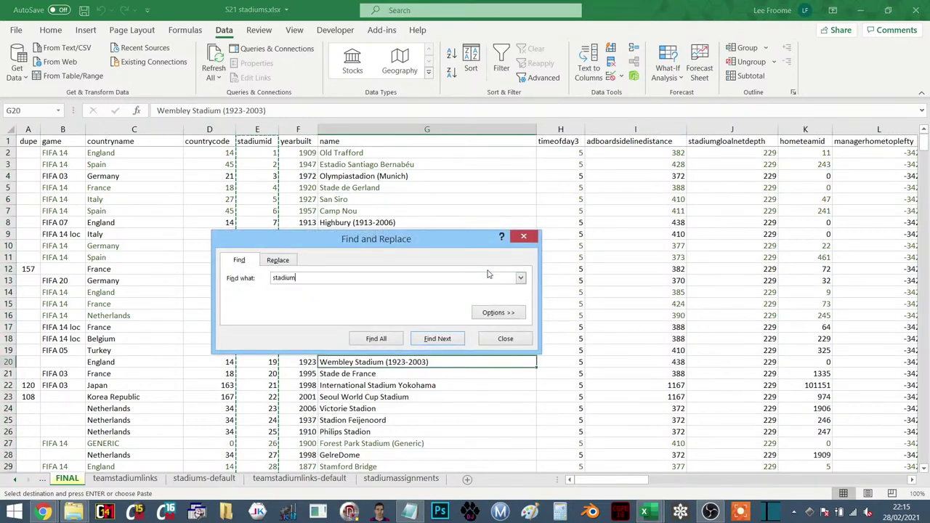
pyautogui.press('Return')
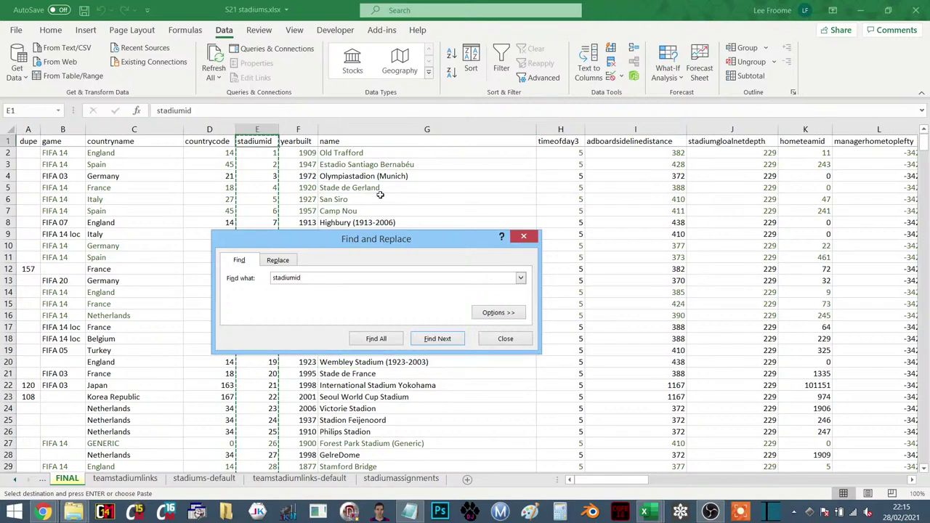
pyautogui.click(263, 128)
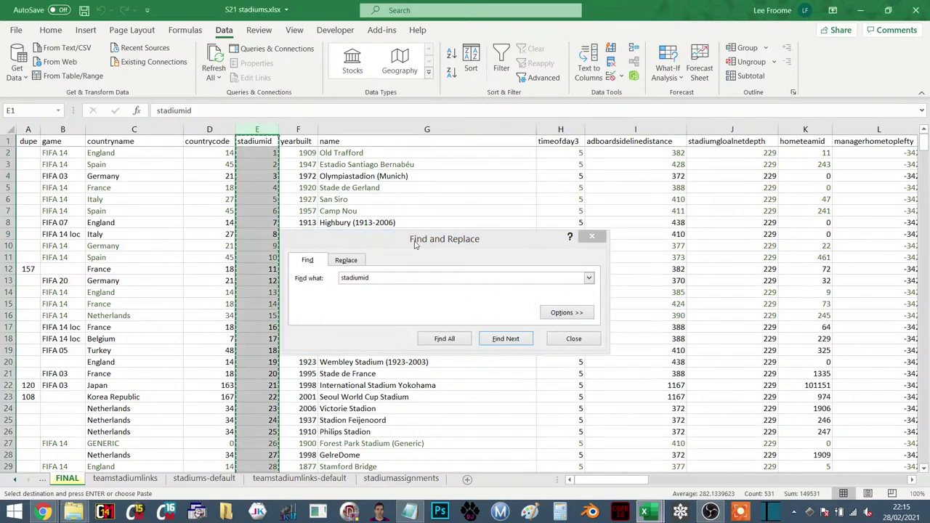
pyautogui.click(378, 212)
# Step: Find the second stadiumid column and paste the copied IDs over column AF
pyautogui.click(403, 276)
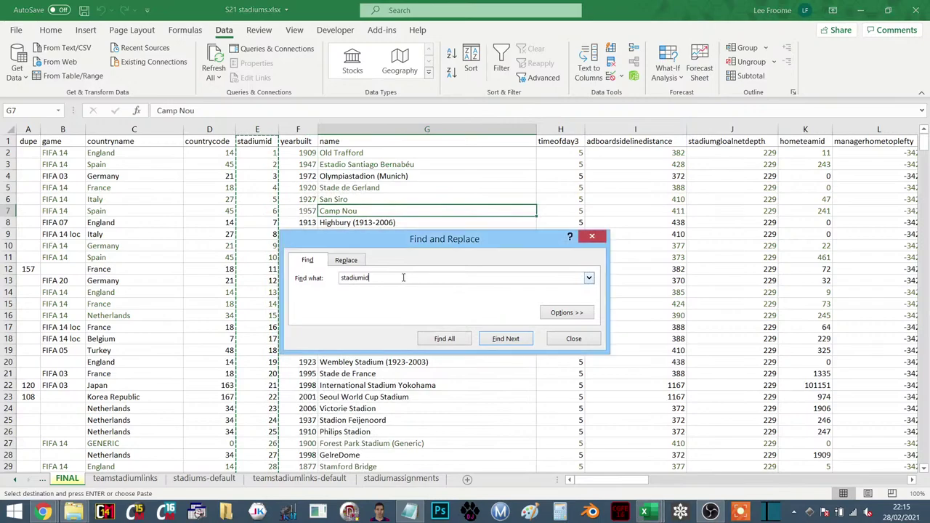
pyautogui.press('Return')
pyautogui.press('Return')
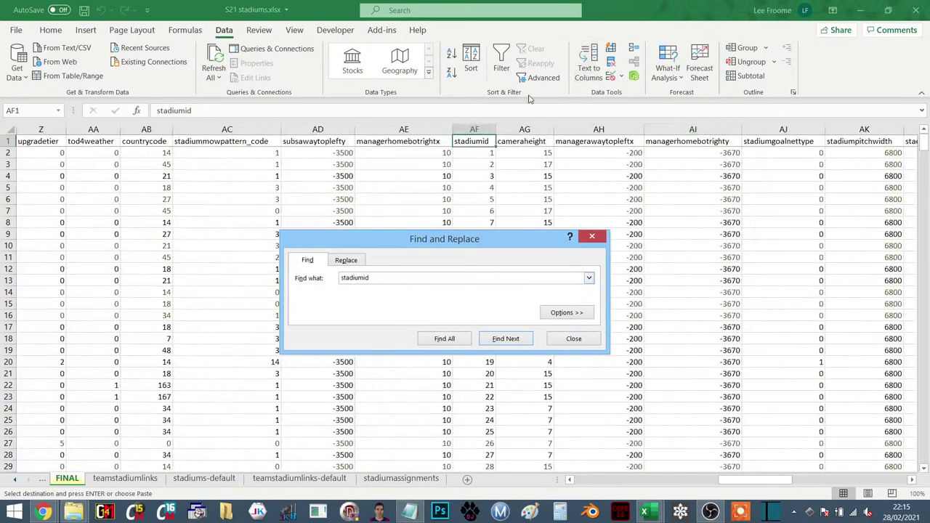
pyautogui.click(480, 141)
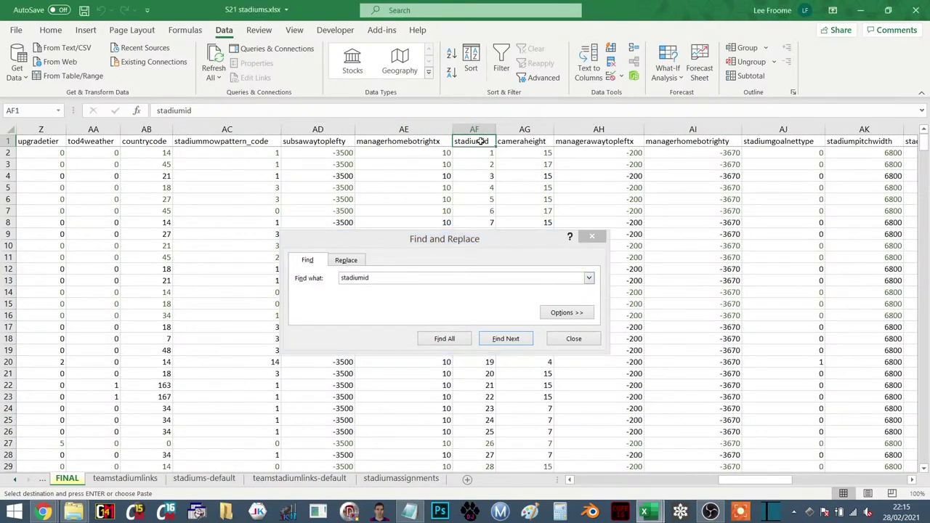
pyautogui.hotkey('ctrl', 'space')
pyautogui.click(433, 236)
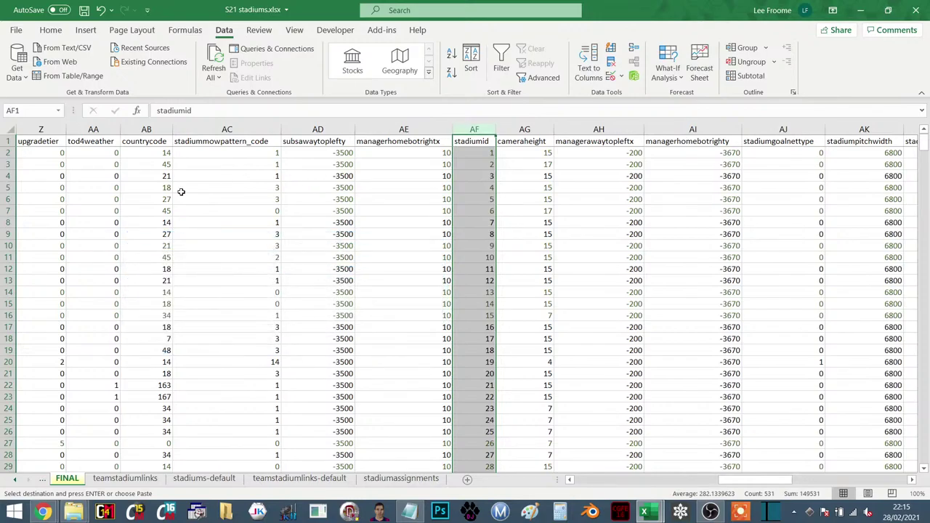
# Step: Select the stadium data from the yearbuilt header in F1 through BF391 and copy it
pyautogui.press('Left')
pyautogui.press('Left')
pyautogui.press('Left')
pyautogui.press('Left')
pyautogui.press('Left')
pyautogui.press('Left')
pyautogui.press('Left')
pyautogui.press('Left')
pyautogui.press('Left')
pyautogui.press('Left')
pyautogui.press('Left')
pyautogui.press('Left')
pyautogui.press('Left')
pyautogui.press('Left')
pyautogui.press('Left')
pyautogui.press('Left')
pyautogui.press('Left')
pyautogui.press('Left')
pyautogui.press('Left')
pyautogui.press('Left')
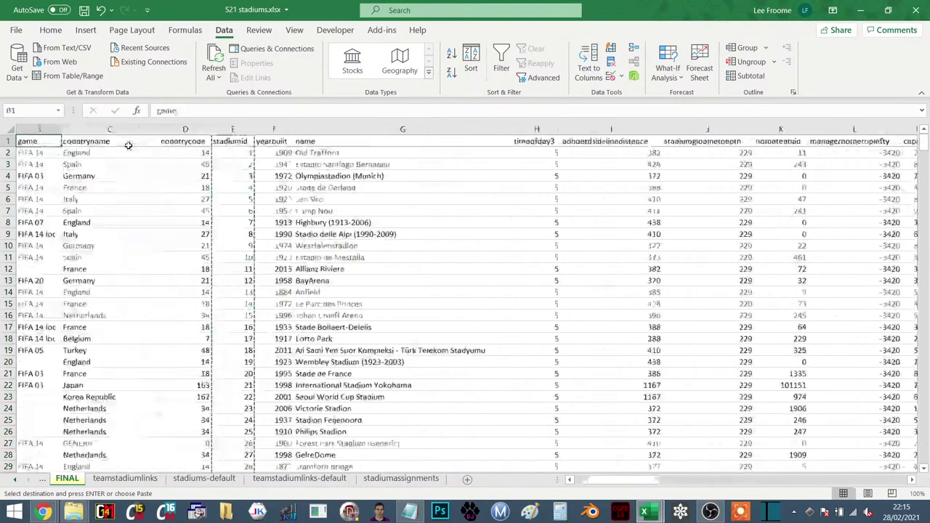
pyautogui.press('Right')
pyautogui.press('Right')
pyautogui.press('Right')
pyautogui.press('Right')
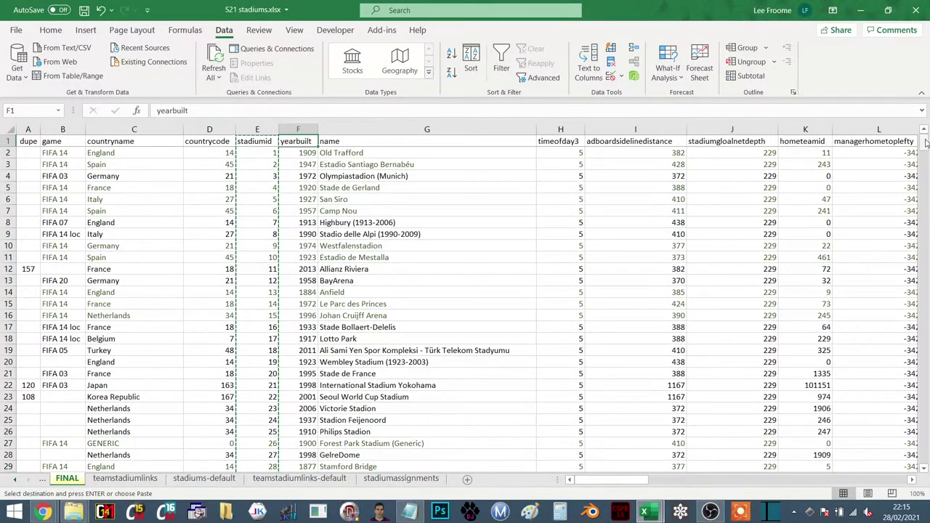
pyautogui.moveTo(925, 143); pyautogui.dragTo(923, 381)
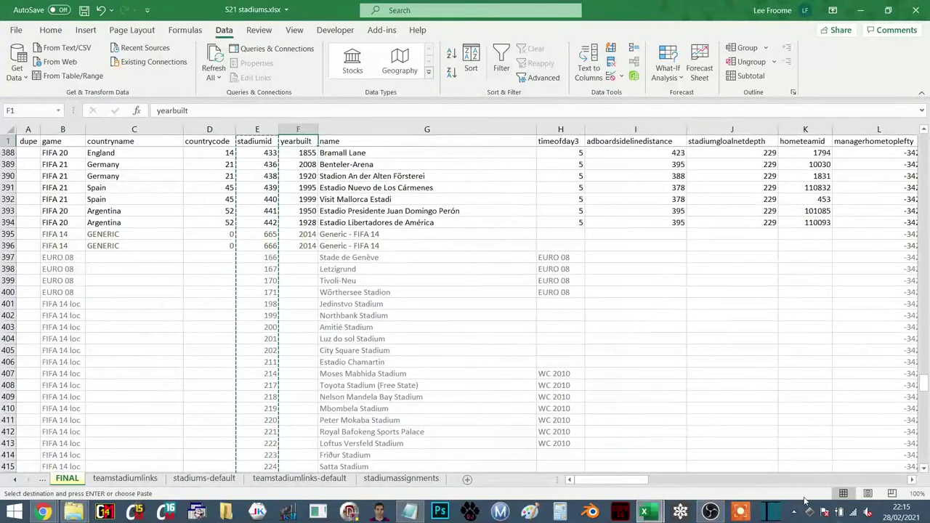
pyautogui.moveTo(637, 479); pyautogui.dragTo(895, 480)
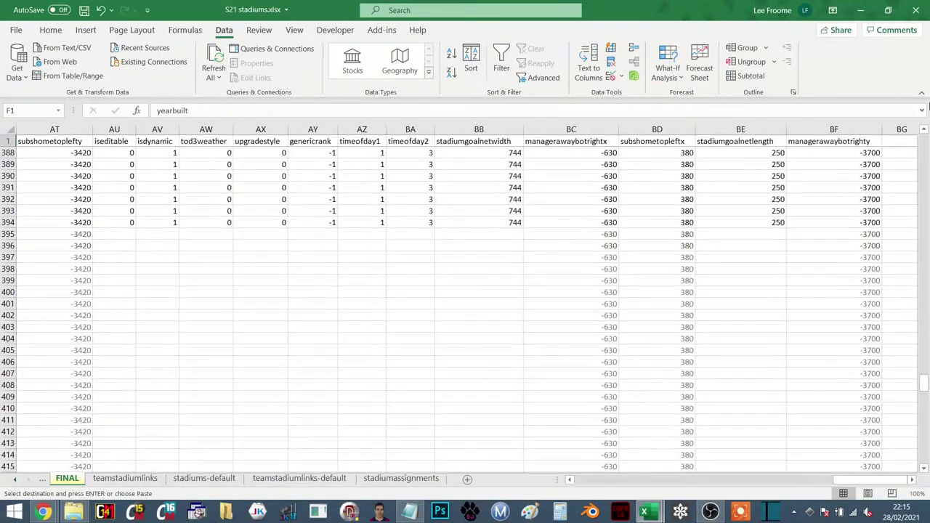
pyautogui.keyDown('shift'); pyautogui.click(857, 199); pyautogui.keyUp('shift')
# Step: Switch to File Explorer, replace the contents of stadiums.txt in FM_temp with the copied stadium data, and save the file
pyautogui.hotkey('alt', 'Tab')
pyautogui.hotkey('alt', 'Tab')
pyautogui.hotkey('alt', 'Tab')
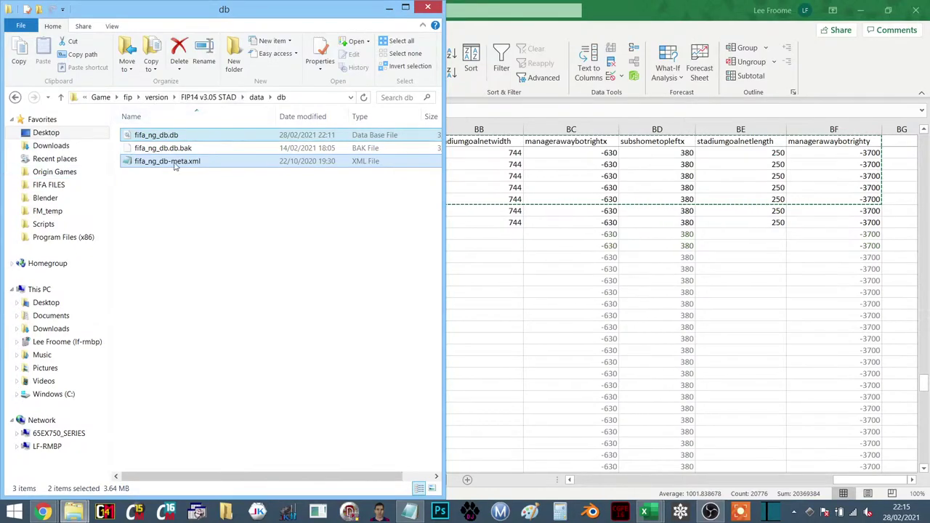
pyautogui.click(48, 211)
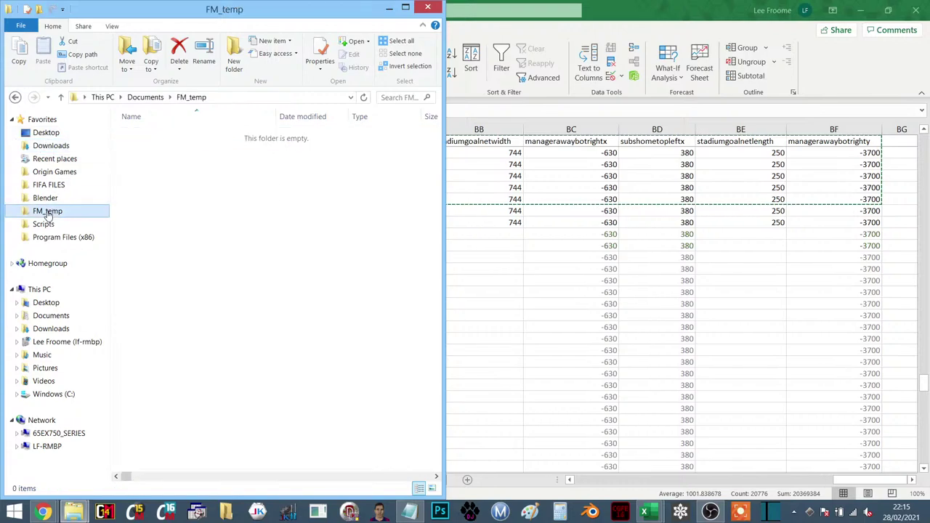
pyautogui.doubleClick(157, 200)
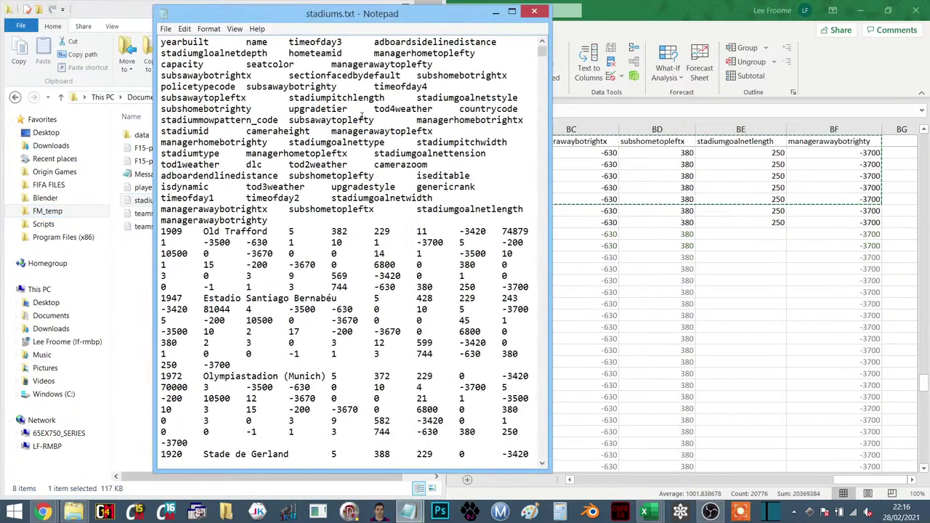
pyautogui.hotkey('ctrl', 'a')
pyautogui.hotkey('ctrl', 'End')
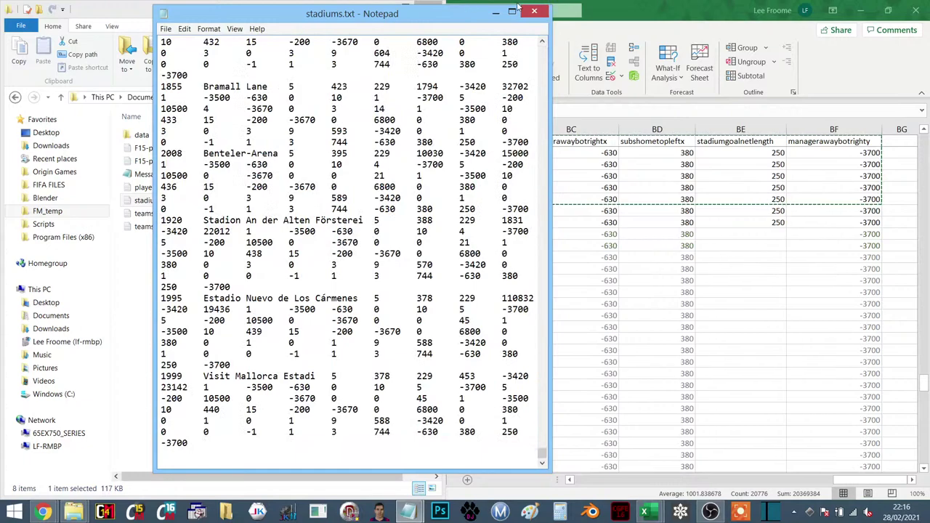
pyautogui.click(534, 11)
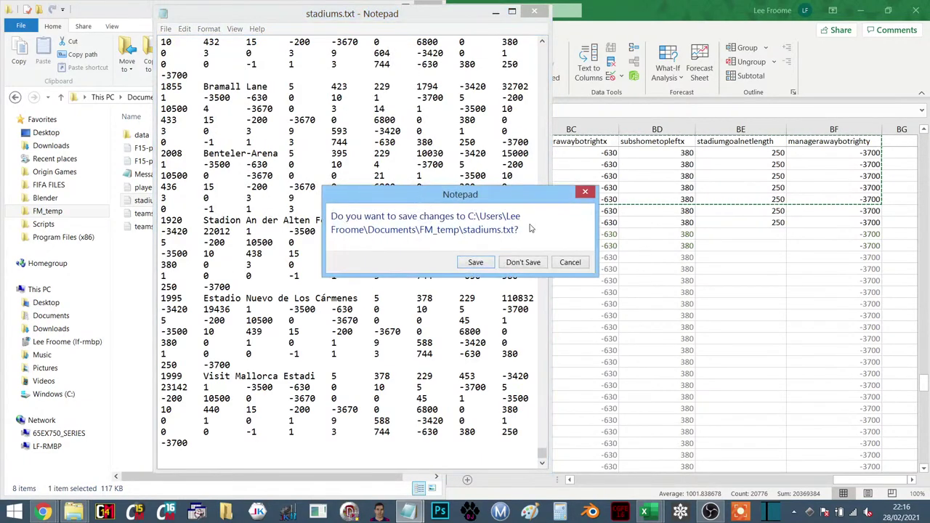
pyautogui.click(476, 262)
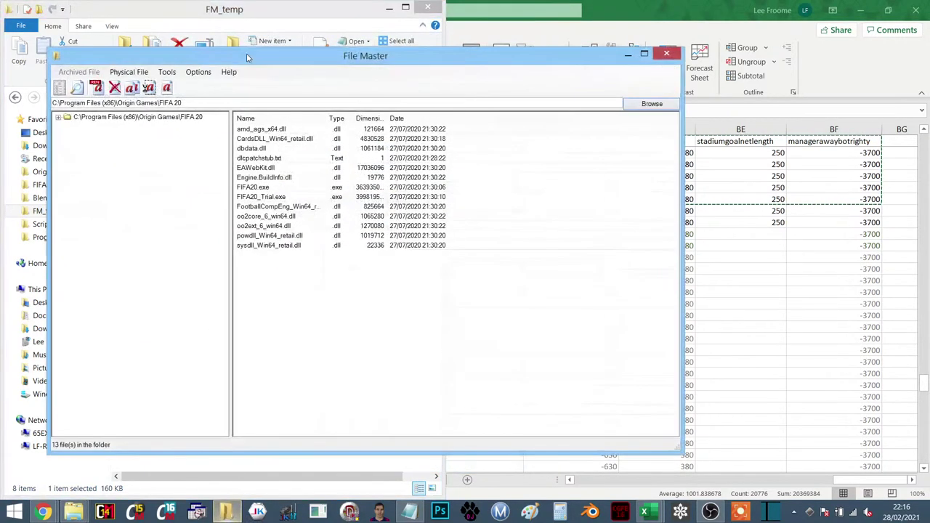
# Step: Switch to DB Master and start opening a database, bringing up the XML descriptor file selection
pyautogui.click(193, 511)
pyautogui.click(80, 92)
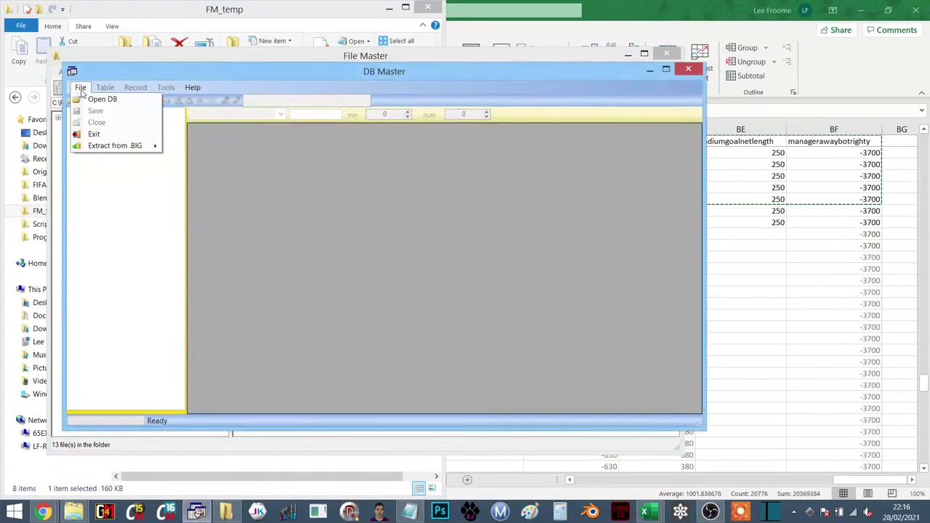
pyautogui.click(80, 92)
pyautogui.click(80, 91)
pyautogui.click(83, 100)
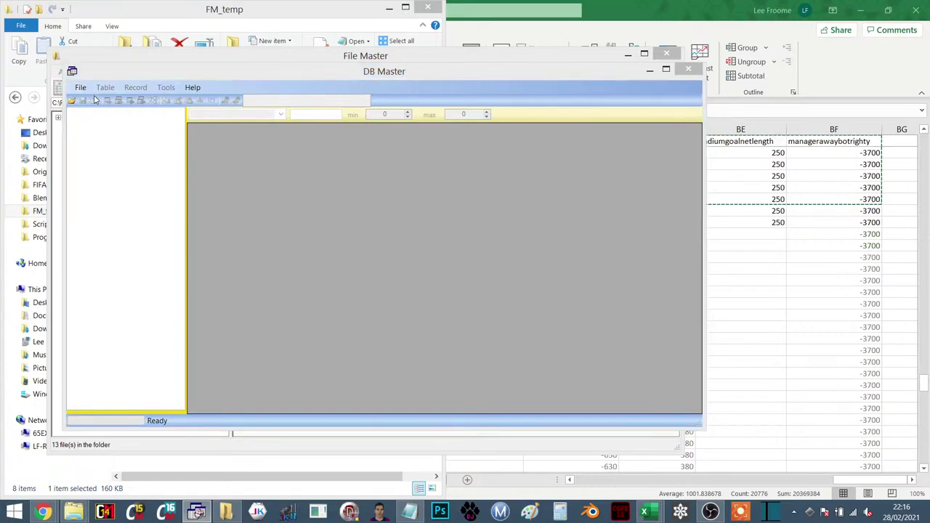
pyautogui.scroll(3, 164, 181)
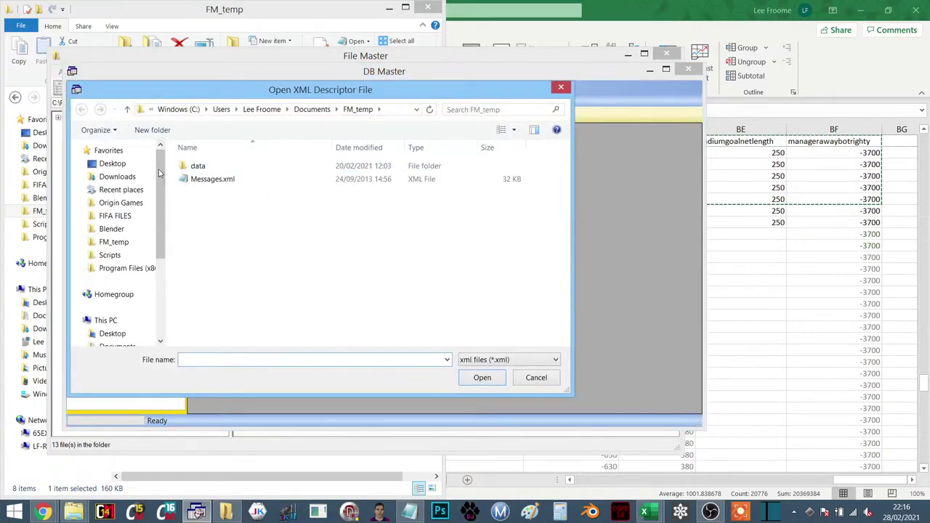
pyautogui.scroll(-3, 128, 224)
pyautogui.scroll(3, 163, 162)
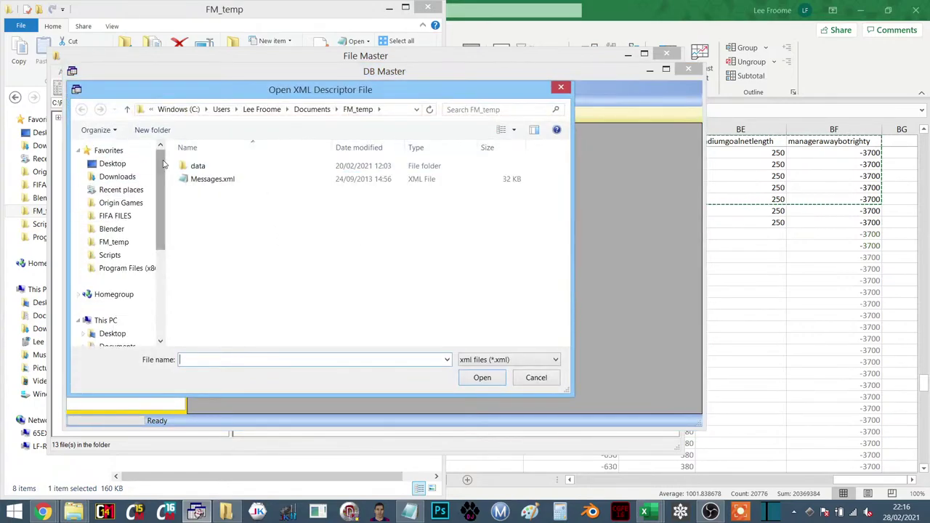
# Step: Load the fifa_ng_db database with its XML descriptor from Origin Games\FIFA 14\Game\data\db
pyautogui.click(122, 215)
pyautogui.click(125, 206)
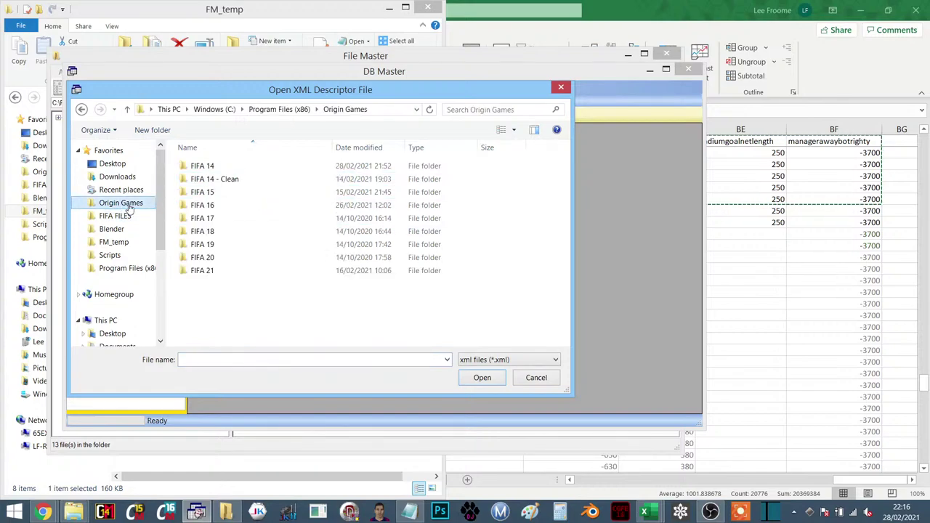
pyautogui.doubleClick(198, 167)
pyautogui.doubleClick(200, 179)
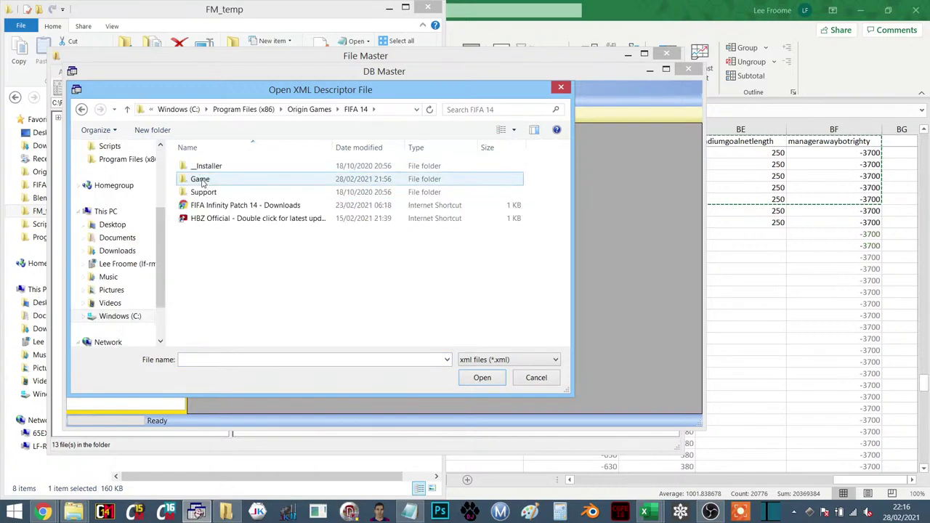
pyautogui.doubleClick(195, 176)
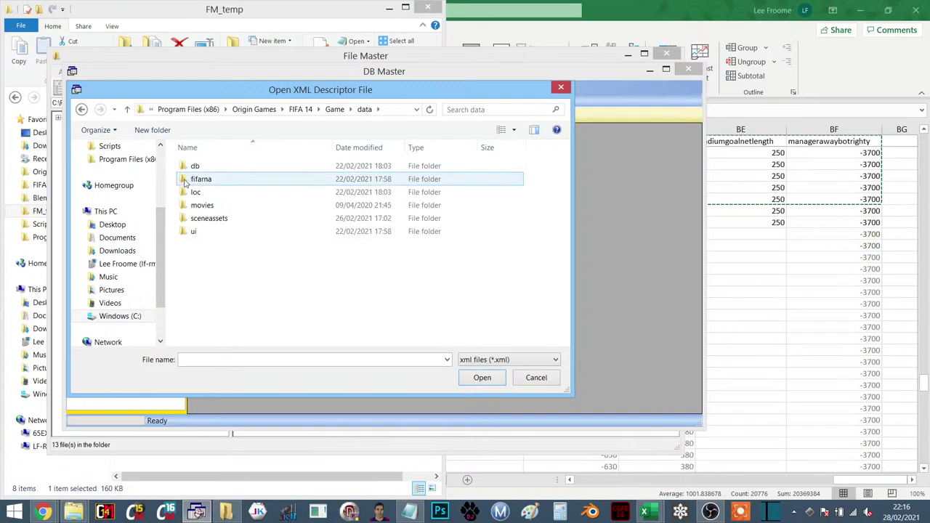
pyautogui.doubleClick(197, 167)
pyautogui.click(197, 167)
pyautogui.doubleClick(197, 167)
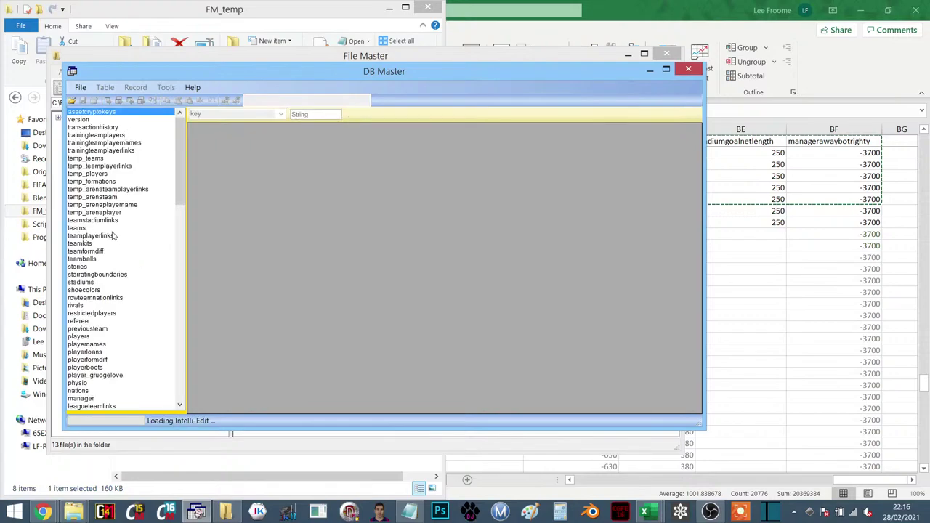
# Step: Import stadiums.txt from the FM_temp folder into the stadiums table of the database
pyautogui.click(86, 283)
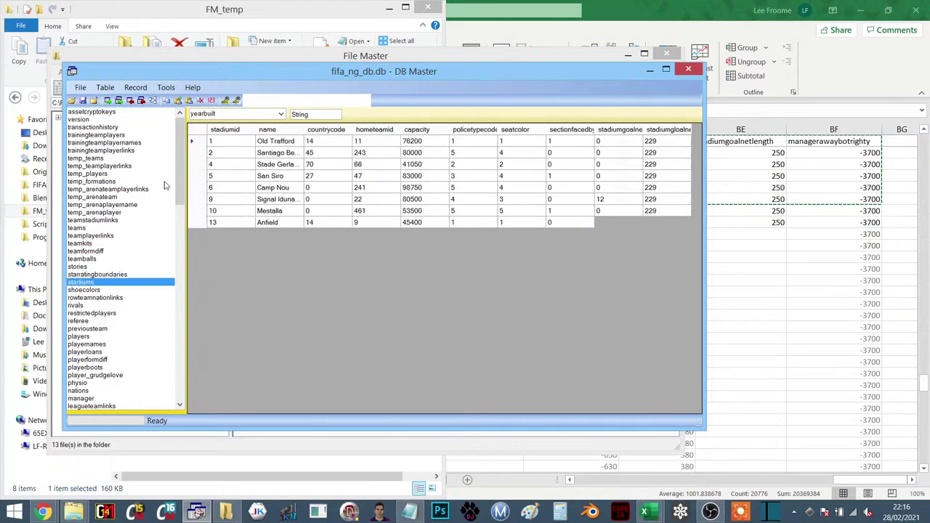
pyautogui.click(130, 102)
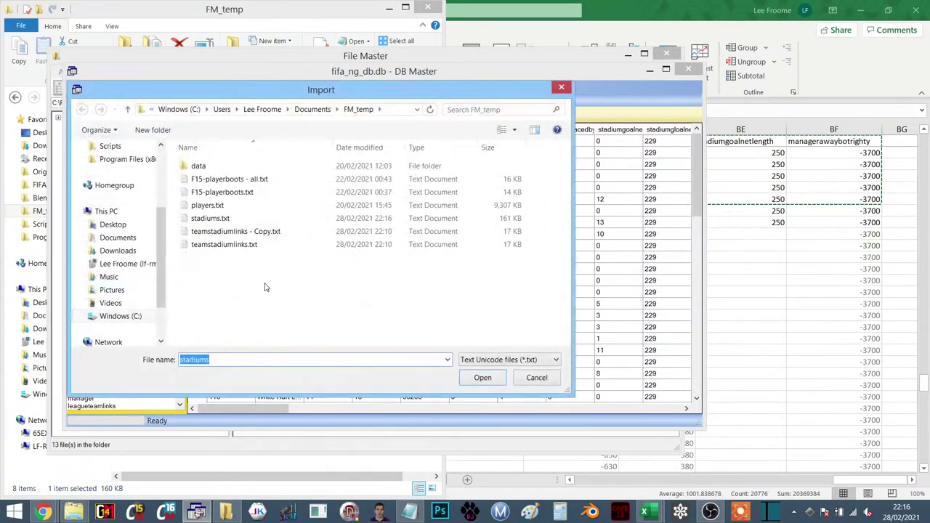
pyautogui.click(494, 377)
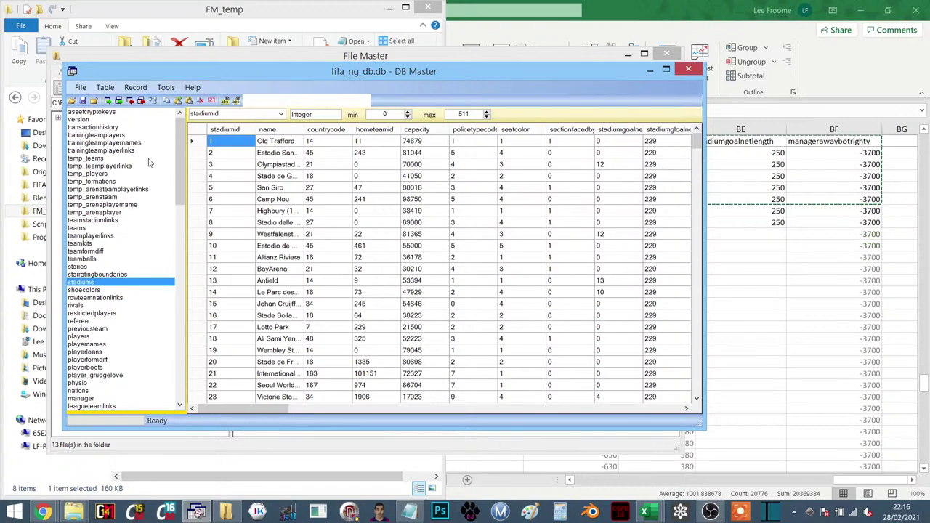
# Step: Close DB Master and File Master and launch FIFA 14 from the installed apps
pyautogui.click(688, 69)
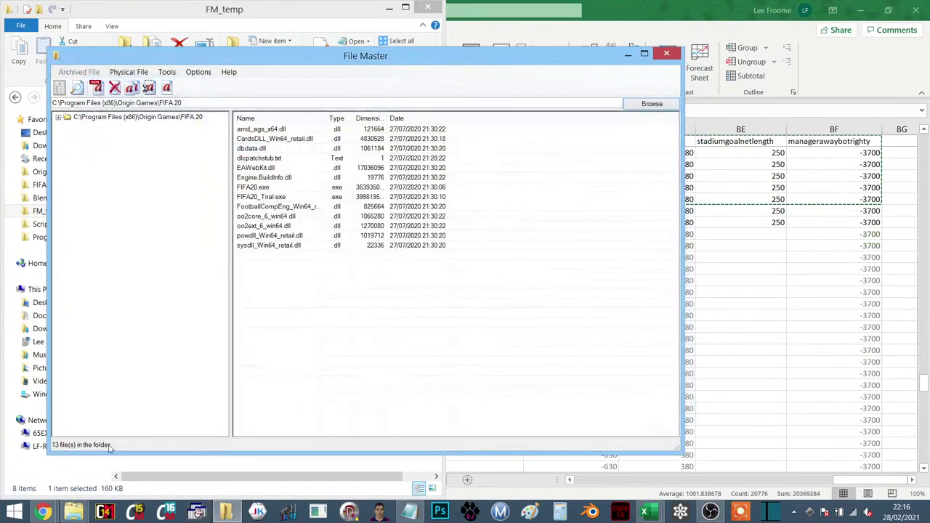
pyautogui.click(666, 54)
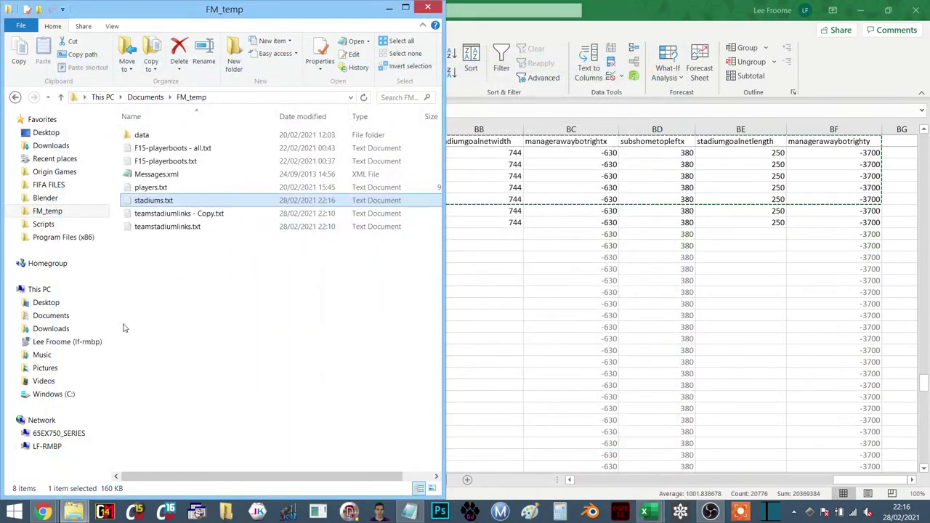
pyautogui.click(17, 514)
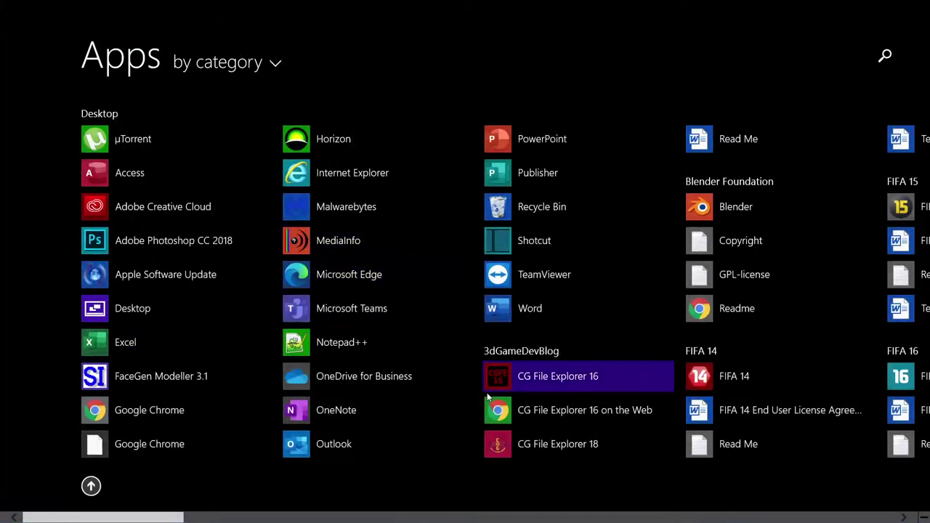
pyautogui.click(725, 372)
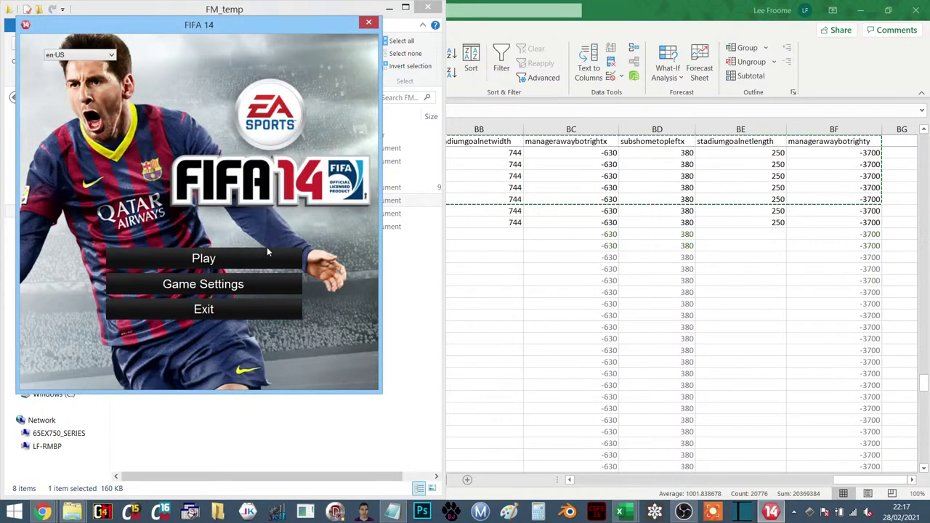
# Step: Start playing FIFA 14 from its launcher, keep English as the language and continue past the title screen
pyautogui.click(246, 265)
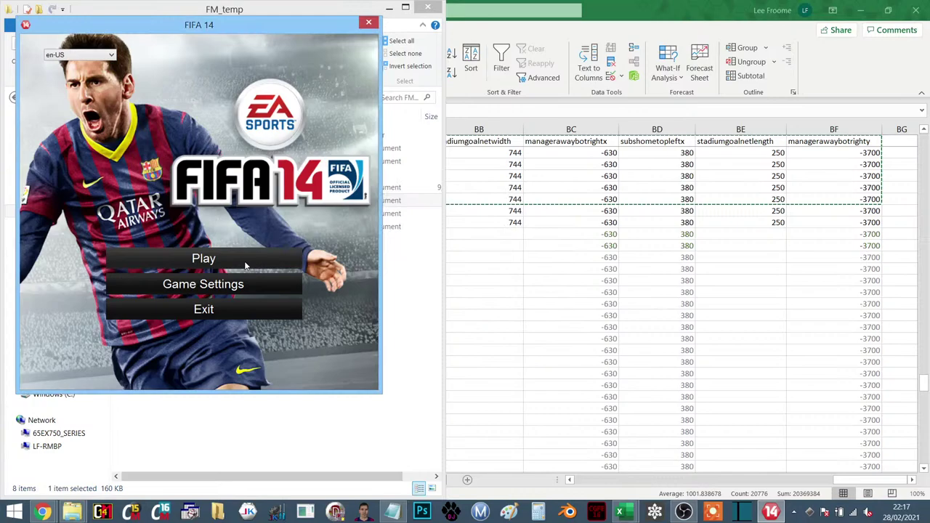
pyautogui.click(244, 263)
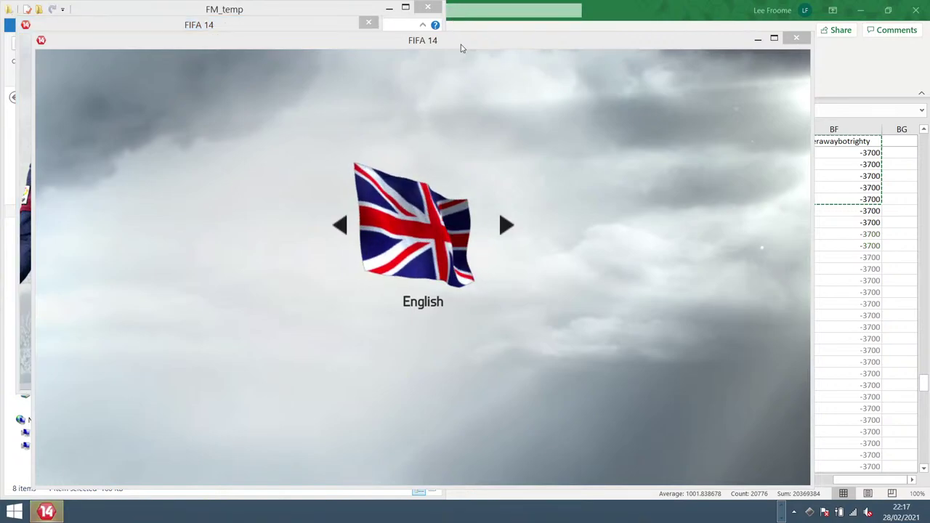
pyautogui.click(460, 48)
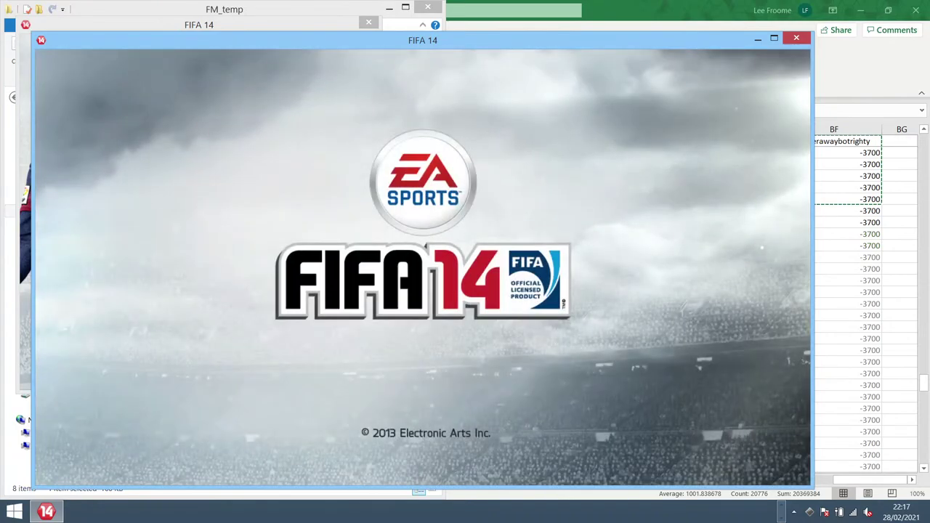
pyautogui.press('space')
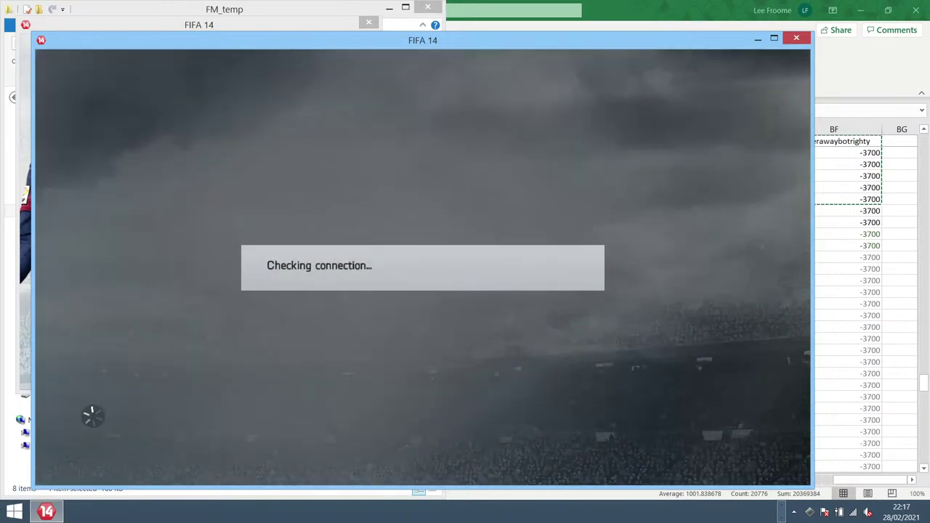
pyautogui.press('Return')
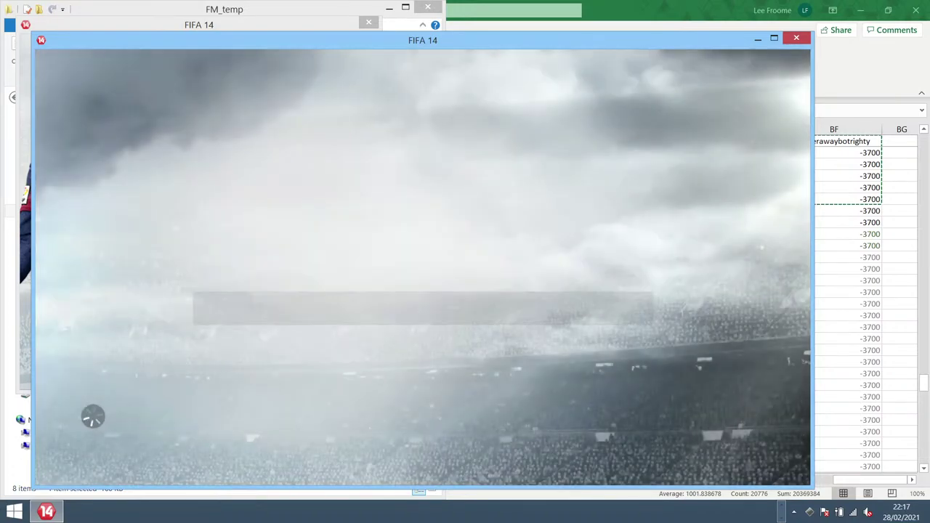
# Step: Load the Personal Settings 1 file, confirm proceeding and continue to the home menu
pyautogui.press('Down')
pyautogui.press('Return')
pyautogui.press('Up')
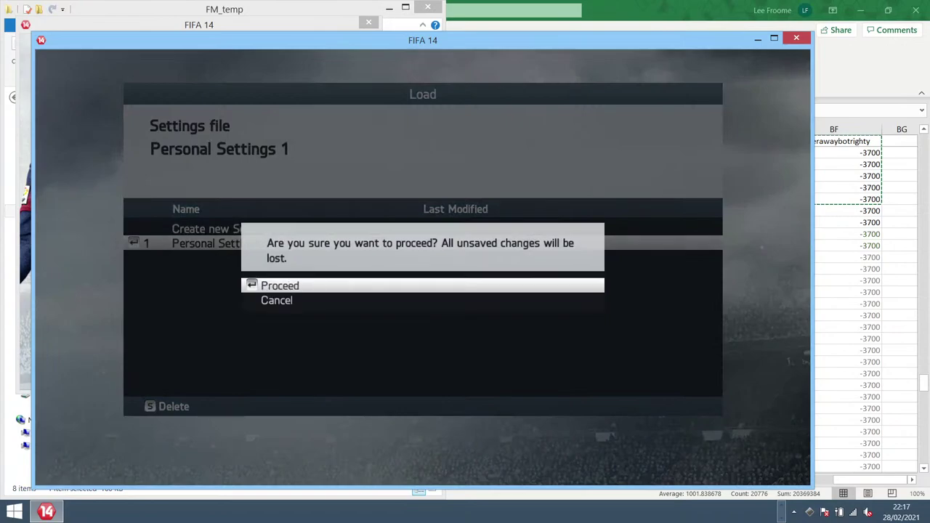
pyautogui.press('Return')
pyautogui.press('Return')
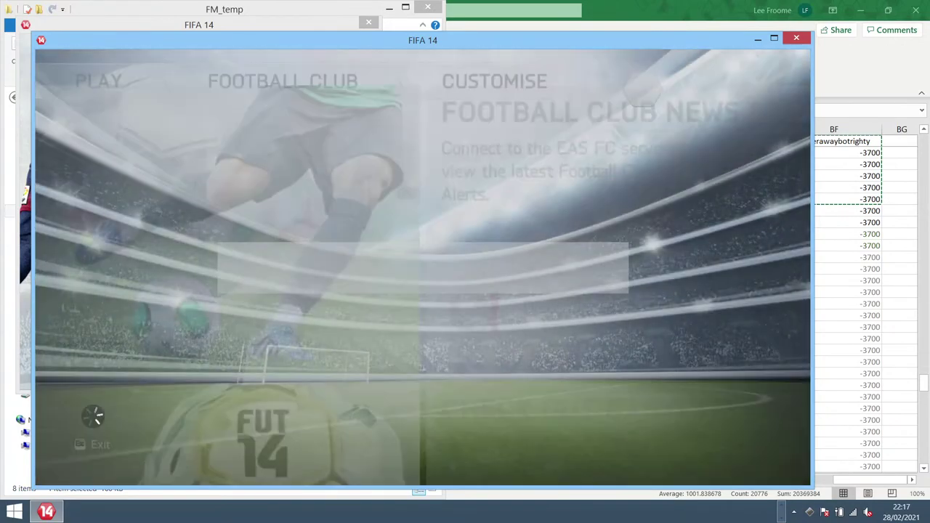
pyautogui.press('Return')
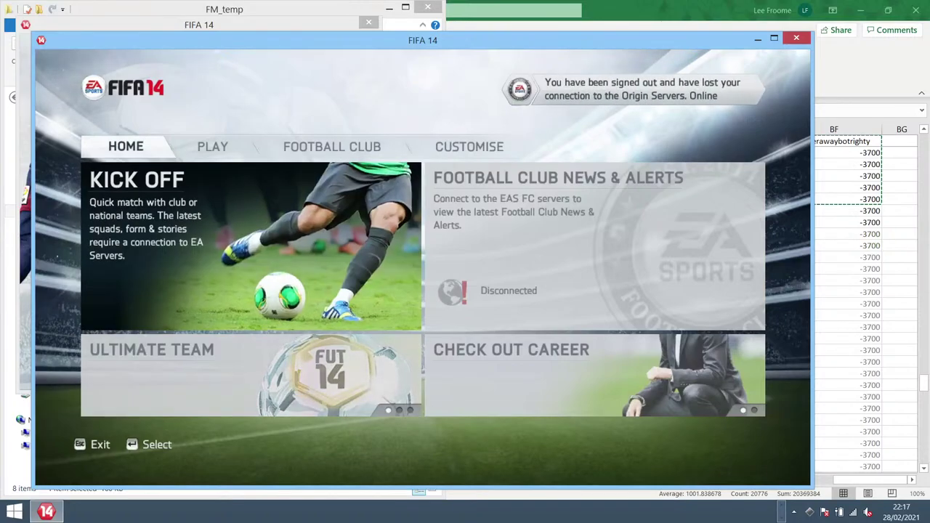
# Step: Set up a Kick Off match between Arsenal and Tottenham without selecting a side, accepting the kits for both teams
pyautogui.press('Return')
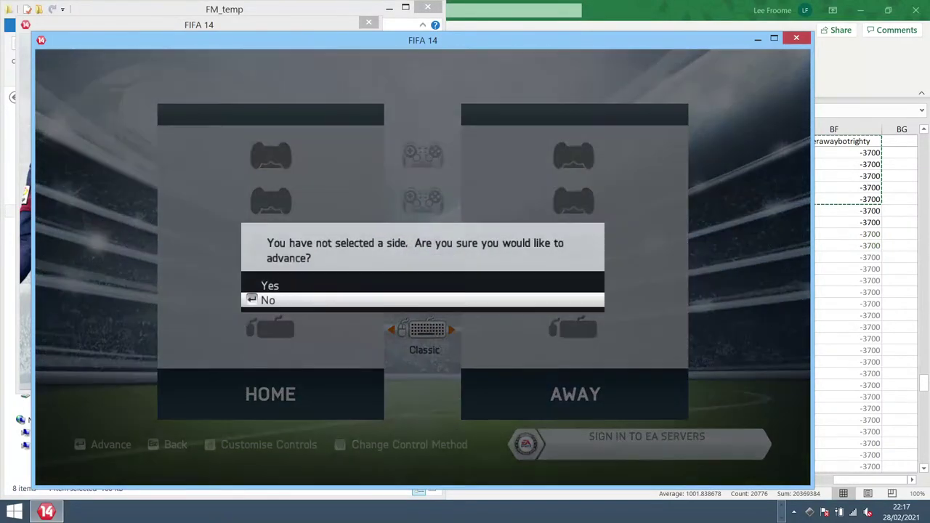
pyautogui.press('Return')
pyautogui.press('Return')
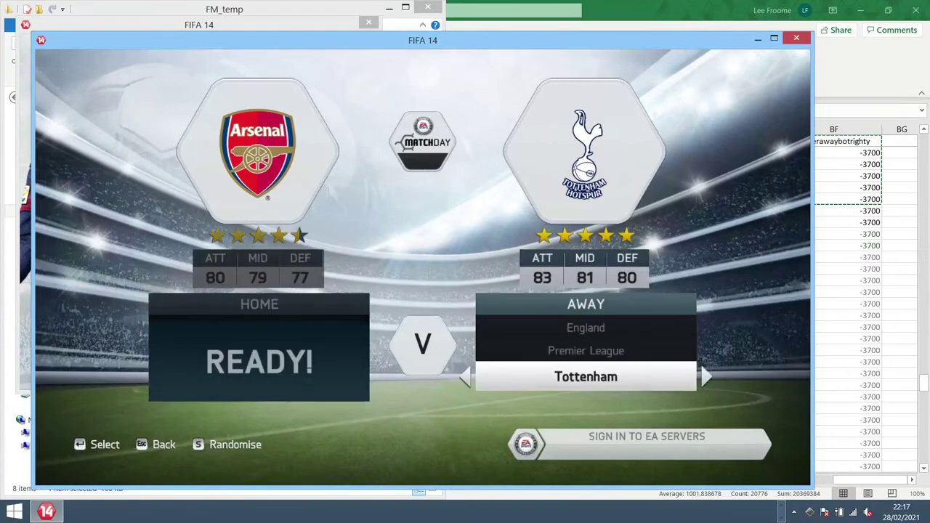
pyautogui.press('Return')
pyautogui.press('Return')
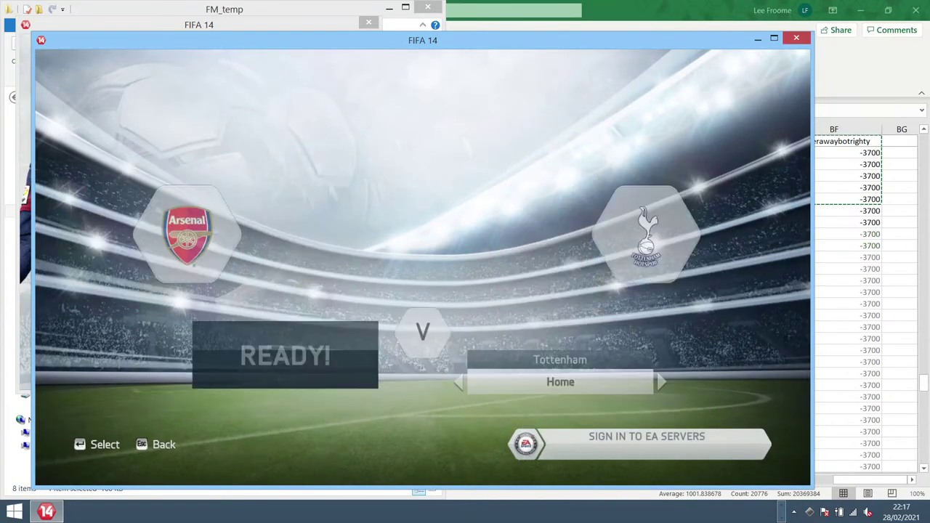
# Step: Open the match's game settings and go to the Stadium option
pyautogui.press('Down')
pyautogui.press('Down')
pyautogui.press('Return')
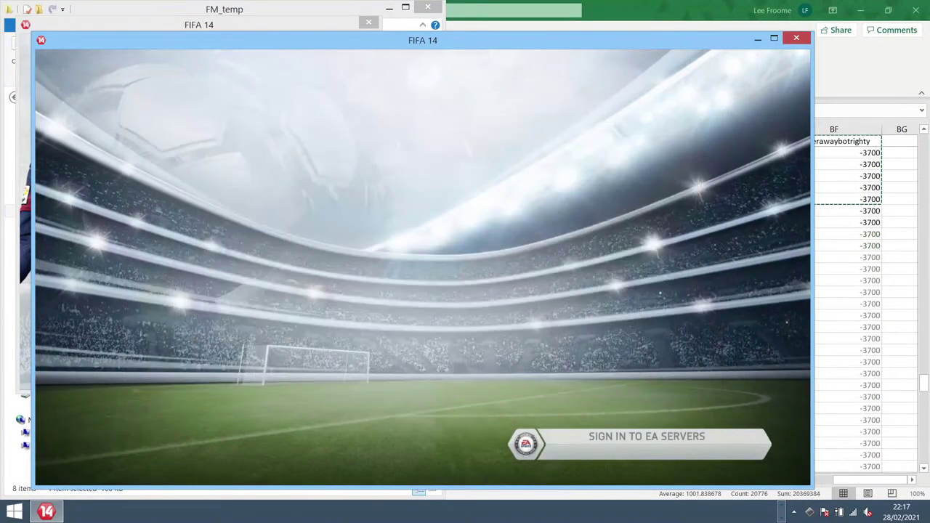
pyautogui.press('Up')
pyautogui.press('Up')
pyautogui.press('Down')
pyautogui.press('Down')
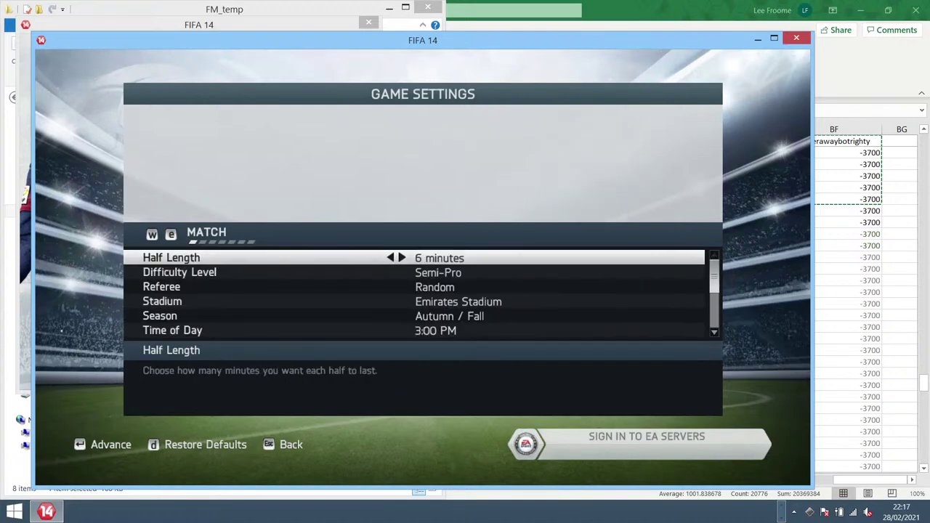
pyautogui.press('Down')
pyautogui.press('Down')
pyautogui.press('Down')
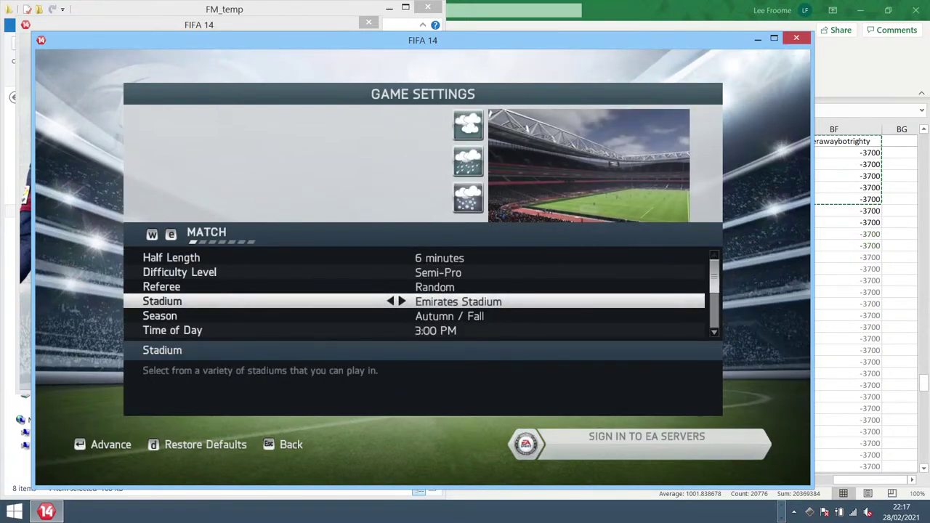
# Step: Look through the available stadiums, set the match stadium to Soccer City Stadium and return to the match overview
pyautogui.press('Right')
pyautogui.press('Right')
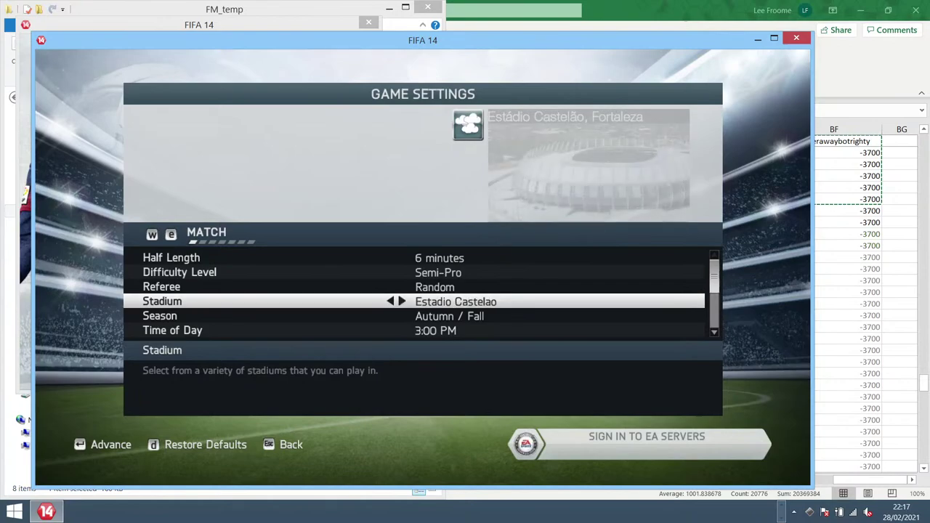
pyautogui.press('Right')
pyautogui.press('Right')
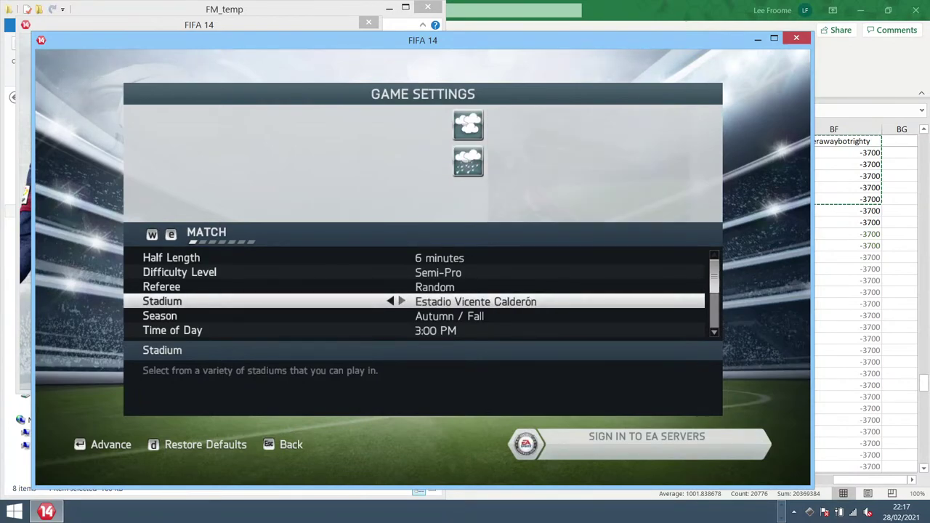
pyautogui.press('Right')
pyautogui.press('Right')
pyautogui.press('Right')
pyautogui.press('Right')
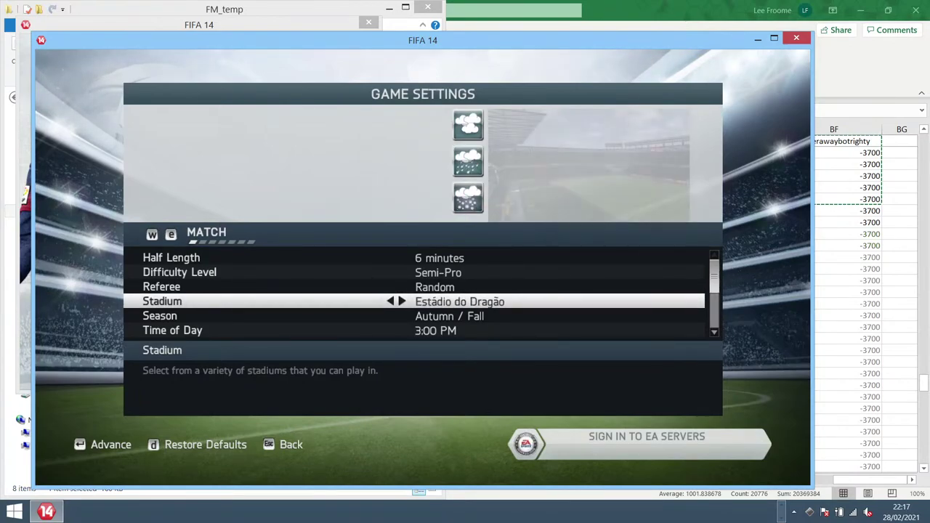
pyautogui.press('Right')
pyautogui.press('Left')
pyautogui.press('Left')
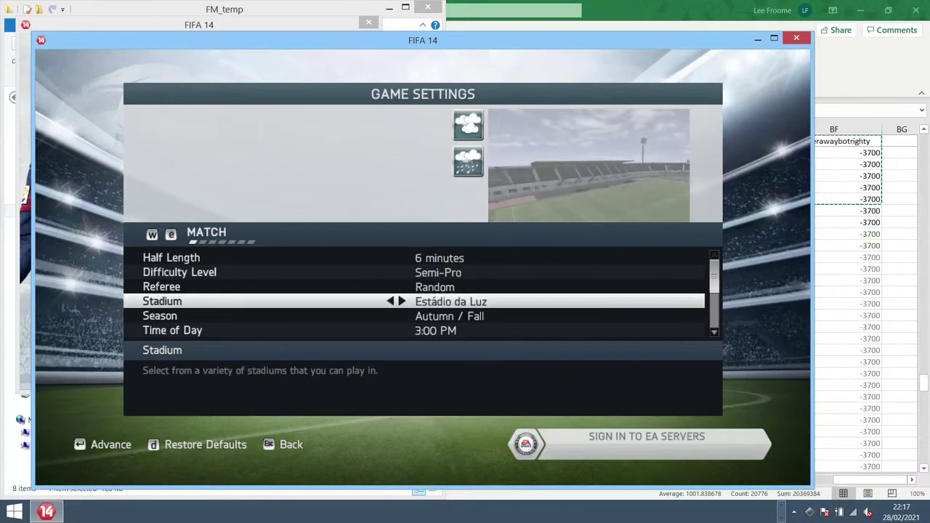
pyautogui.press('Right')
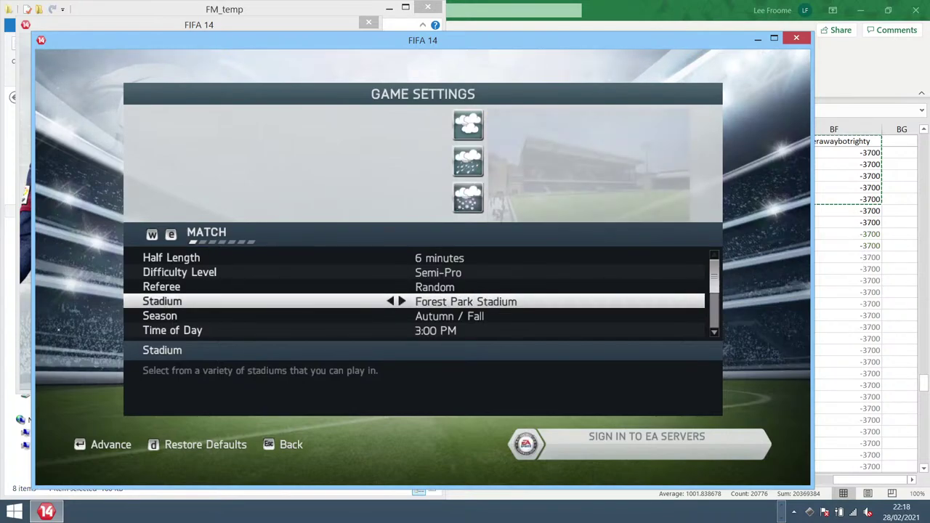
pyautogui.press('Right')
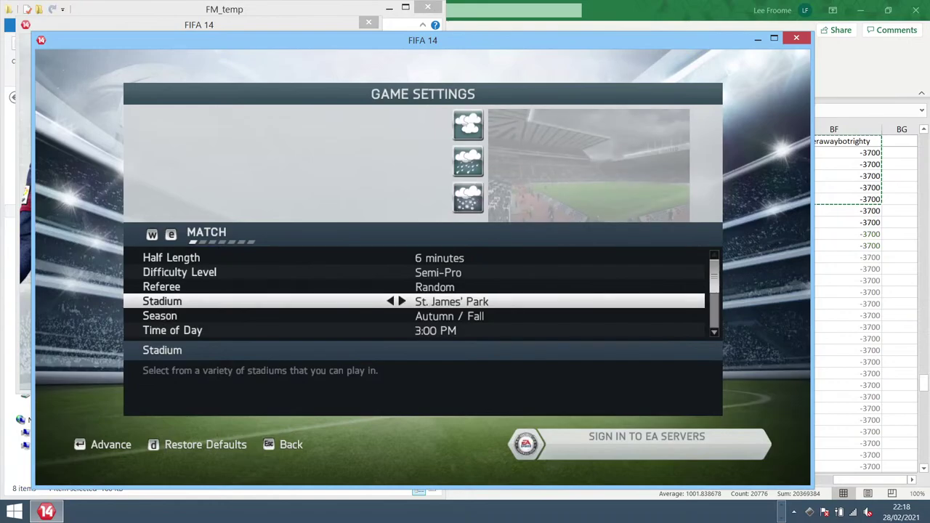
pyautogui.press('Left')
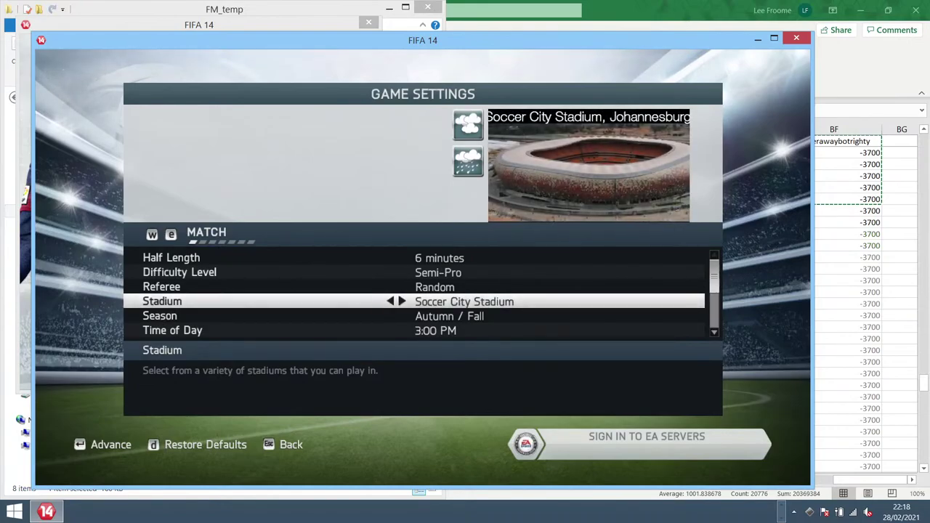
pyautogui.press('Escape')
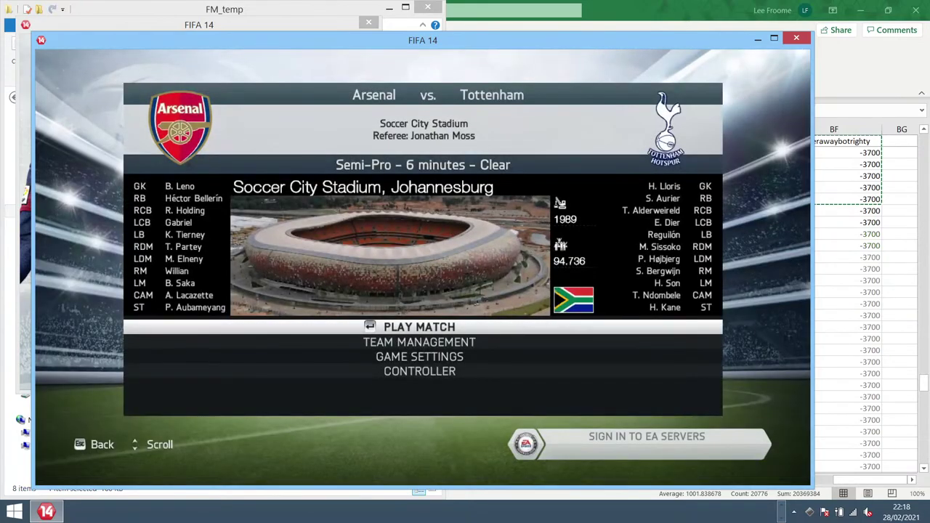
# Step: Start the Arsenal versus Tottenham match and leave the free kick practice
pyautogui.press('Return')
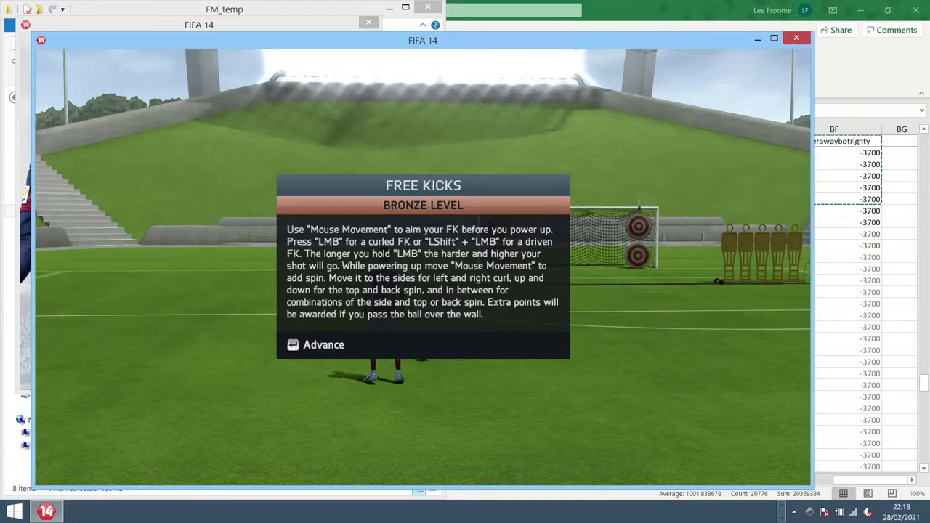
pyautogui.press('Escape')
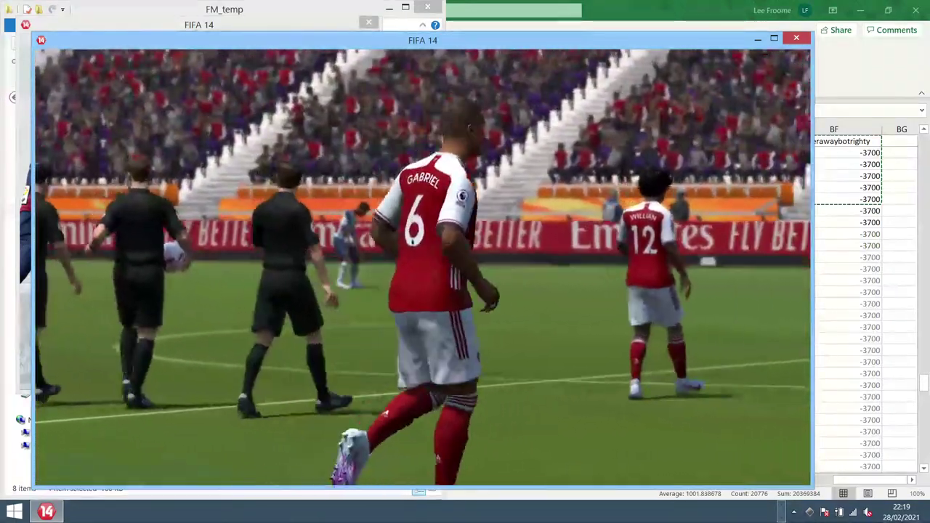
# Step: Switch to the YouTube live chat window, highlight the question about the Romanian Casa Liga 1 format, and return to the FIFA 14 match
pyautogui.hotkey('alt', 'Tab')
pyautogui.press('Tab')
pyautogui.press('Tab')
pyautogui.press('Tab')
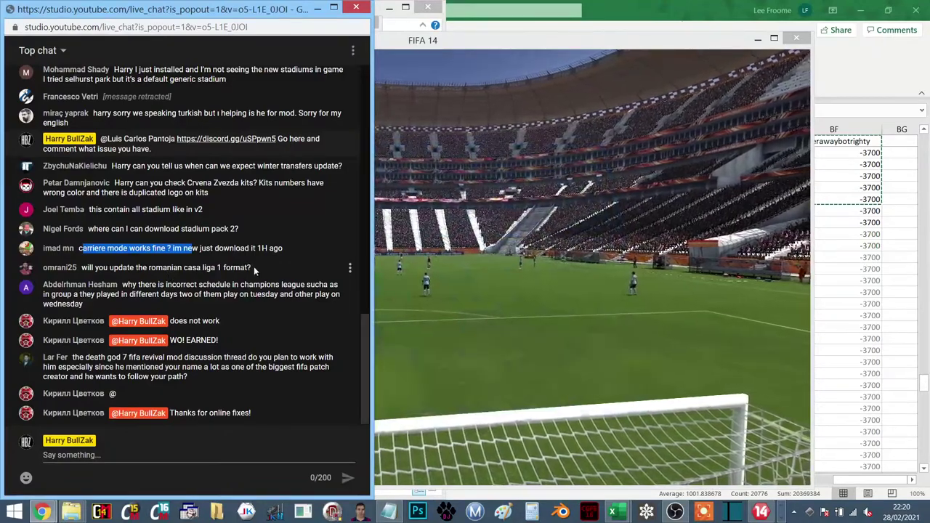
pyautogui.moveTo(251, 267); pyautogui.dragTo(109, 267)
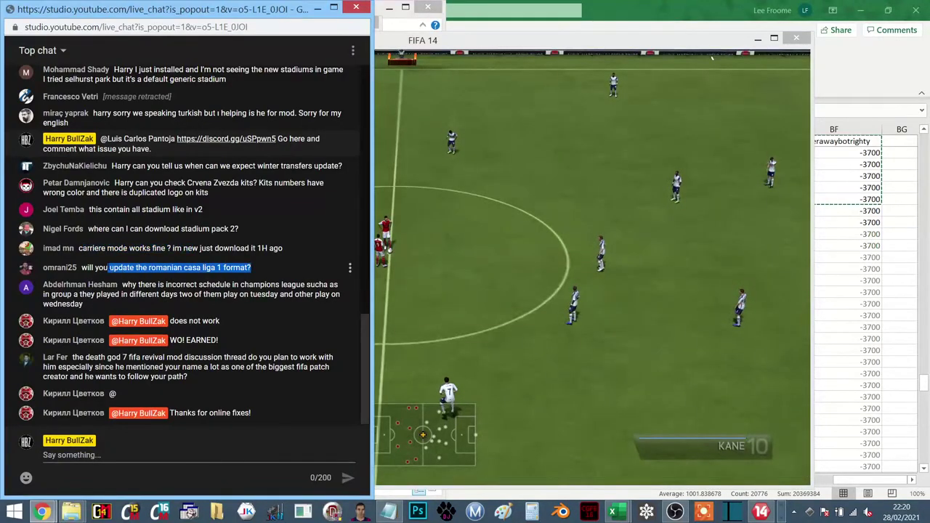
pyautogui.click(480, 45)
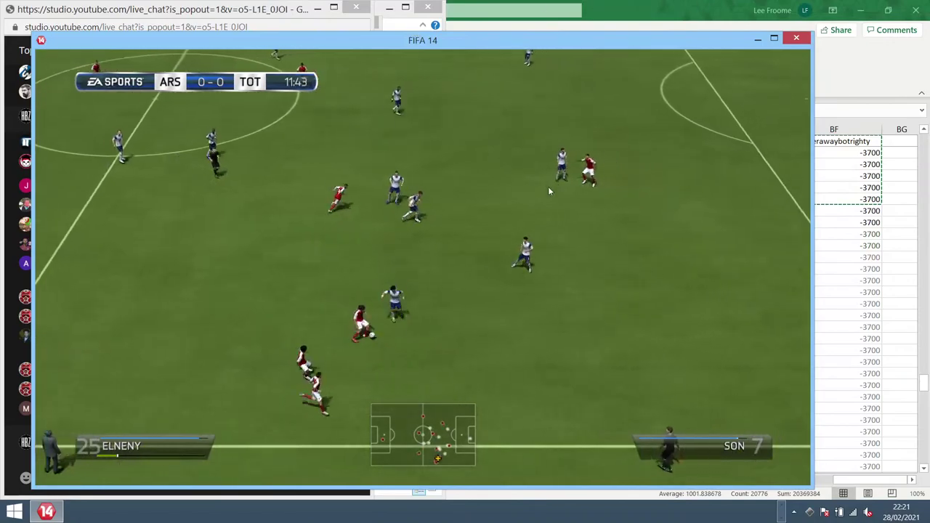
# Step: Pause the running match and restart it from the end match options
pyautogui.press('Escape')
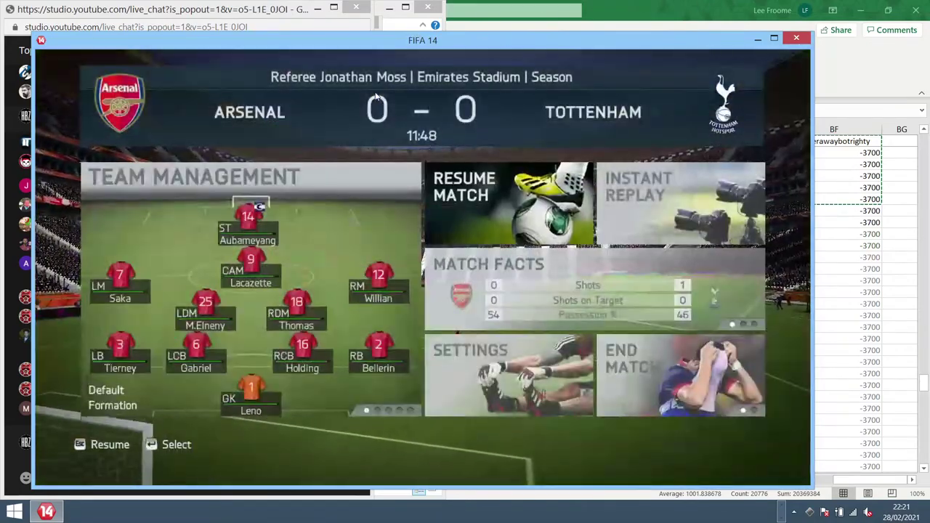
pyautogui.press('Down')
pyautogui.press('Right')
pyautogui.press('Return')
pyautogui.press('Up')
pyautogui.press('Up')
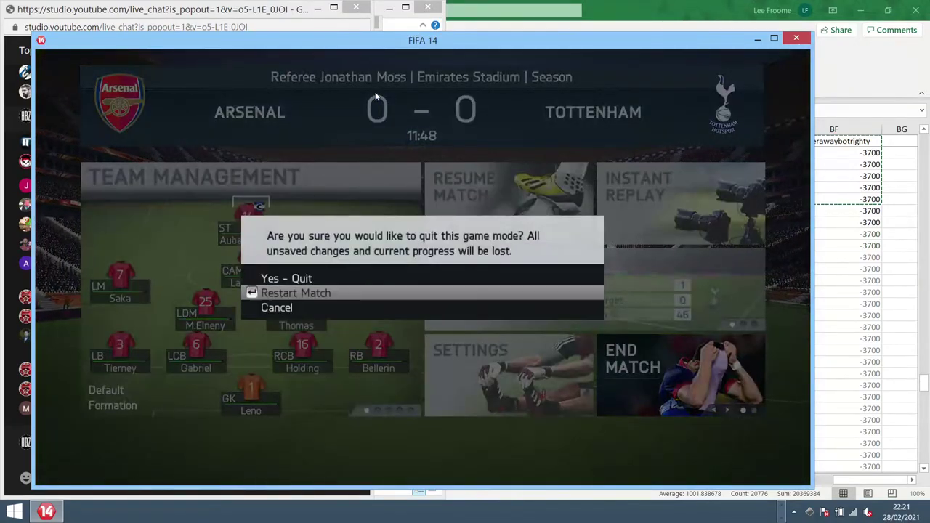
pyautogui.press('Return')
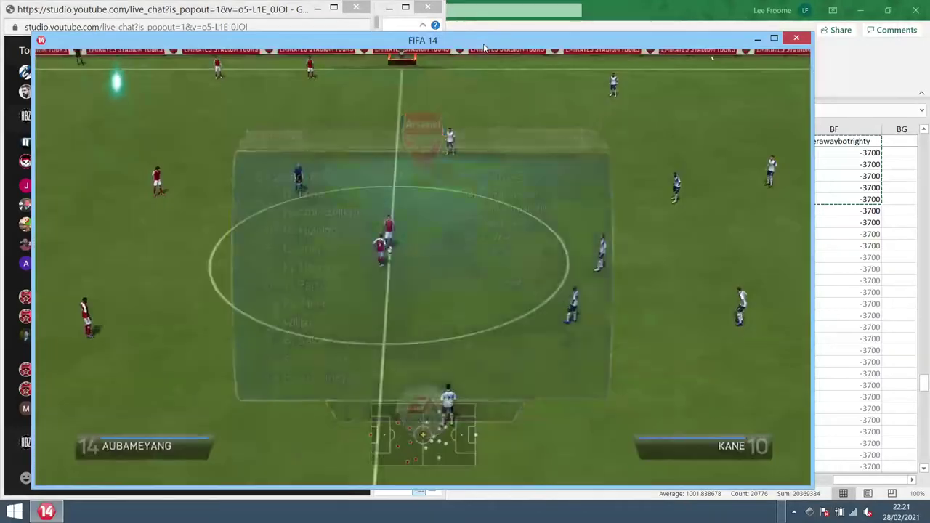
# Step: Pause the match at kick-off and quit it to get back to the home menu
pyautogui.press('Escape')
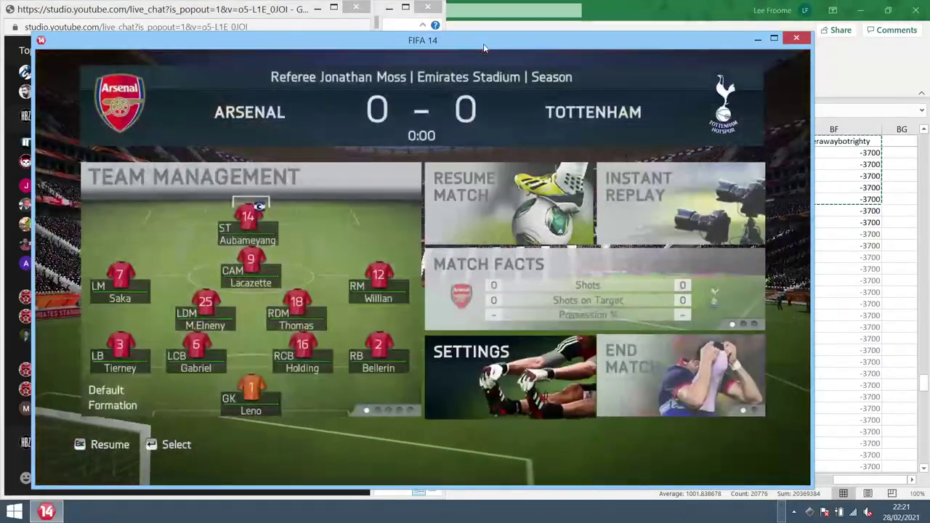
pyautogui.press('Down')
pyautogui.press('Down')
pyautogui.press('Right')
pyautogui.press('Return')
pyautogui.press('Return')
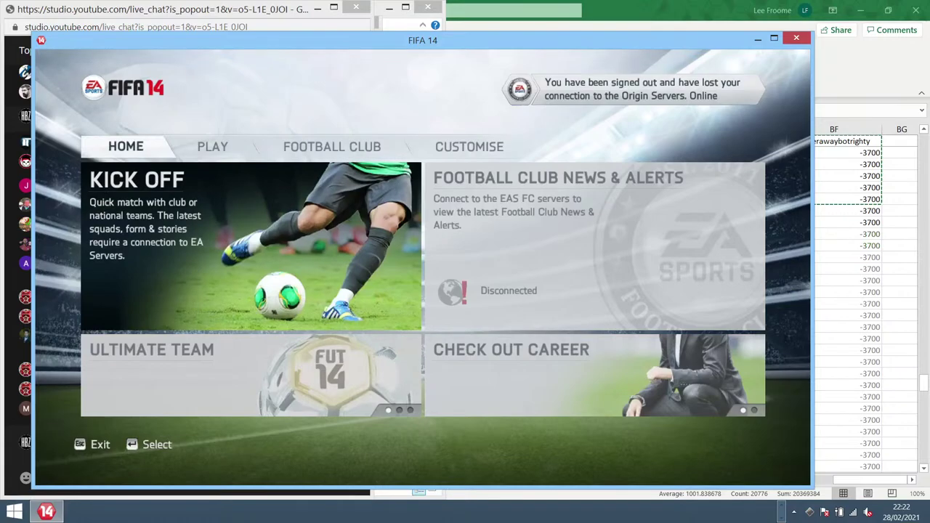
# Step: Begin a new Kick Off match and advance to team selection with no side chosen
pyautogui.press('Return')
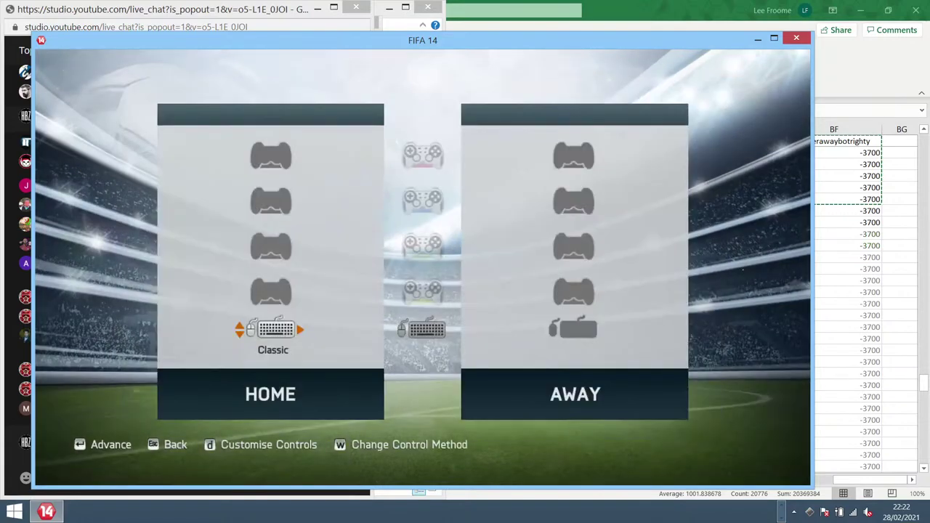
pyautogui.press('Right')
pyautogui.press('Return')
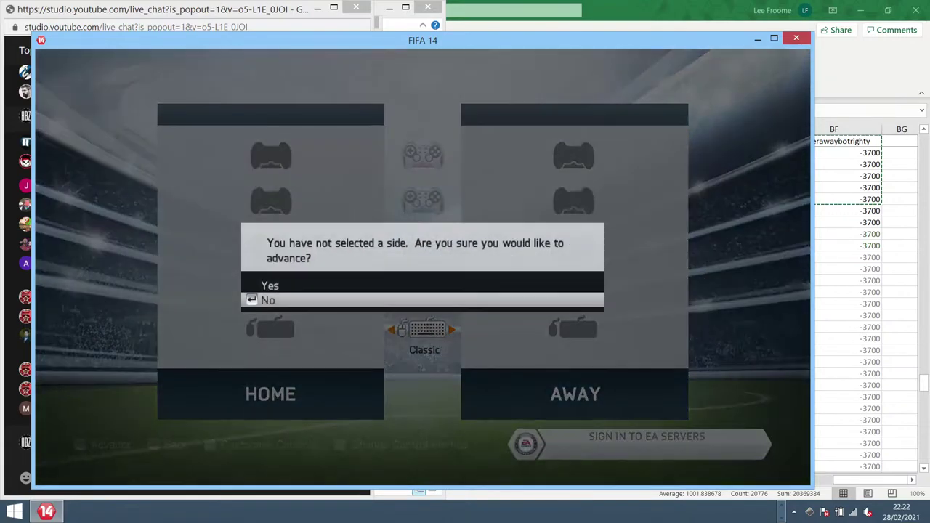
pyautogui.press('Up')
pyautogui.press('Return')
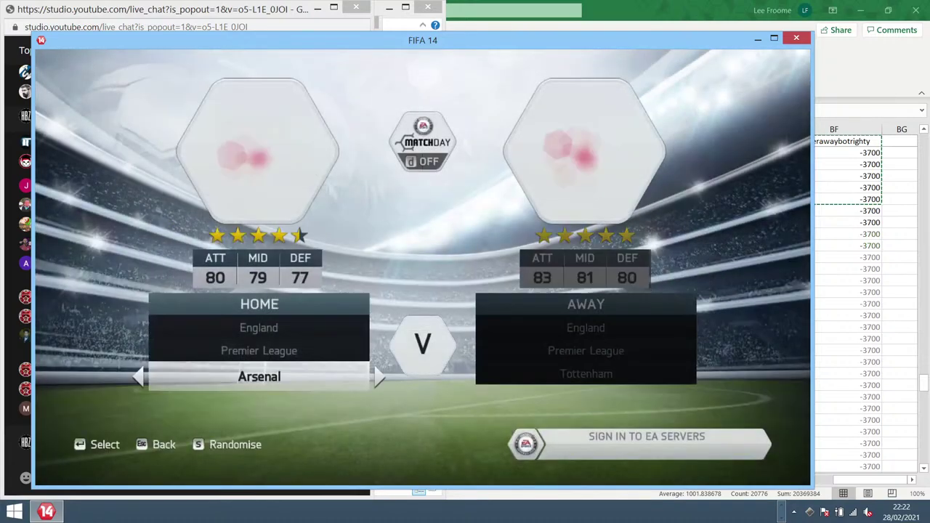
# Step: Browse the home side's country list for a league whose stadiums can be tested
pyautogui.press('Up')
pyautogui.press('Up')
pyautogui.press('Left')
pyautogui.press('Left')
pyautogui.press('Left')
pyautogui.press('Left')
pyautogui.press('Left')
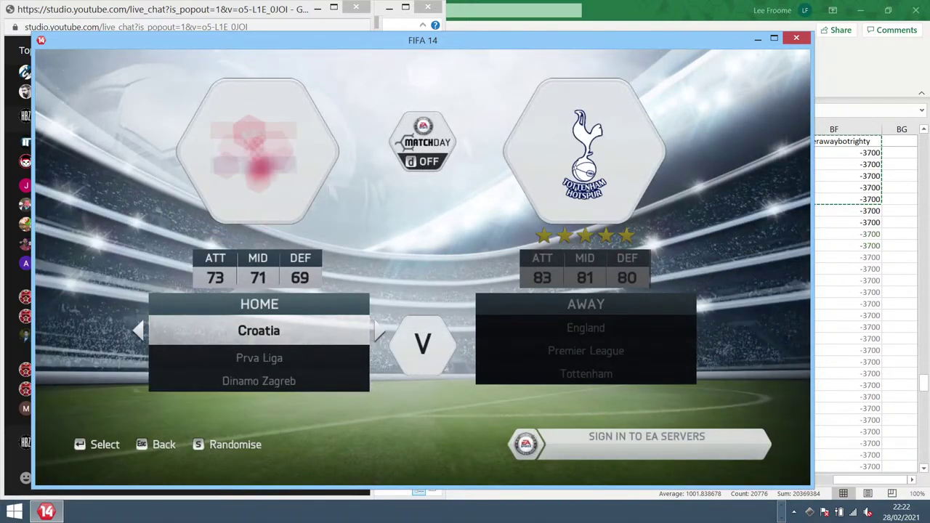
pyautogui.press('Left')
pyautogui.press('Left')
pyautogui.press('Left')
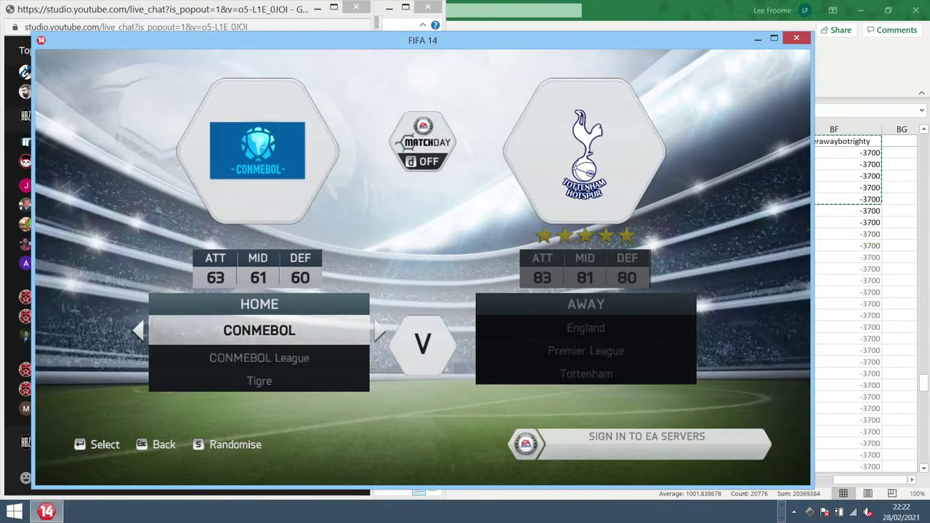
pyautogui.press('Left')
pyautogui.press('Left')
pyautogui.press('Left')
pyautogui.press('Left')
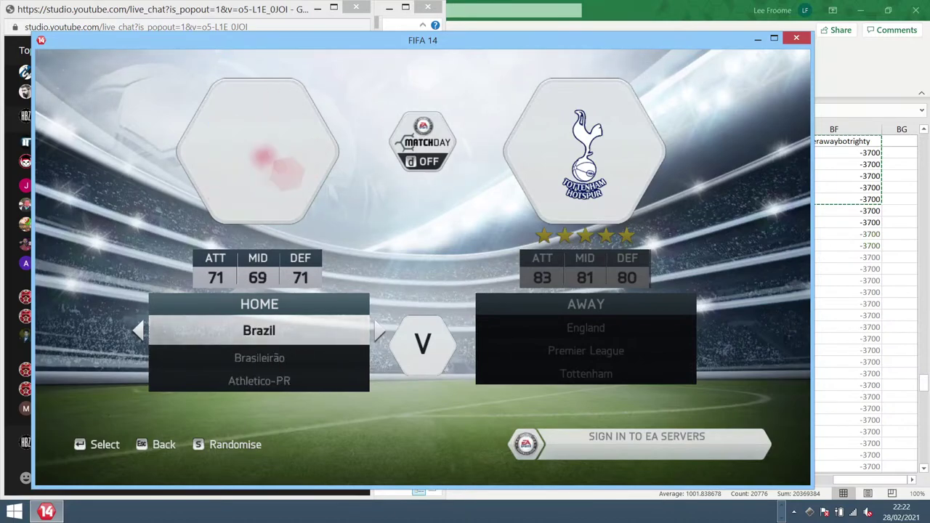
pyautogui.press('Left')
pyautogui.press('Left')
pyautogui.press('Left')
pyautogui.press('Left')
pyautogui.press('Left')
pyautogui.press('Left')
pyautogui.press('Left')
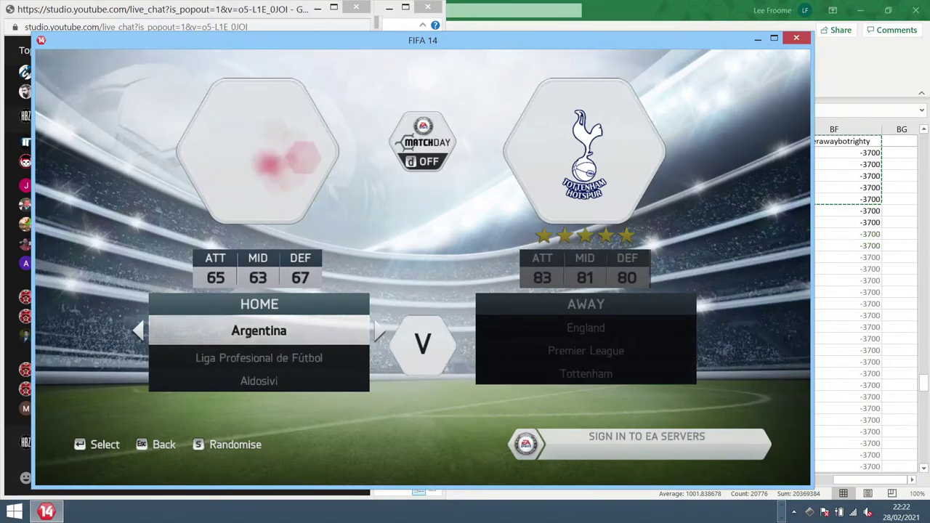
pyautogui.press('Left')
pyautogui.press('Left')
pyautogui.press('Left')
pyautogui.press('Left')
pyautogui.press('Left')
pyautogui.press('Left')
pyautogui.press('Left')
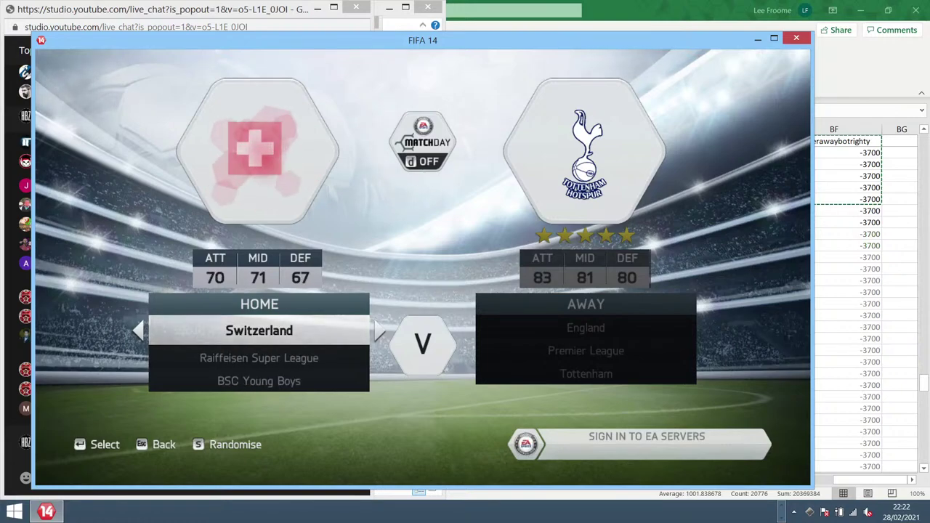
pyautogui.press('Left')
pyautogui.press('Left')
pyautogui.press('Left')
pyautogui.press('Left')
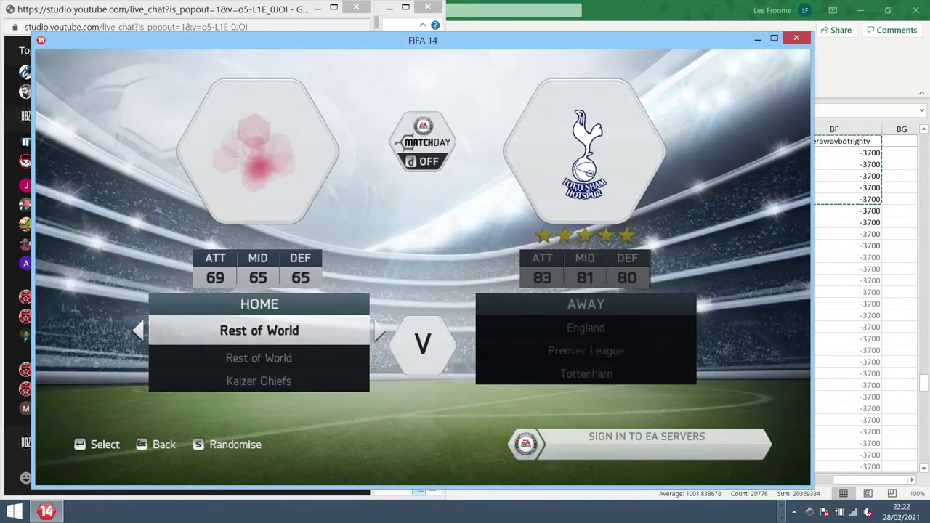
pyautogui.press('Left')
pyautogui.press('Left')
pyautogui.press('Left')
pyautogui.press('Left')
pyautogui.press('Left')
pyautogui.press('Left')
pyautogui.press('Left')
pyautogui.press('Left')
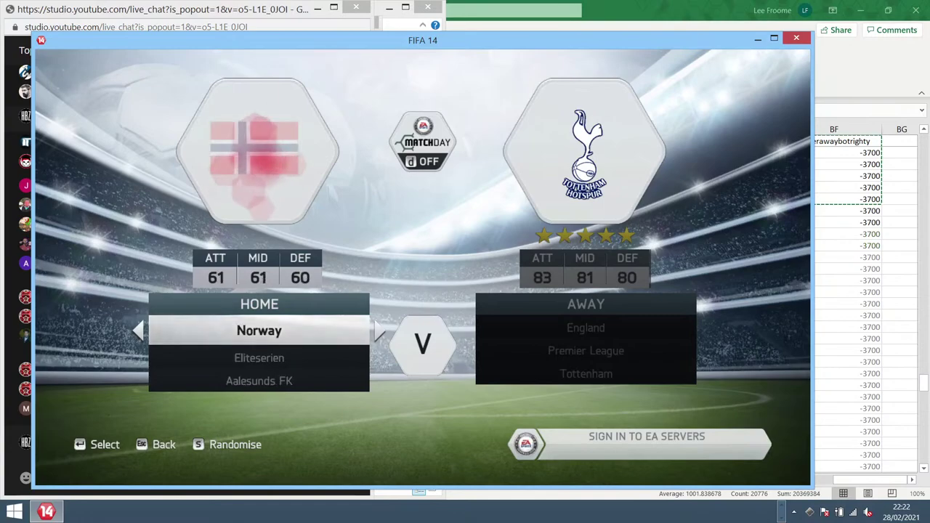
pyautogui.press('Left')
pyautogui.press('Left')
pyautogui.press('Left')
pyautogui.press('Left')
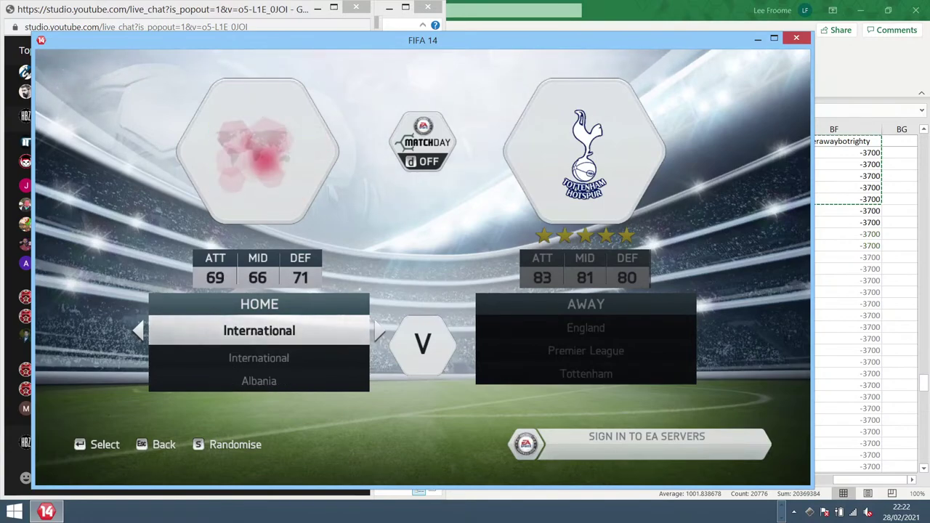
pyautogui.press('Left')
pyautogui.press('Left')
pyautogui.press('Left')
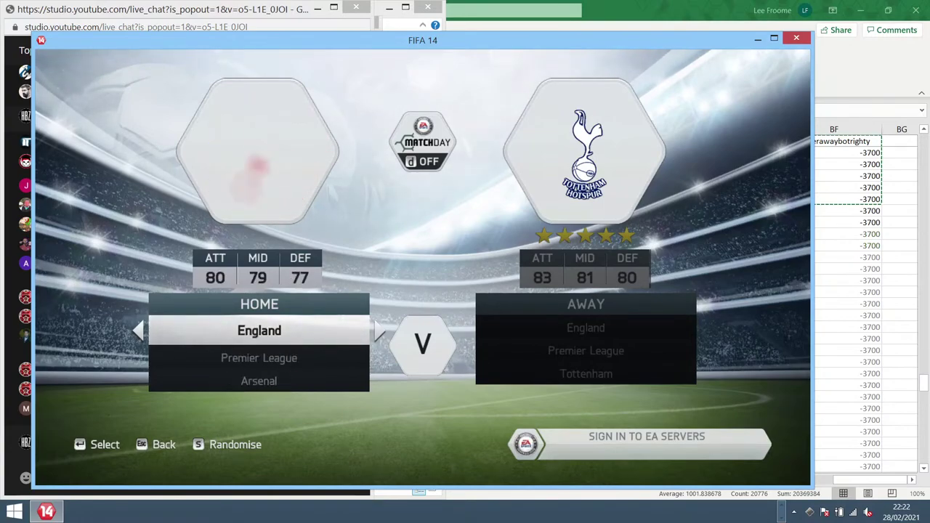
# Step: Set the home side to the Czech Republic's Fortuna Liga and browse its clubs as far as Slovan Liberec
pyautogui.press('Left')
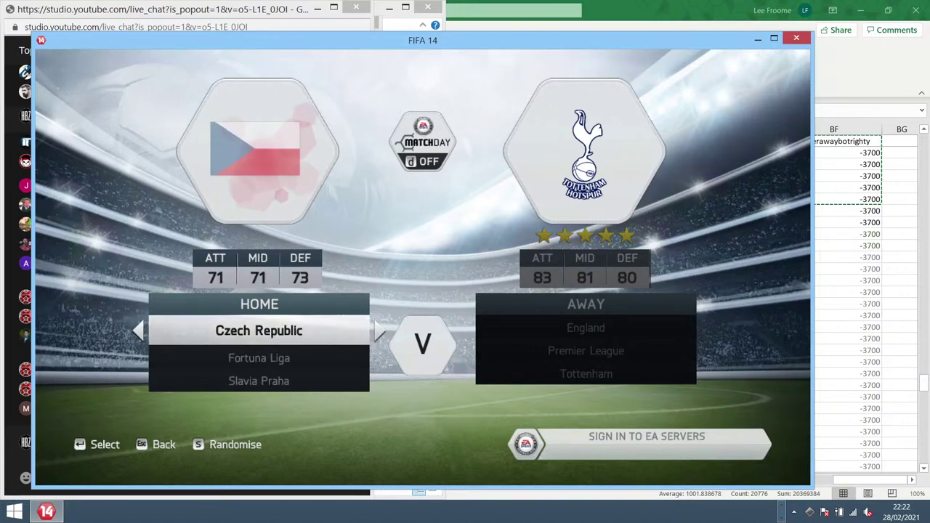
pyautogui.press('Down')
pyautogui.press('Down')
pyautogui.press('Right')
pyautogui.press('Right')
pyautogui.press('Right')
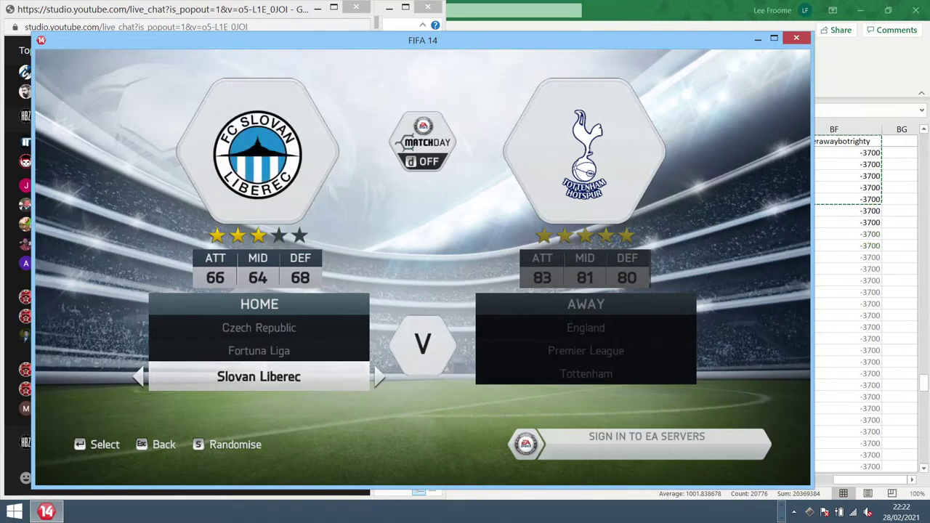
# Step: Choose Crvena Zvezda from Serbia's Linglong Tire SuperLiga as the home team and confirm it
pyautogui.press('Up')
pyautogui.press('Up')
pyautogui.press('Right')
pyautogui.press('Left')
pyautogui.press('Left')
pyautogui.press('Left')
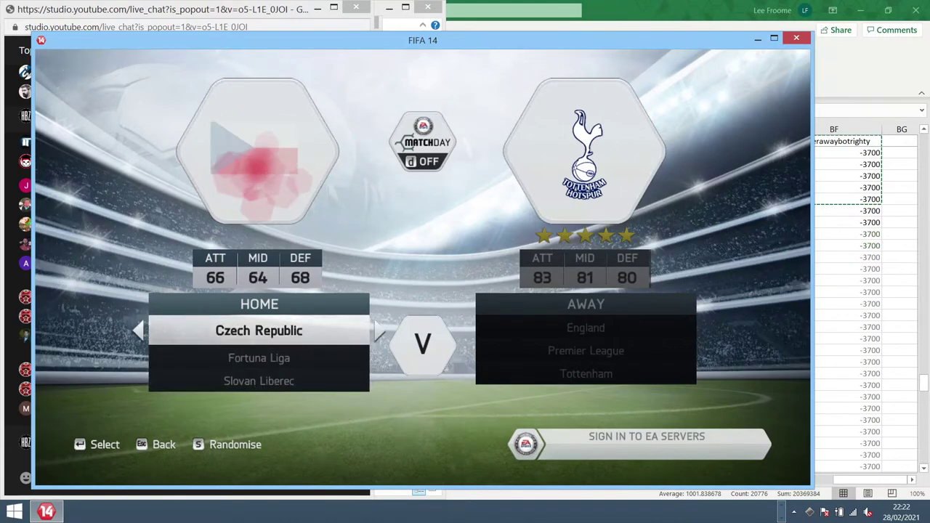
pyautogui.press('Right')
pyautogui.press('Right')
pyautogui.press('Right')
pyautogui.press('Right')
pyautogui.press('Right')
pyautogui.press('Right')
pyautogui.press('Right')
pyautogui.press('Right')
pyautogui.press('Right')
pyautogui.press('Right')
pyautogui.press('Right')
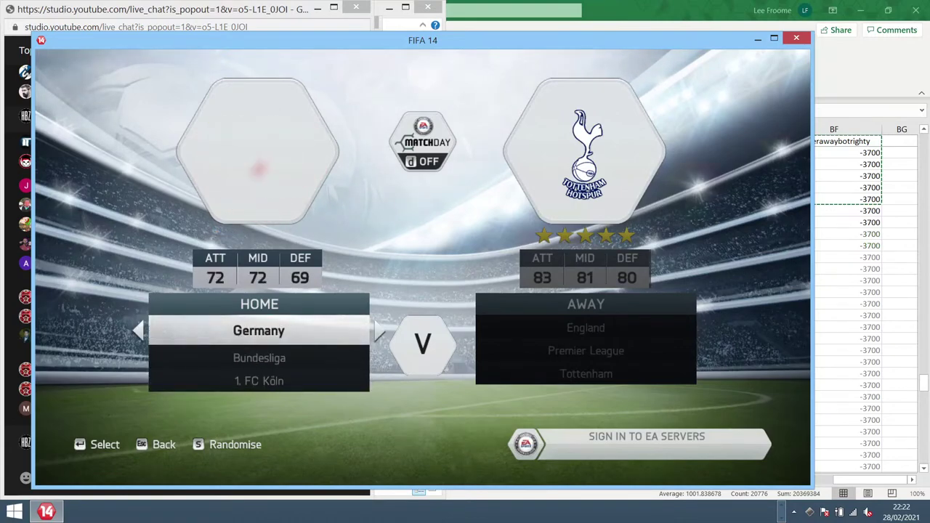
pyautogui.press('Right')
pyautogui.press('Right')
pyautogui.press('Right')
pyautogui.press('Right')
pyautogui.press('Right')
pyautogui.press('Right')
pyautogui.press('Right')
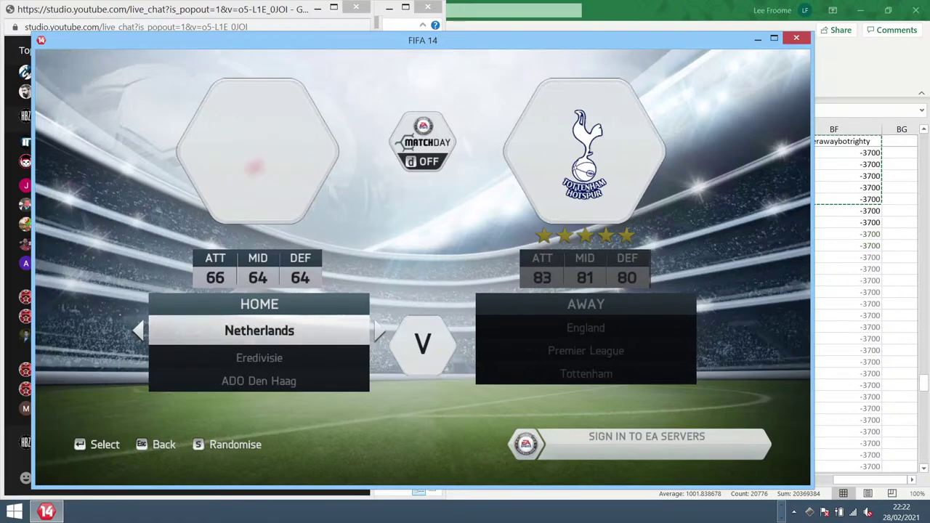
pyautogui.press('Right')
pyautogui.press('Right')
pyautogui.press('Right')
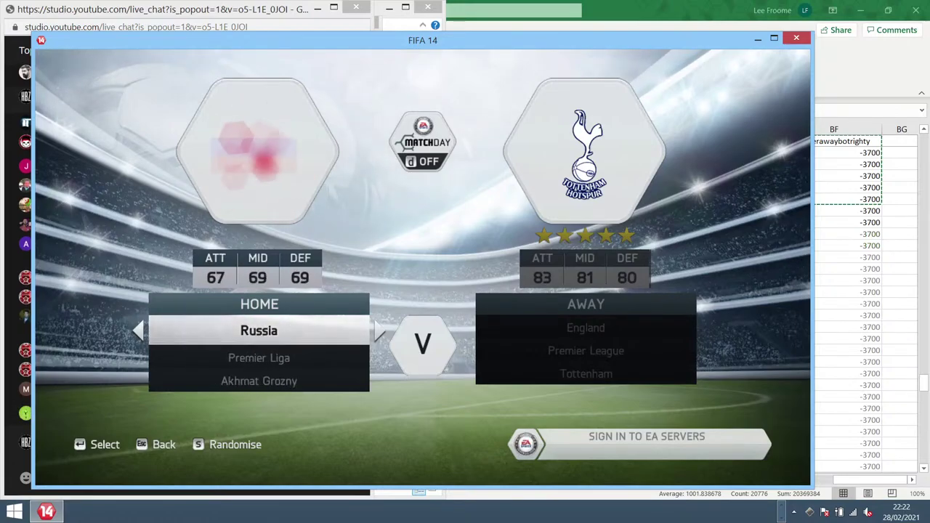
pyautogui.press('Right')
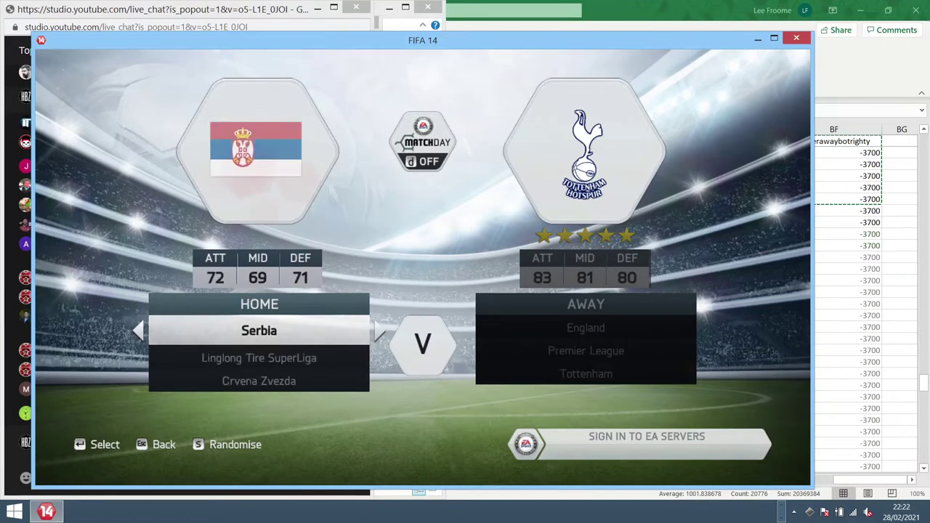
pyautogui.press('Down')
pyautogui.press('Down')
pyautogui.press('Return')
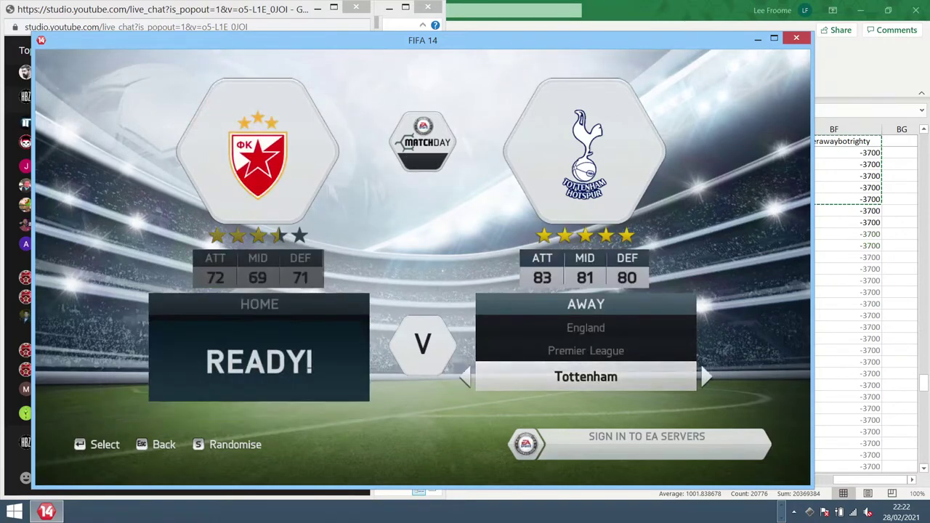
# Step: Choose Crvena Zvezda from Serbia as the away team as well and confirm it
pyautogui.press('Up')
pyautogui.press('Up')
pyautogui.press('Right')
pyautogui.press('Right')
pyautogui.press('Right')
pyautogui.press('Right')
pyautogui.press('Right')
pyautogui.press('Right')
pyautogui.press('Right')
pyautogui.press('Right')
pyautogui.press('Right')
pyautogui.press('Right')
pyautogui.press('Right')
pyautogui.press('Right')
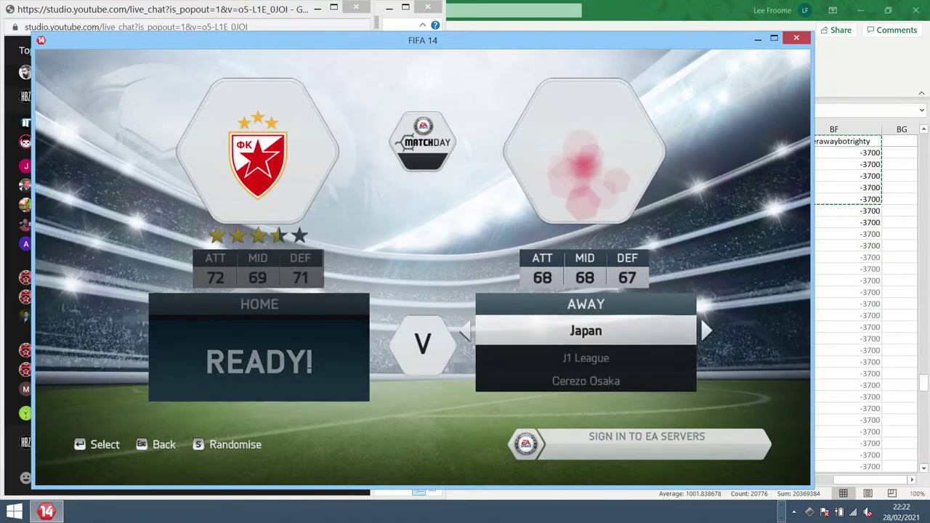
pyautogui.press('Right')
pyautogui.press('Right')
pyautogui.press('Right')
pyautogui.press('Right')
pyautogui.press('Right')
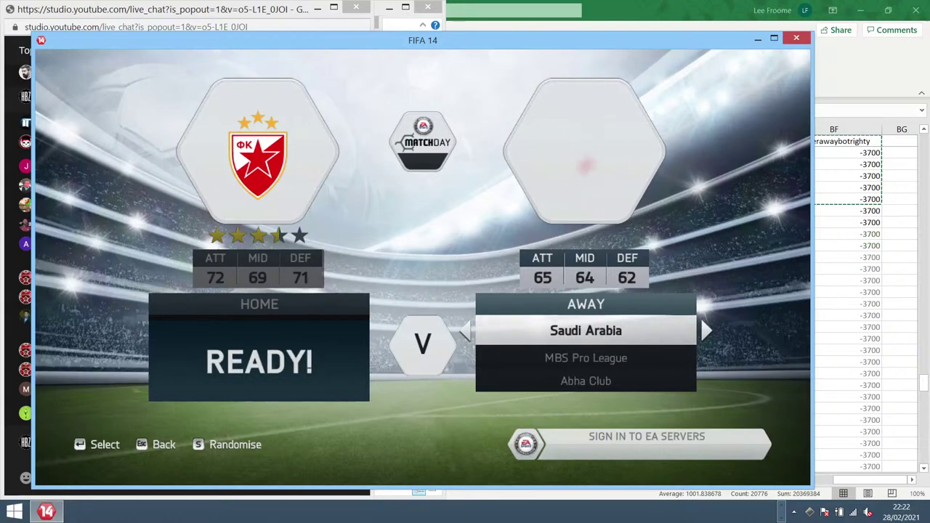
pyautogui.press('Down')
pyautogui.press('Down')
pyautogui.press('Return')
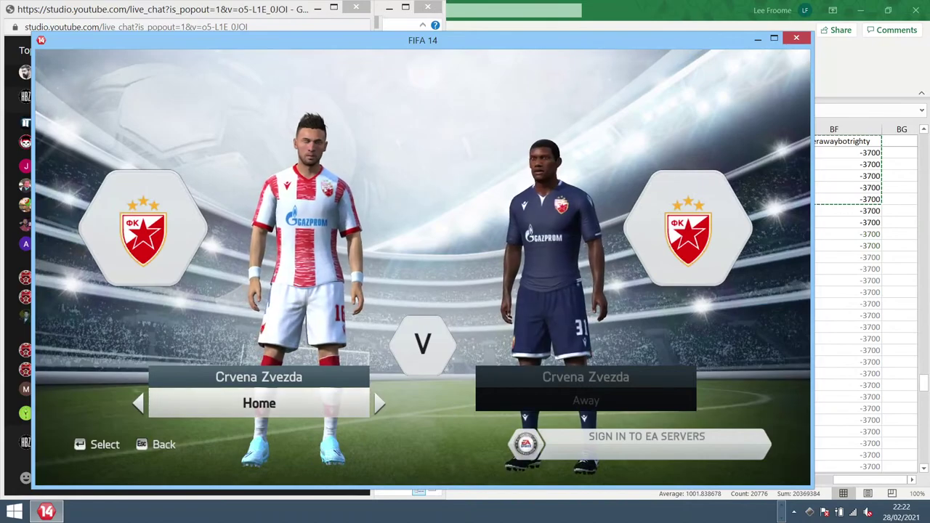
# Step: Confirm the kits for both Crvena Zvezda sides and start the match at Rajko Mitić Stadium
pyautogui.press('Return')
pyautogui.press('Right')
pyautogui.press('Right')
pyautogui.press('Right')
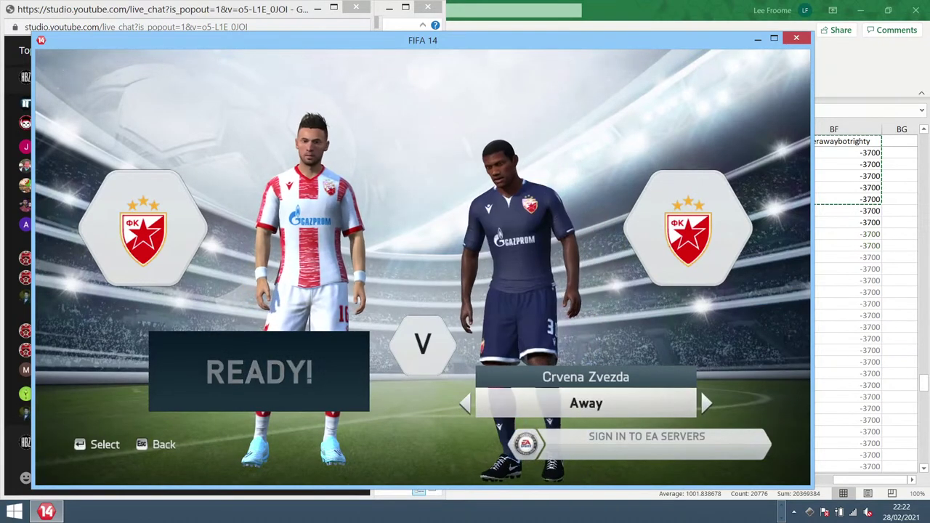
pyautogui.press('Return')
pyautogui.press('Return')
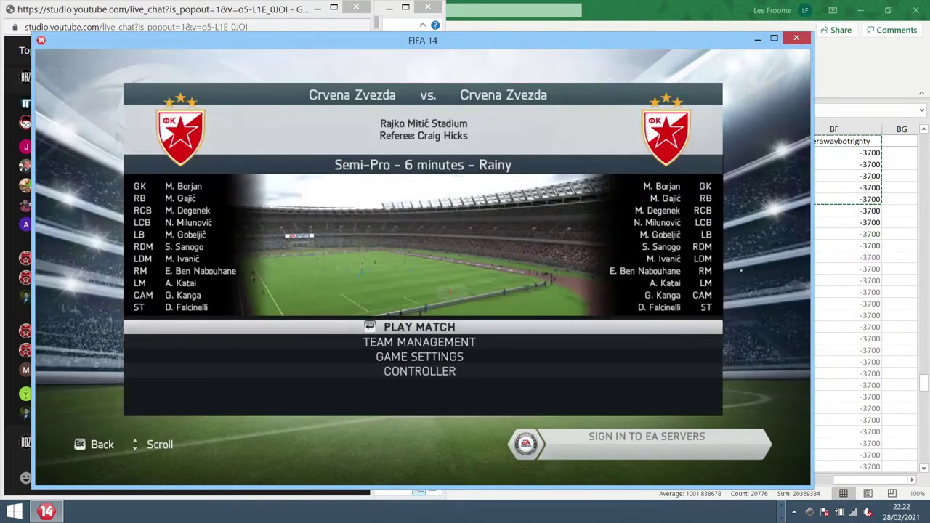
# Step: Switch to the YouTube live chat and highlight the questions about the Champions League schedule, revival mod, Partizan and commentary
pyautogui.hotkey('alt', 'Tab')
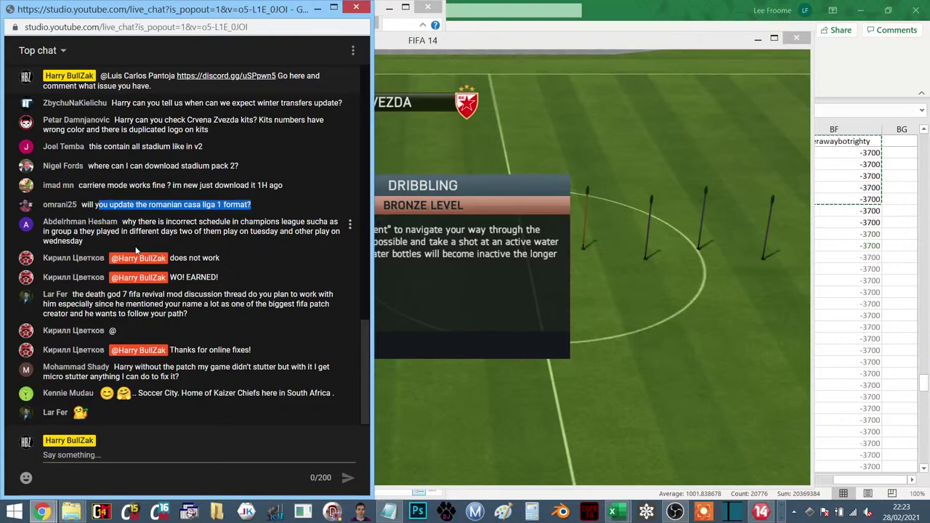
pyautogui.moveTo(85, 242); pyautogui.dragTo(122, 222)
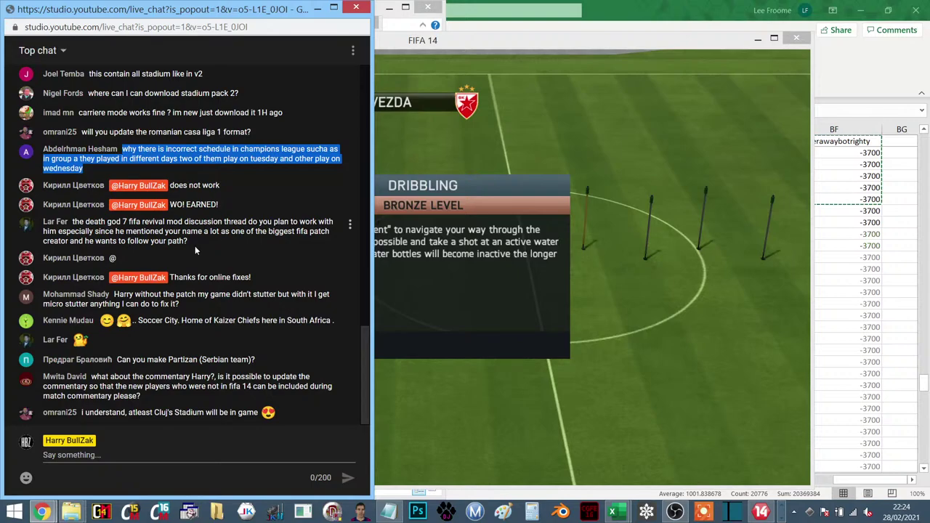
pyautogui.moveTo(194, 240); pyautogui.dragTo(144, 240)
pyautogui.moveTo(107, 222); pyautogui.dragTo(72, 222)
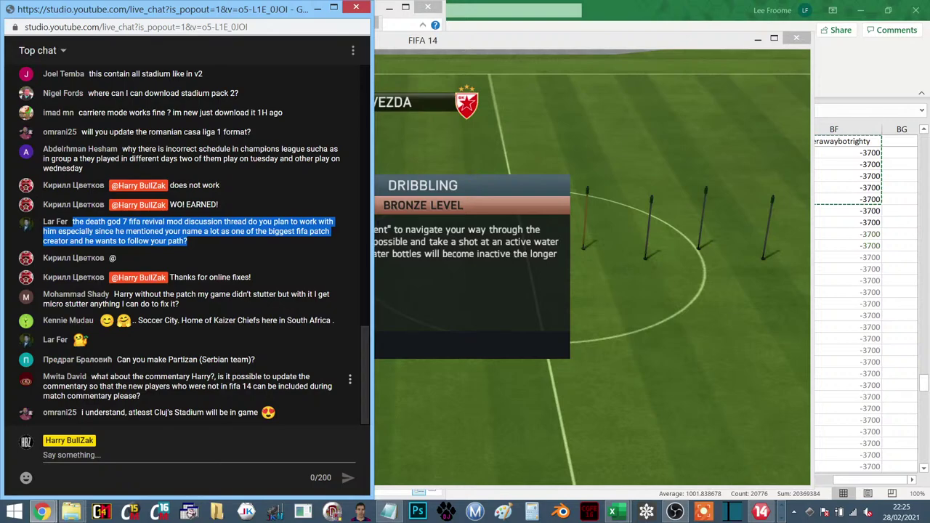
pyautogui.click(135, 374)
pyautogui.moveTo(167, 359); pyautogui.dragTo(231, 359)
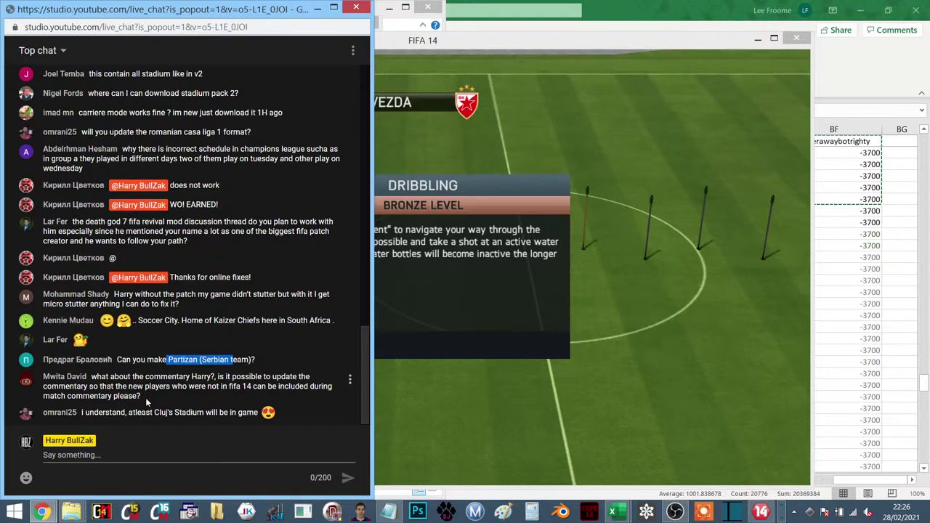
pyautogui.moveTo(143, 397); pyautogui.dragTo(103, 378)
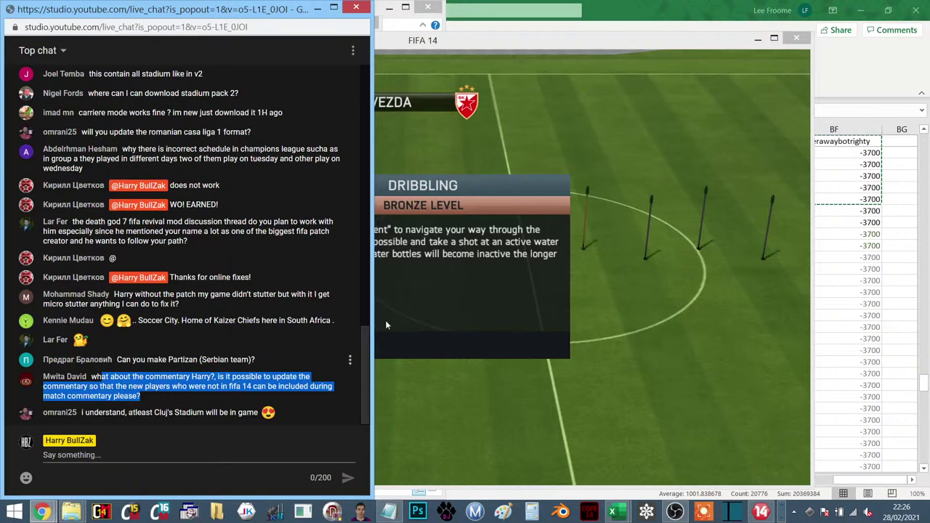
# Step: Return to the FIFA 14 match, skip the dribbling drill and open the instant replay at kick-off
pyautogui.click(469, 41)
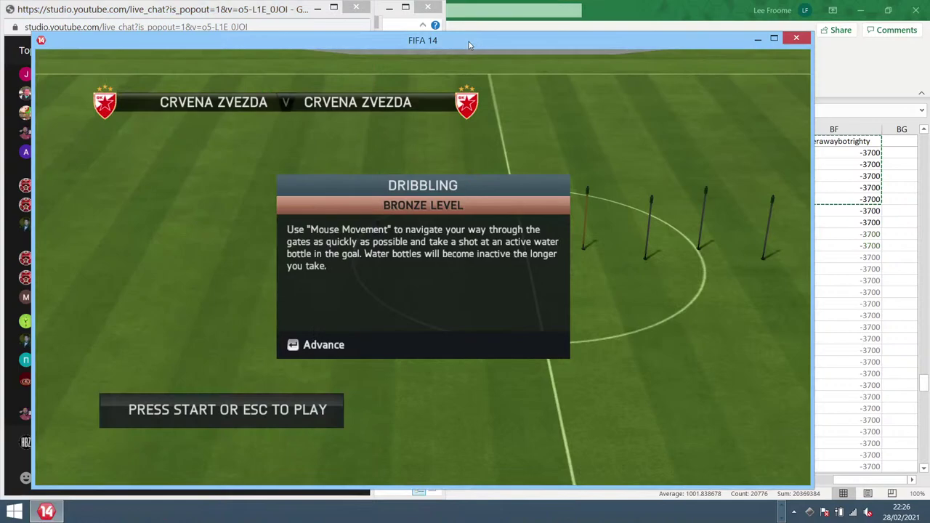
pyautogui.press('Return')
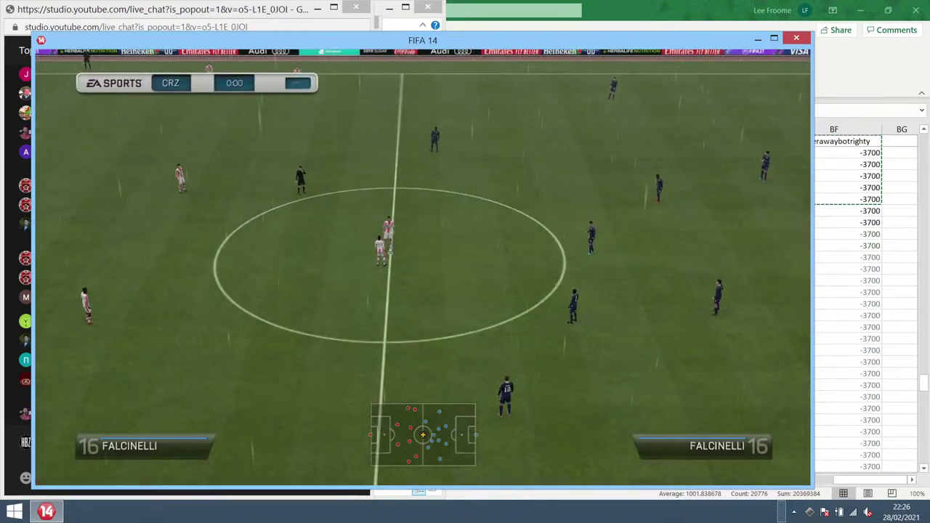
pyautogui.press('Escape')
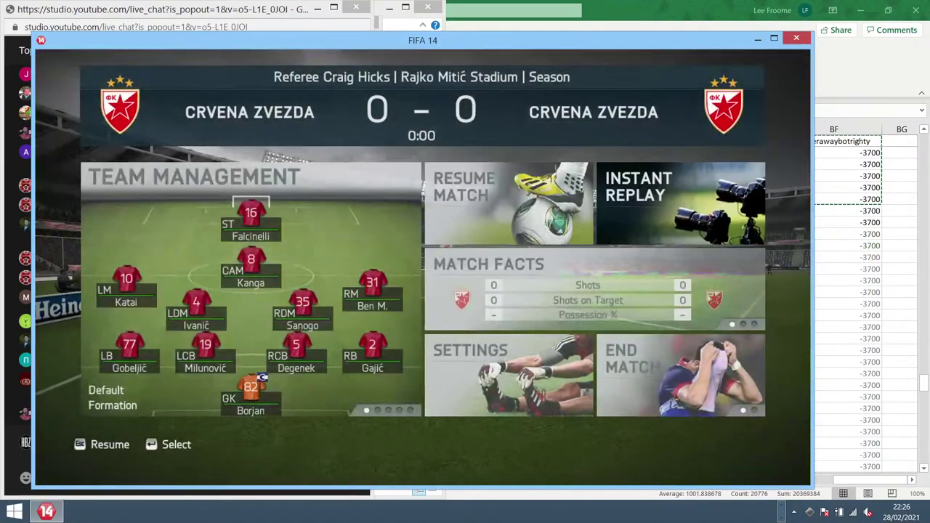
pyautogui.press('Right')
pyautogui.press('Return')
pyautogui.press('Return')
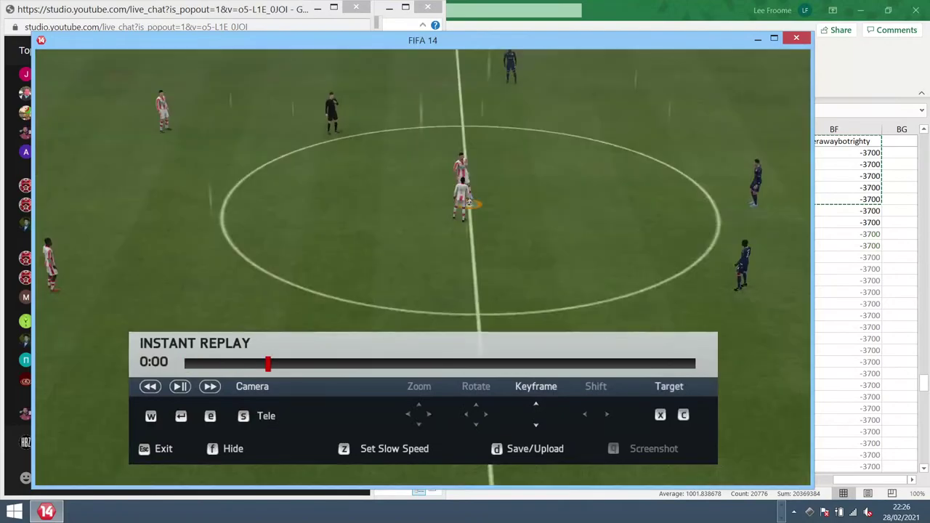
# Step: Switch the instant replay camera to Orbit and rotate around the Crvena Zvezda players to inspect the home shirts' back names
pyautogui.press('s')
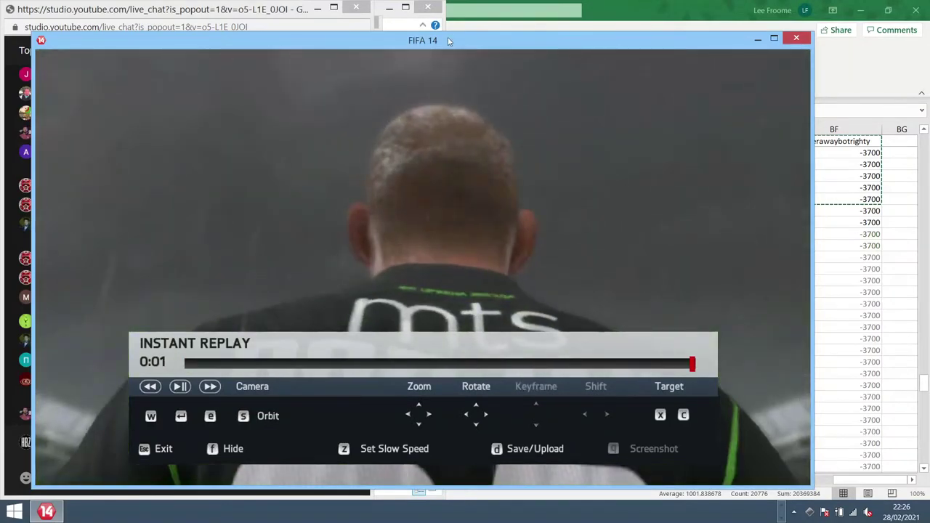
pyautogui.click(486, 415)
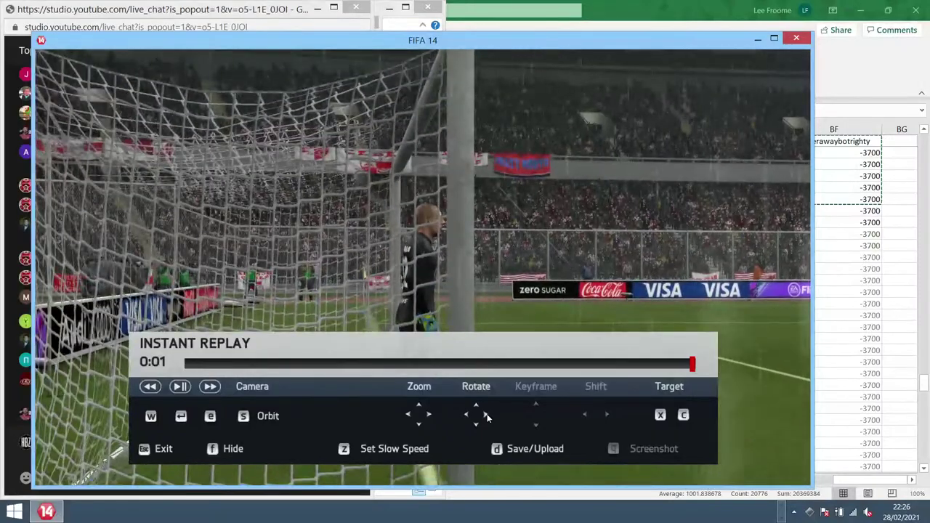
pyautogui.click(486, 415)
pyautogui.click(486, 415)
pyautogui.click(487, 416)
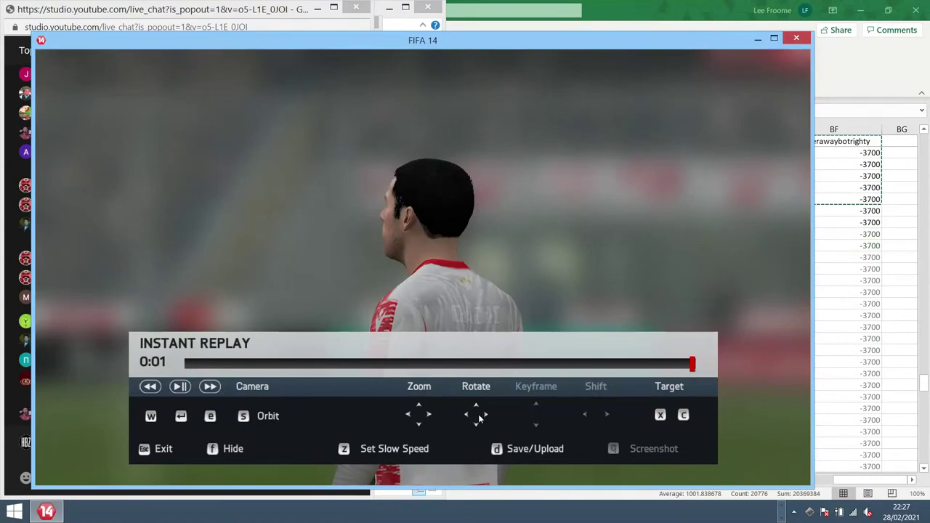
pyautogui.click(480, 420)
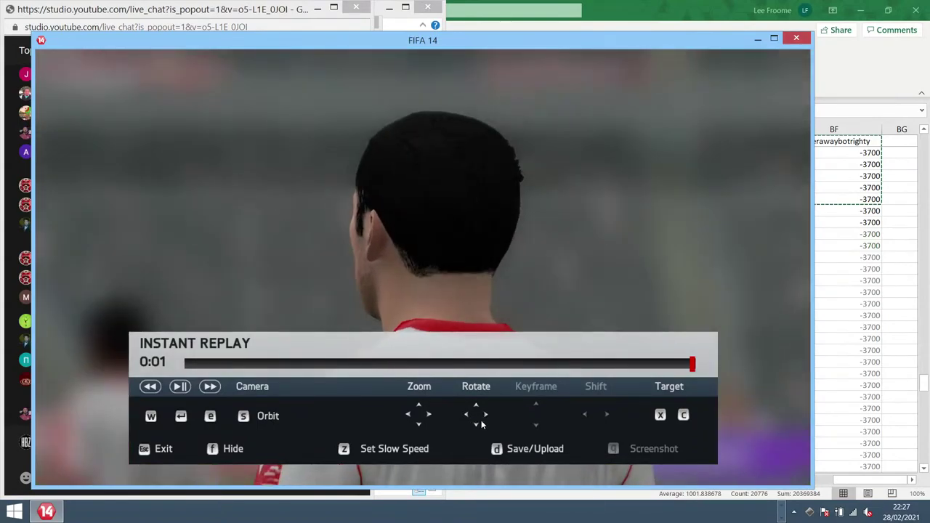
pyautogui.click(481, 420)
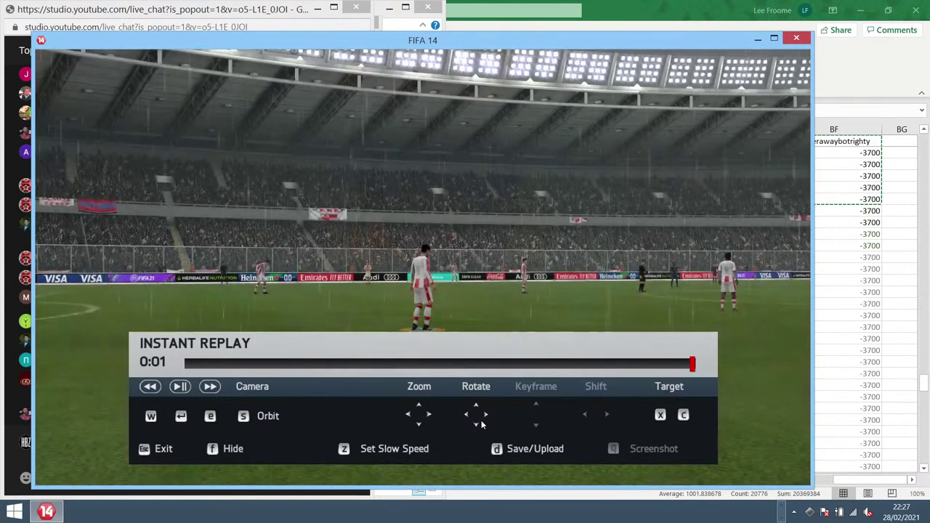
pyautogui.click(481, 420)
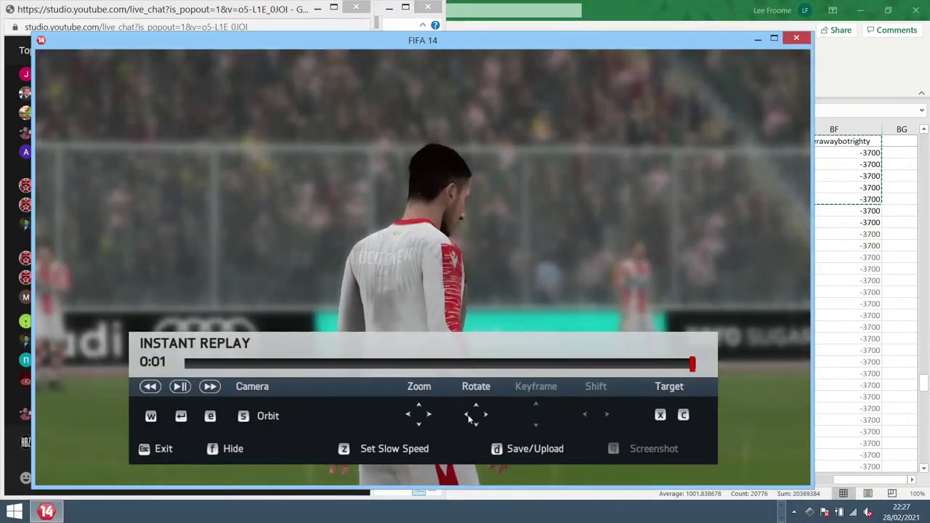
pyautogui.click(468, 416)
# Step: Inspect the navy away kit and the goalkeeper's kit with the replay controls hidden at times, and exit the replay
pyautogui.press('f')
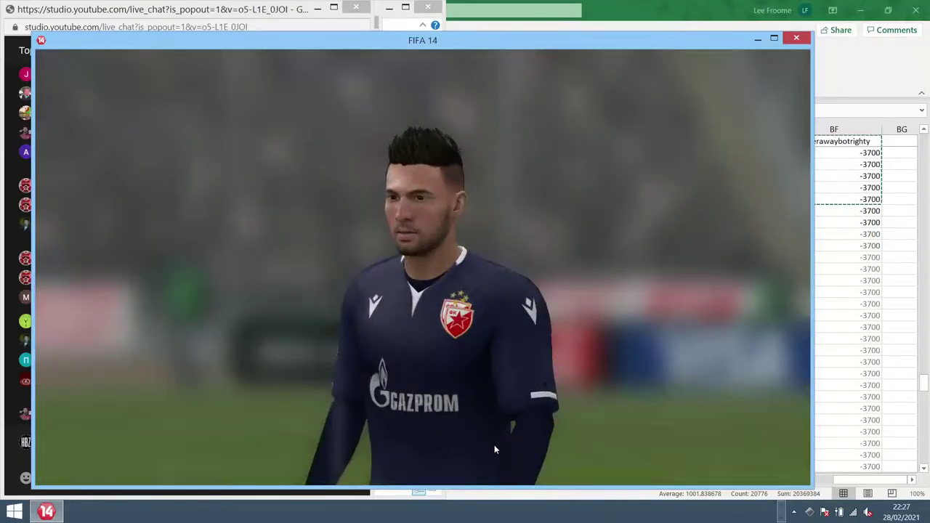
pyautogui.moveTo(509, 446)
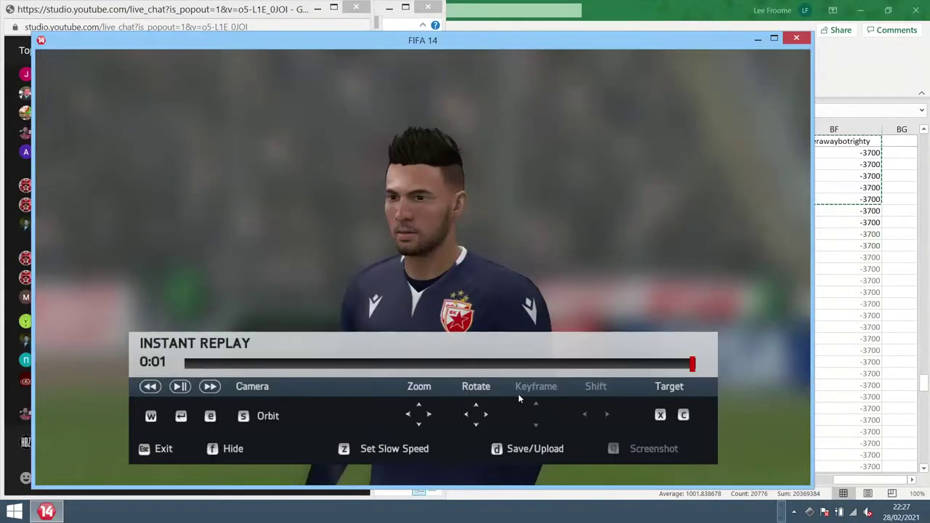
pyautogui.moveTo(485, 415); pyautogui.dragTo(485, 416)
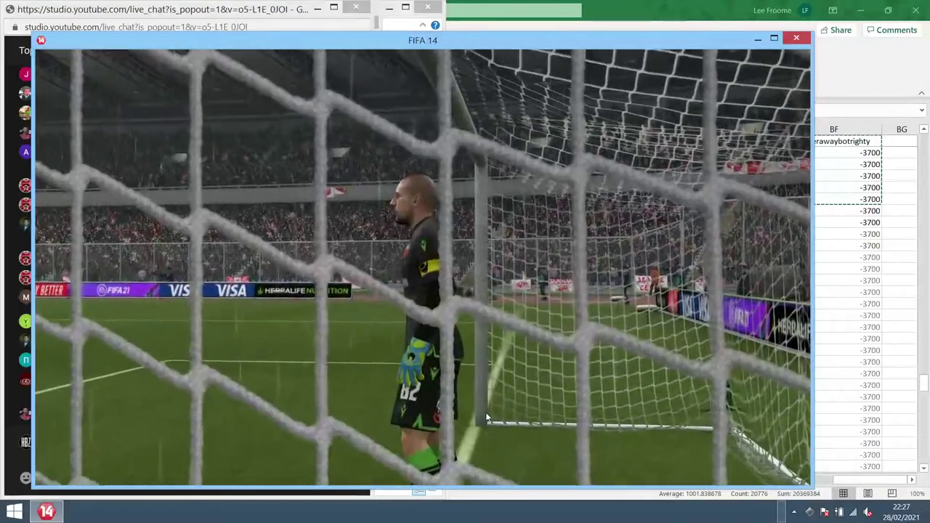
pyautogui.press('r')
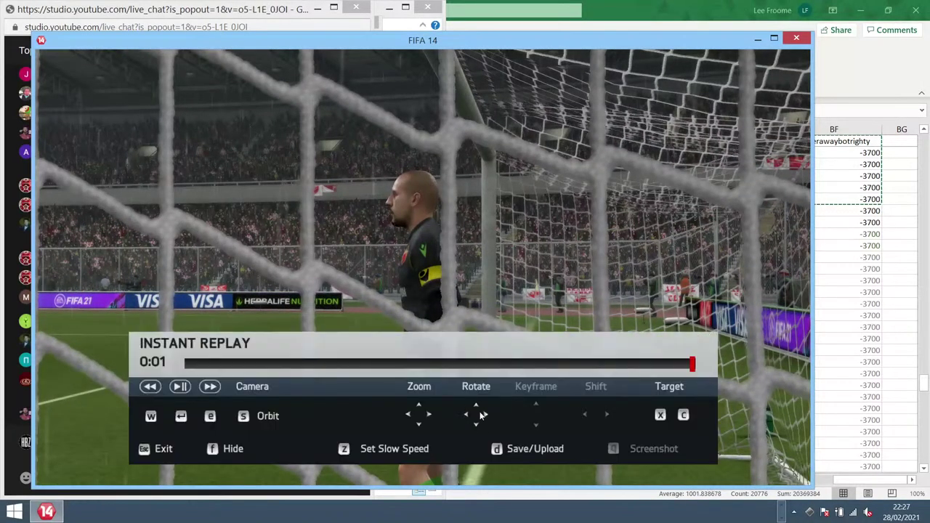
pyautogui.click(486, 412)
pyautogui.press('Escape')
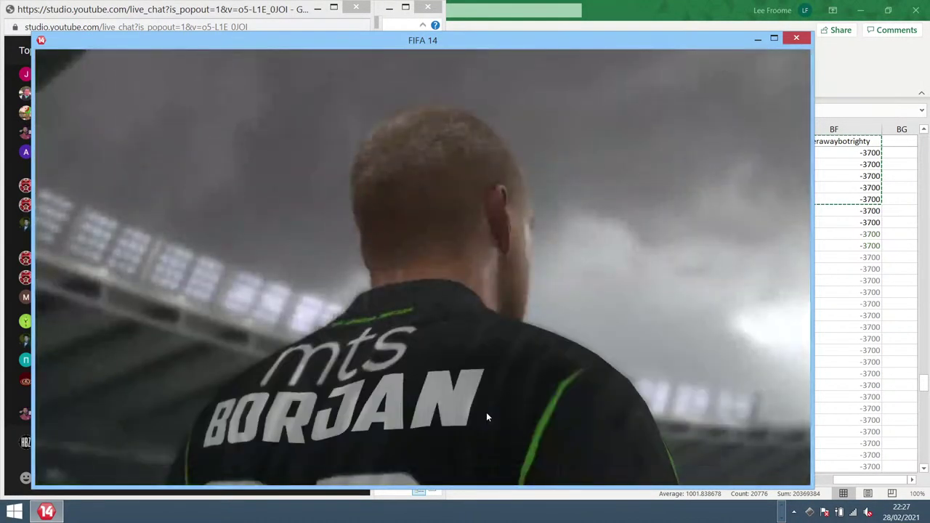
# Step: Switch to the YouTube live chat and draft the reply "I will fix that in this update", leaving its text selected
pyautogui.hotkey('alt', 'Tab')
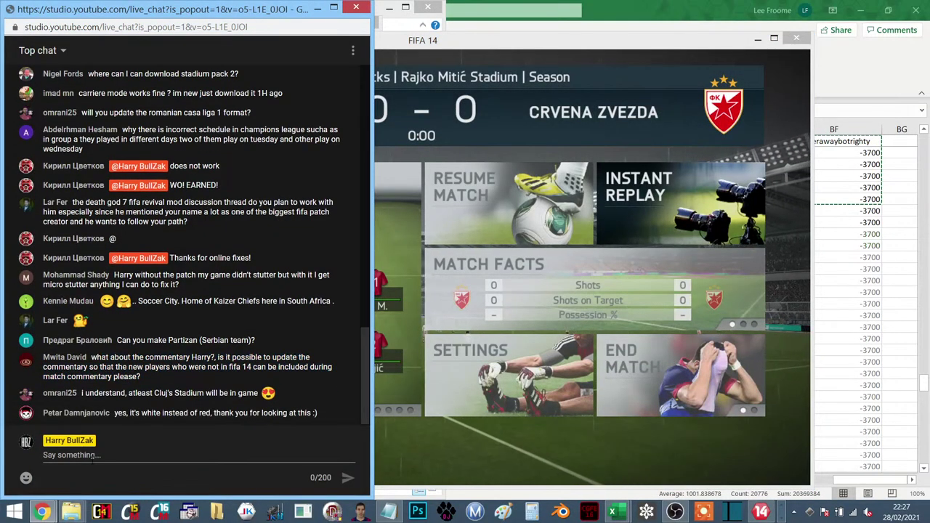
pyautogui.click(160, 468)
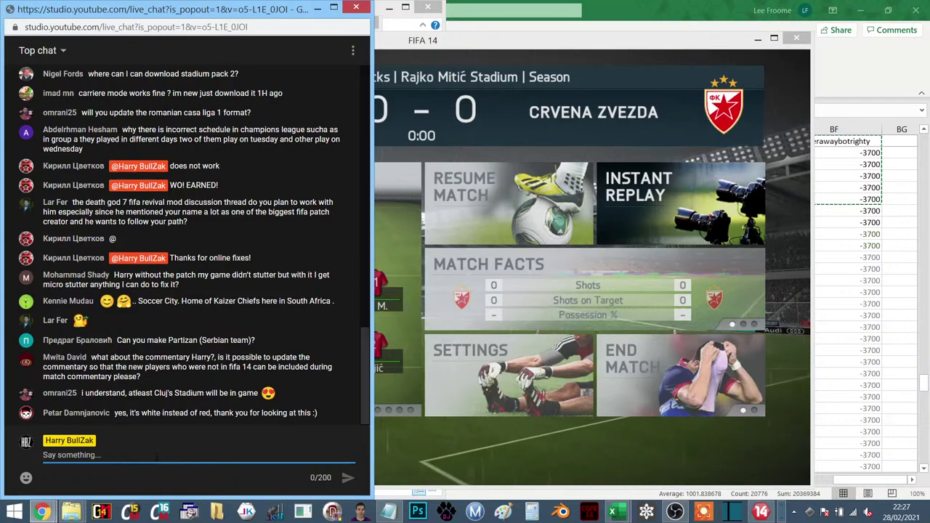
pyautogui.write('I will fix')
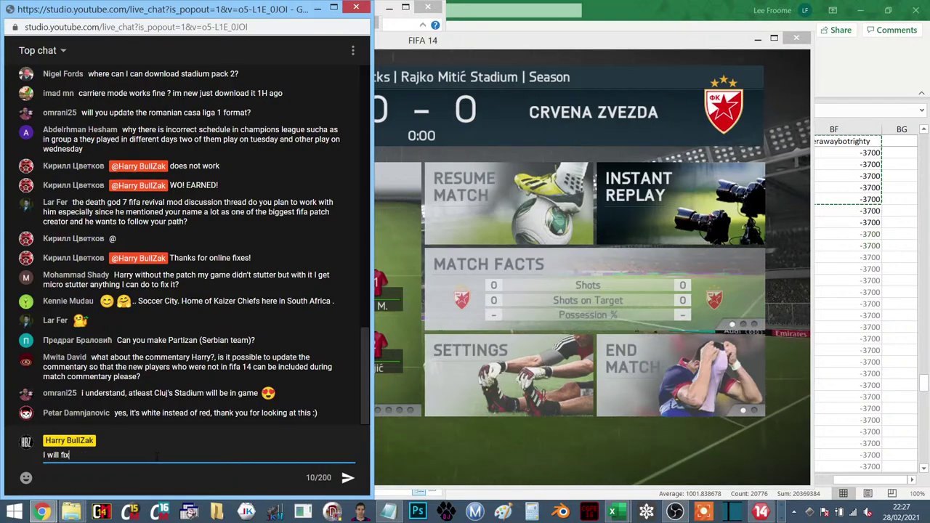
pyautogui.write(' that in t')
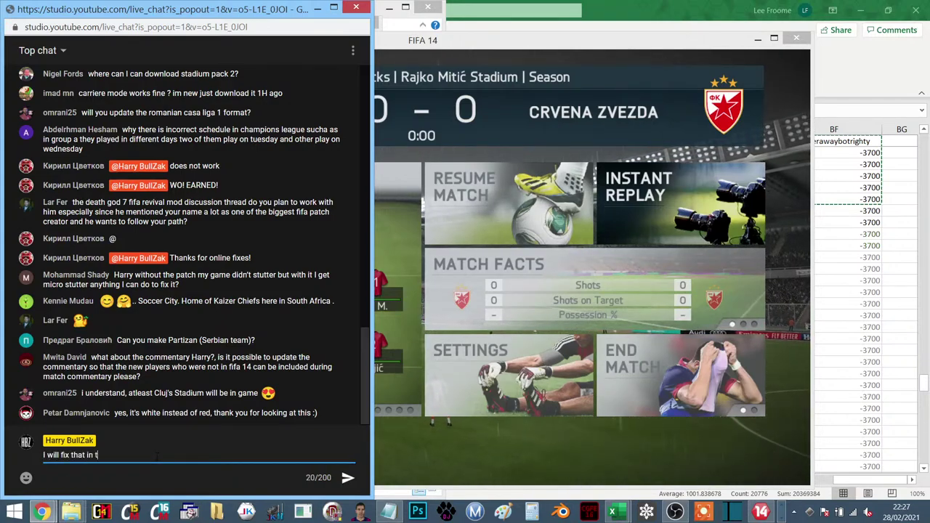
pyautogui.write('his update')
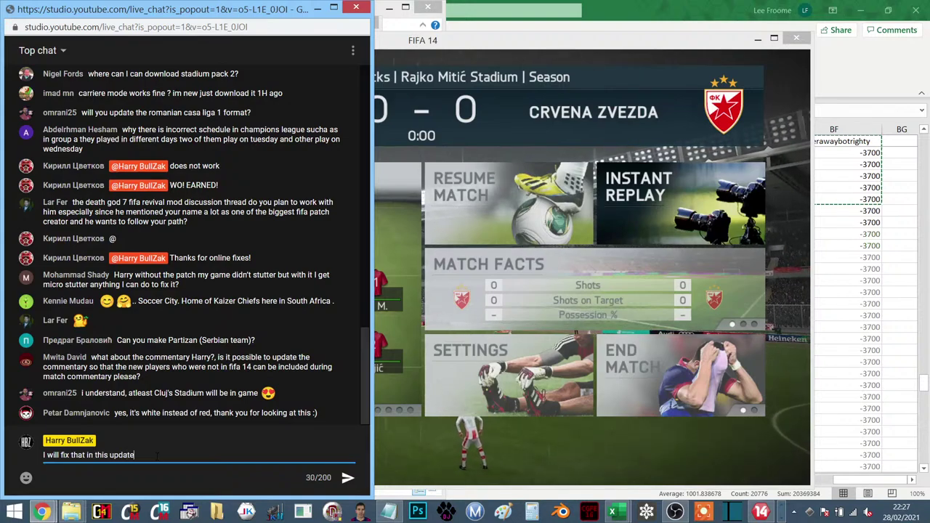
pyautogui.hotkey('ctrl', 'a')
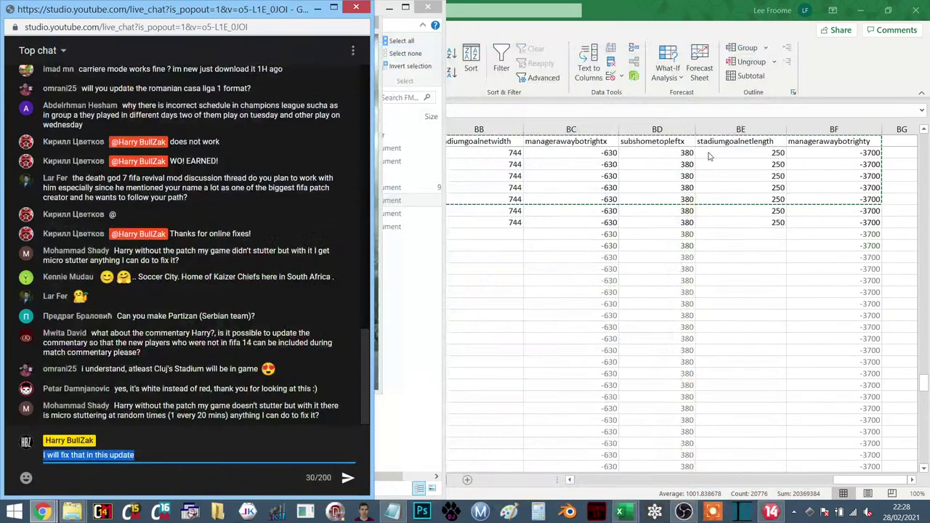
# Step: Switch to Creation Master 15 and load the game's data
pyautogui.hotkey('alt', 'Tab')
pyautogui.click(265, 311)
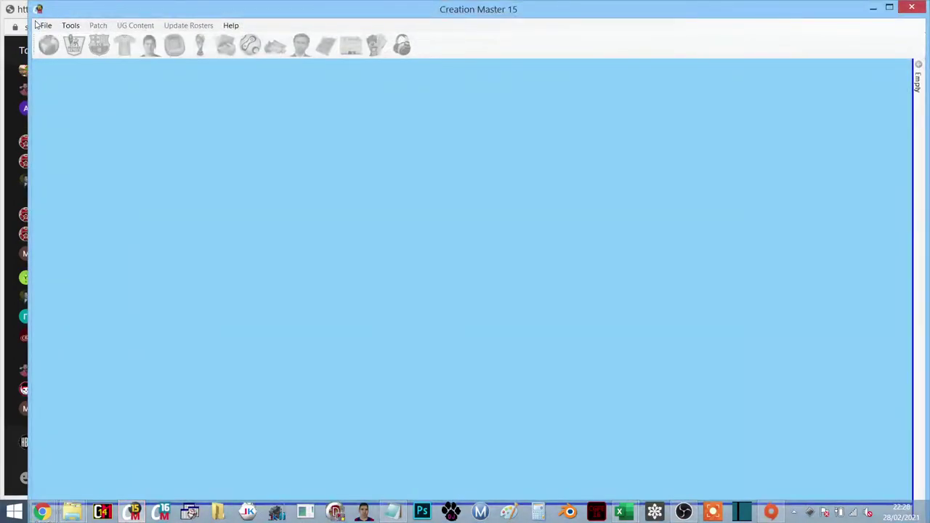
pyautogui.click(45, 26)
pyautogui.click(86, 59)
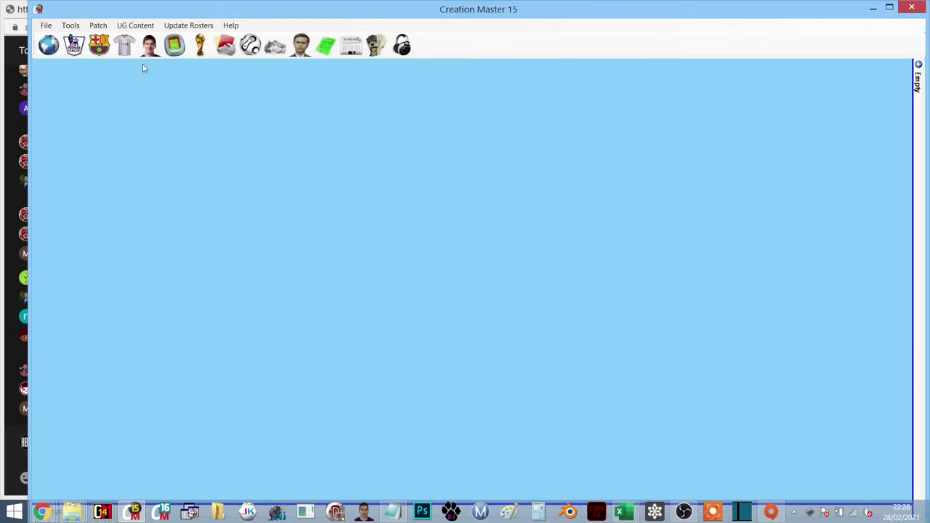
# Step: Find Crvena Zvezda in the kit editor by searching "fk cr" and select FK Crvena Zvezda Home (1726)
pyautogui.click(130, 52)
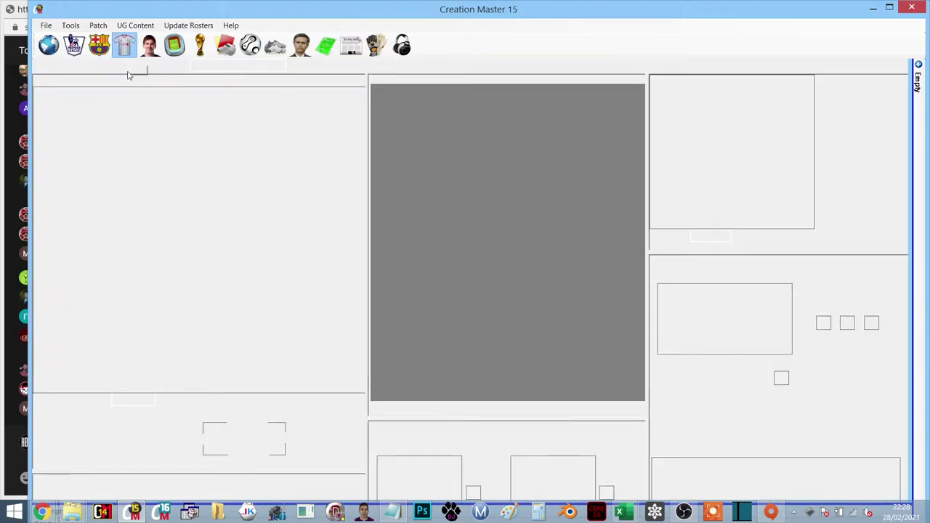
pyautogui.click(159, 67)
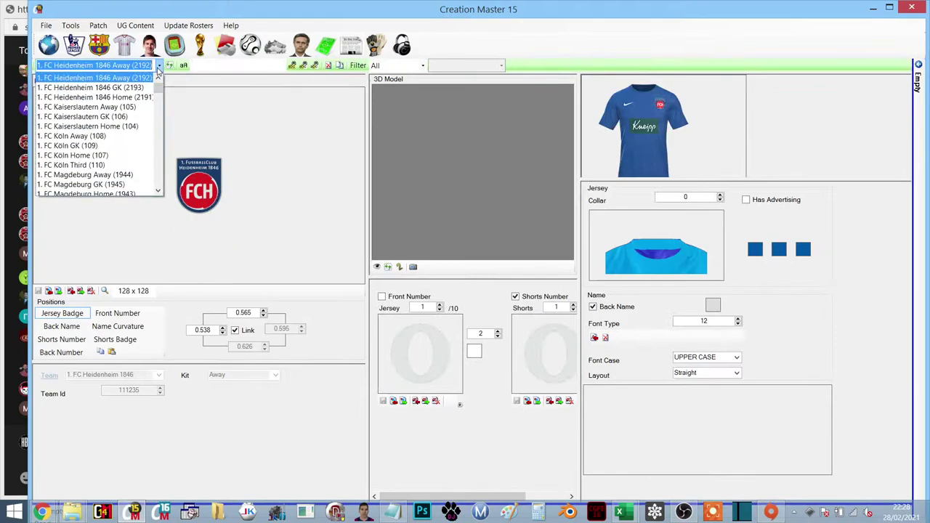
pyautogui.write('fk cr')
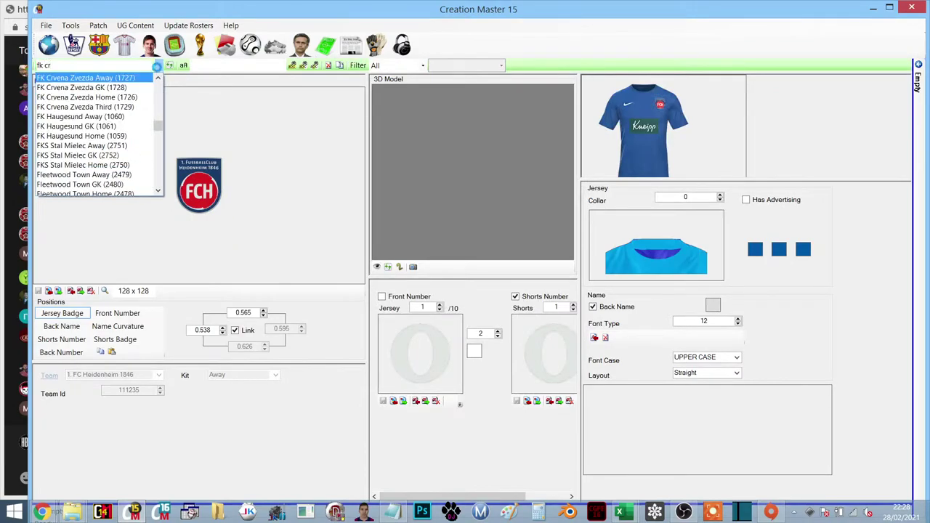
pyautogui.press('Return')
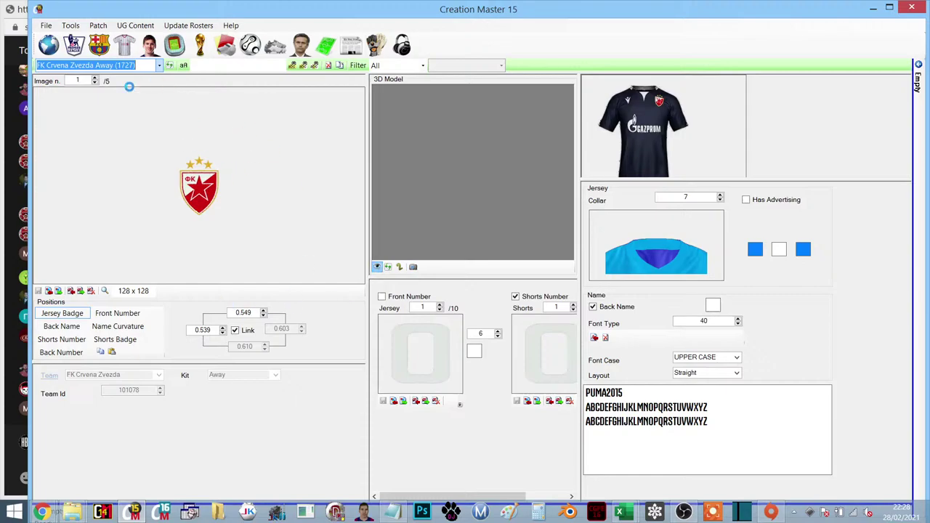
pyautogui.click(159, 66)
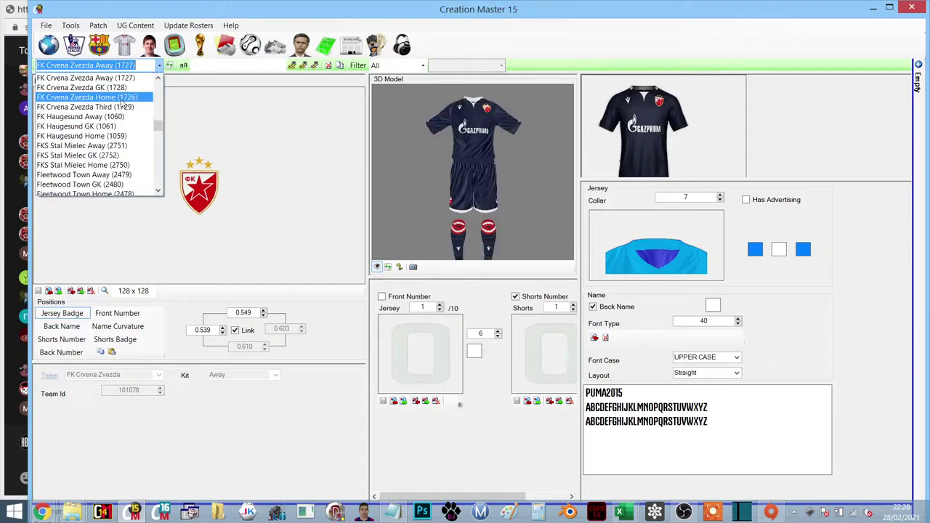
pyautogui.click(125, 100)
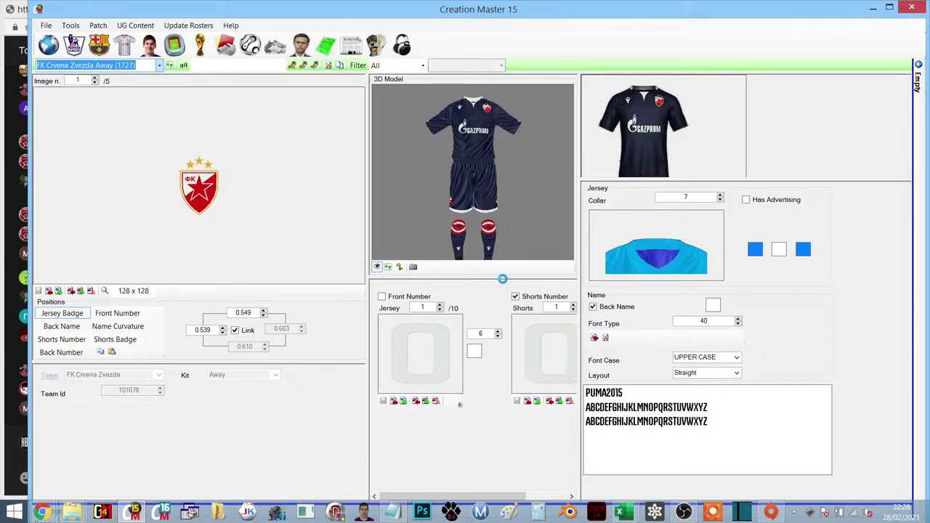
# Step: Set the home kit's jersey number and back name colours to red and check the shirt's back on the 3D model
pyautogui.click(475, 353)
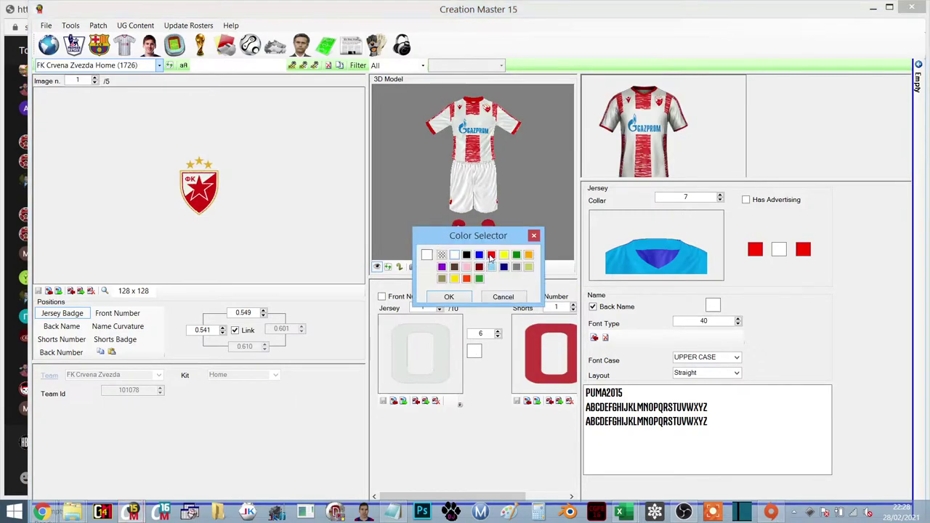
pyautogui.click(492, 257)
pyautogui.click(464, 298)
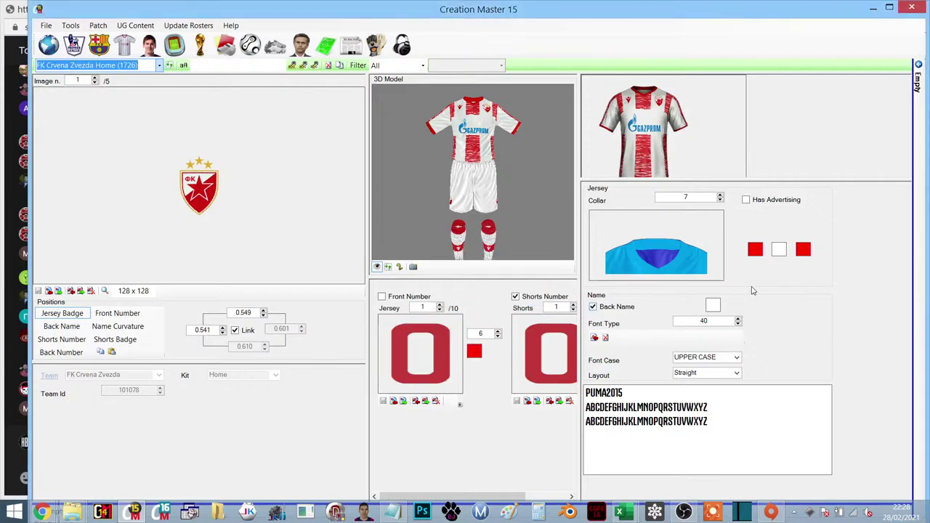
pyautogui.click(713, 305)
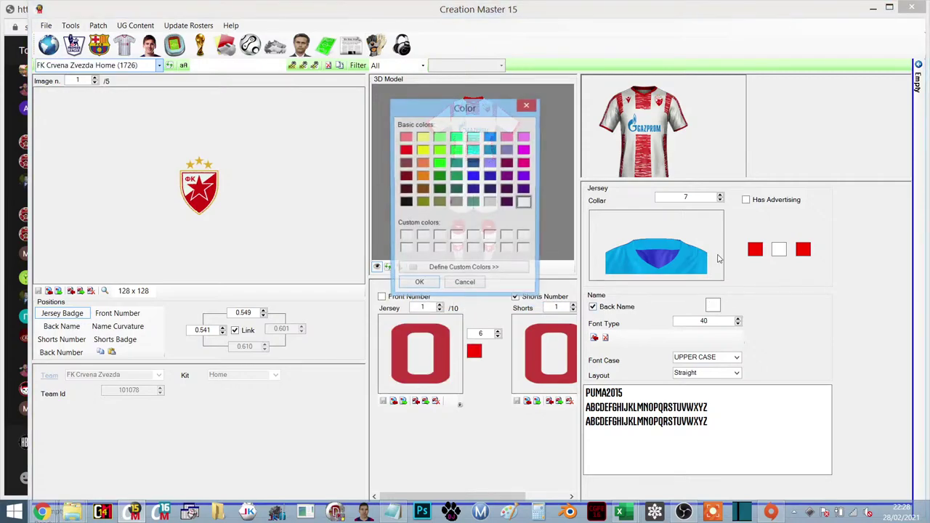
pyautogui.click(404, 149)
pyautogui.click(418, 285)
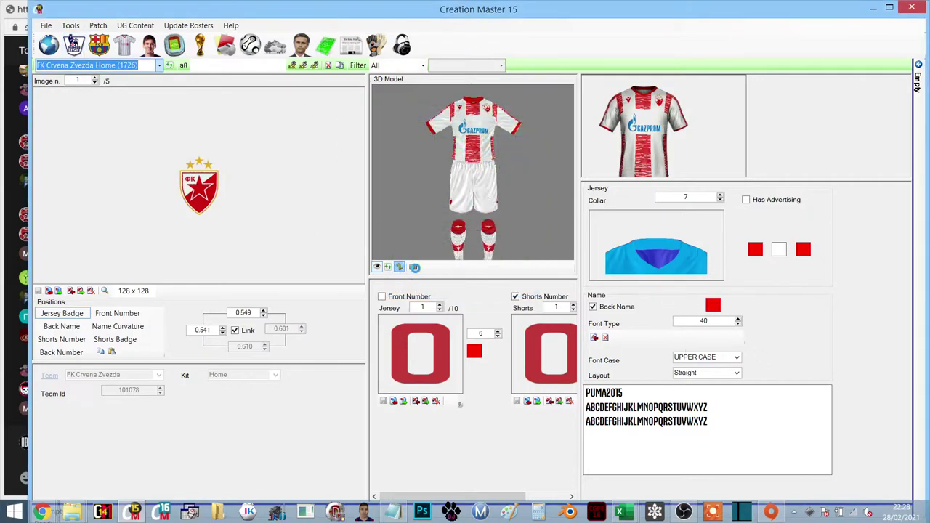
pyautogui.moveTo(492, 193); pyautogui.dragTo(342, 180)
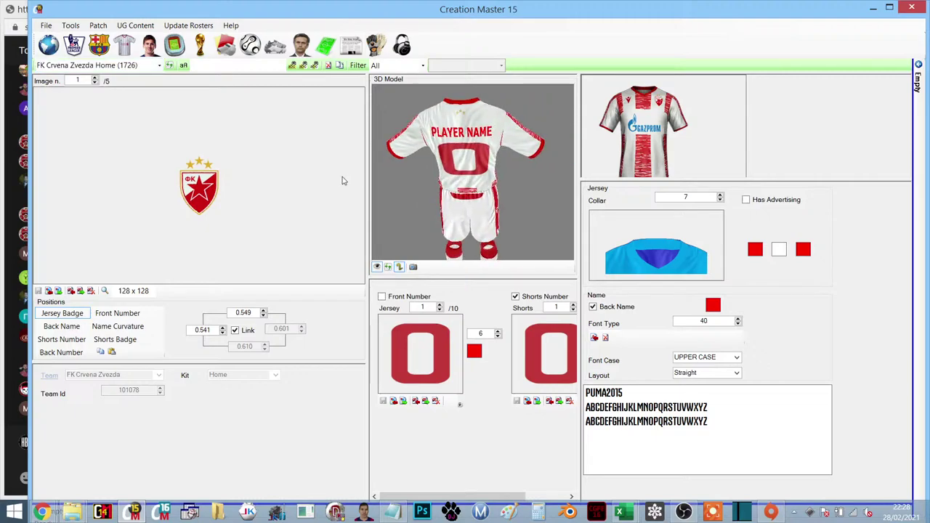
# Step: Check the FK Crvena Zvezda Third (1729) kit, and save the kit changes before closing Creation Master 15
pyautogui.click(146, 67)
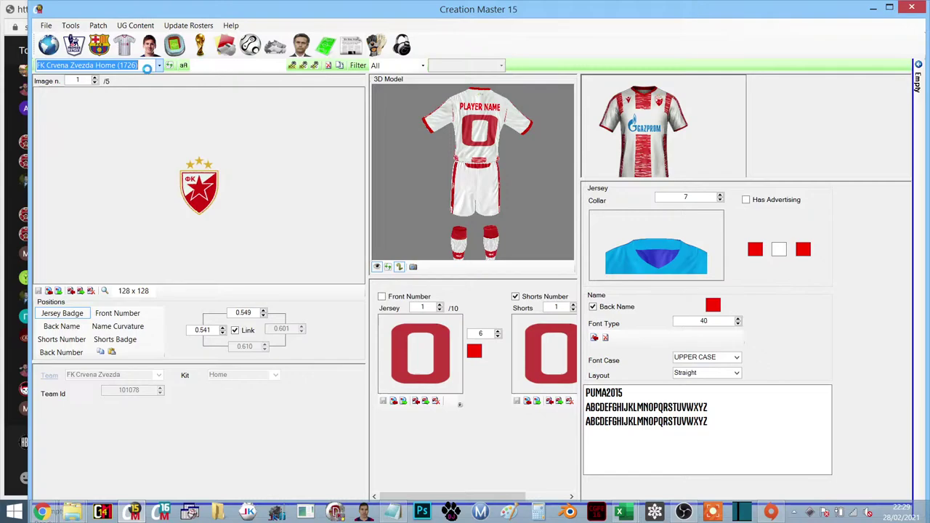
pyautogui.scroll(-3, 146, 67)
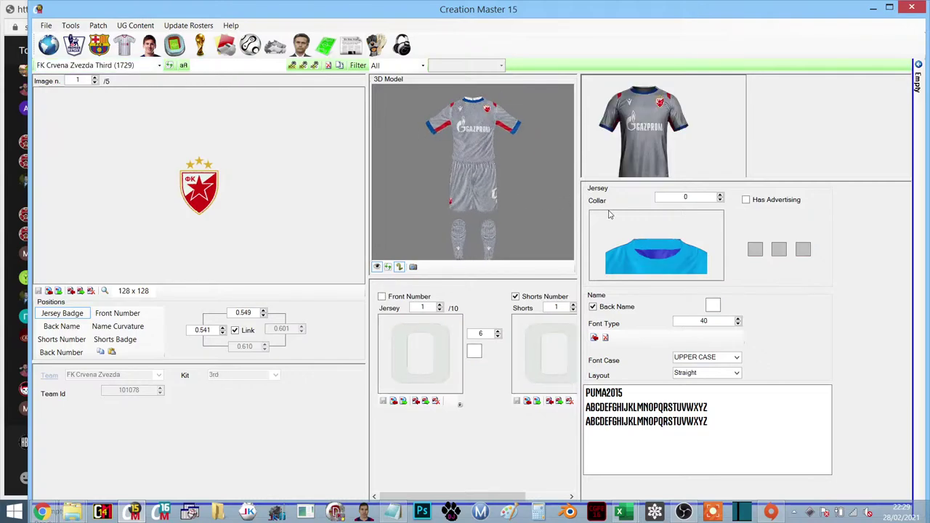
pyautogui.click(45, 24)
pyautogui.click(69, 108)
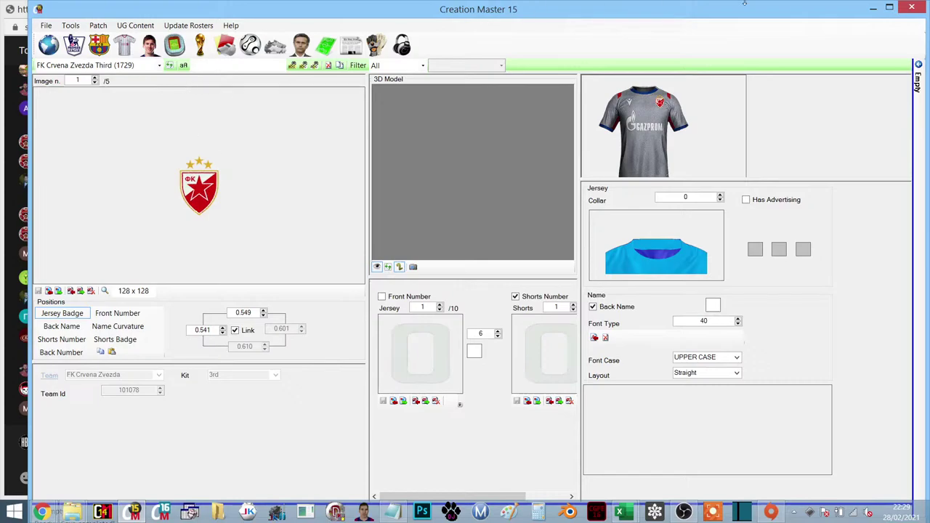
pyautogui.click(913, 9)
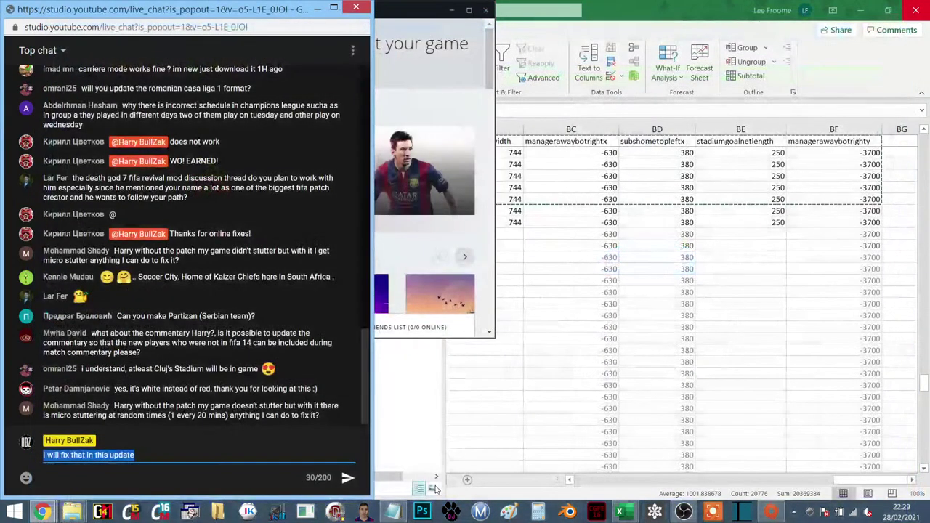
# Step: Open FIP Tournament Manager from the FIFA 14 Game folder, install the career mode compdata and close the manager
pyautogui.hotkey('alt', 'Tab')
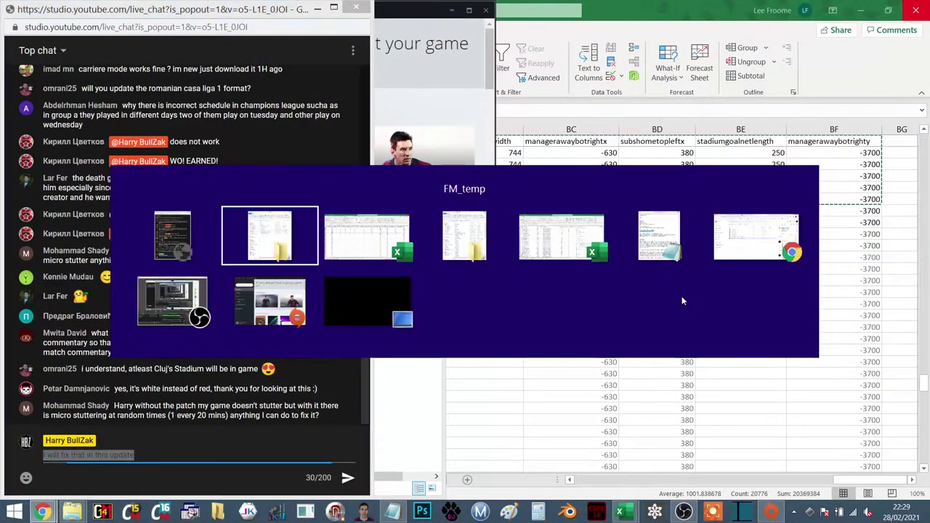
pyautogui.hotkey('alt', 'Tab')
pyautogui.hotkey('alt', 'Tab')
pyautogui.scroll(-14, 681, 296)
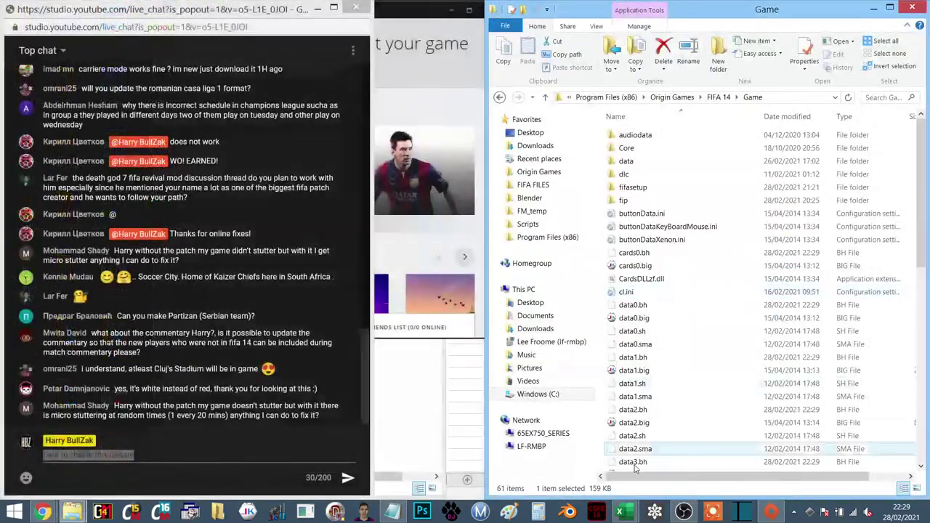
pyautogui.click(726, 282)
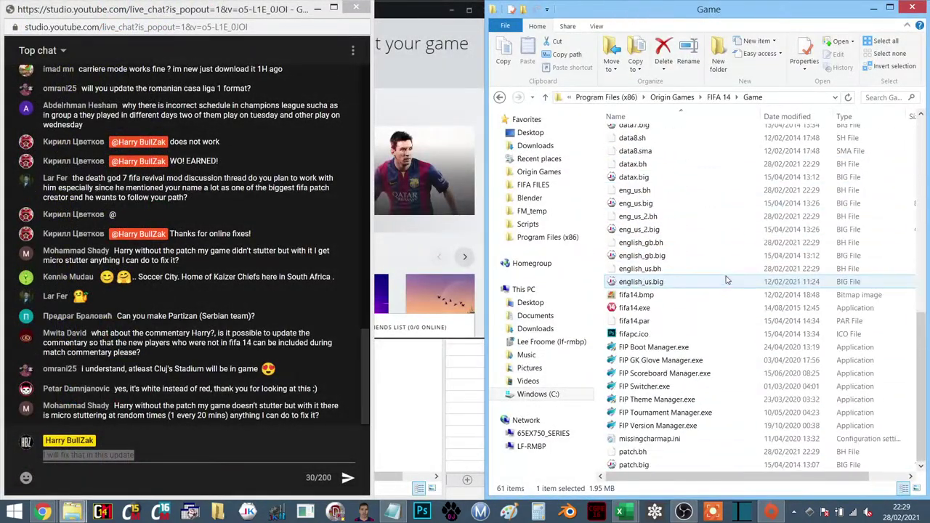
pyautogui.doubleClick(683, 412)
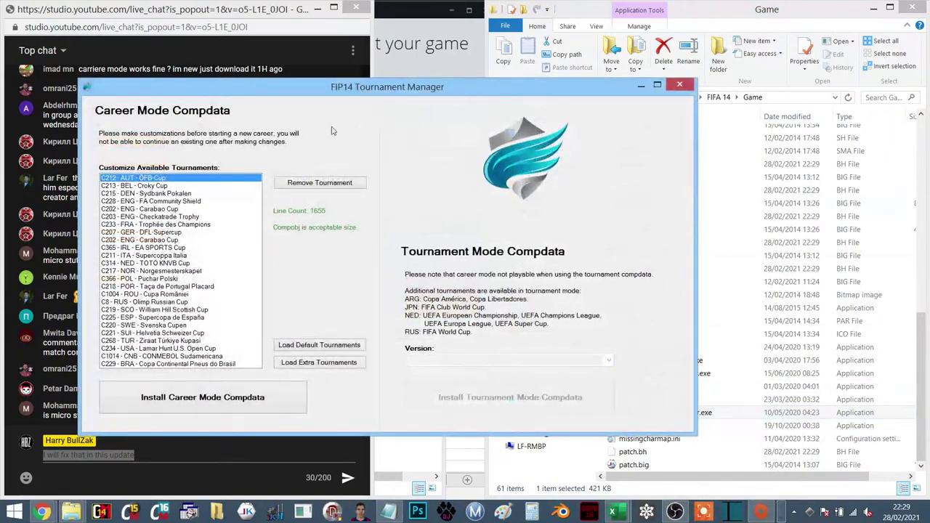
pyautogui.click(203, 392)
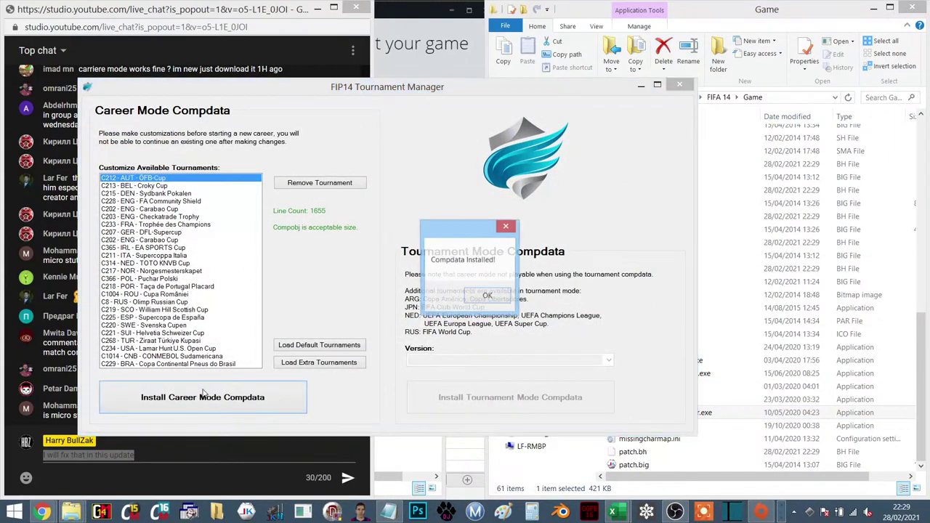
pyautogui.click(489, 297)
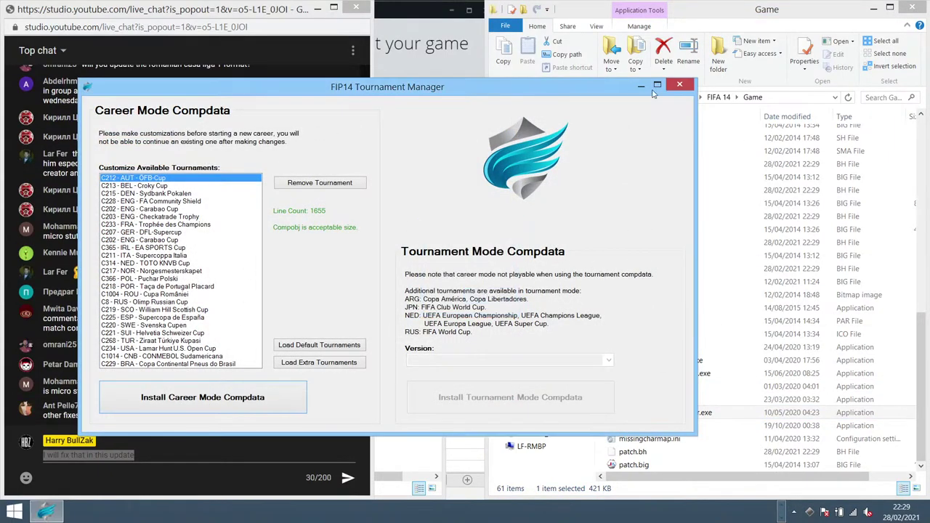
pyautogui.click(680, 86)
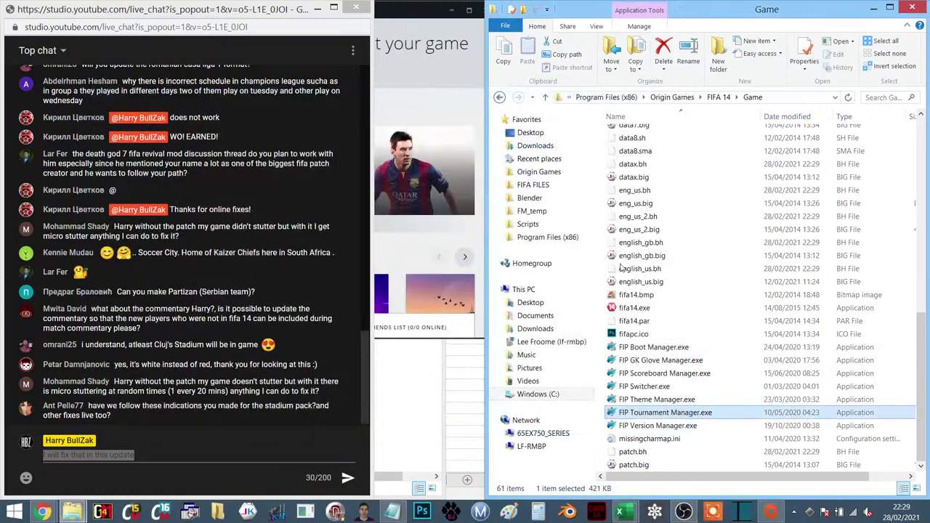
# Step: Launch FIFA 14 from the installed apps and start the game
pyautogui.click(684, 269)
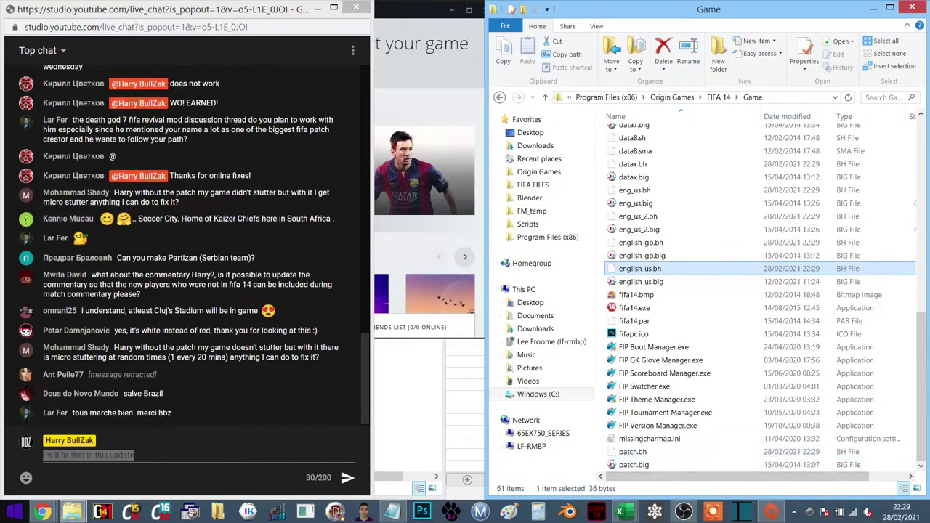
pyautogui.click(9, 515)
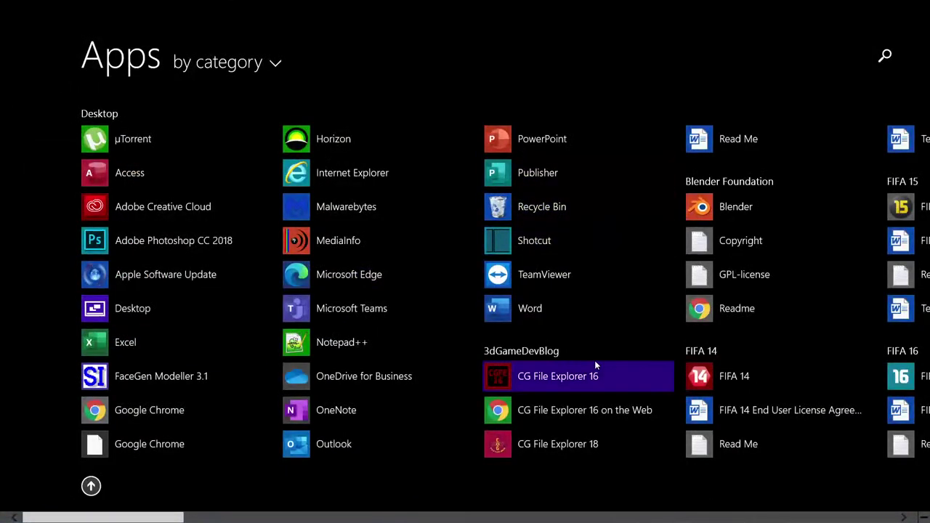
pyautogui.click(735, 377)
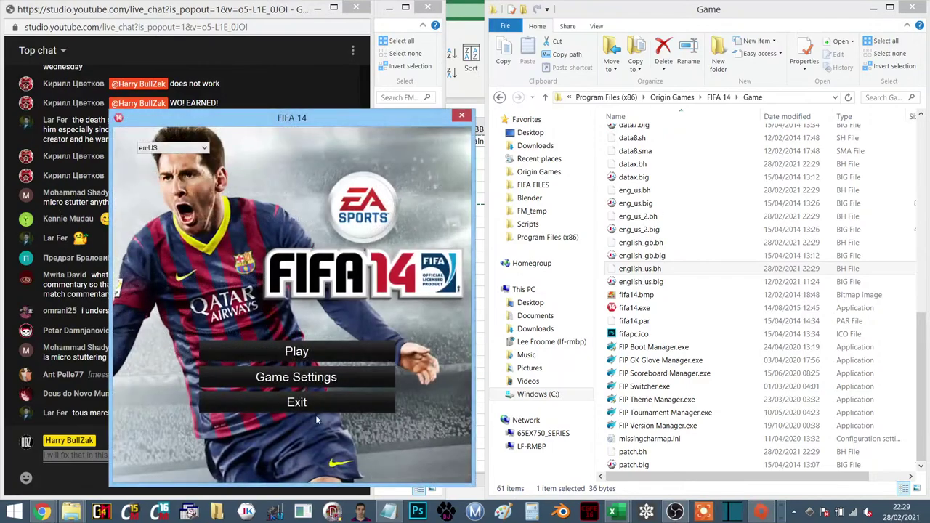
# Step: Bring the live chat to the front and highlight the viewer's question about micro stuttering with the patch
pyautogui.click(126, 16)
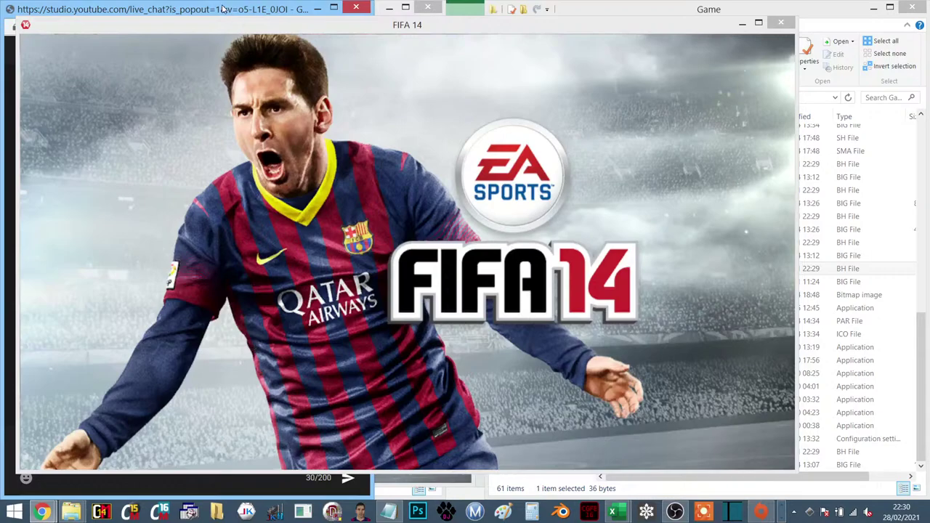
pyautogui.click(131, 494)
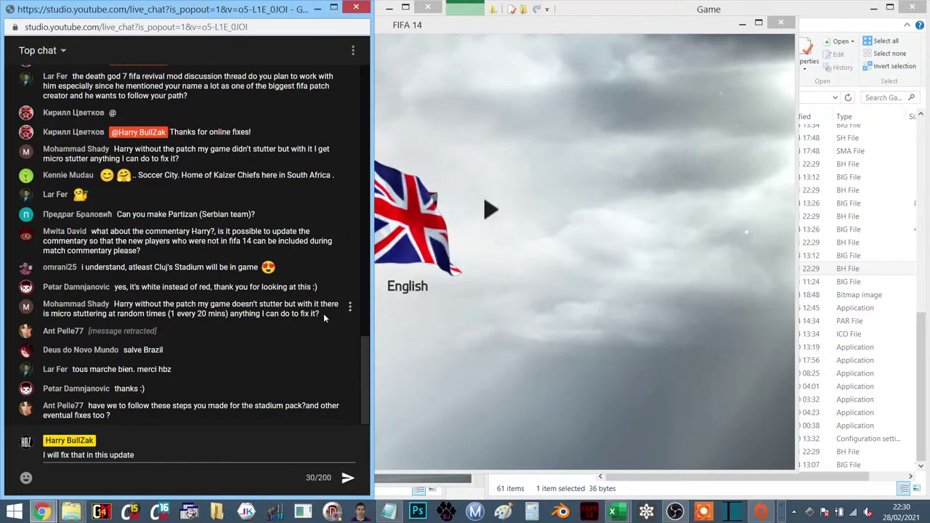
pyautogui.moveTo(323, 313); pyautogui.dragTo(111, 310)
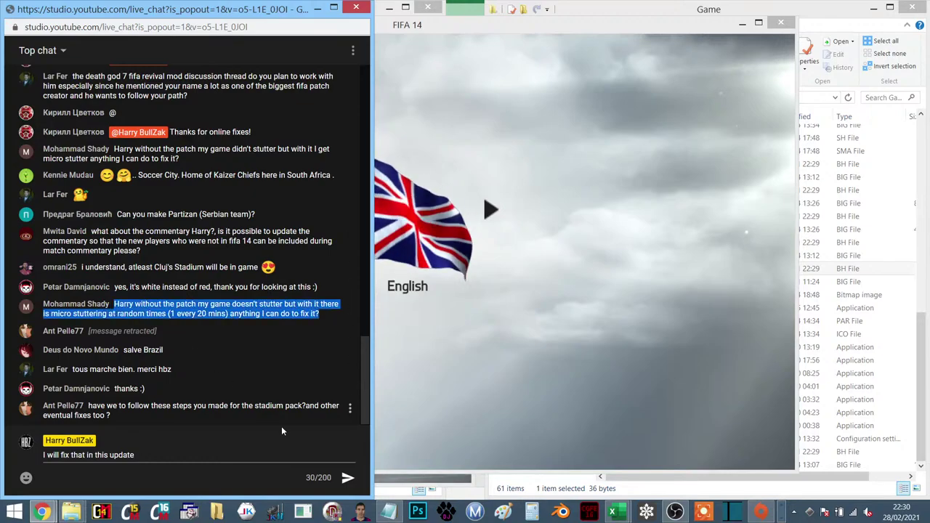
# Step: Switch to File Explorer, open the instance0 folder under Documents > FIFA 14, and check the size of replay0.bin
pyautogui.hotkey('alt', 'Tab')
pyautogui.hotkey('alt', 'Tab')
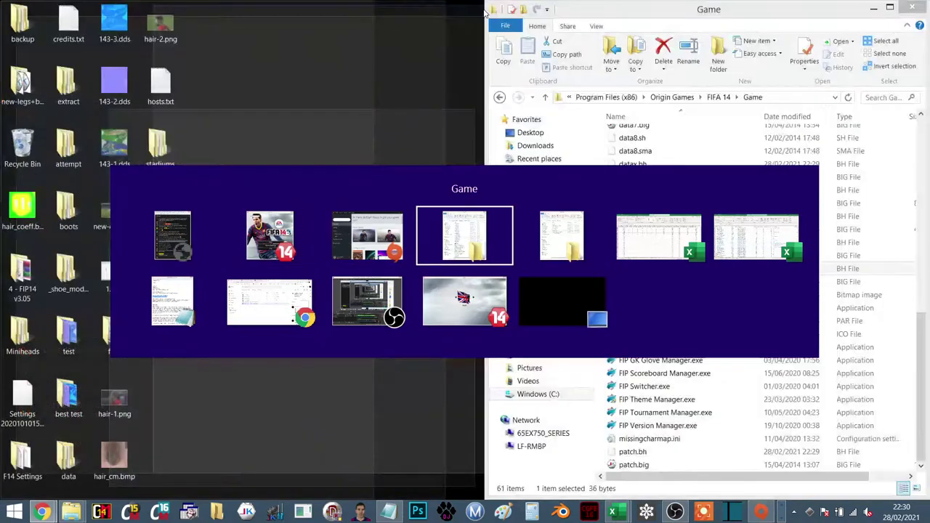
pyautogui.hotkey('alt', 'Tab')
pyautogui.hotkey('alt', 'Tab')
pyautogui.hotkey('alt', 'Tab')
pyautogui.hotkey('alt', 'Tab')
pyautogui.hotkey('alt', 'Tab')
pyautogui.hotkey('alt', 'Tab')
pyautogui.hotkey('alt', 'Tab')
pyautogui.hotkey('alt', 'Tab')
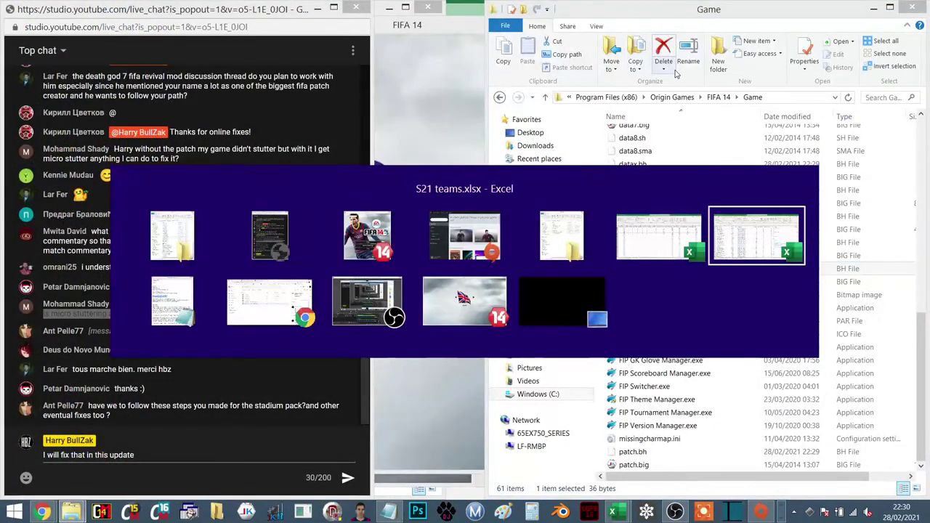
pyautogui.hotkey('alt', 'Tab')
pyautogui.hotkey('alt', 'Tab')
pyautogui.hotkey('alt', 'Tab')
pyautogui.hotkey('alt', 'Tab')
pyautogui.hotkey('alt', 'Tab')
pyautogui.hotkey('alt', 'Tab')
pyautogui.hotkey('alt', 'Tab')
pyautogui.hotkey('alt', 'Tab')
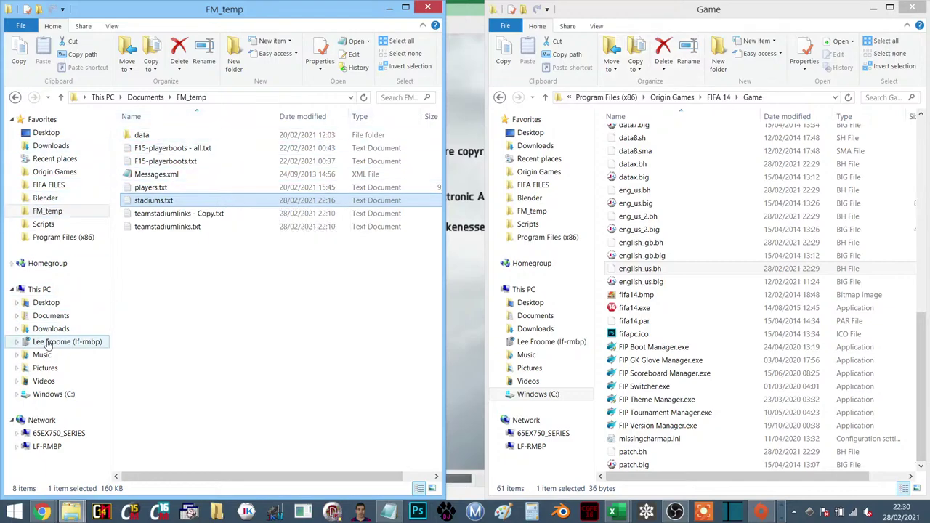
pyautogui.click(51, 318)
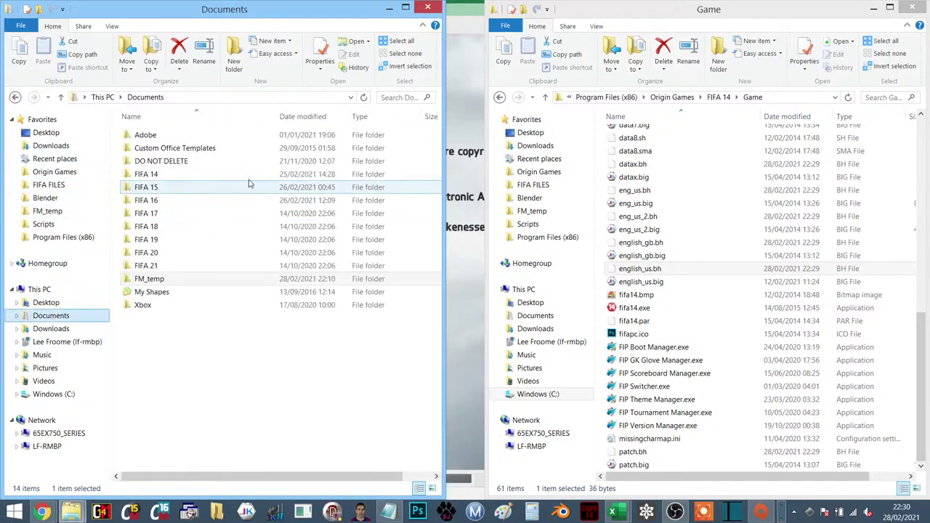
pyautogui.doubleClick(155, 174)
pyautogui.doubleClick(146, 135)
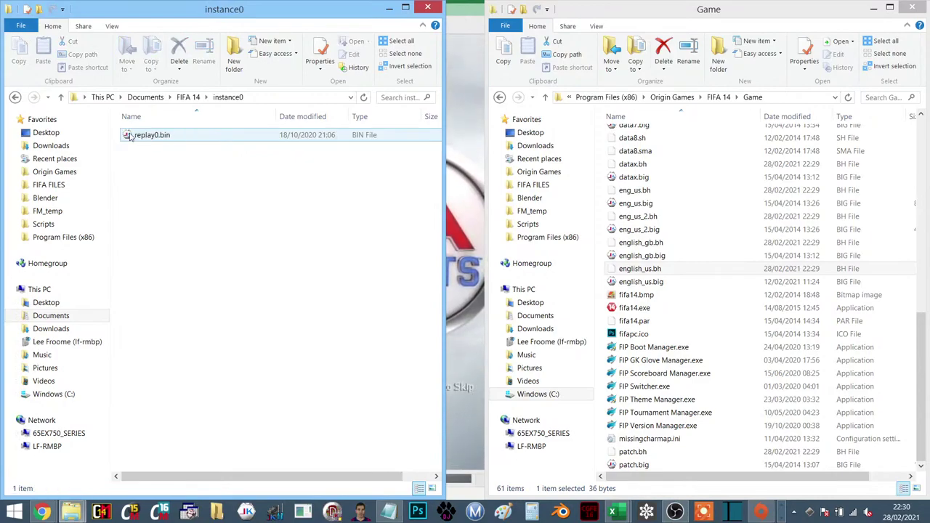
pyautogui.click(155, 140)
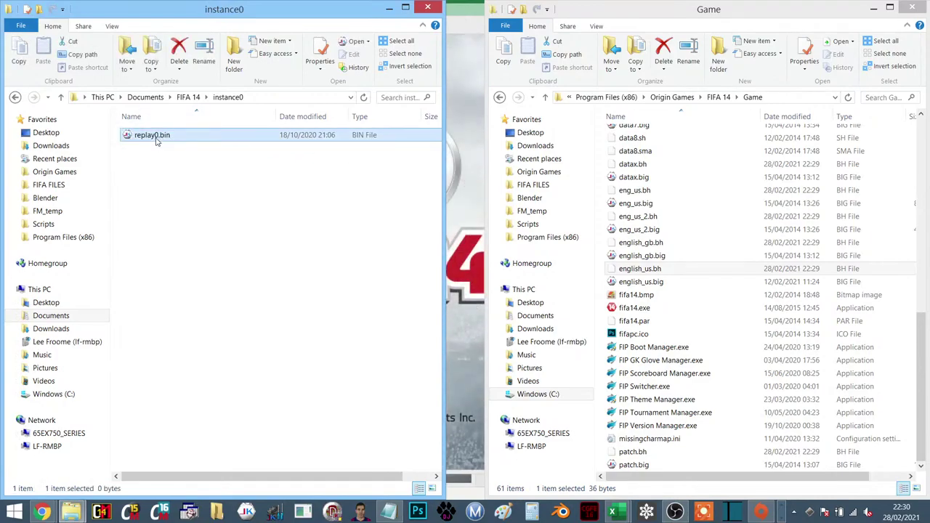
pyautogui.moveTo(269, 478); pyautogui.dragTo(434, 476)
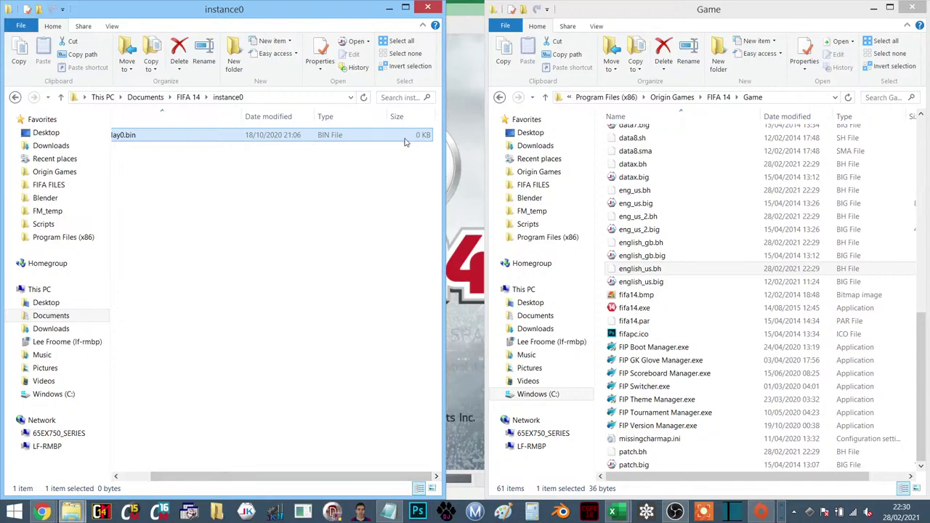
# Step: Create an empty Notepad document, save it on the Desktop as replay0.bin, and close Notepad
pyautogui.rightClick(391, 513)
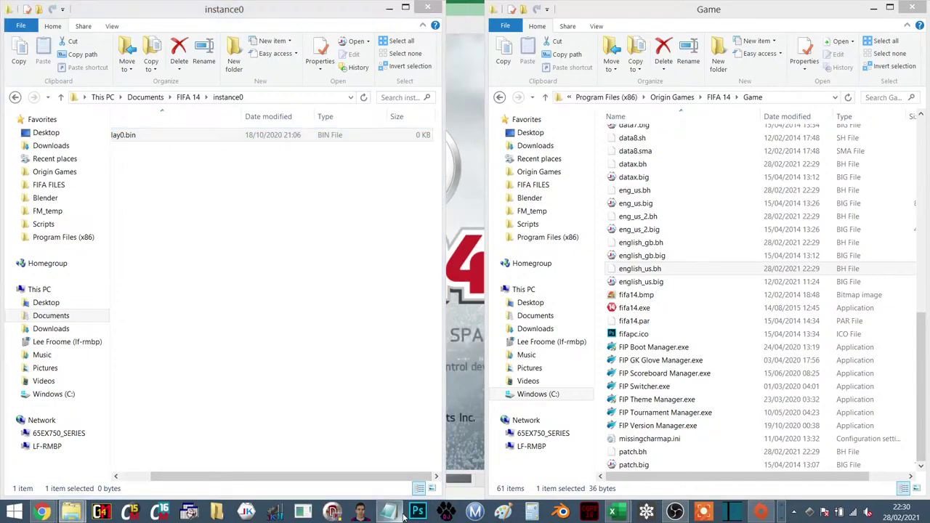
pyautogui.click(347, 456)
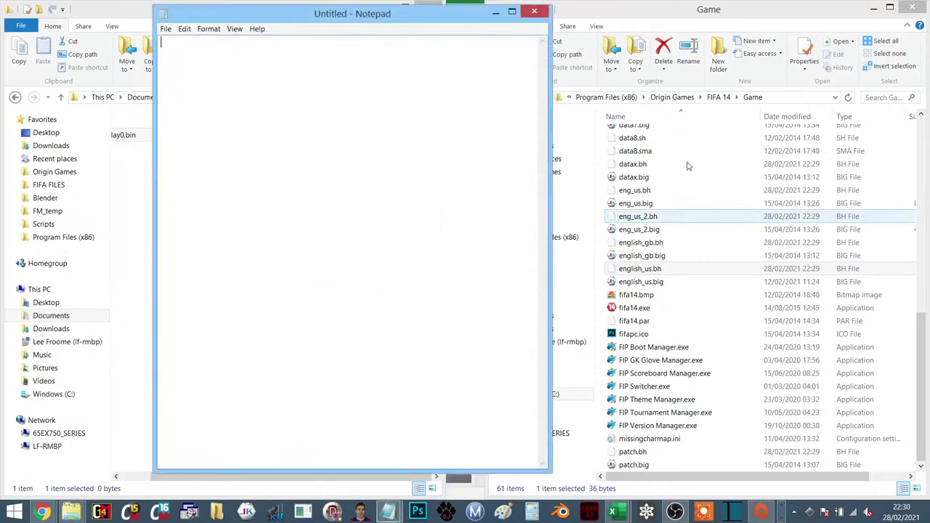
pyautogui.click(165, 28)
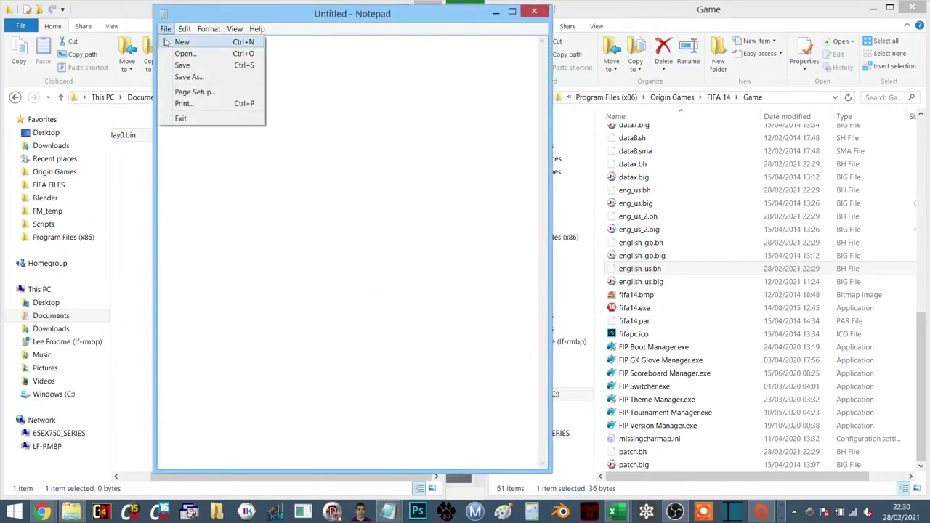
pyautogui.click(198, 76)
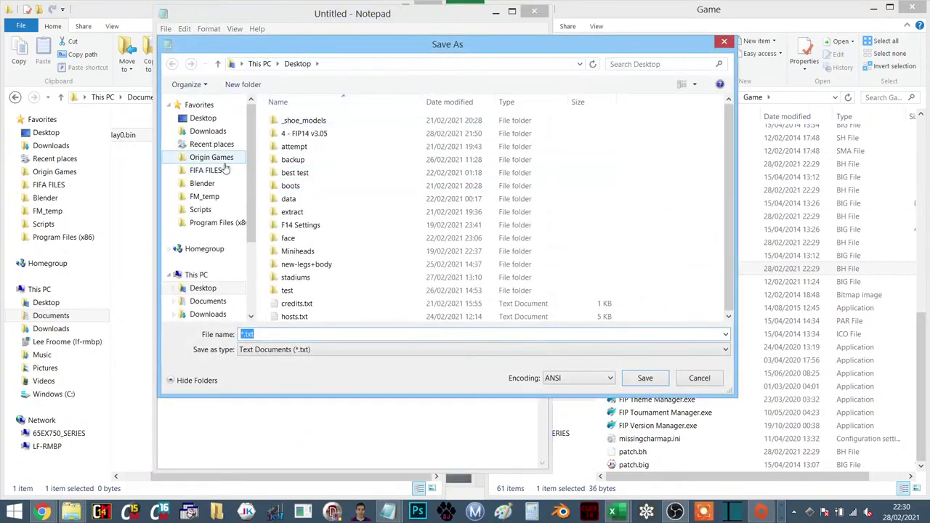
pyautogui.click(203, 289)
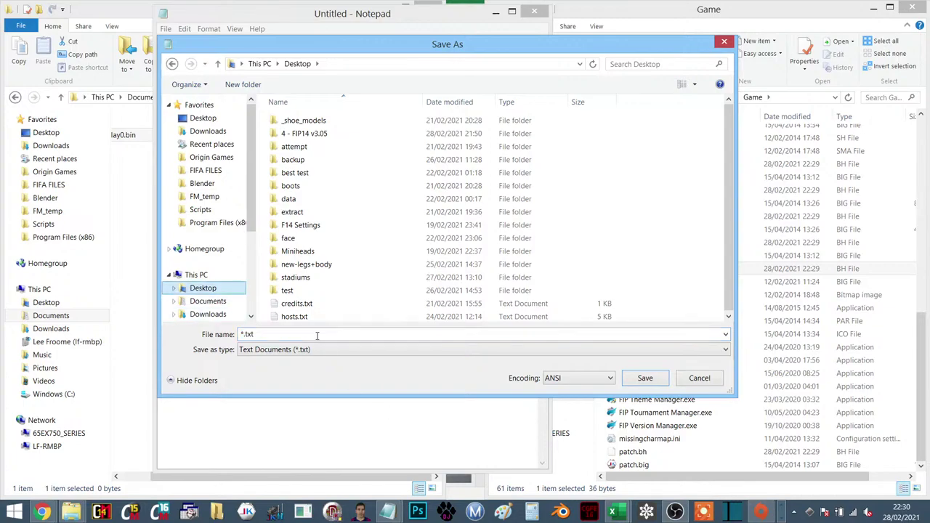
pyautogui.click(123, 135)
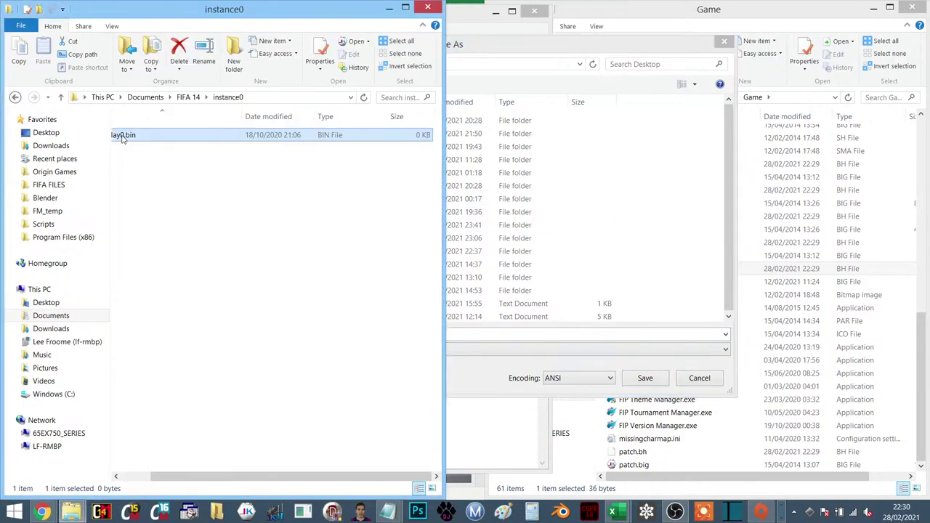
pyautogui.press('F2')
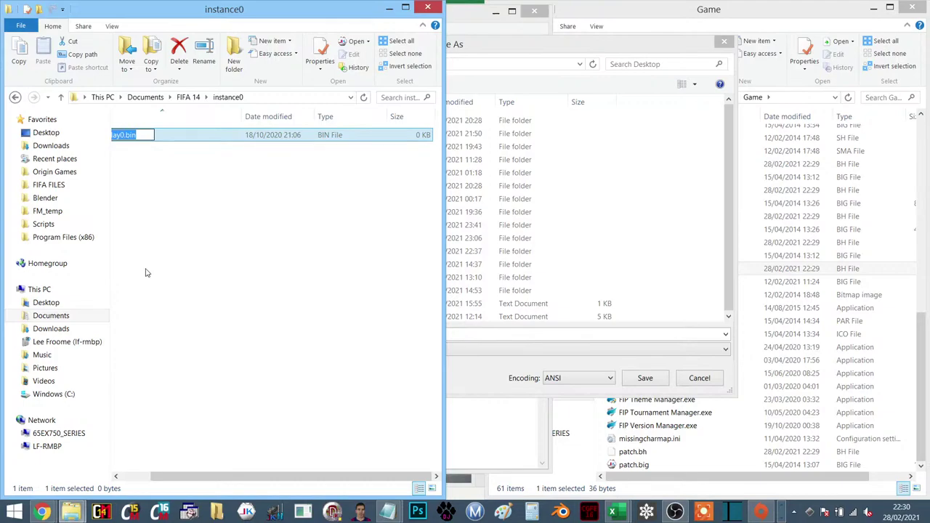
pyautogui.click(481, 381)
pyautogui.click(292, 333)
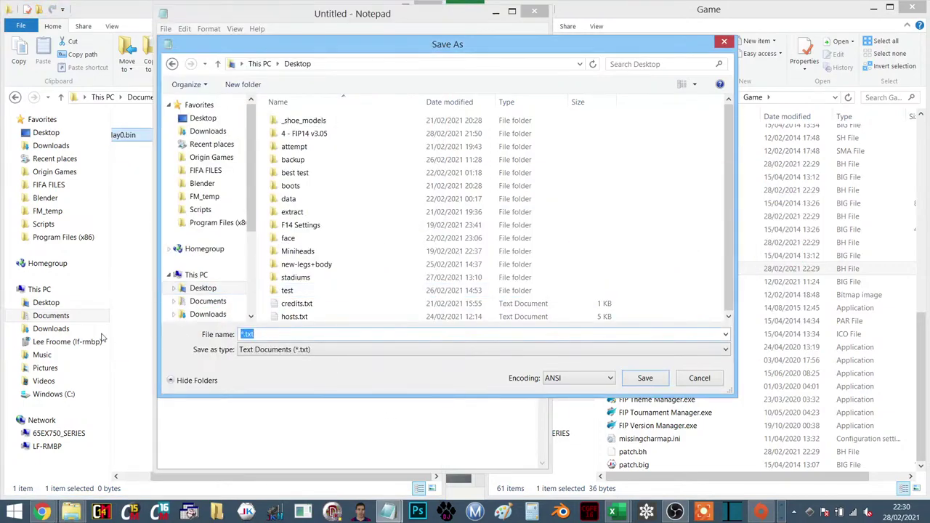
pyautogui.write('replay0.bin')
pyautogui.click(643, 378)
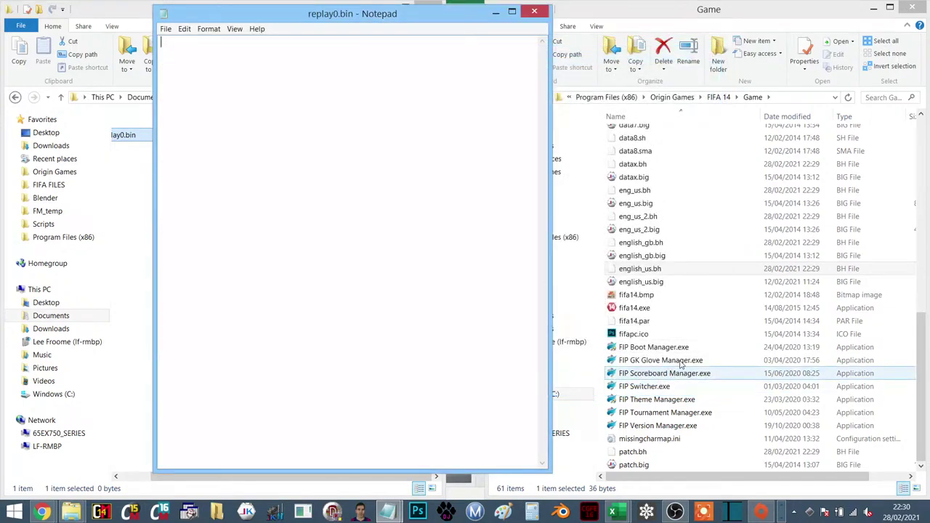
pyautogui.click(540, 10)
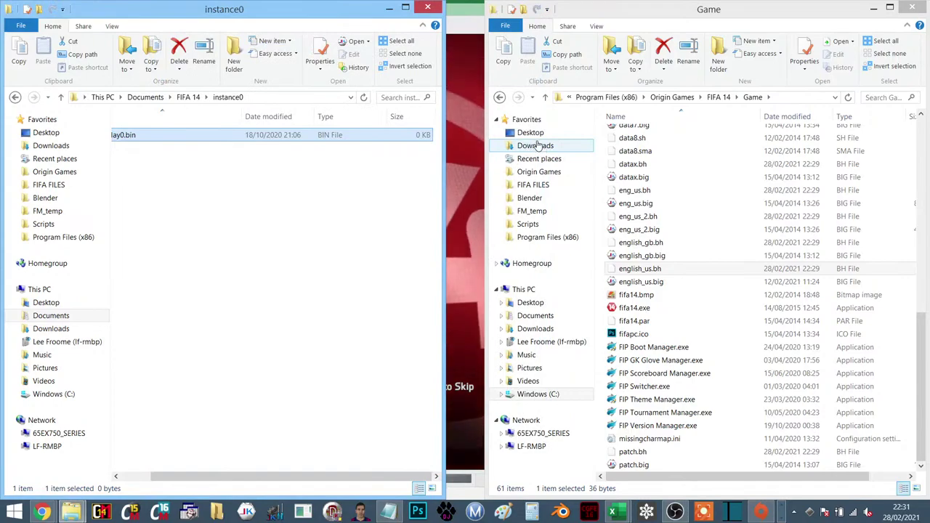
# Step: Find replay0.bin in the Desktop folder and apply the Read-only attribute in its file properties
pyautogui.click(533, 134)
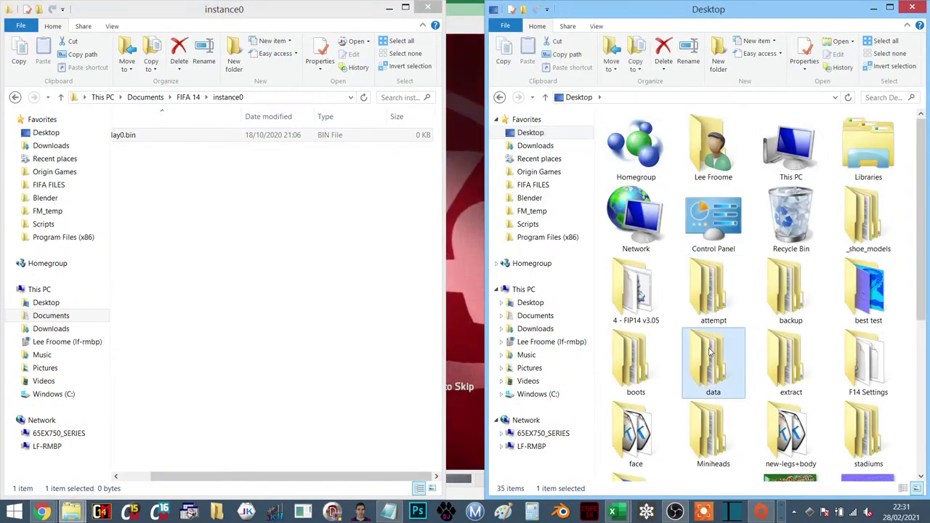
pyautogui.scroll(-5, 710, 353)
pyautogui.click(714, 415)
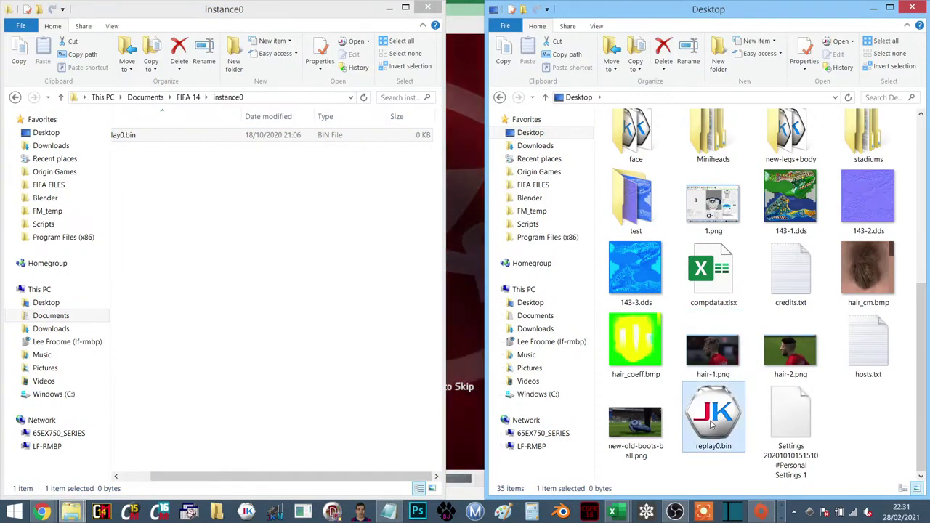
pyautogui.moveTo(729, 414); pyautogui.dragTo(709, 419)
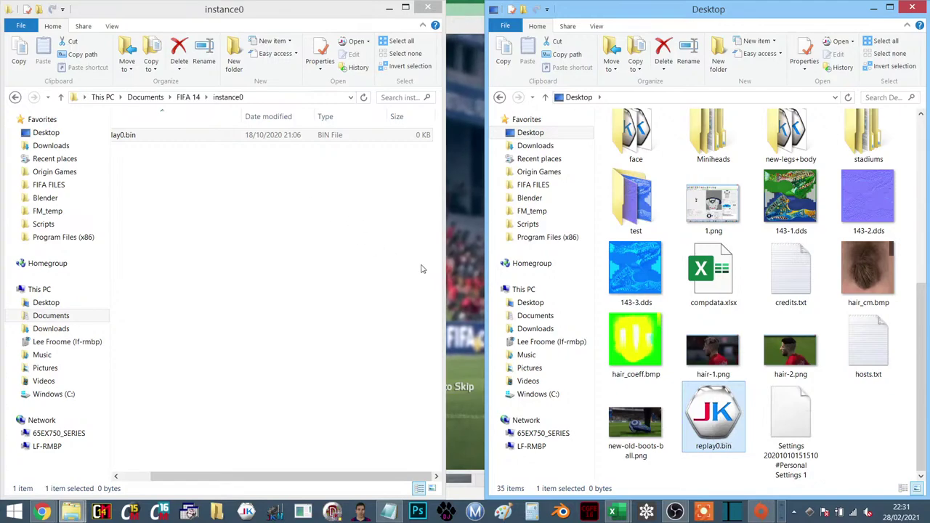
pyautogui.rightClick(706, 414)
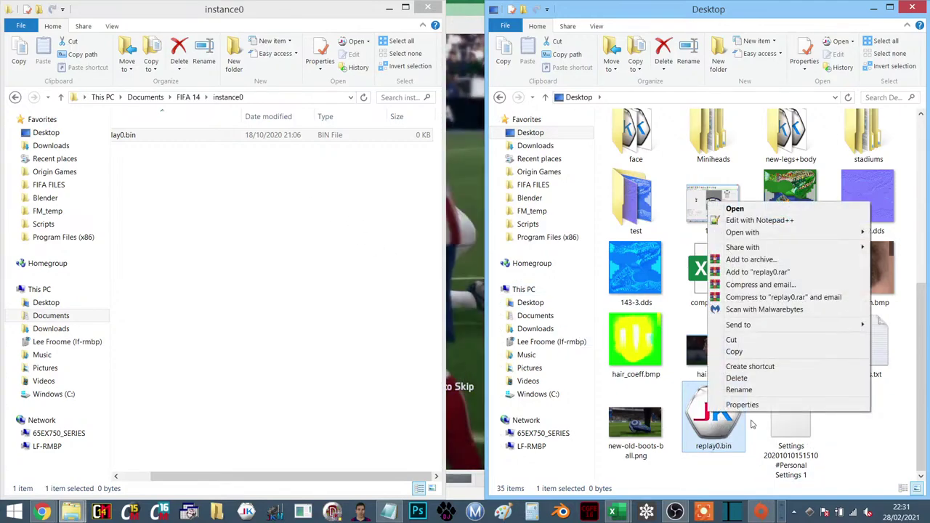
pyautogui.click(740, 404)
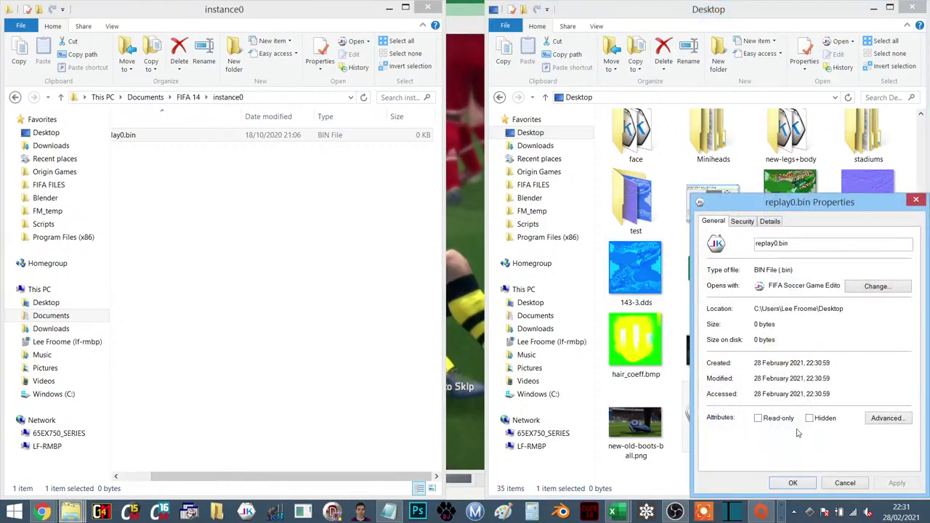
pyautogui.click(758, 418)
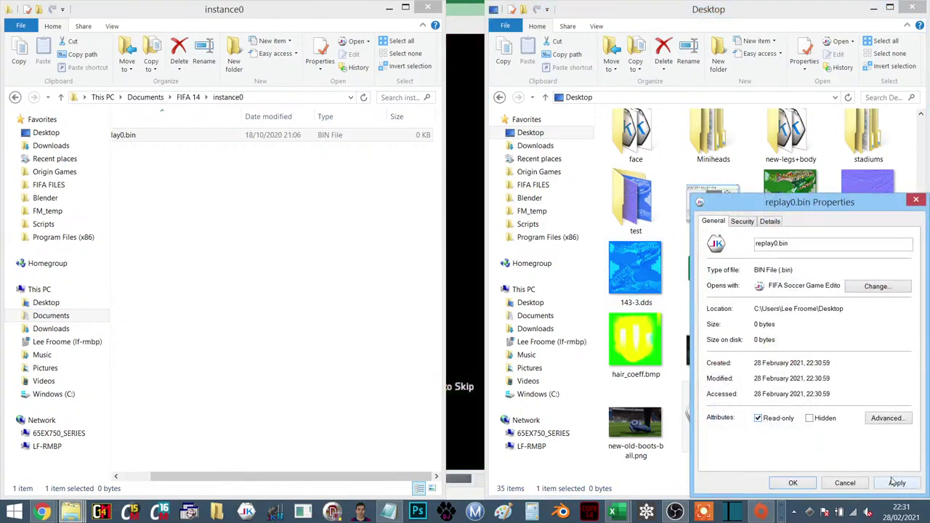
pyautogui.click(893, 482)
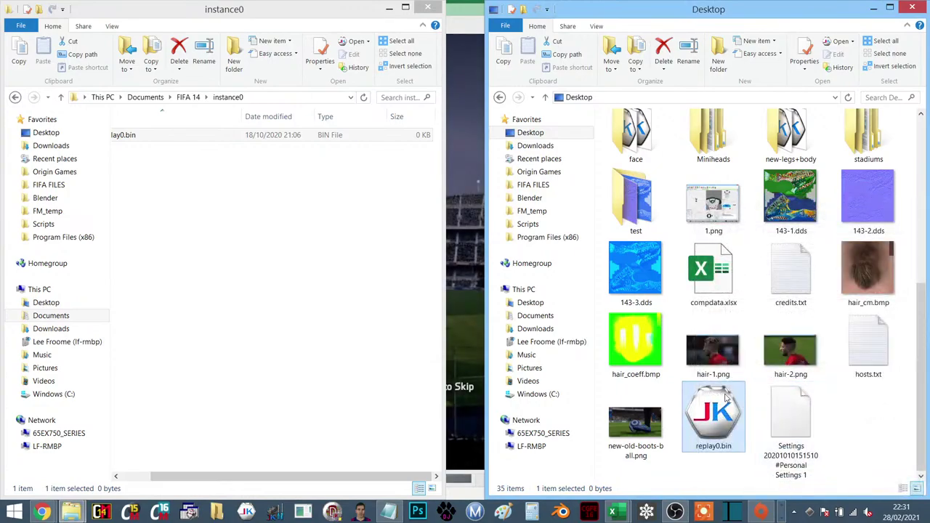
pyautogui.moveTo(727, 411)
pyautogui.mouseDown()
pyautogui.moveTo(234, 286)
pyautogui.moveTo(521, 342)
pyautogui.moveTo(716, 428)
pyautogui.moveTo(719, 421)
pyautogui.mouseUp()
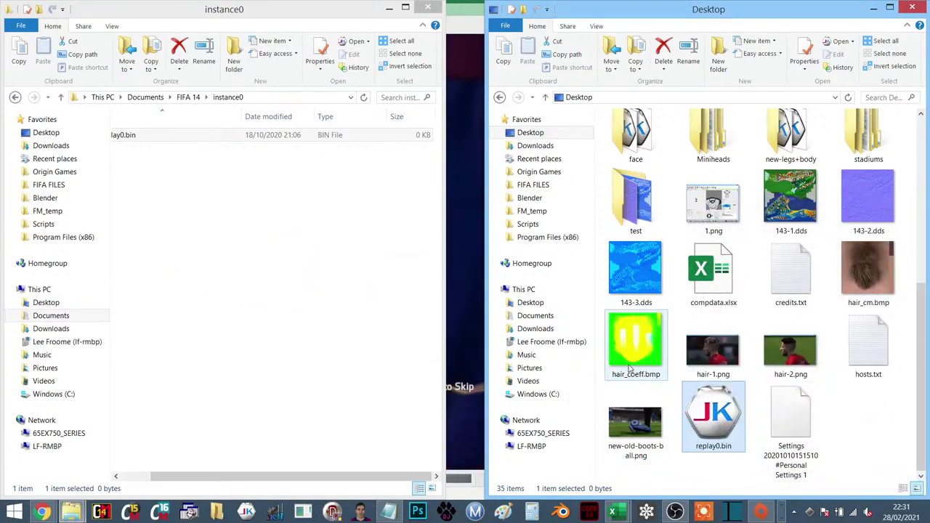
# Step: Switch to FIFA 14, skip the intro, and load the Personal Settings 1 file to reach the home screen
pyautogui.hotkey('alt', 'Tab')
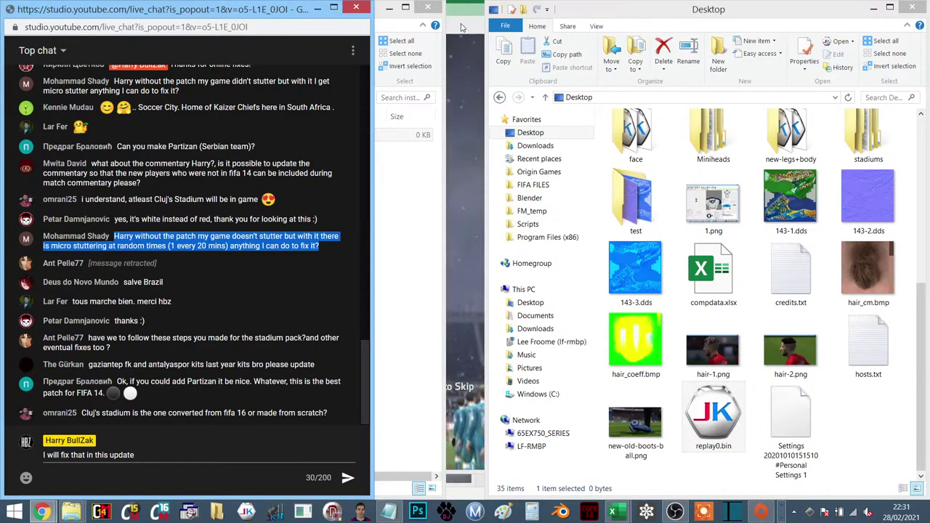
pyautogui.click(462, 27)
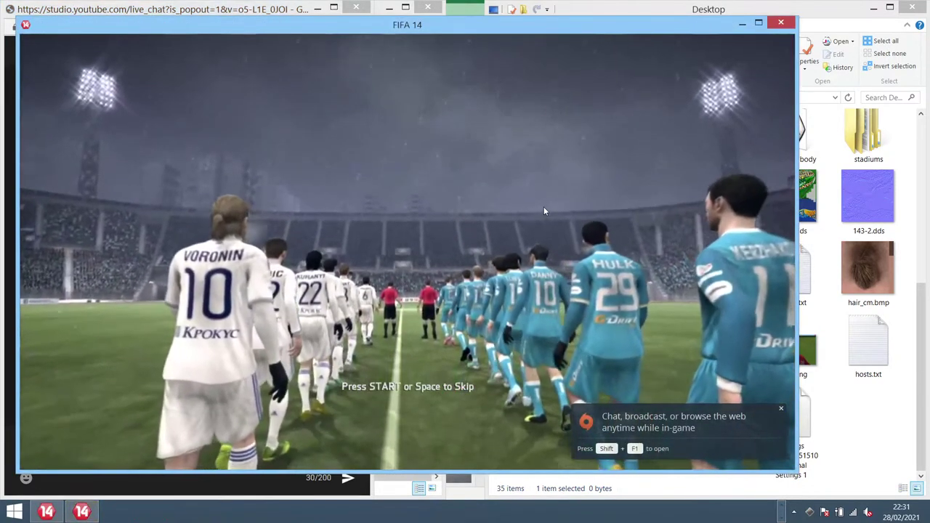
pyautogui.press('space')
pyautogui.press('space')
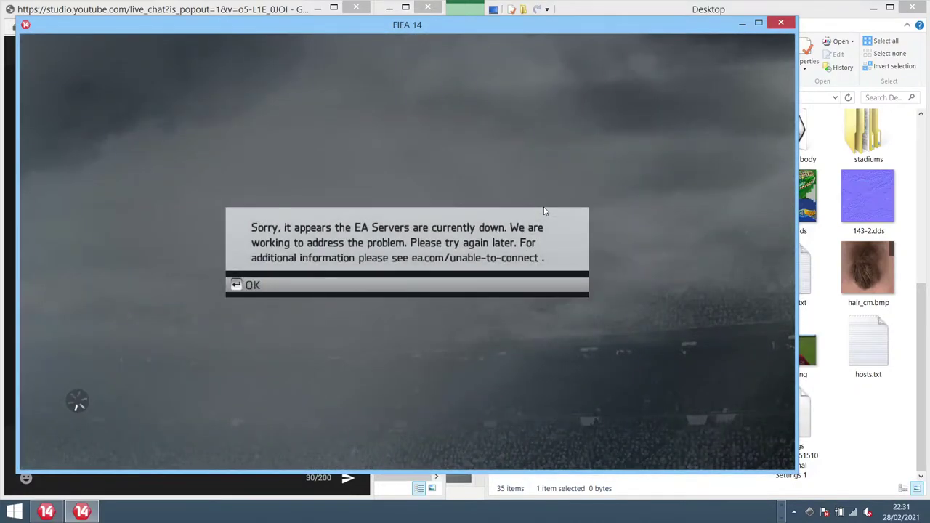
pyautogui.press('Return')
pyautogui.press('Down')
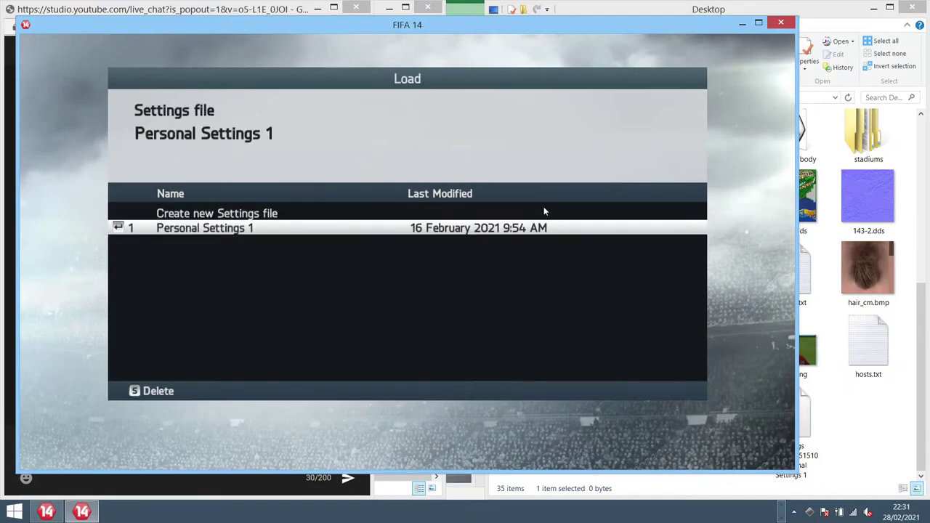
pyautogui.press('Return')
pyautogui.press('Up')
pyautogui.press('Return')
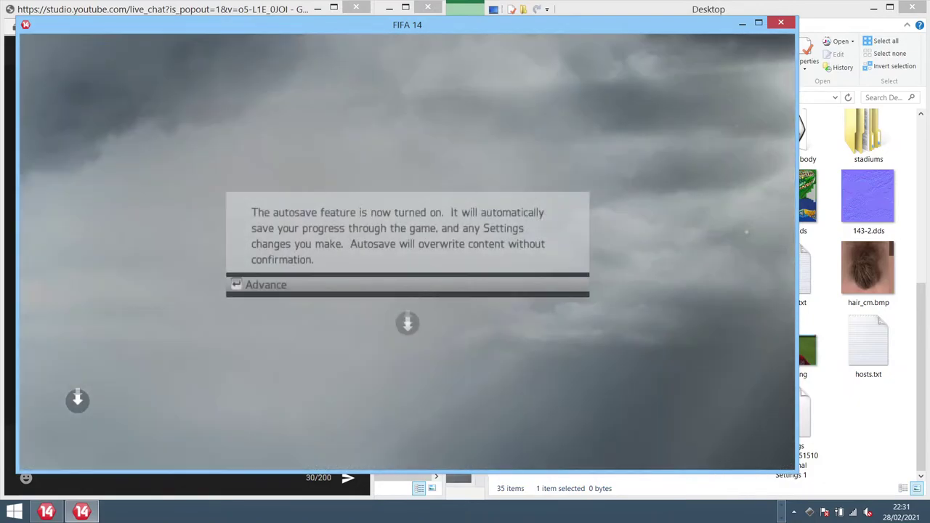
pyautogui.press('Return')
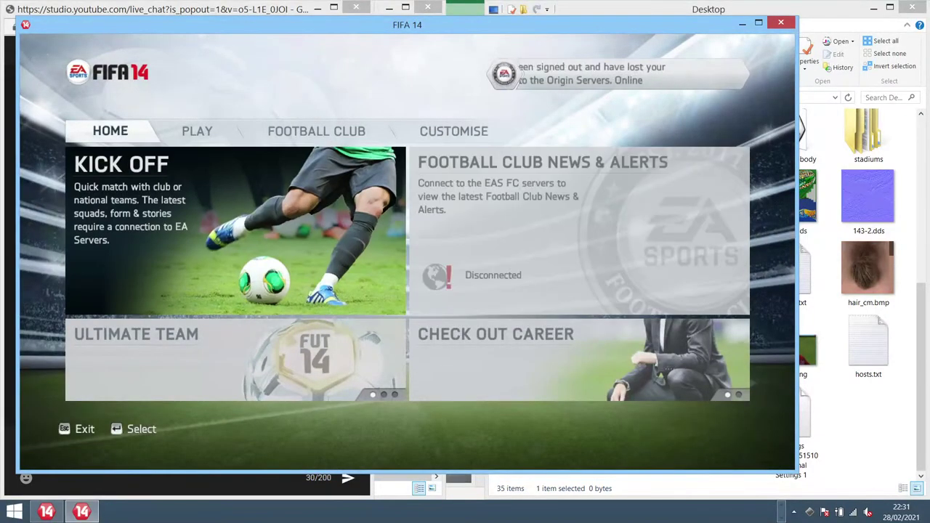
# Step: Start a Kick Off match with the keyboard and mouse controller assigned to the Home side
pyautogui.press('Return')
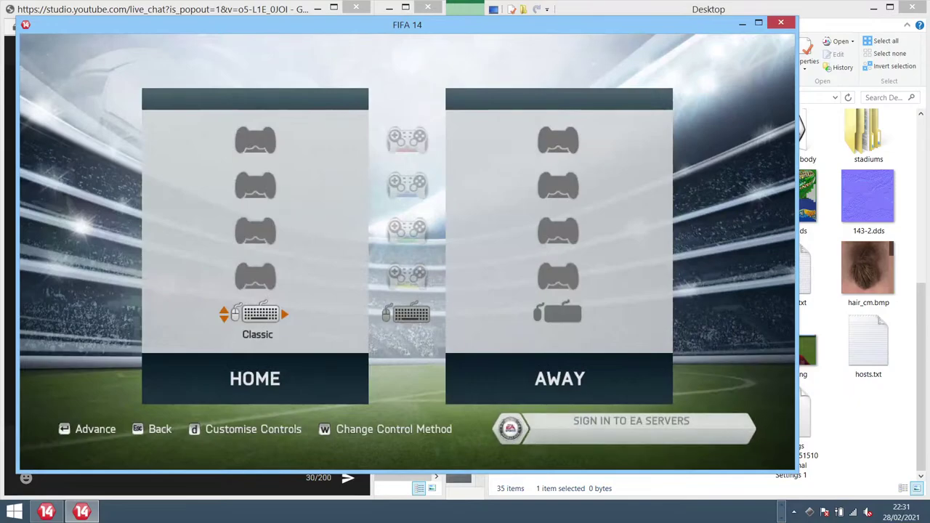
pyautogui.press('Right')
pyautogui.press('Left')
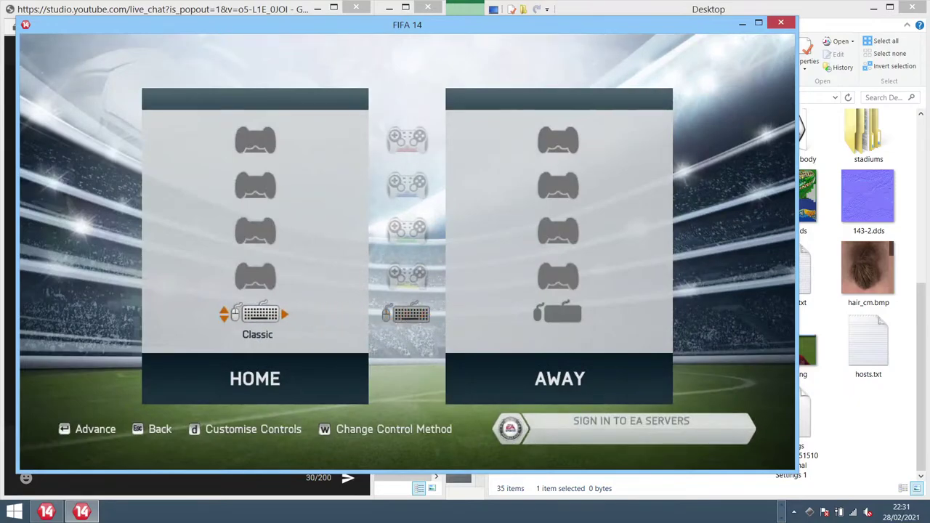
pyautogui.press('Return')
# Step: Choose Crvena Zvezda from Serbia's Linglong Tire SuperLiga as the home team against Tottenham
pyautogui.press('Up')
pyautogui.press('Up')
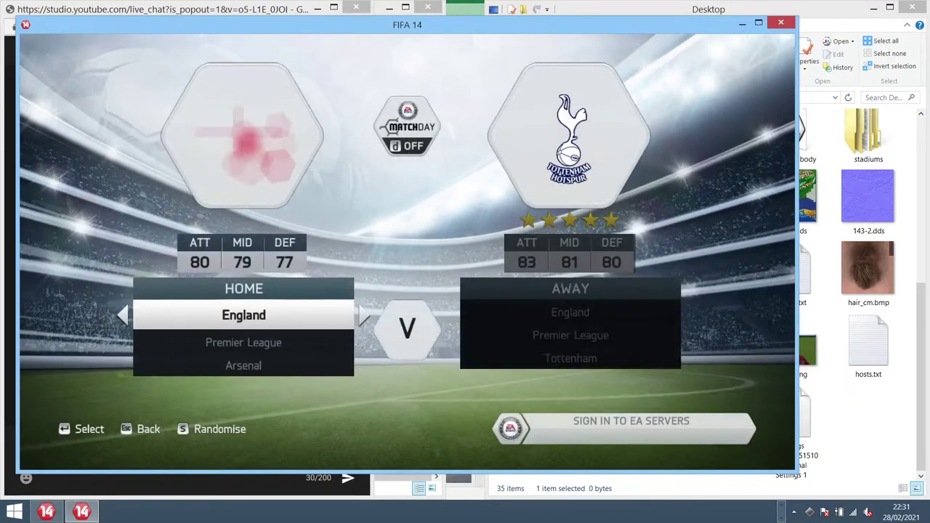
pyautogui.press('Right')
pyautogui.press('Right')
pyautogui.press('Right')
pyautogui.press('Right')
pyautogui.press('Right')
pyautogui.press('Right')
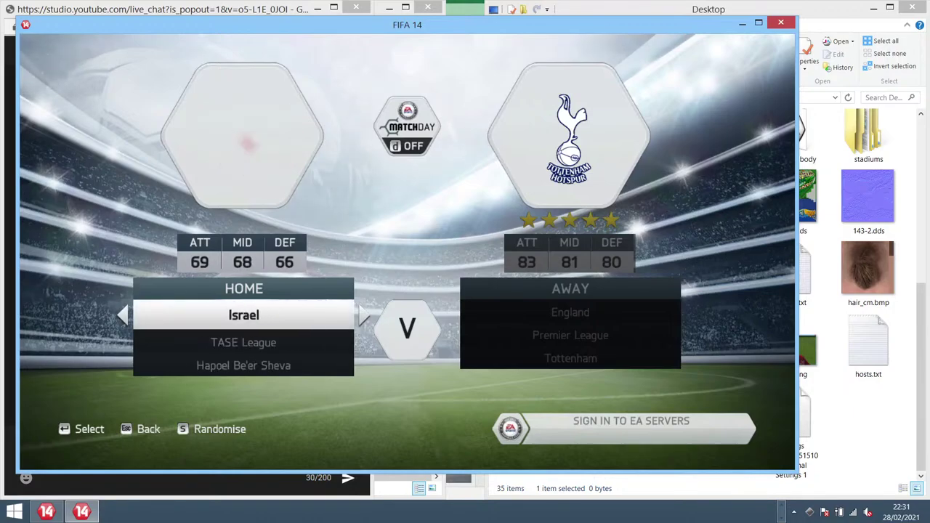
pyautogui.press('Right')
pyautogui.press('Right')
pyautogui.press('Right')
pyautogui.press('Right')
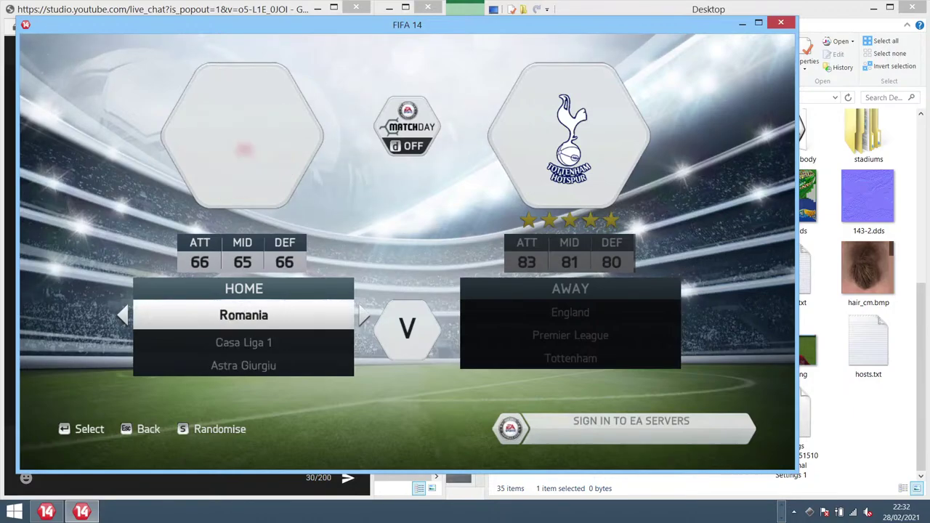
pyautogui.press('Down')
pyautogui.press('Down')
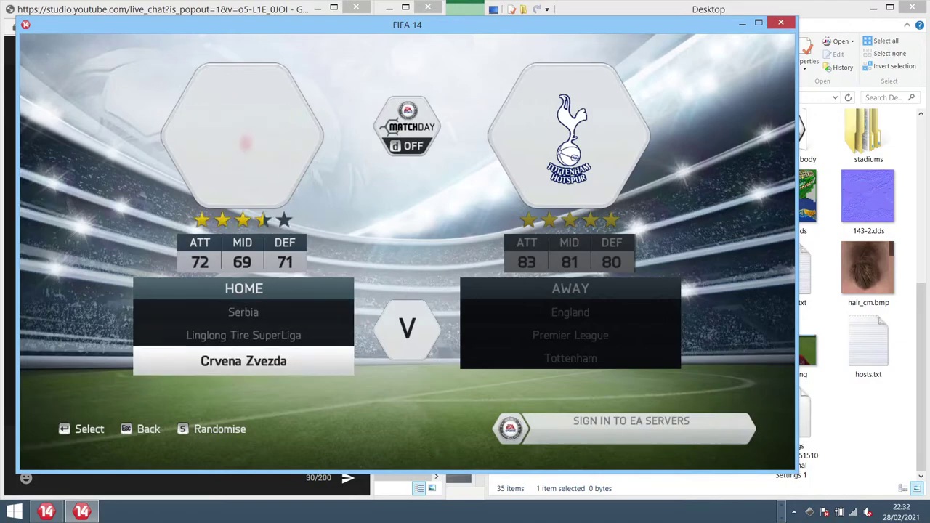
pyautogui.press('Return')
pyautogui.press('Return')
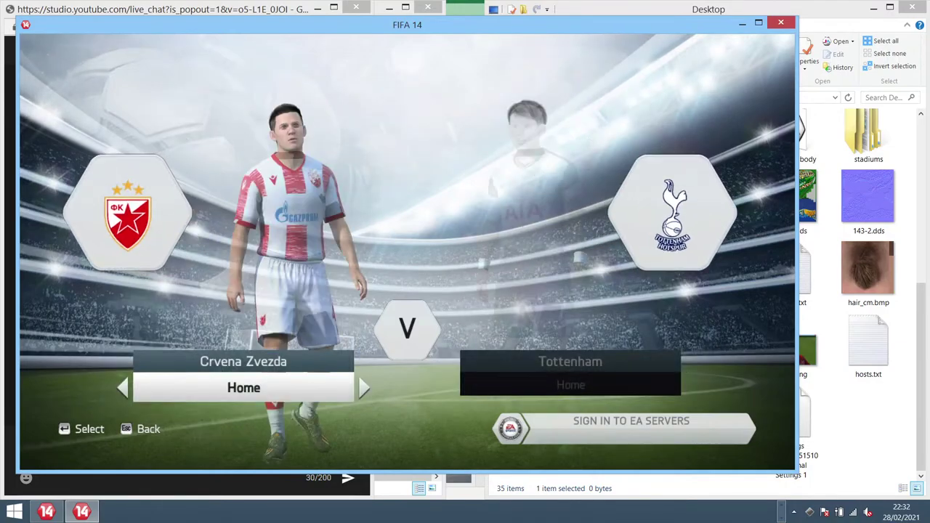
# Step: Accept the Home kits for both teams and load the match
pyautogui.press('Return')
pyautogui.press('Return')
pyautogui.press('Return')
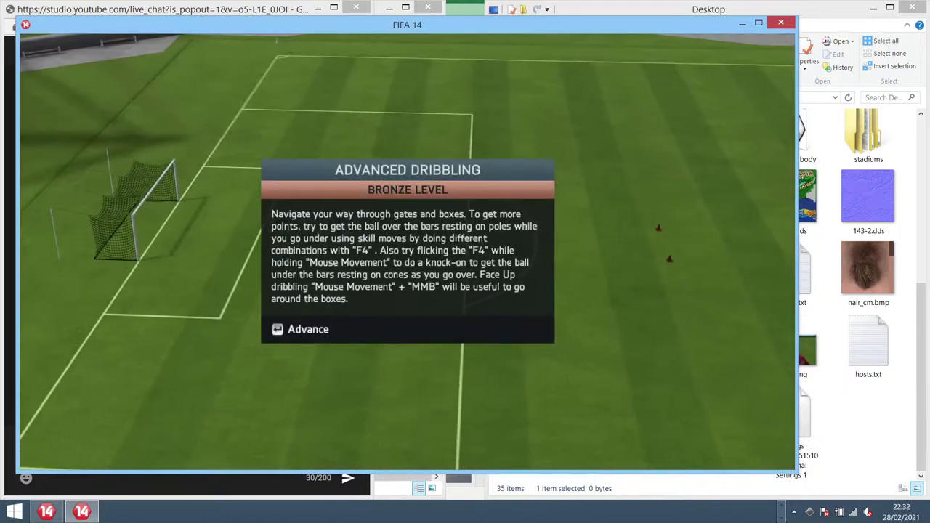
# Step: Switch to the live chat window and read the latest viewer messages
pyautogui.hotkey('alt', 'Tab')
pyautogui.press('Tab')
pyautogui.press('Tab')
pyautogui.press('Tab')
pyautogui.press('Tab')
pyautogui.press('Tab')
pyautogui.press('Tab')
pyautogui.press('Tab')
pyautogui.press('Tab')
pyautogui.press('Tab')
pyautogui.press('Tab')
pyautogui.press('Tab')
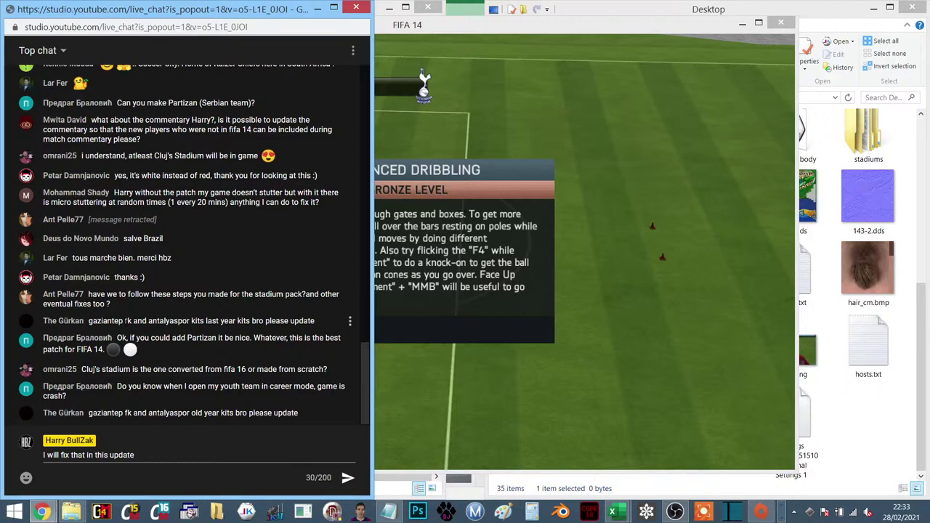
# Step: Return to FIFA 14, start the Crvena Zvezda match, and pause it to open Instant Replay
pyautogui.hotkey('alt', 'Tab')
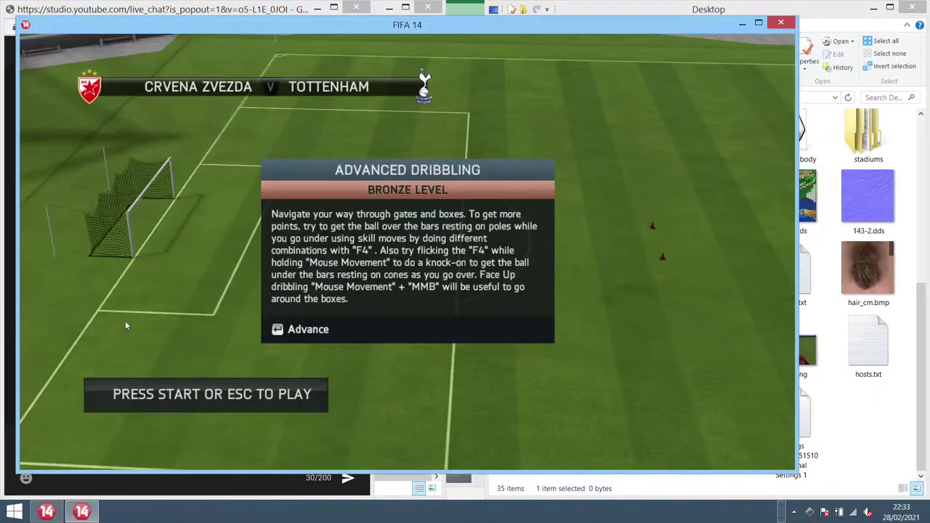
pyautogui.press('Escape')
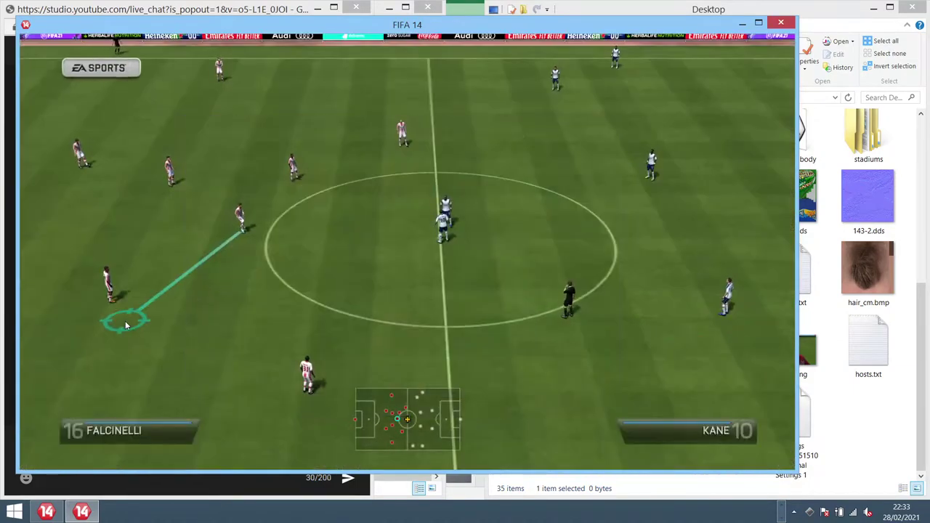
pyautogui.press('Escape')
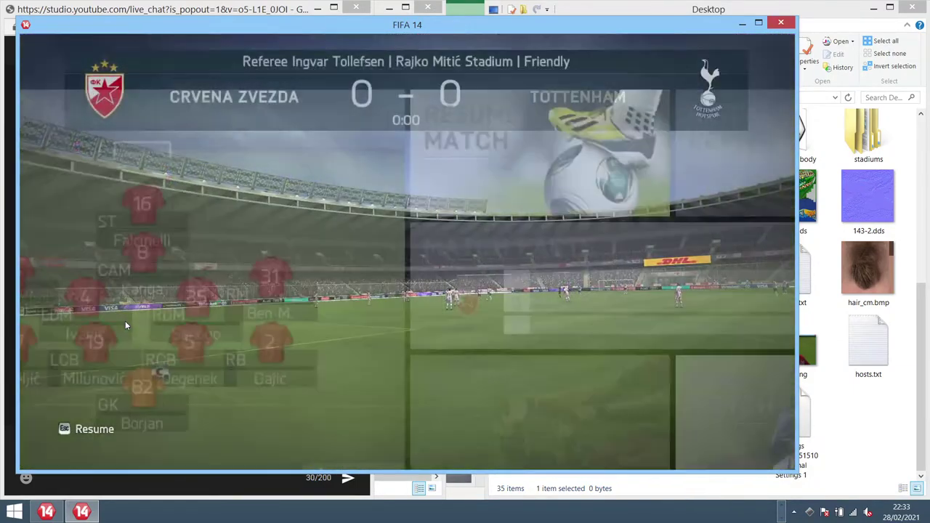
pyautogui.press('Return')
pyautogui.press('Return')
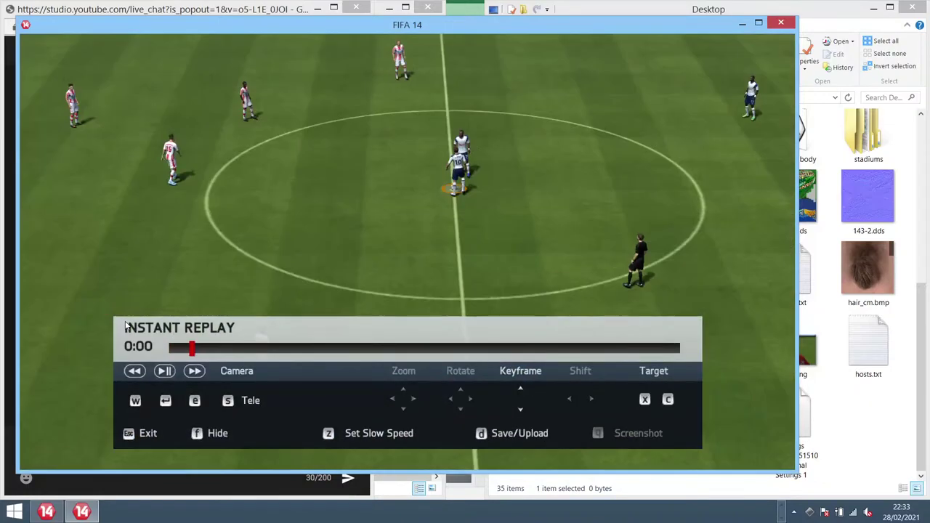
# Step: Set the replay camera to Orbit and examine the back of a Crvena Zvezda shirt with the replay controls hidden
pyautogui.press('s')
pyautogui.press('d')
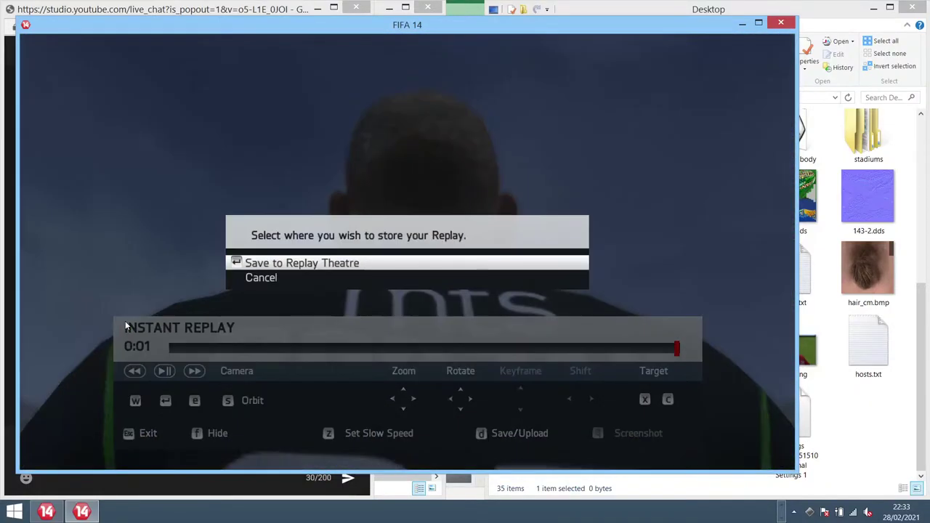
pyautogui.press('Return')
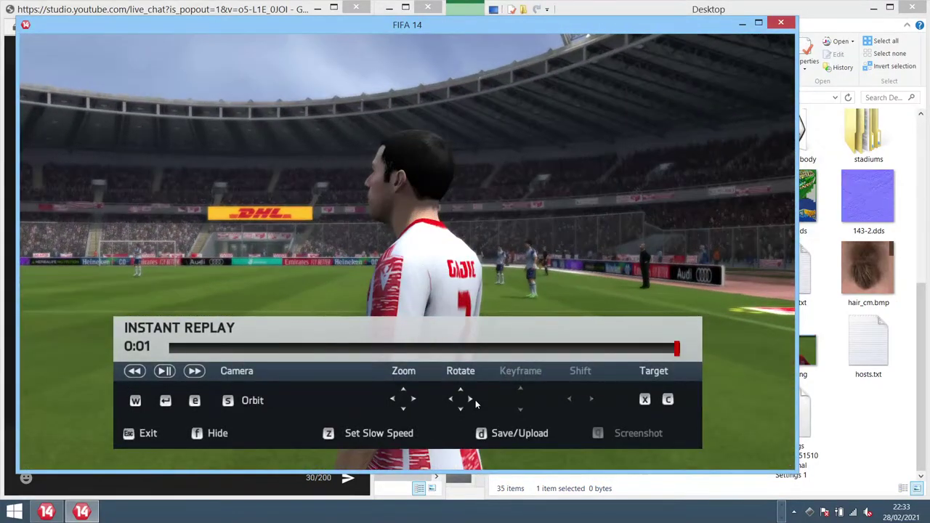
pyautogui.moveTo(474, 403); pyautogui.dragTo(474, 403)
pyautogui.press('f')
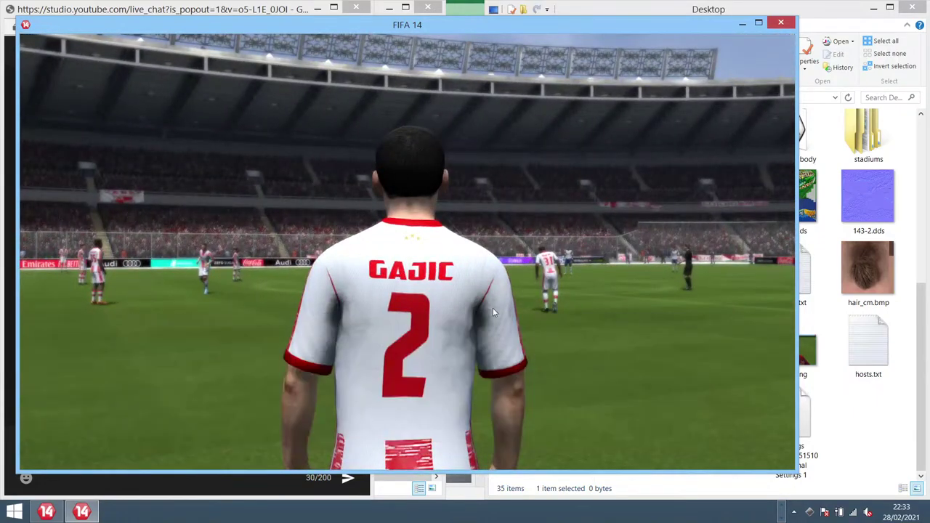
# Step: Close the running FIFA 14 match and exit the game launcher
pyautogui.click(780, 22)
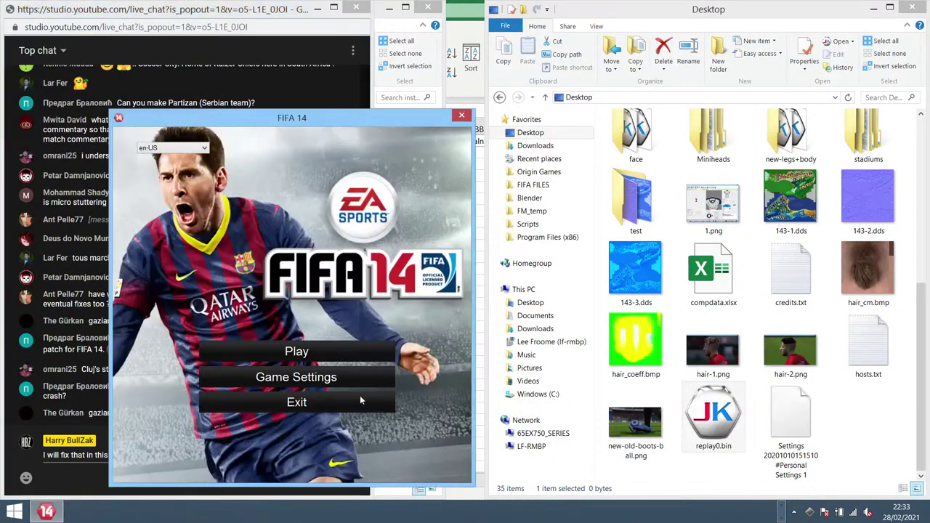
pyautogui.click(363, 395)
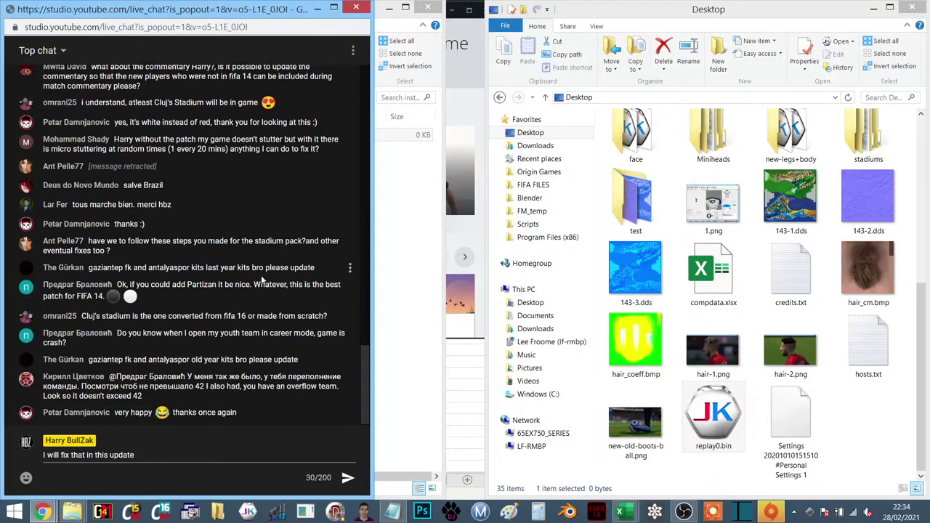
# Step: Highlight the chat questions about the Gaziantep and Antalyaspor kits and the youth team crash, and look through older messages
pyautogui.moveTo(314, 267); pyautogui.dragTo(143, 268)
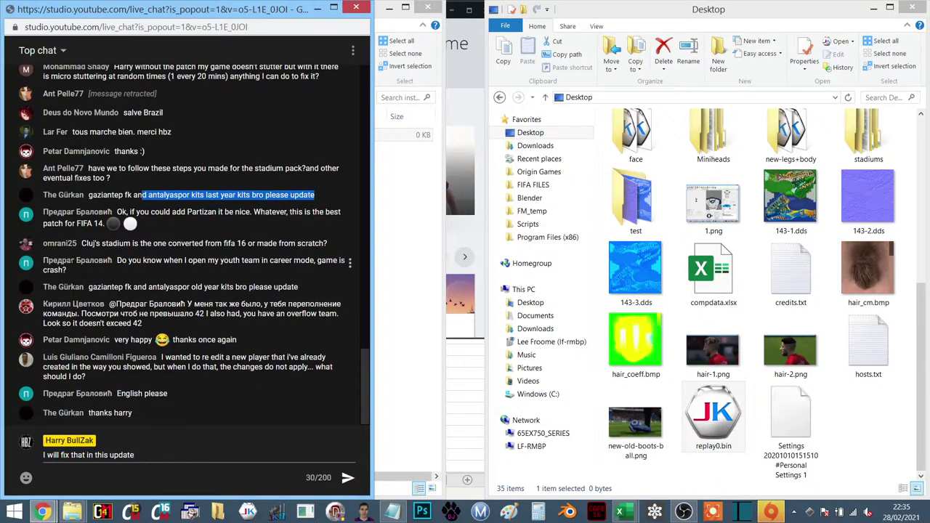
pyautogui.moveTo(67, 270); pyautogui.dragTo(117, 261)
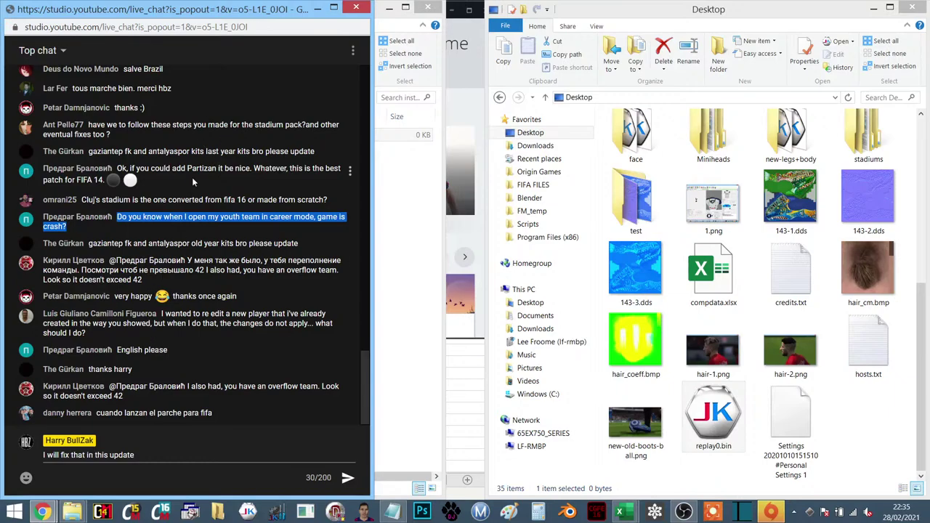
pyautogui.scroll(4, 192, 178)
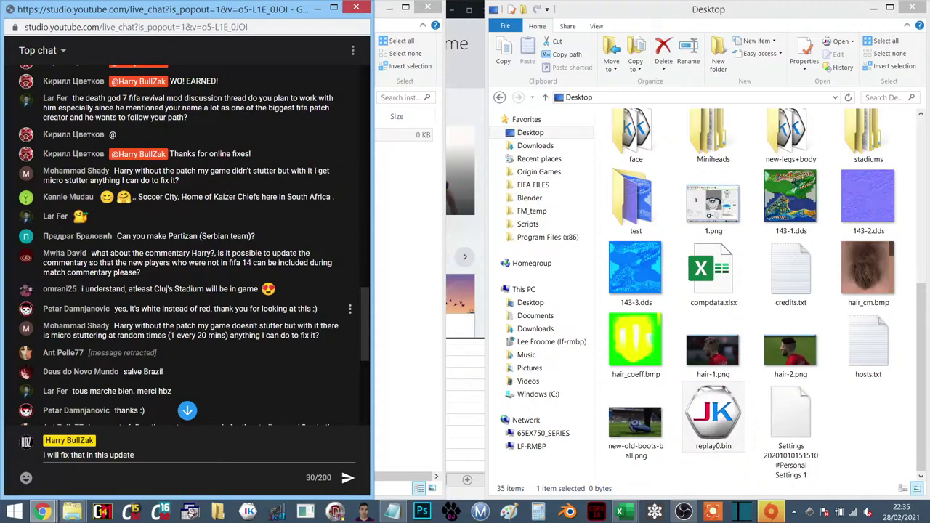
# Step: Bring the live chat up to its newest messages and highlight the question about re-editing an already created player
pyautogui.scroll(-2, 211, 306)
pyautogui.scroll(-3, 211, 306)
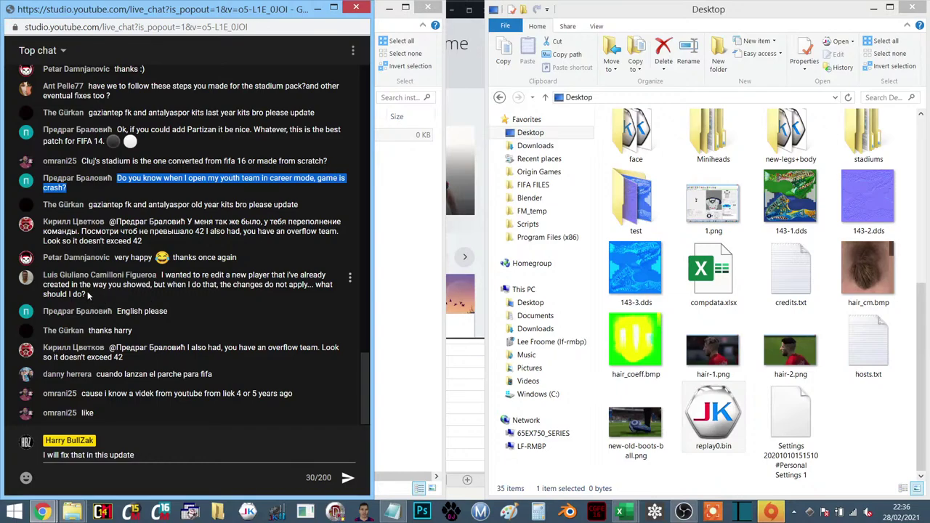
pyautogui.moveTo(88, 293); pyautogui.dragTo(160, 275)
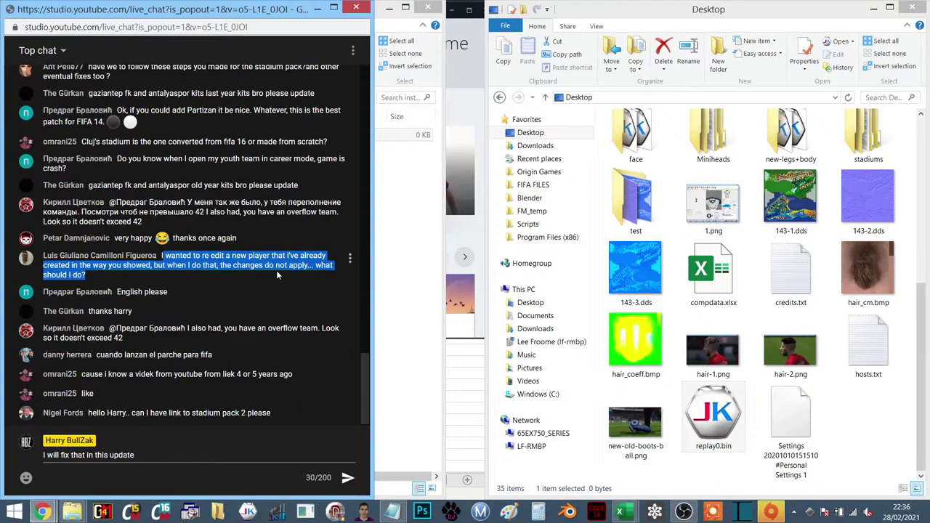
# Step: Look through the FIFA 14 folder in Documents and the settings folder inside FIFA 21 for comparison
pyautogui.click(412, 201)
pyautogui.click(145, 96)
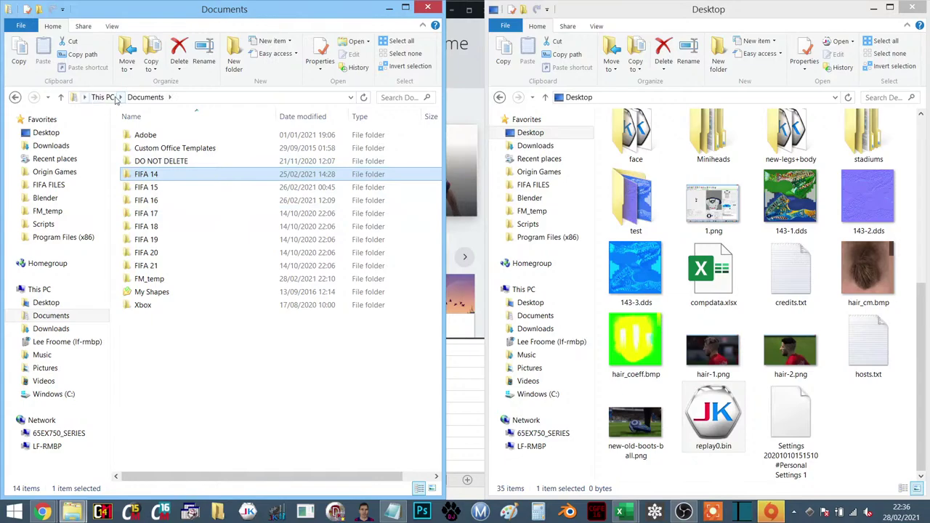
pyautogui.doubleClick(146, 175)
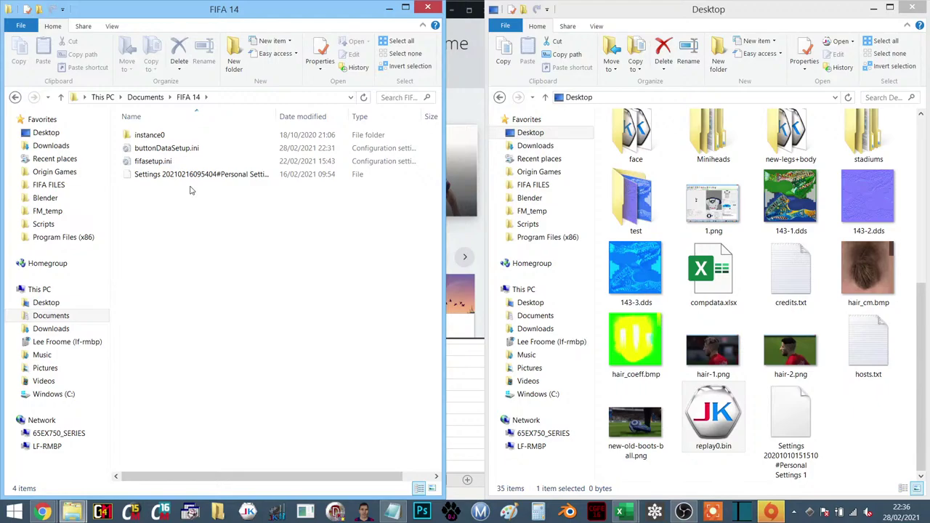
pyautogui.click(146, 98)
pyautogui.doubleClick(144, 266)
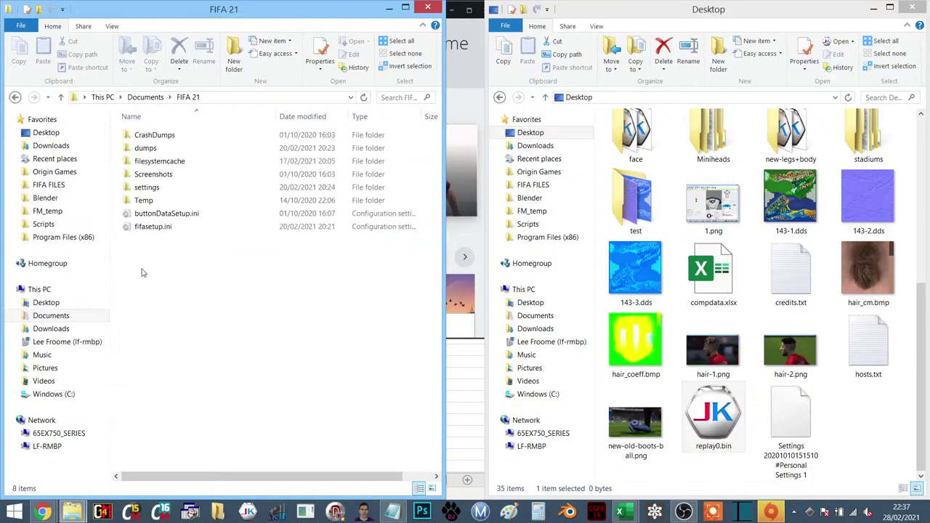
pyautogui.doubleClick(152, 189)
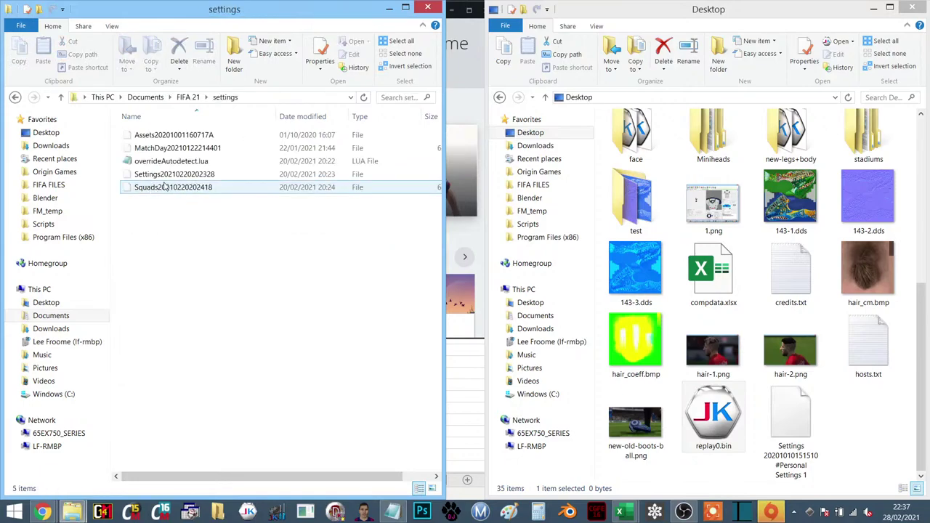
# Step: Go back to Documents and reopen the FIFA 14 folder to examine its settings files
pyautogui.click(145, 97)
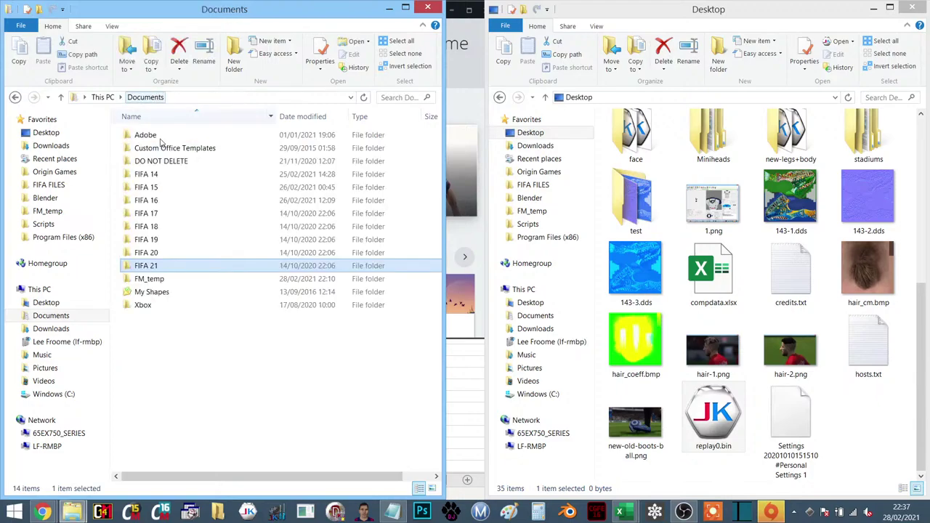
pyautogui.click(142, 175)
pyautogui.doubleClick(141, 179)
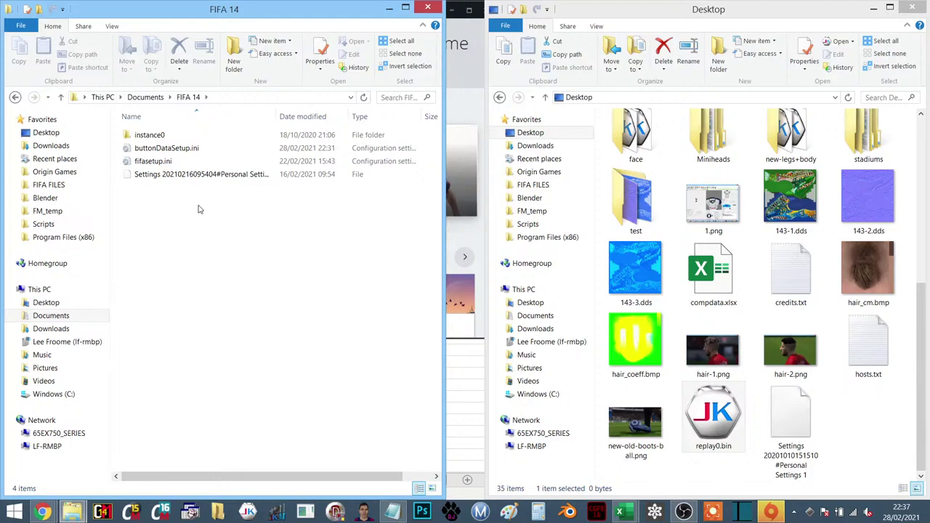
# Step: Return to the live chat, clear the highlighted question, and read the message about a YouTube video from years ago
pyautogui.hotkey('alt', 'Tab')
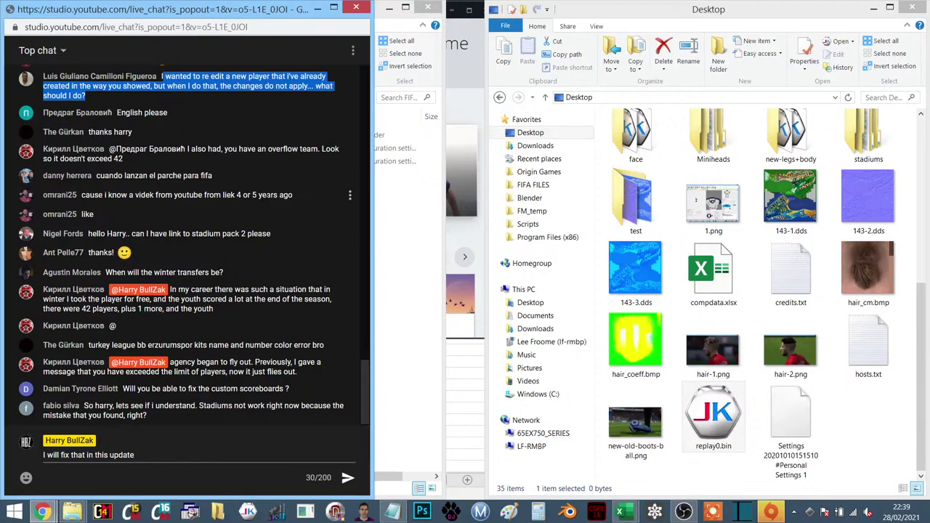
pyautogui.click(295, 195)
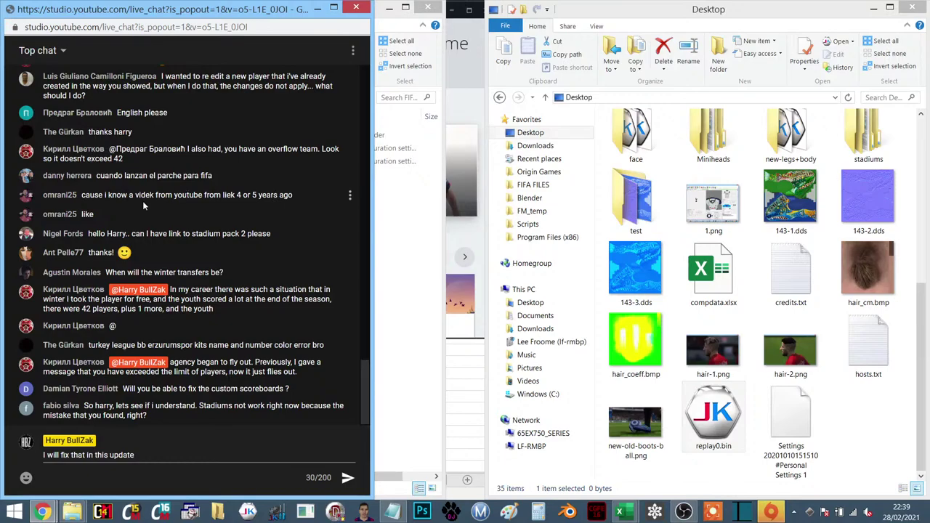
pyautogui.doubleClick(118, 194)
pyautogui.click(119, 195)
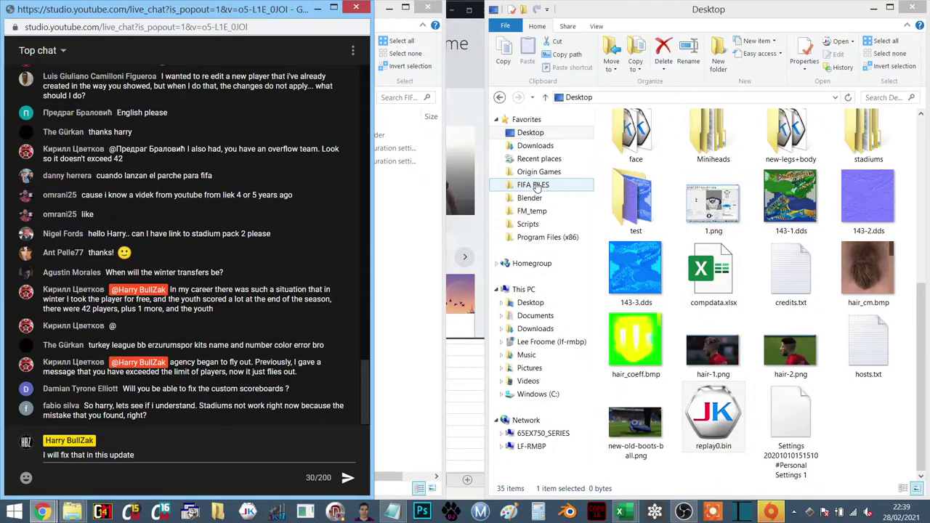
# Step: Open READ_ME.txt from the update305 folder inside 4 - FIP14 v3.05 on the Desktop
pyautogui.click(530, 134)
pyautogui.doubleClick(636, 291)
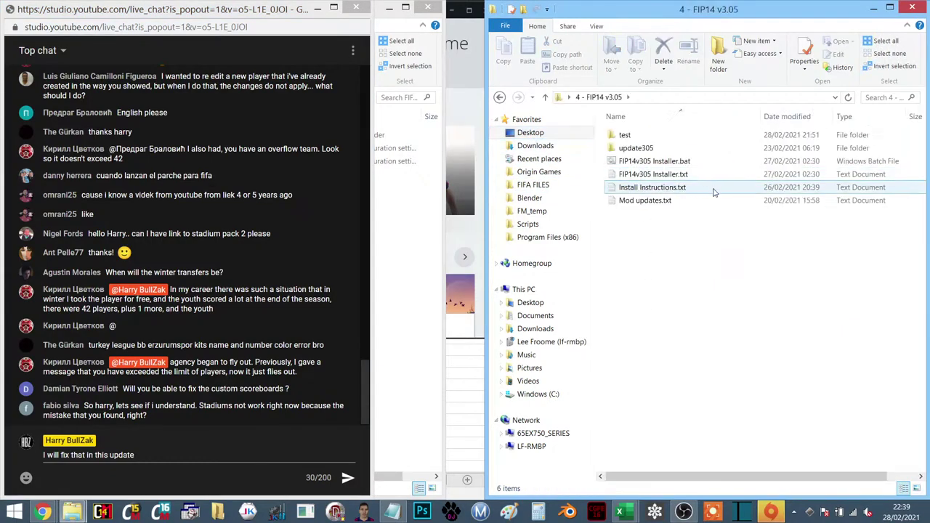
pyautogui.doubleClick(636, 149)
pyautogui.doubleClick(639, 187)
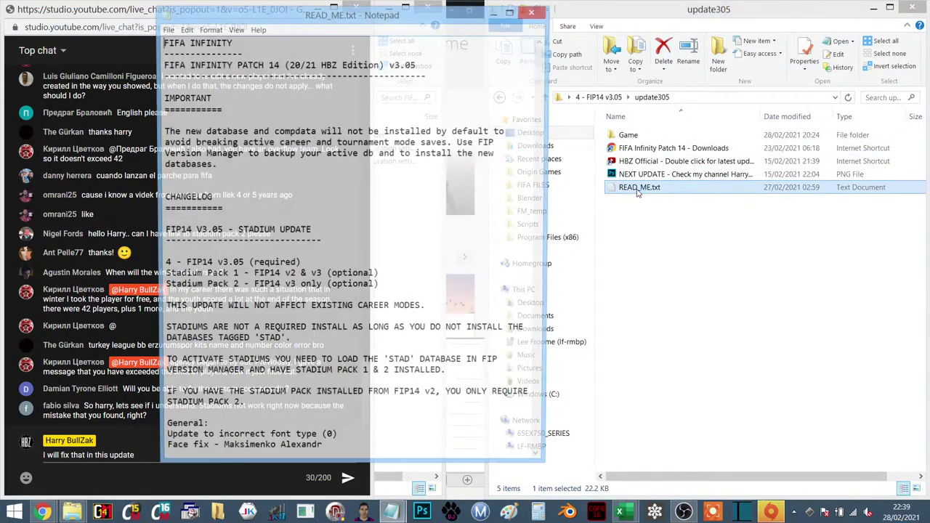
# Step: Find the Support section near the end of READ_ME.txt and select the FIFA-Infinity website address
pyautogui.scroll(-20, 349, 198)
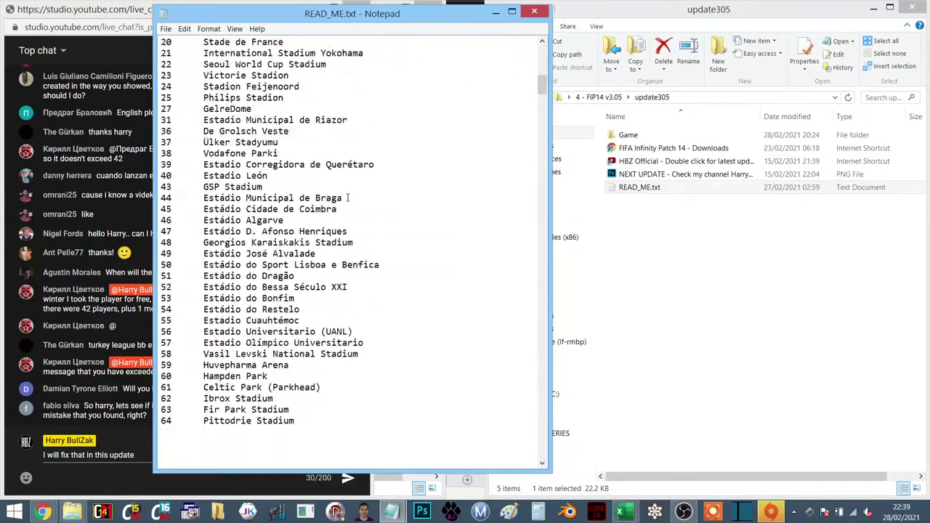
pyautogui.scroll(-20, 349, 197)
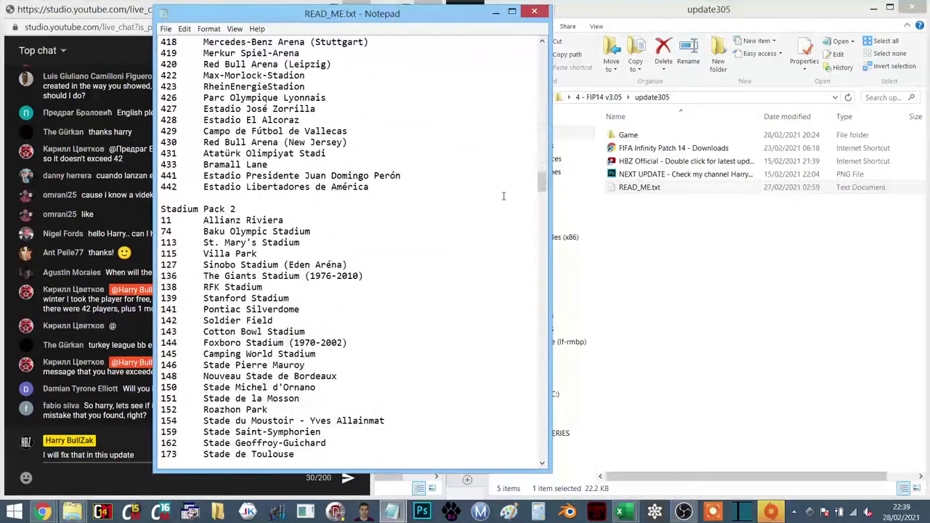
pyautogui.moveTo(542, 185); pyautogui.dragTo(541, 461)
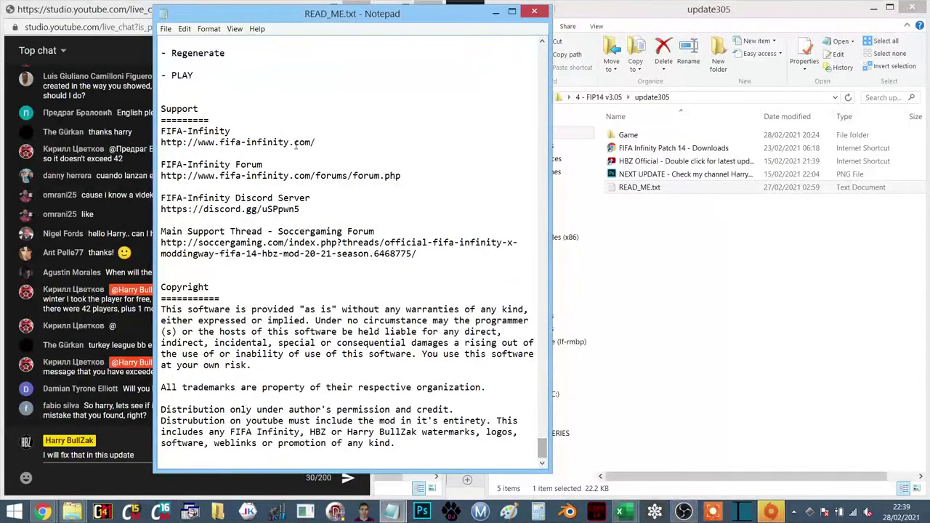
pyautogui.moveTo(316, 143); pyautogui.dragTo(161, 142)
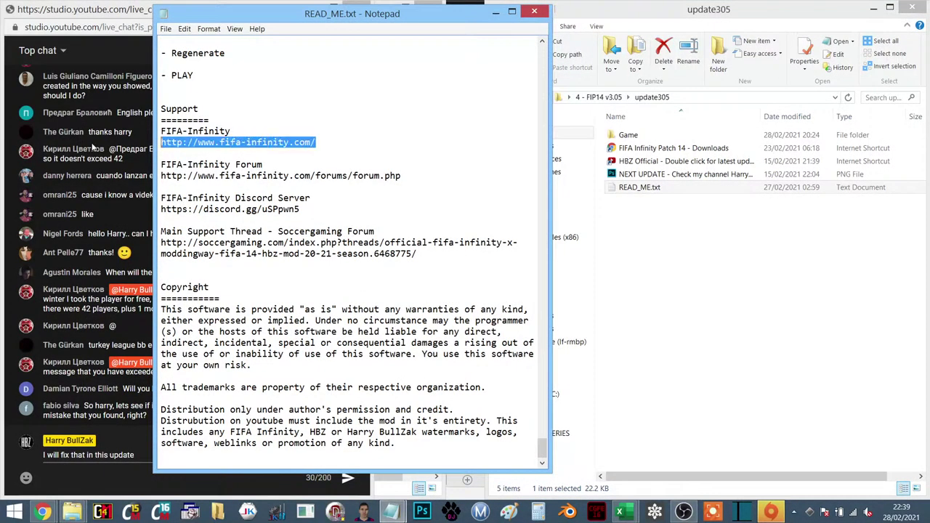
# Step: Switch to the Chrome window and copy the web address of the FIFA Infinity Patch 14 download page
pyautogui.hotkey('alt', 'Tab')
pyautogui.hotkey('alt', 'Tab')
pyautogui.hotkey('alt', 'Tab')
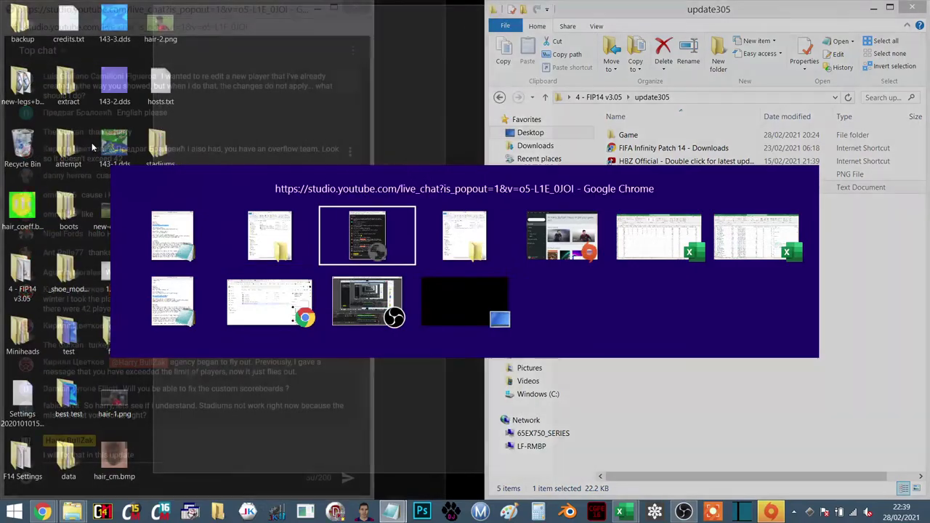
pyautogui.hotkey('alt', 'Tab')
pyautogui.hotkey('alt', 'Tab')
pyautogui.hotkey('alt', 'Tab')
pyautogui.hotkey('alt', 'Tab')
pyautogui.hotkey('alt', 'Tab')
pyautogui.hotkey('alt', 'Tab')
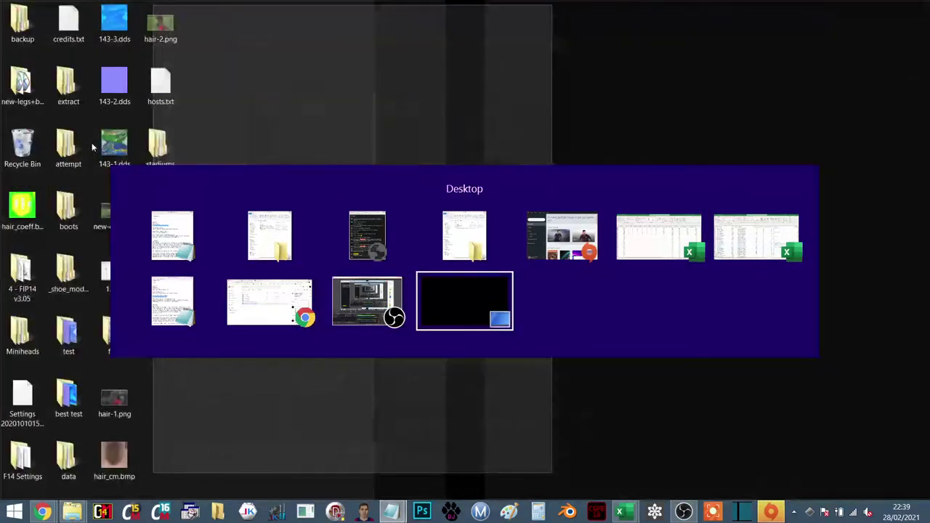
pyautogui.hotkey('alt', 'Tab')
pyautogui.hotkey('alt', 'Tab')
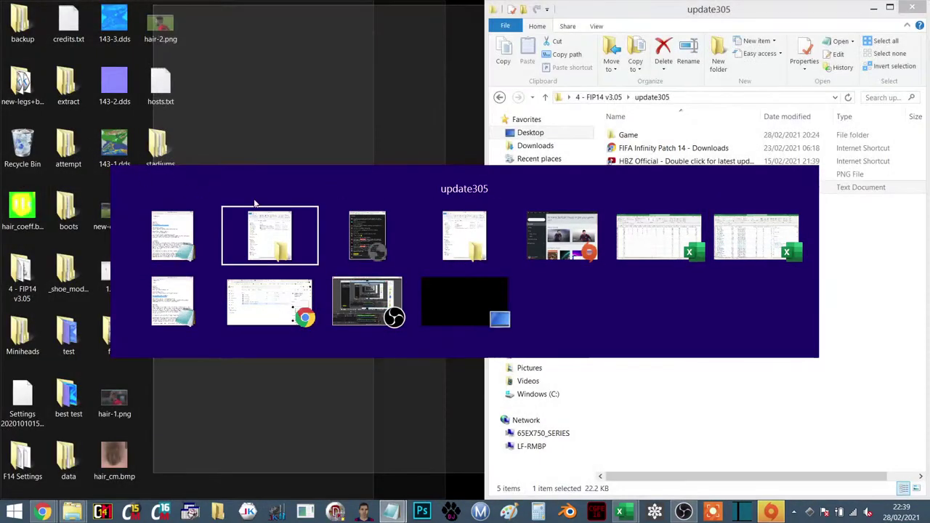
pyautogui.click(270, 305)
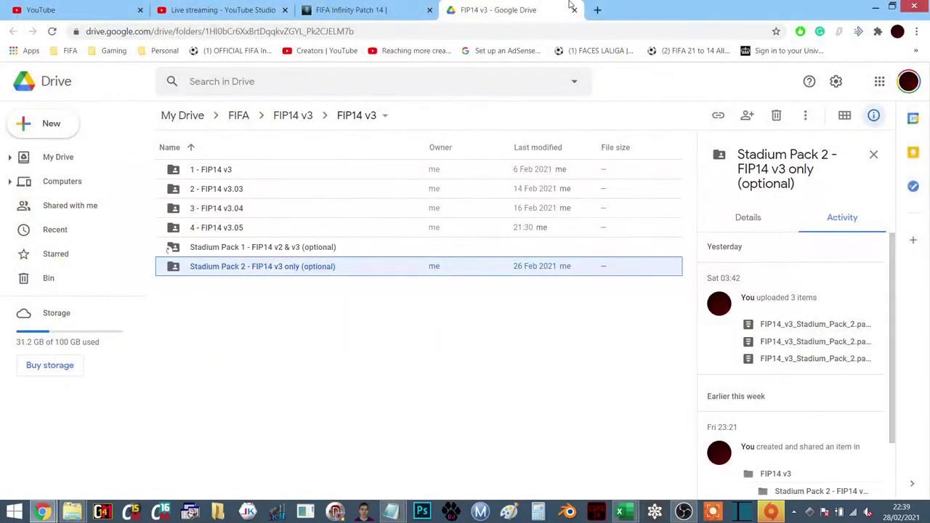
pyautogui.click(380, 11)
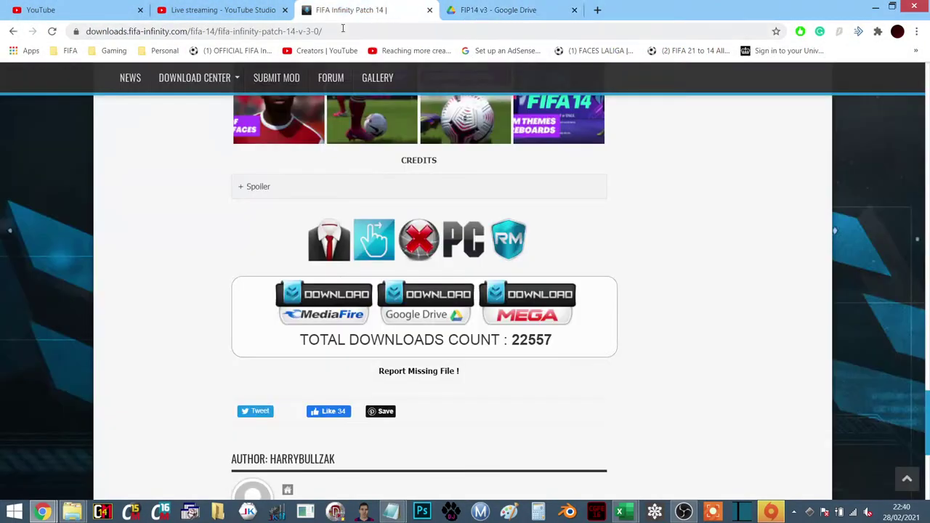
pyautogui.click(343, 29)
pyautogui.hotkey('ctrl', 'c')
# Step: Replace the unsent draft in the live chat with the copied FIFA Infinity Patch 14 link and send it
pyautogui.hotkey('alt', 'Tab')
pyautogui.hotkey('alt', 'Tab')
pyautogui.hotkey('alt', 'Tab')
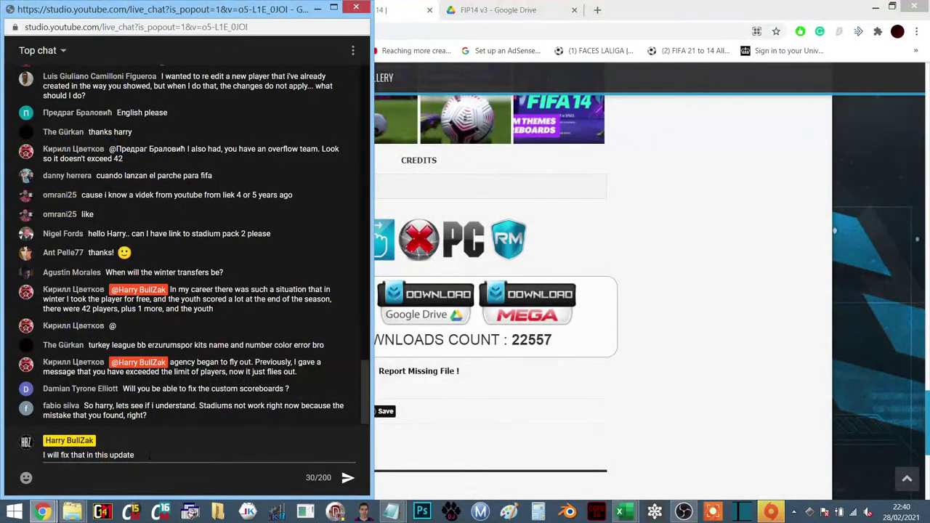
pyautogui.tripleClick(150, 453)
pyautogui.hotkey('ctrl', 'v')
pyautogui.press('Return')
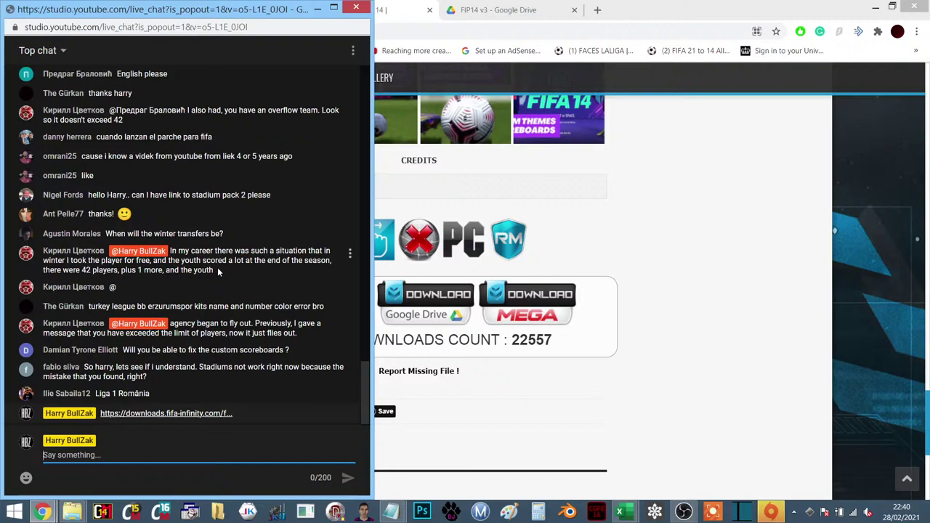
# Step: Highlight the chat messages on career squad limits, Erzurumspor kits, custom scoreboards and stadiums, look through older messages, and clear the highlight
pyautogui.moveTo(217, 268); pyautogui.dragTo(170, 251)
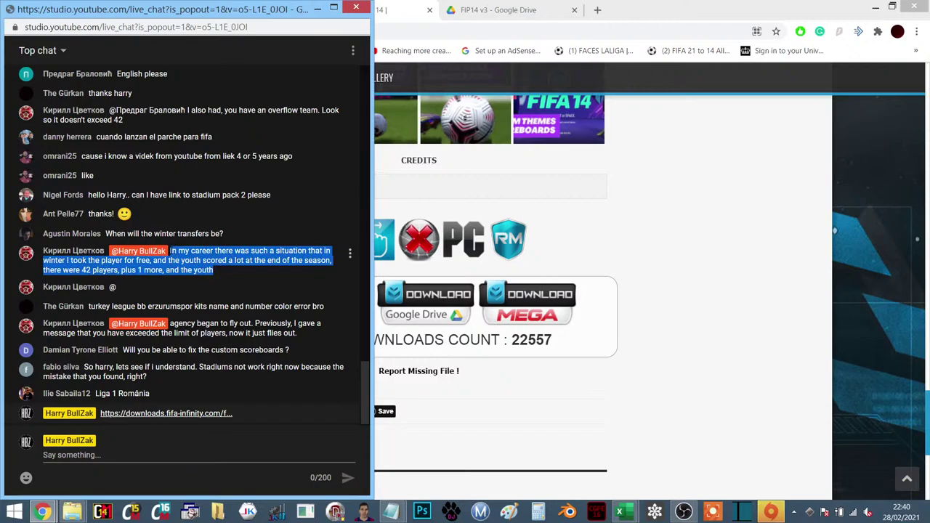
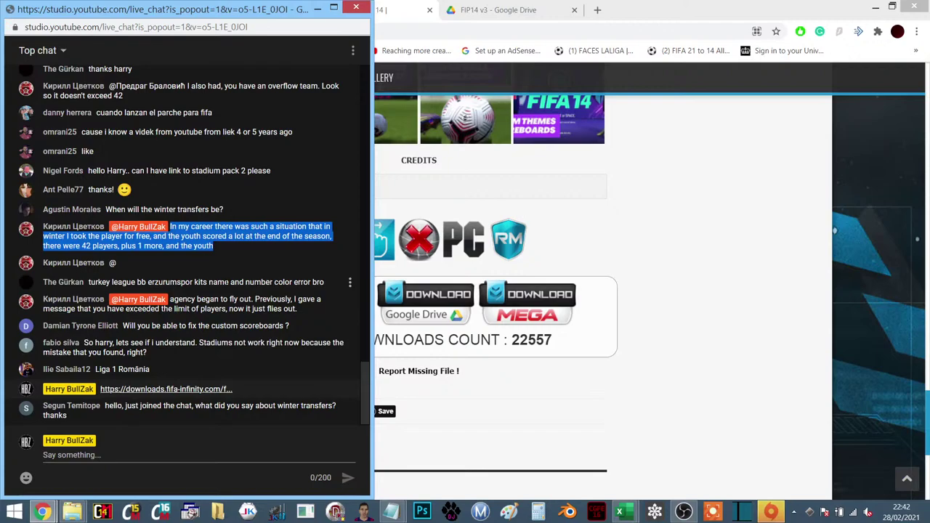
pyautogui.moveTo(43, 282); pyautogui.dragTo(262, 282)
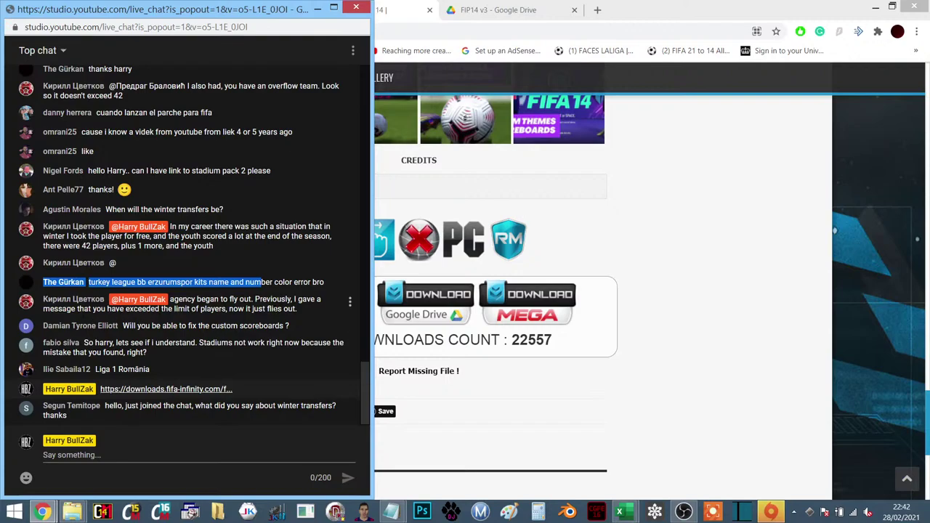
pyautogui.moveTo(303, 308); pyautogui.dragTo(201, 299)
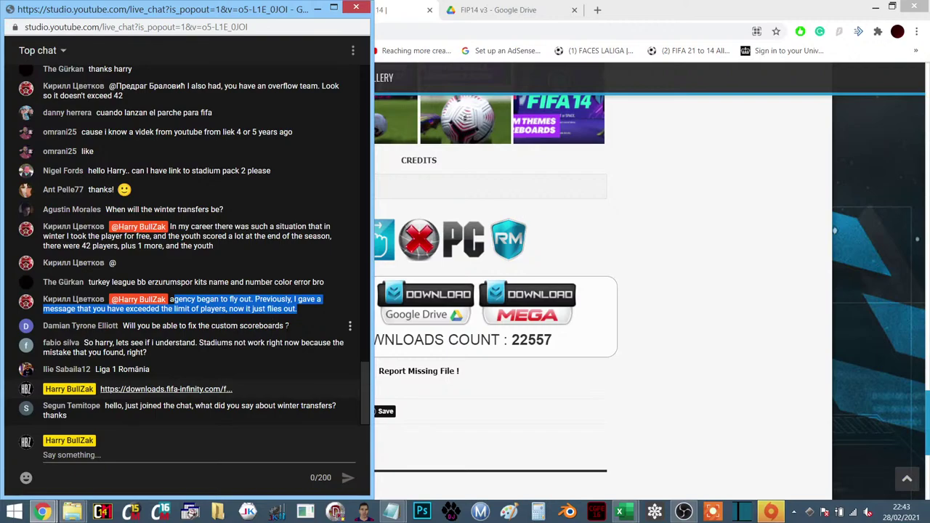
pyautogui.moveTo(289, 326); pyautogui.dragTo(126, 329)
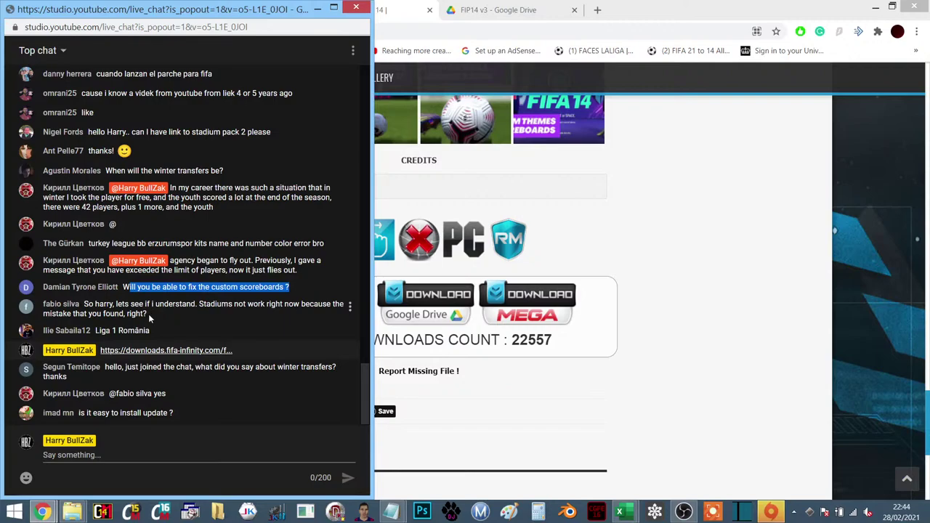
pyautogui.moveTo(150, 313); pyautogui.dragTo(85, 286)
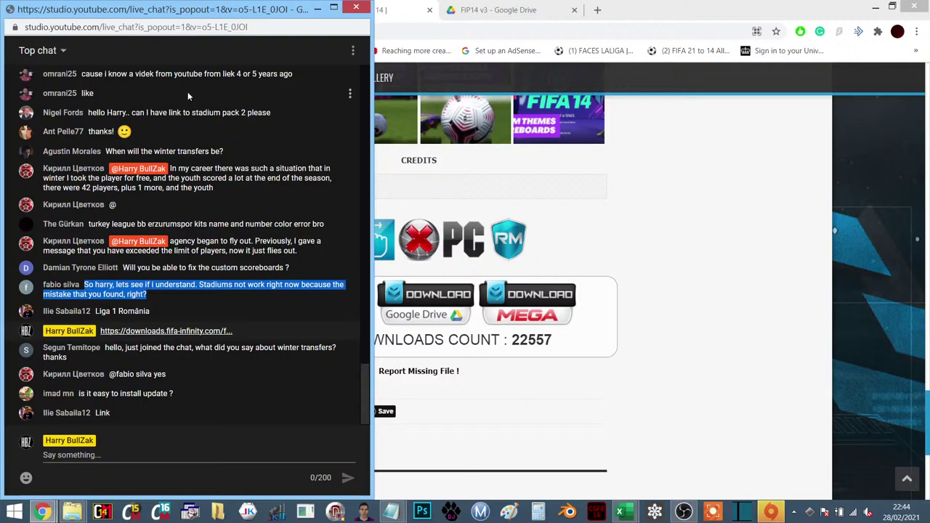
pyautogui.scroll(5, 188, 92)
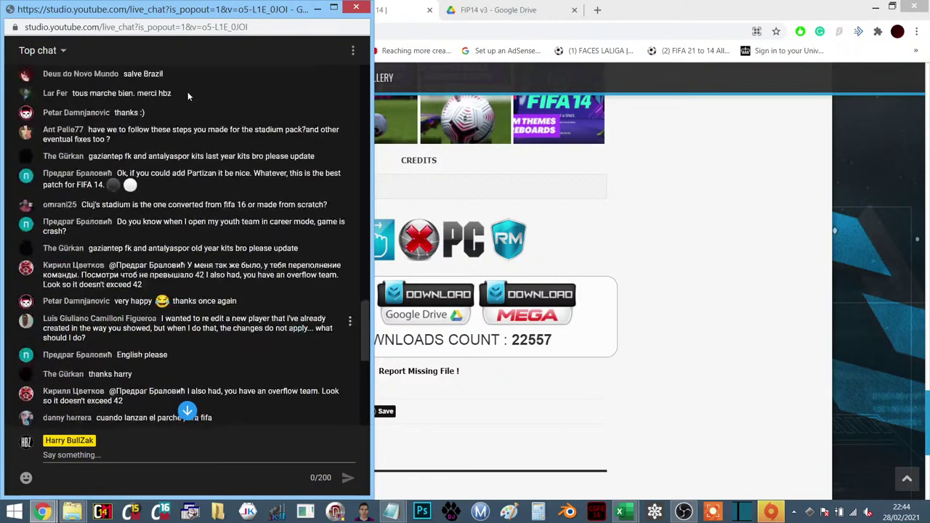
pyautogui.scroll(-5, 187, 92)
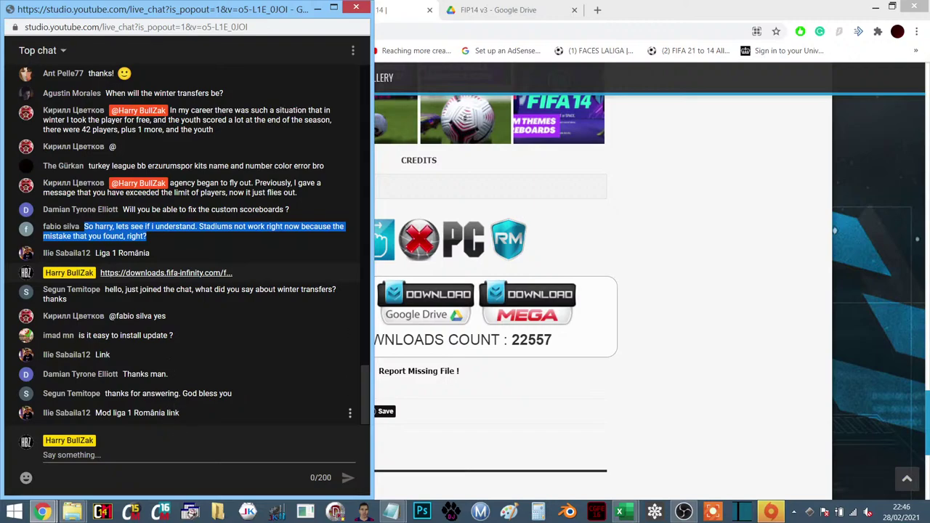
pyautogui.click(249, 272)
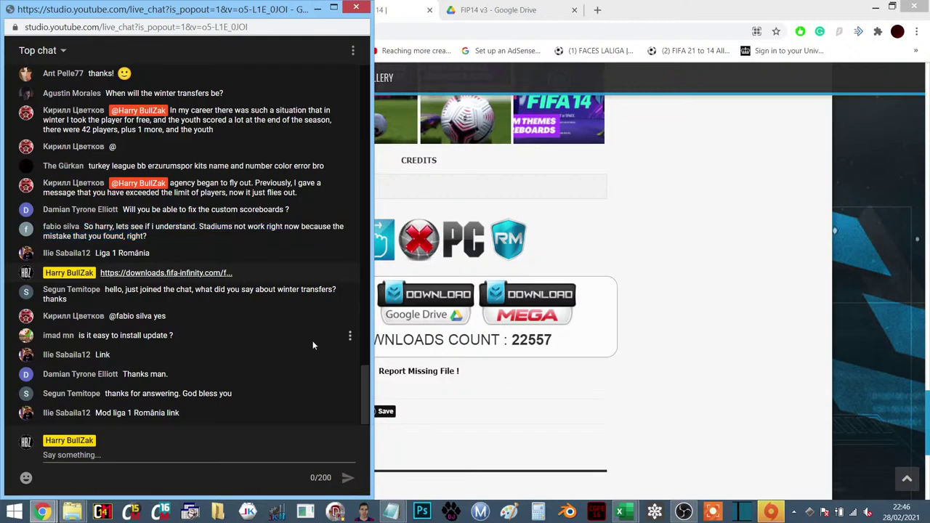
# Step: Switch to the File Explorer window showing the update305 folder
pyautogui.hotkey('alt', 'Tab')
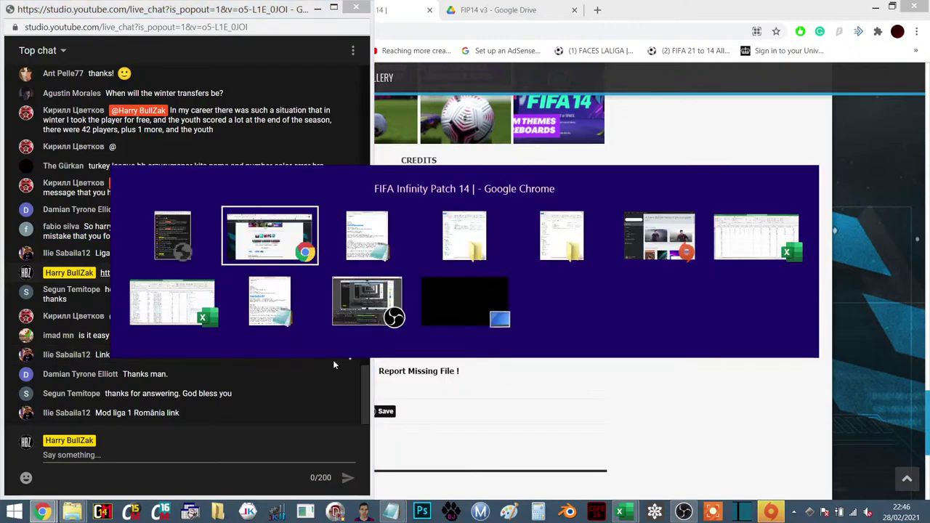
pyautogui.hotkey('alt', 'Tab')
pyautogui.hotkey('alt', 'Tab')
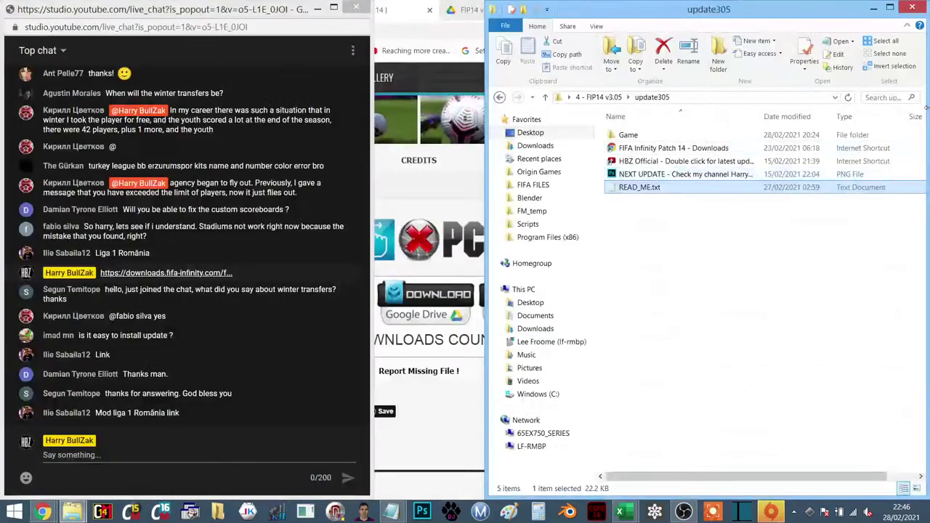
# Step: Look inside the update's Game folder, open the Game folder of FIFA 14 in Origin Games, and launch FIP Version Manager.exe
pyautogui.doubleClick(628, 135)
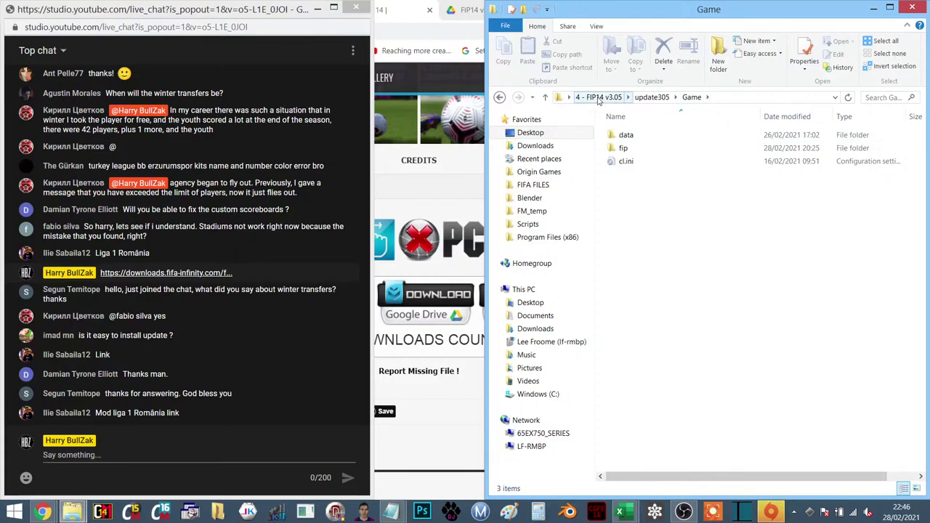
pyautogui.click(518, 172)
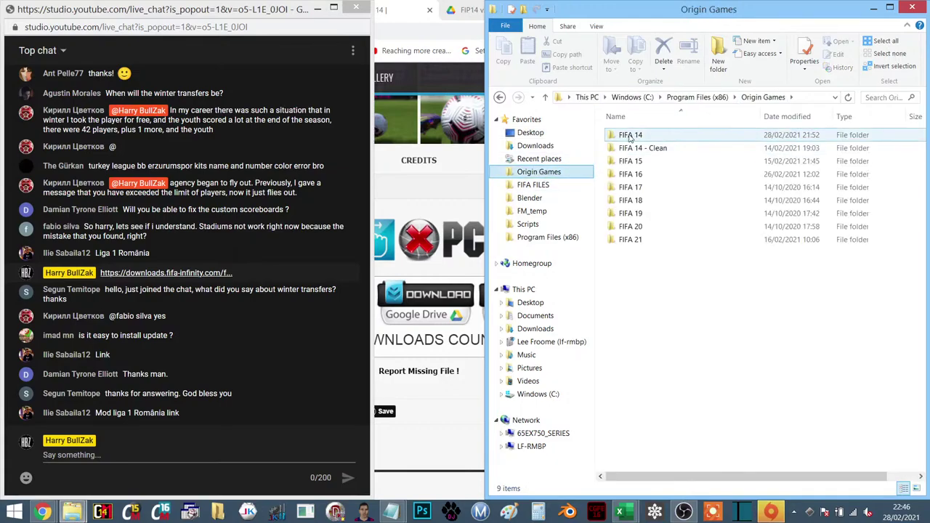
pyautogui.doubleClick(630, 136)
pyautogui.doubleClick(630, 147)
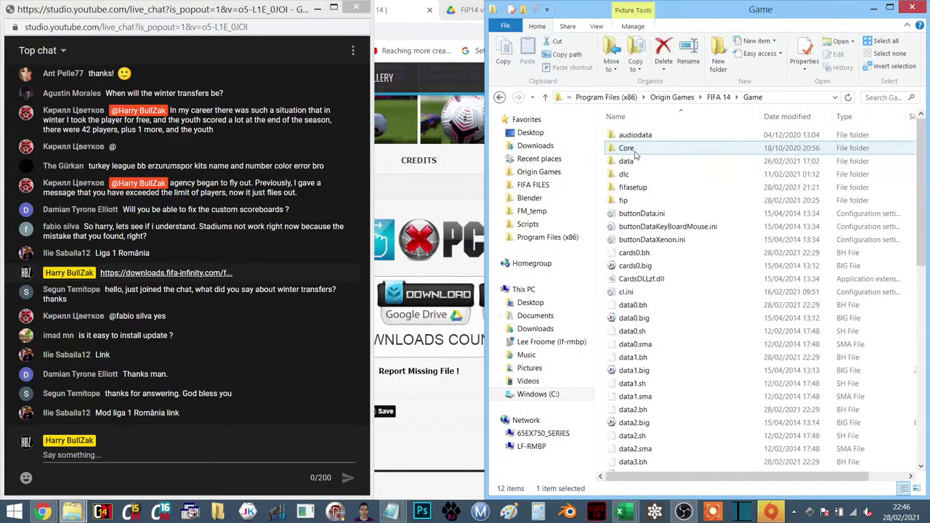
pyautogui.click(643, 463)
pyautogui.scroll(-14, 645, 450)
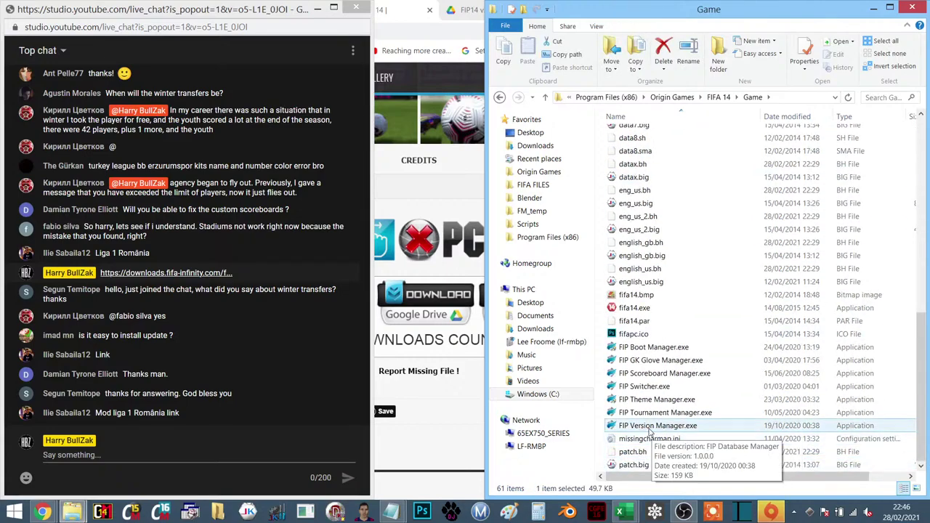
pyautogui.doubleClick(650, 429)
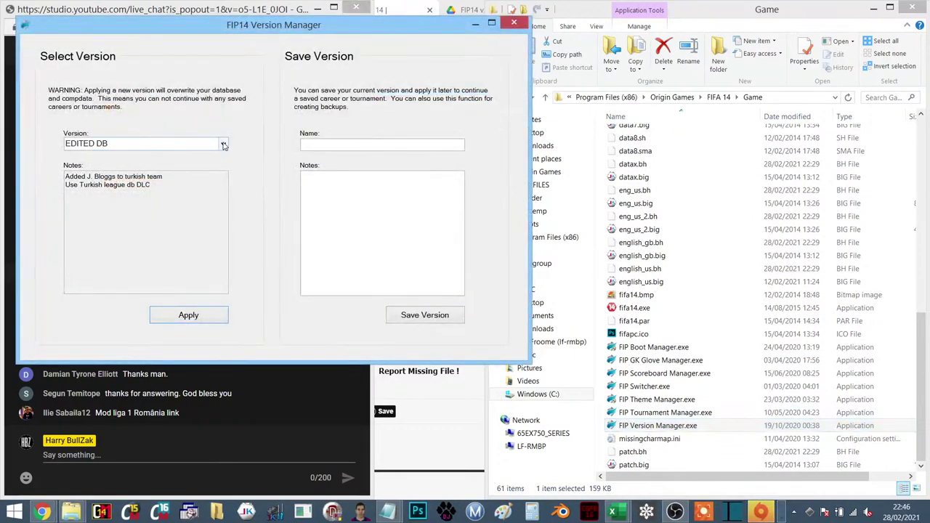
# Step: View the list of available versions in FIP14 Version Manager and close it without applying one
pyautogui.click(224, 145)
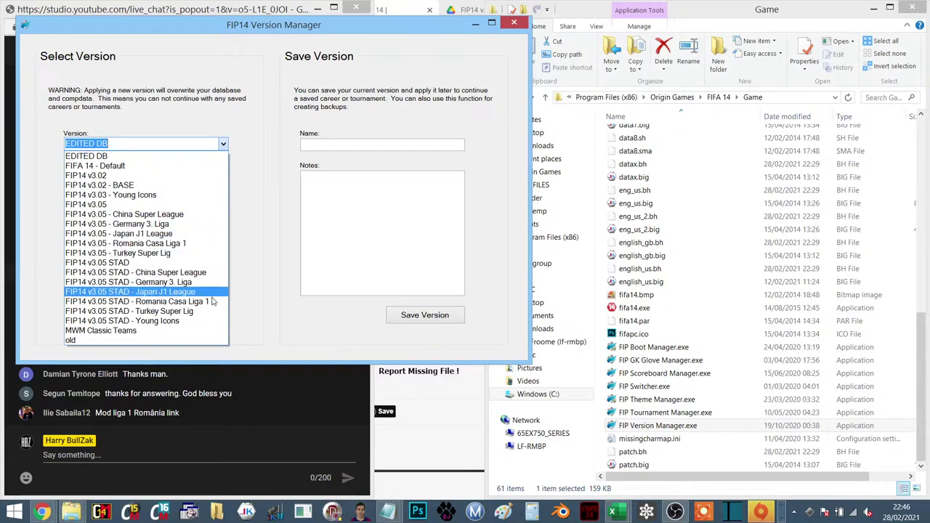
pyautogui.click(510, 29)
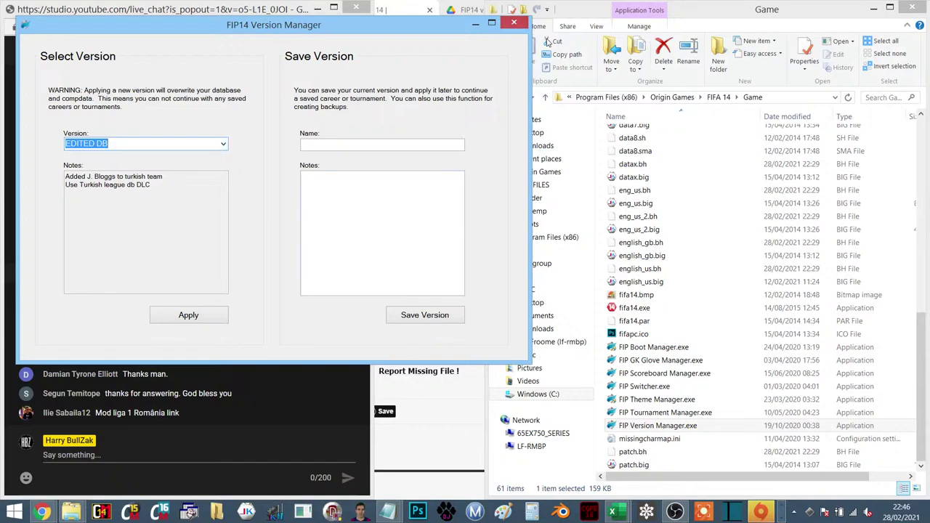
pyautogui.click(514, 22)
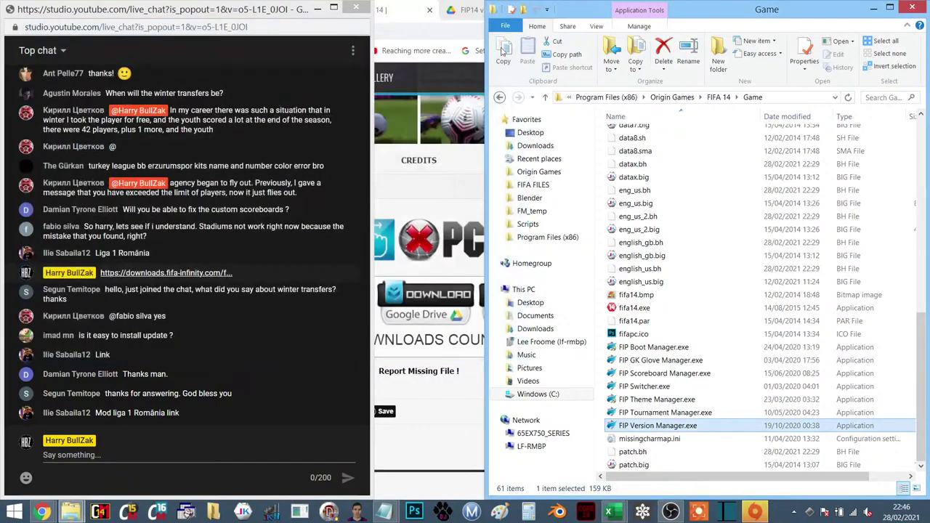
# Step: Switch to the Chrome window with the FIFA Infinity Patch 14 page and open its MediaFire download
pyautogui.click(111, 469)
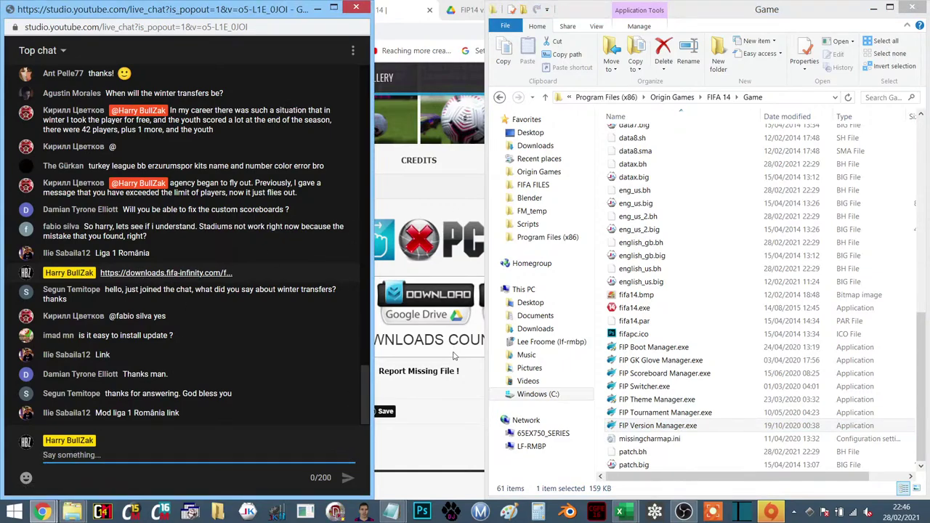
pyautogui.click(462, 417)
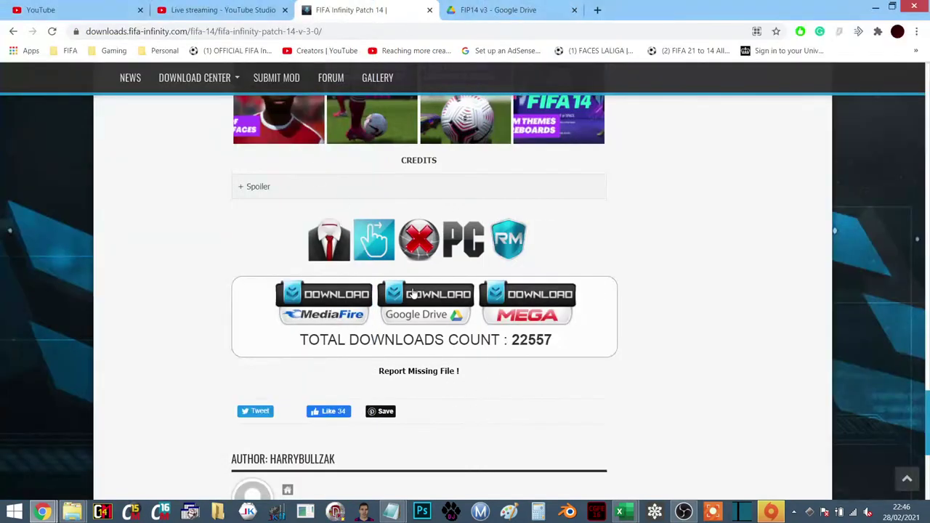
pyautogui.click(332, 316)
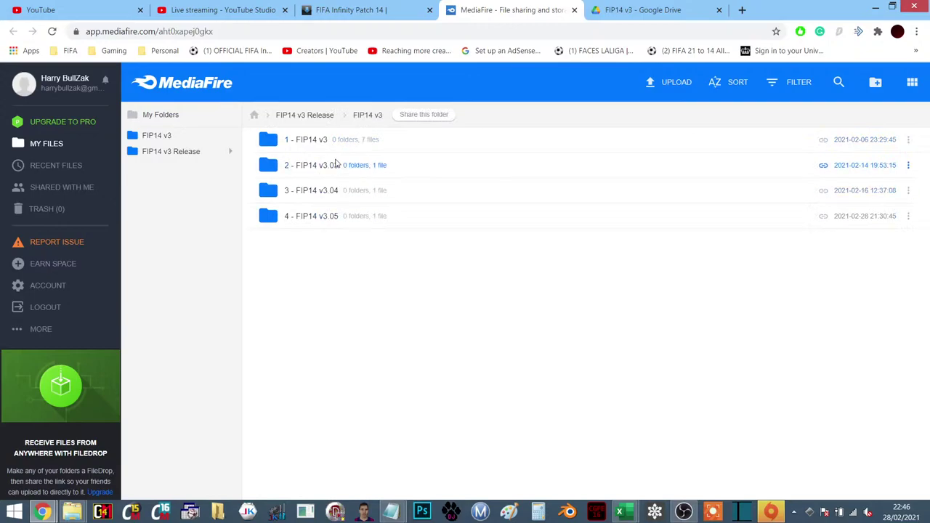
# Step: Check the live chat for new questions and switch to the File Explorer window showing the FIFA 14 Game folder
pyautogui.hotkey('alt', 'Tab')
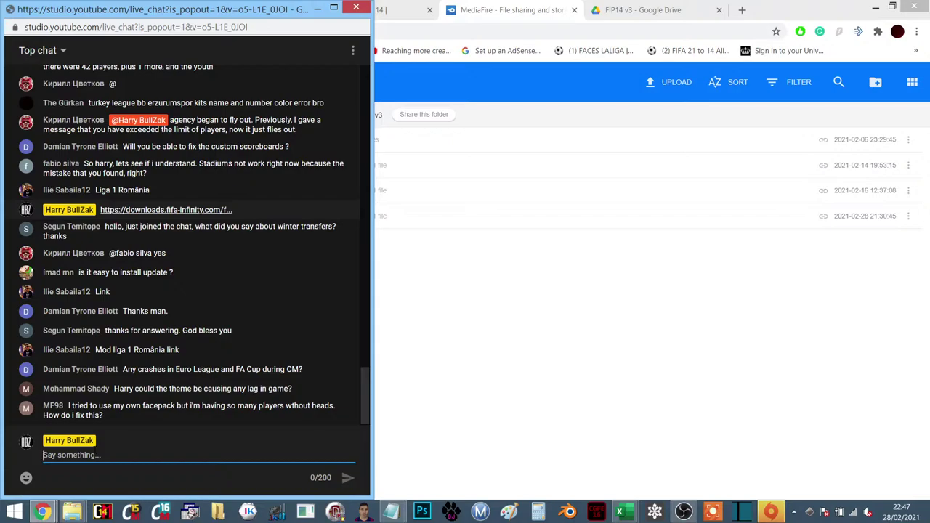
pyautogui.hotkey('alt', 'Tab')
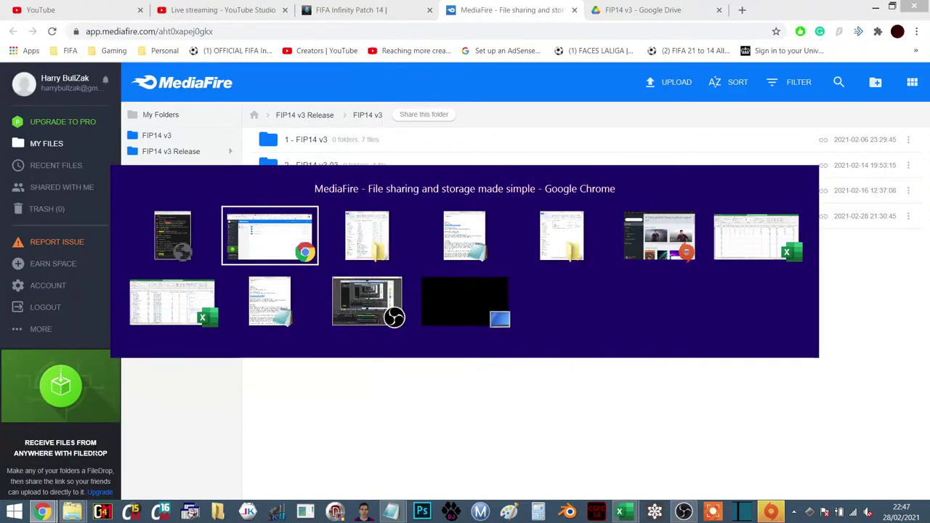
pyautogui.hotkey('alt', 'Tab')
pyautogui.hotkey('alt', 'Tab')
pyautogui.hotkey('alt', 'Tab')
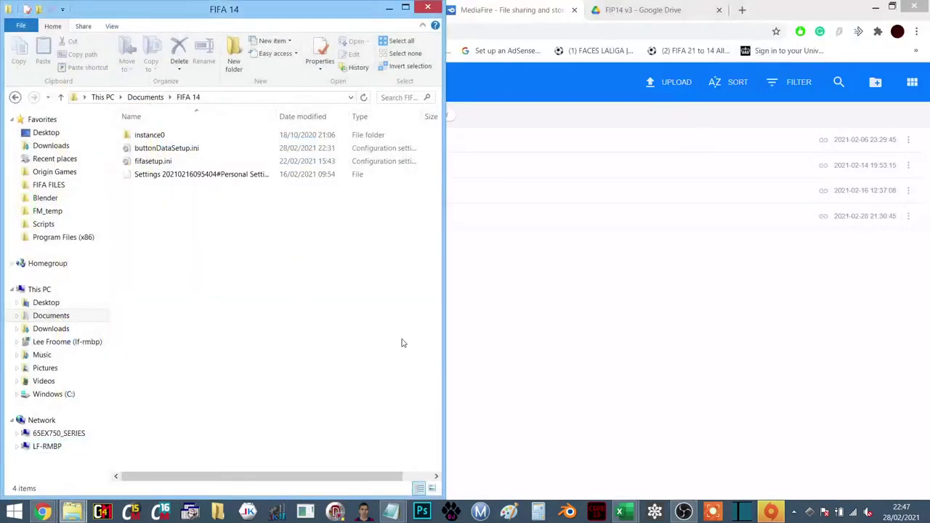
pyautogui.hotkey('alt', 'Tab')
pyautogui.hotkey('alt', 'Tab')
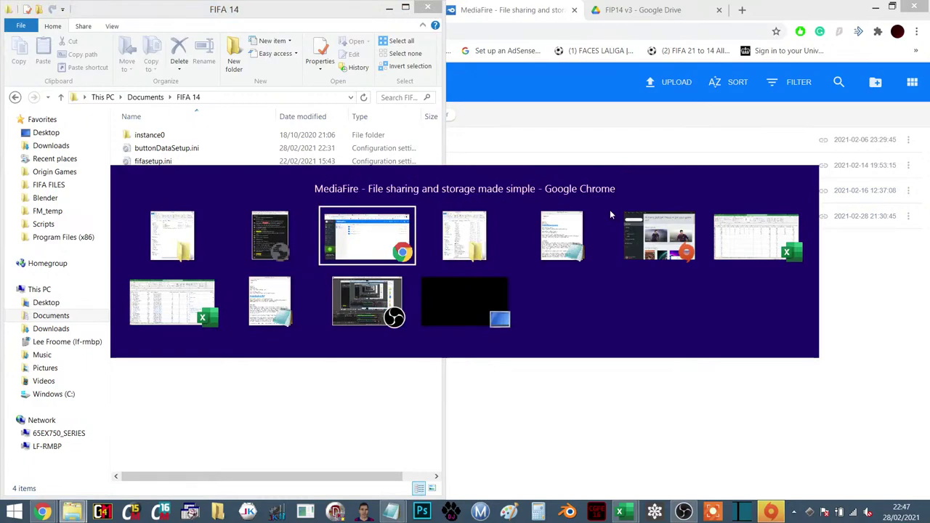
pyautogui.hotkey('alt', 'Tab')
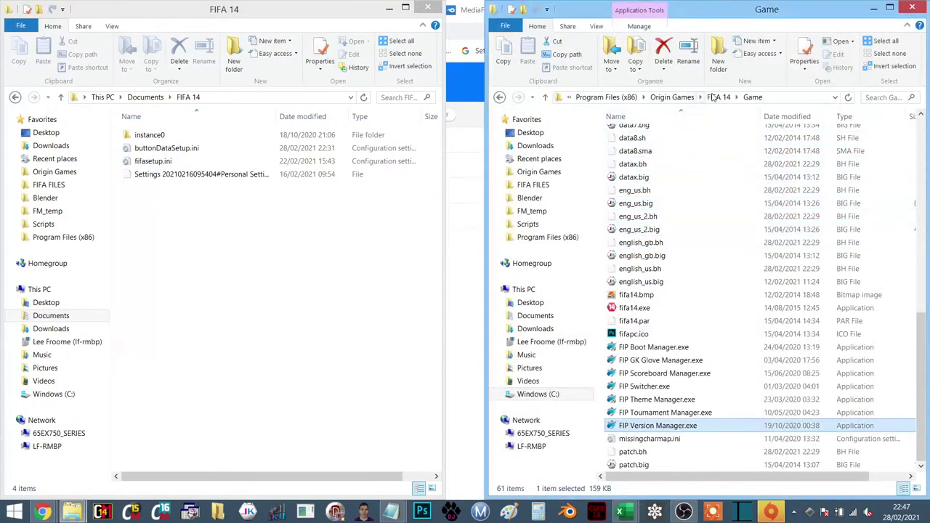
# Step: Go up to the FIFA 14 folder, highlight theme_cleaner.bat and scoreboard_cleaner.bat in turn, and clear the selection
pyautogui.click(718, 97)
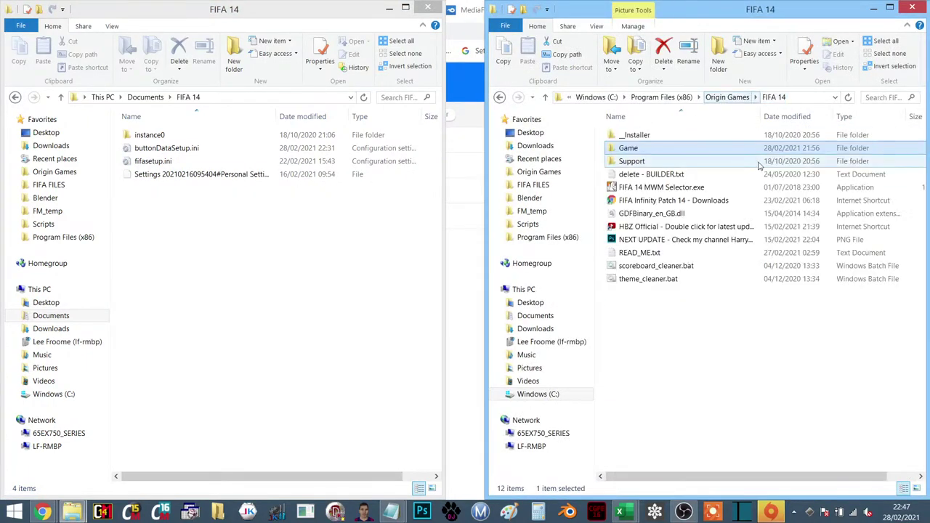
pyautogui.click(653, 282)
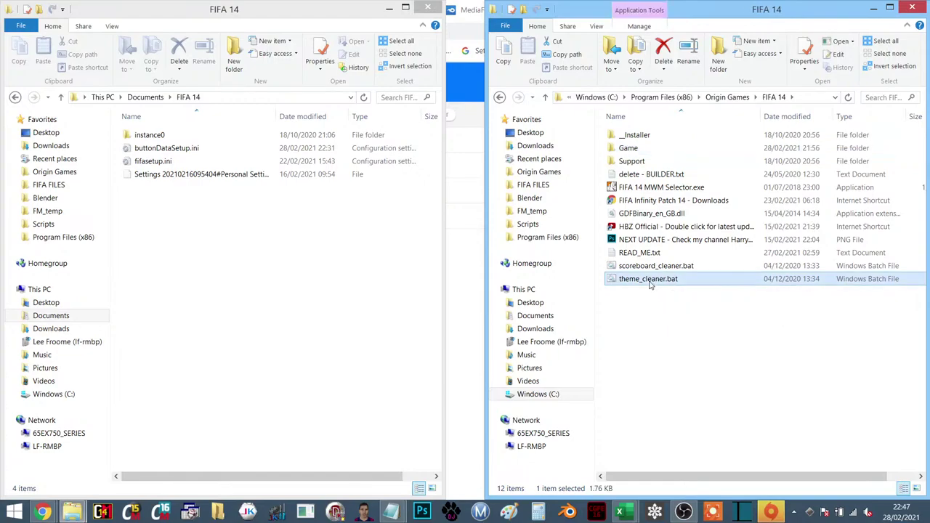
pyautogui.doubleClick(654, 266)
pyautogui.click(654, 266)
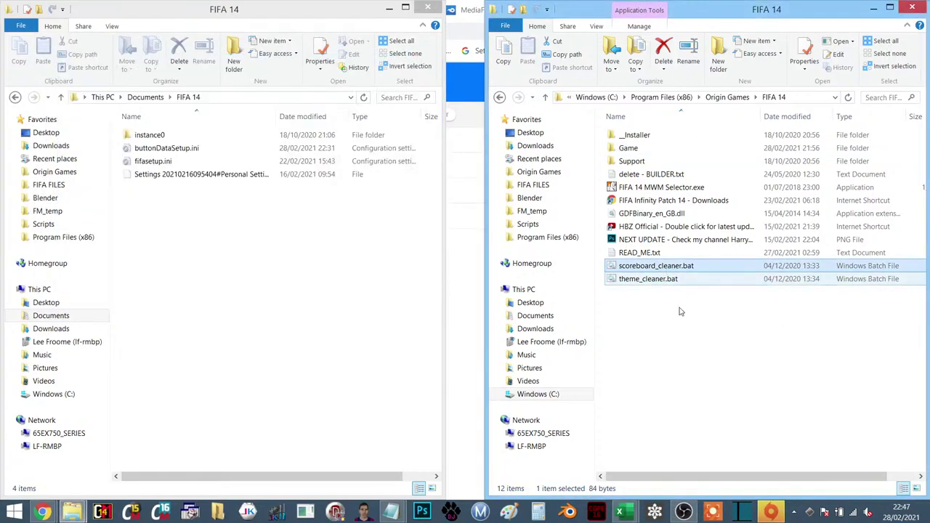
pyautogui.click(662, 314)
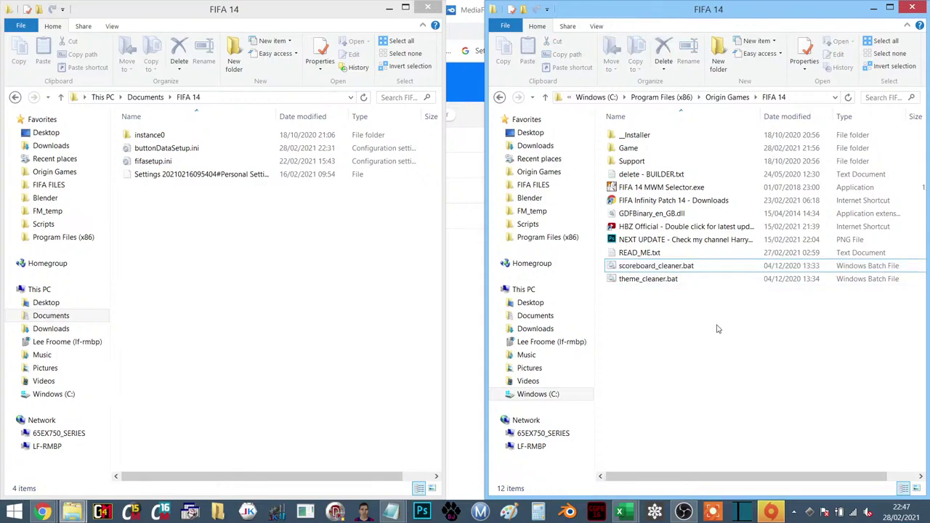
# Step: Bring up the live chat and open the _mods folder inside FIFA 14's Game\fip folder
pyautogui.hotkey('alt', 'Tab')
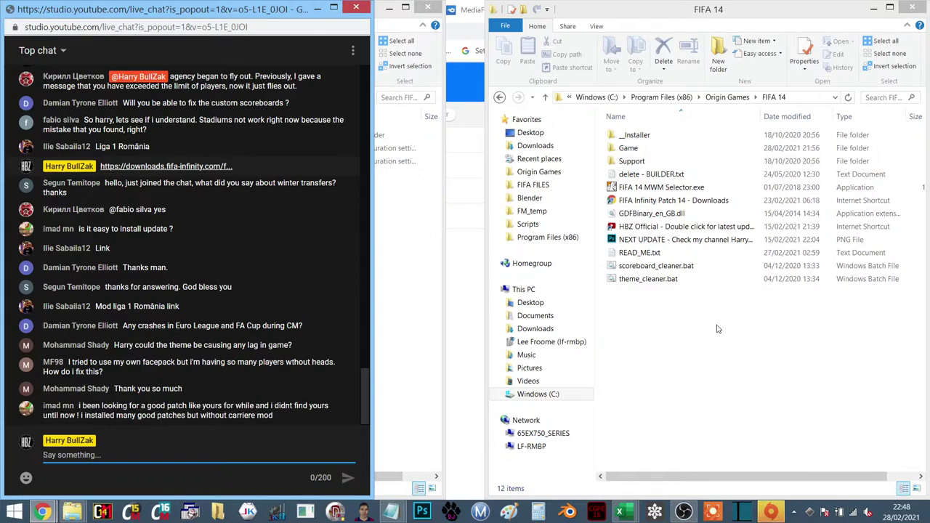
pyautogui.doubleClick(609, 149)
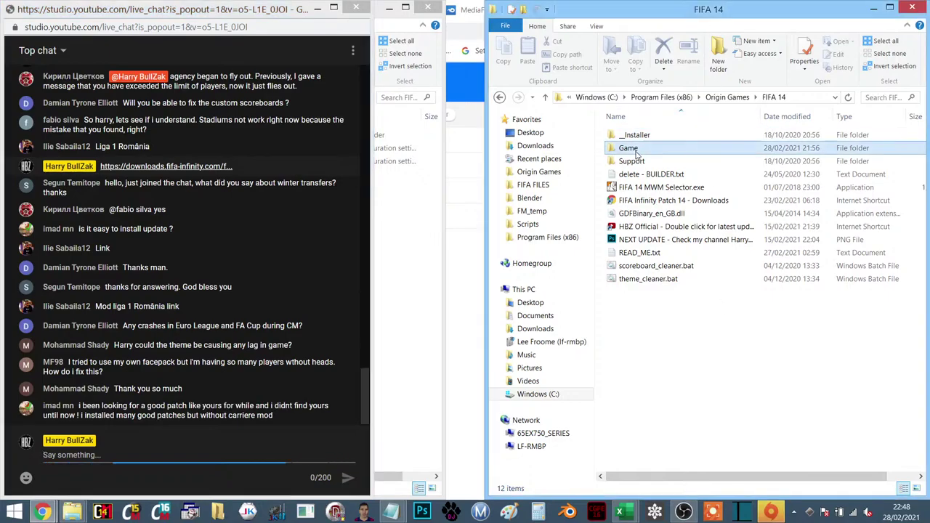
pyautogui.doubleClick(625, 201)
pyautogui.click(627, 151)
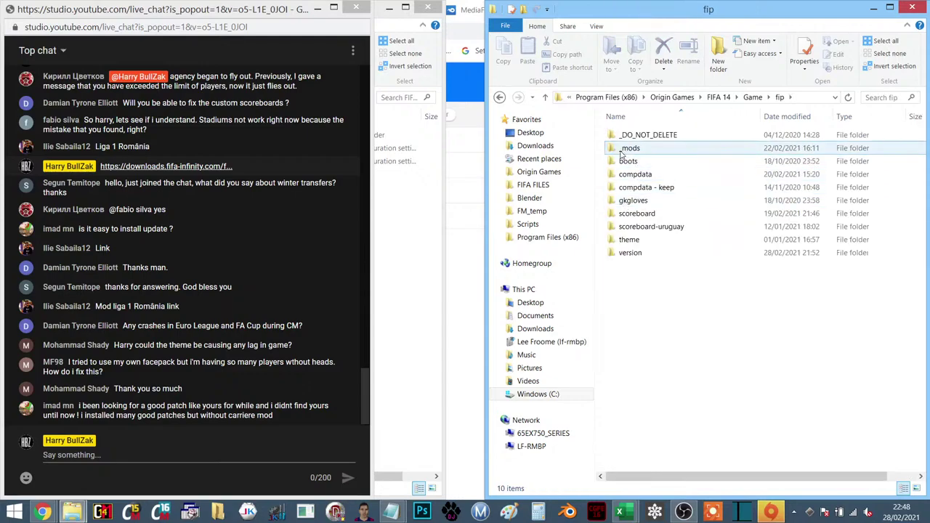
pyautogui.doubleClick(629, 154)
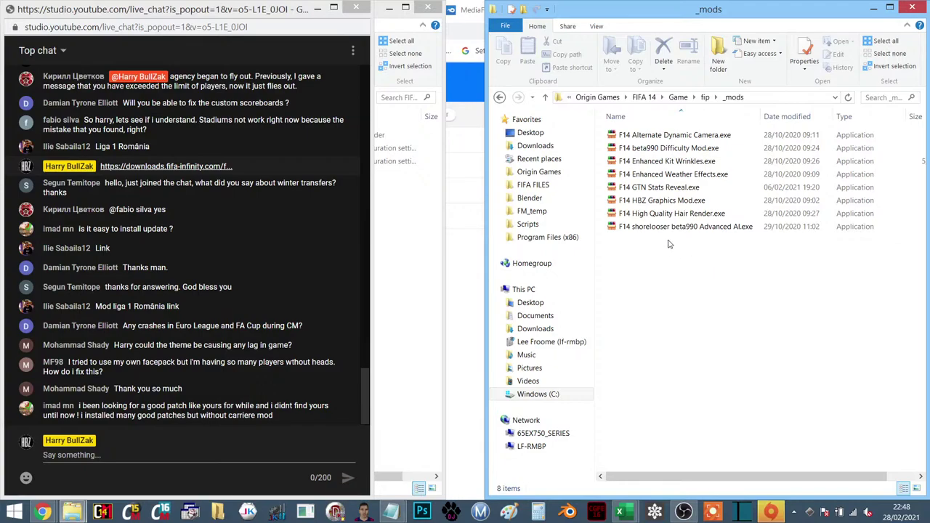
# Step: Select the High Quality Hair Render, HBZ Graphics Mod, Enhanced Weather Effects, Enhanced Kit Wrinkles and Alternate Dynamic Camera mods together
pyautogui.click(661, 214)
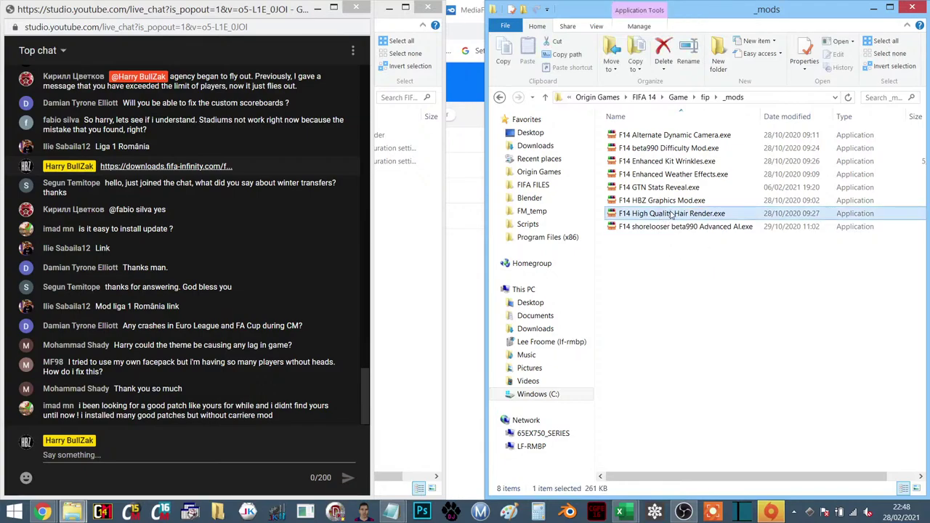
pyautogui.keyDown('ctrl'); pyautogui.click(659, 199); pyautogui.keyUp('ctrl')
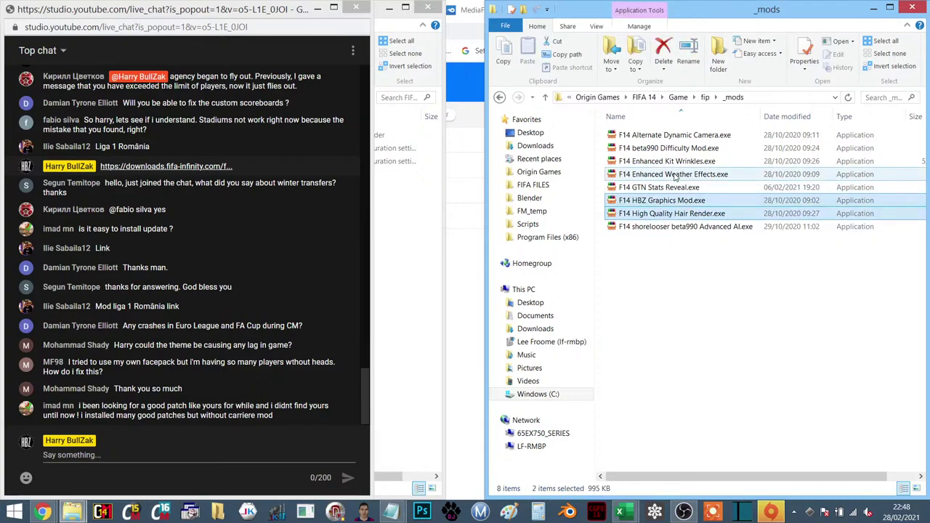
pyautogui.keyDown('ctrl'); pyautogui.click(673, 175); pyautogui.keyUp('ctrl')
pyautogui.keyDown('ctrl'); pyautogui.click(667, 162); pyautogui.keyUp('ctrl')
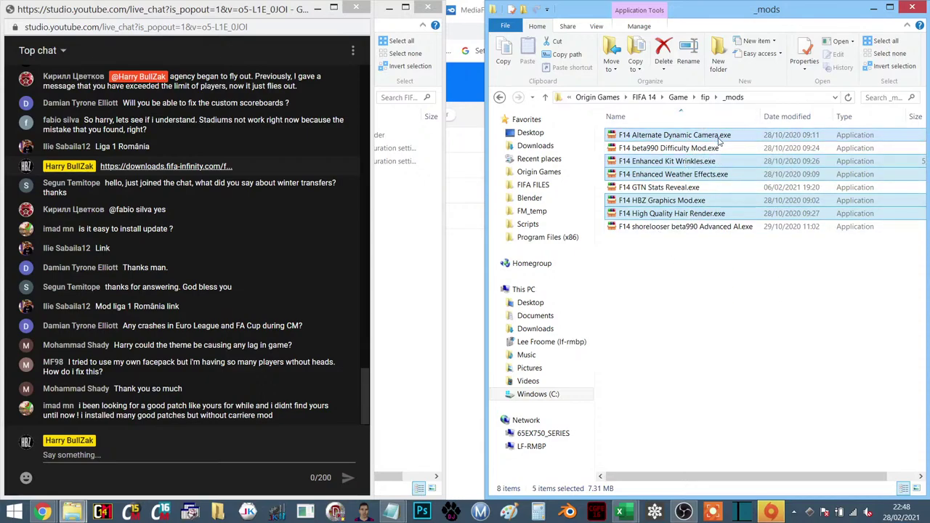
pyautogui.keyDown('ctrl'); pyautogui.click(681, 137); pyautogui.keyUp('ctrl')
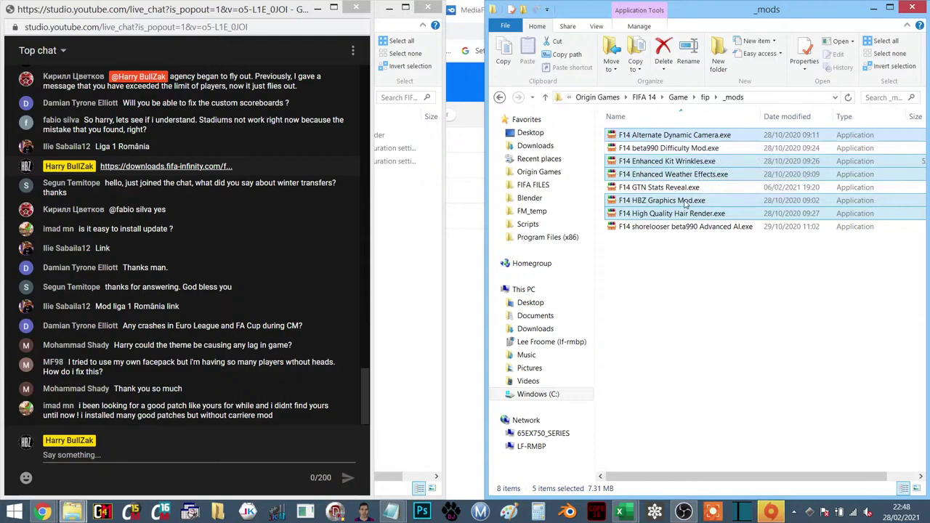